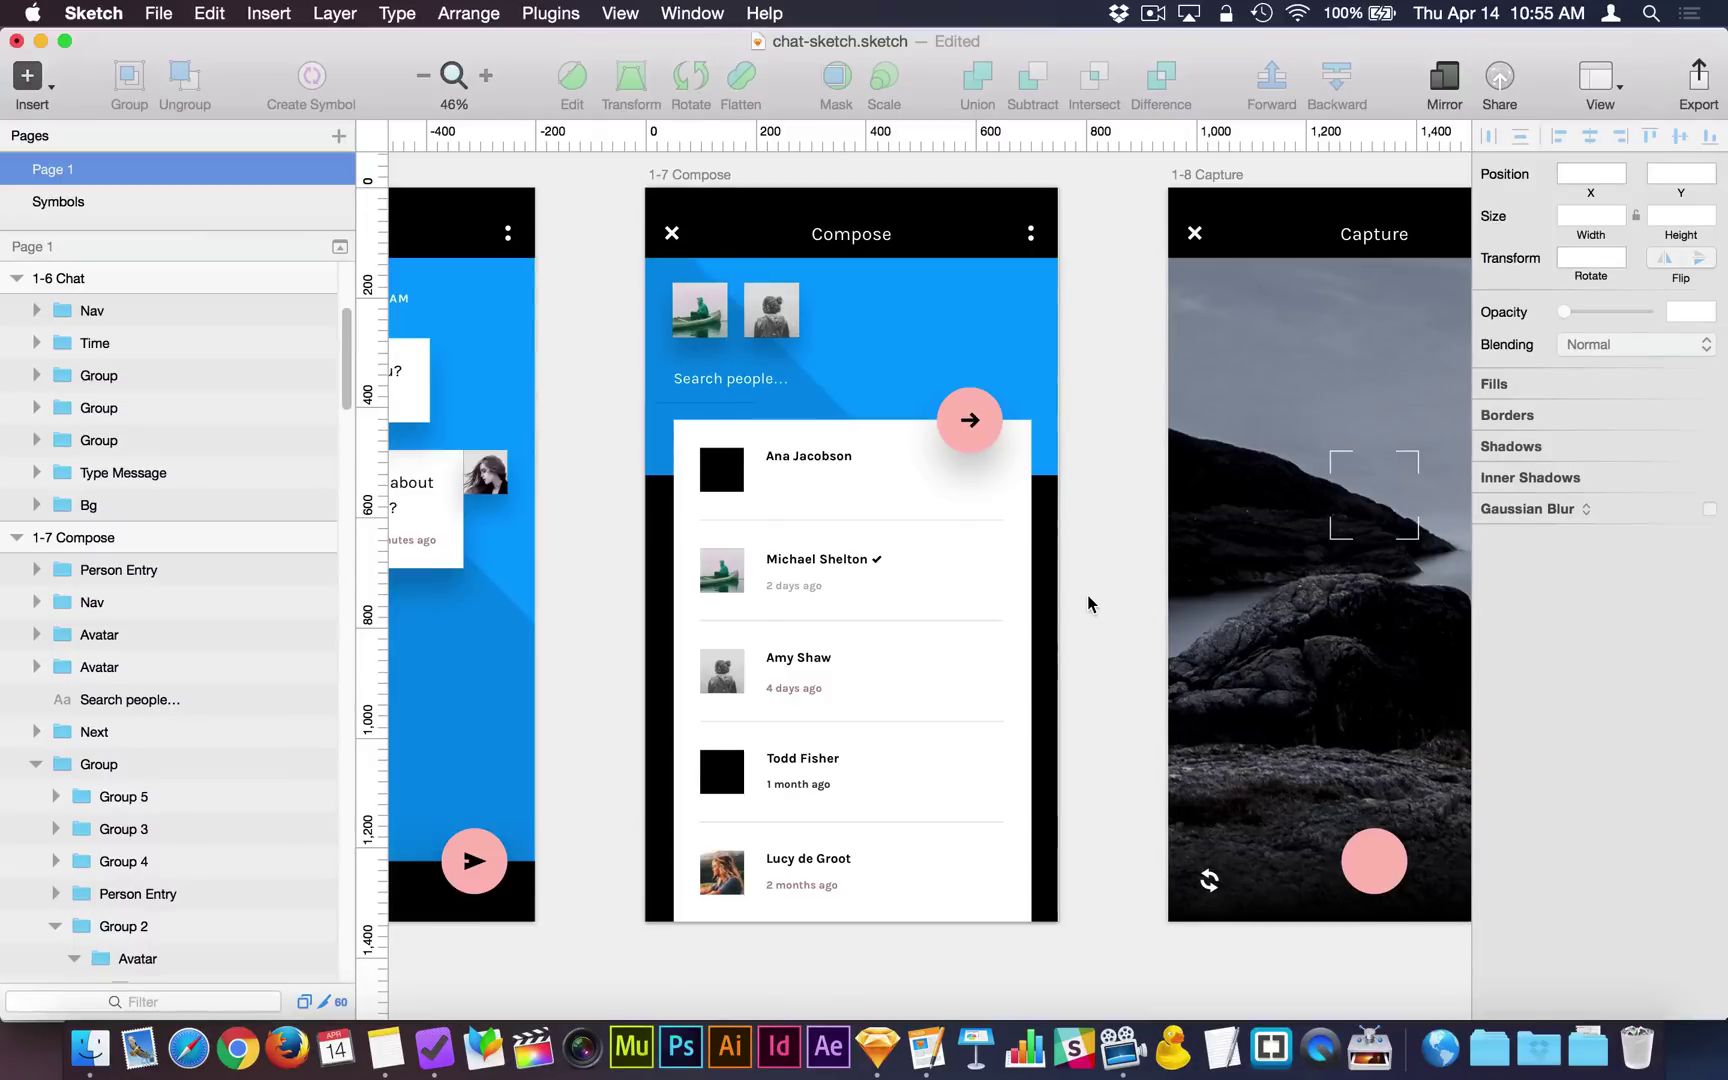
Select the sample person entry group in the 1-7 Compose artboard's list.
click(850, 567)
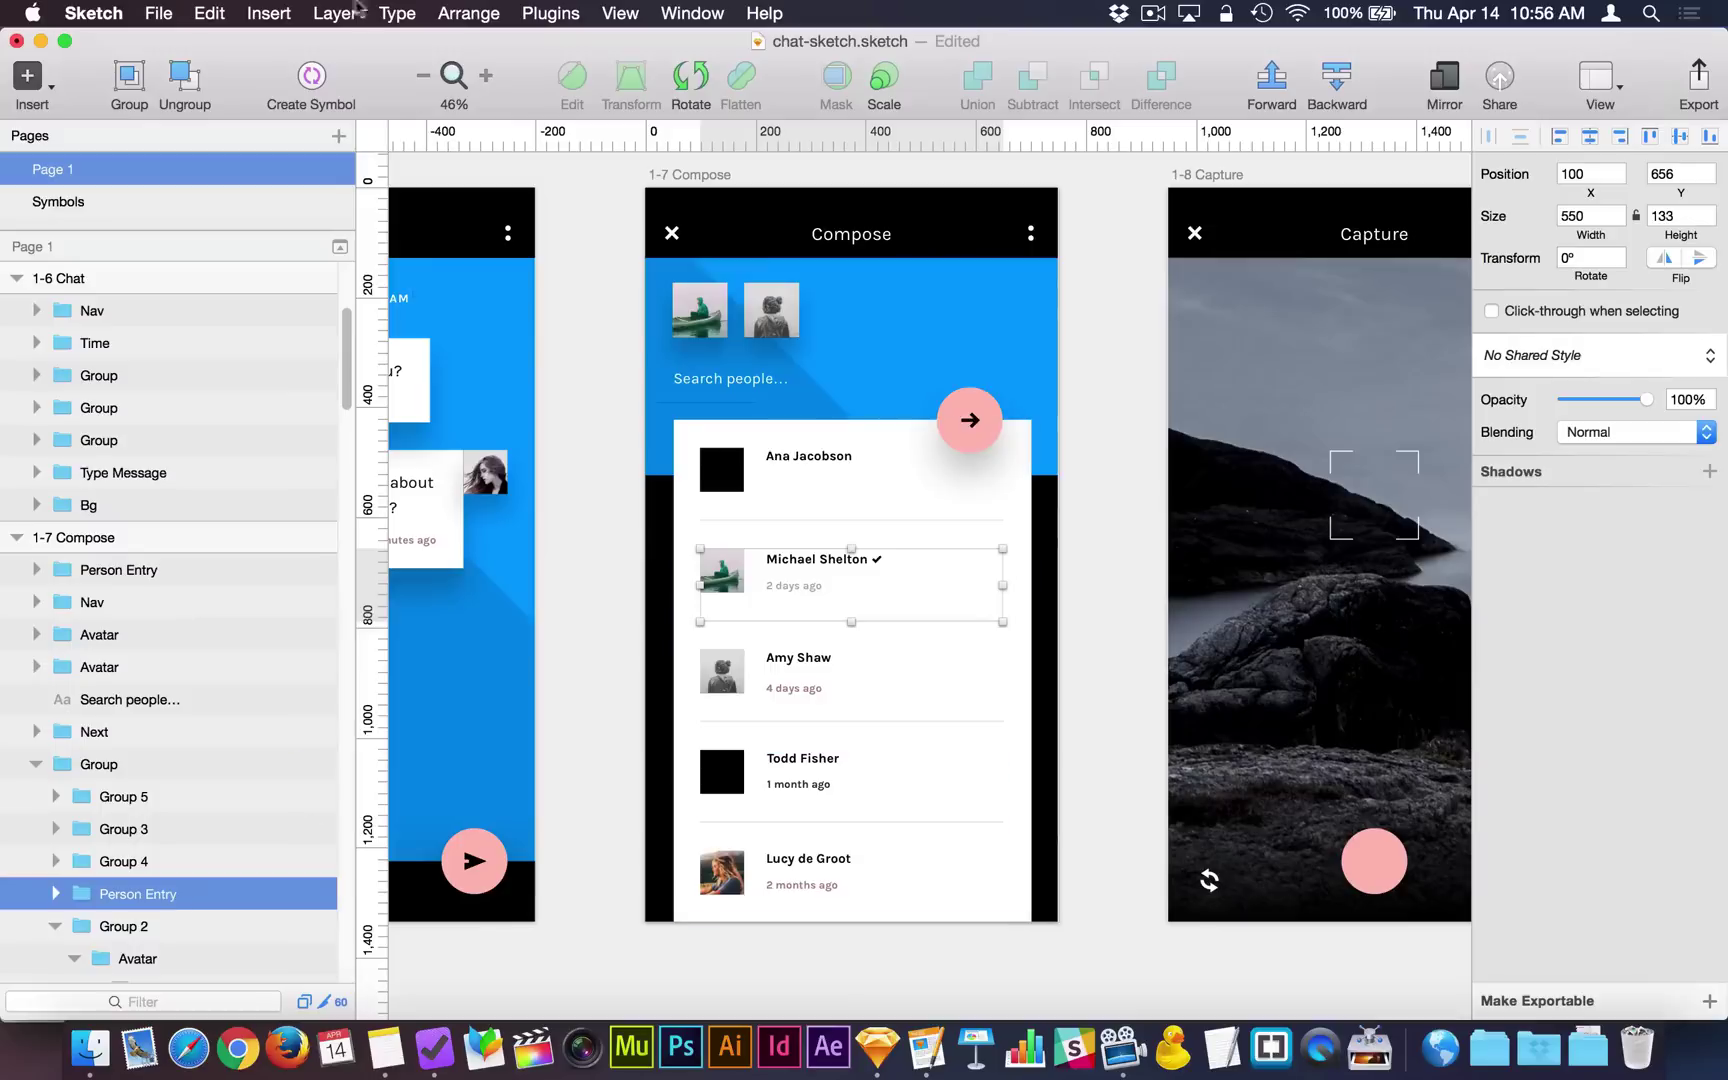
Convert the selected entry group into a 'Person Entry' symbol sent to the Symbols page.
click(310, 82)
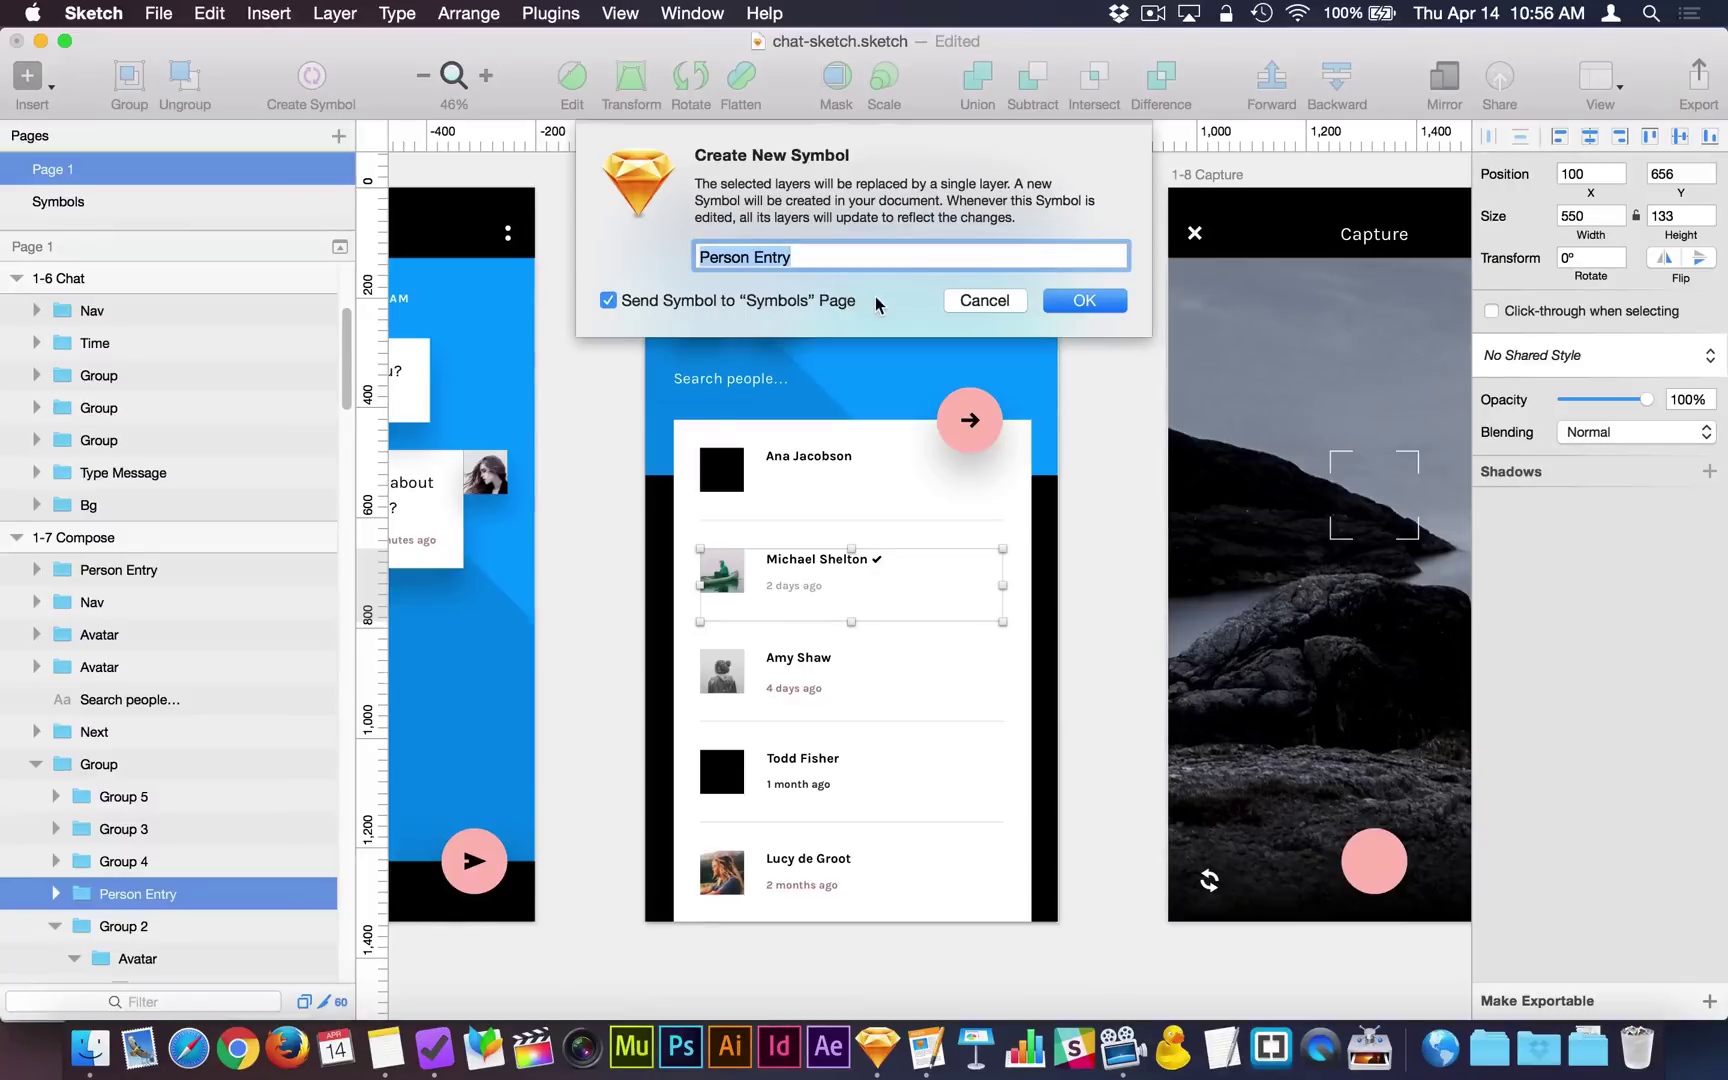
click(1075, 301)
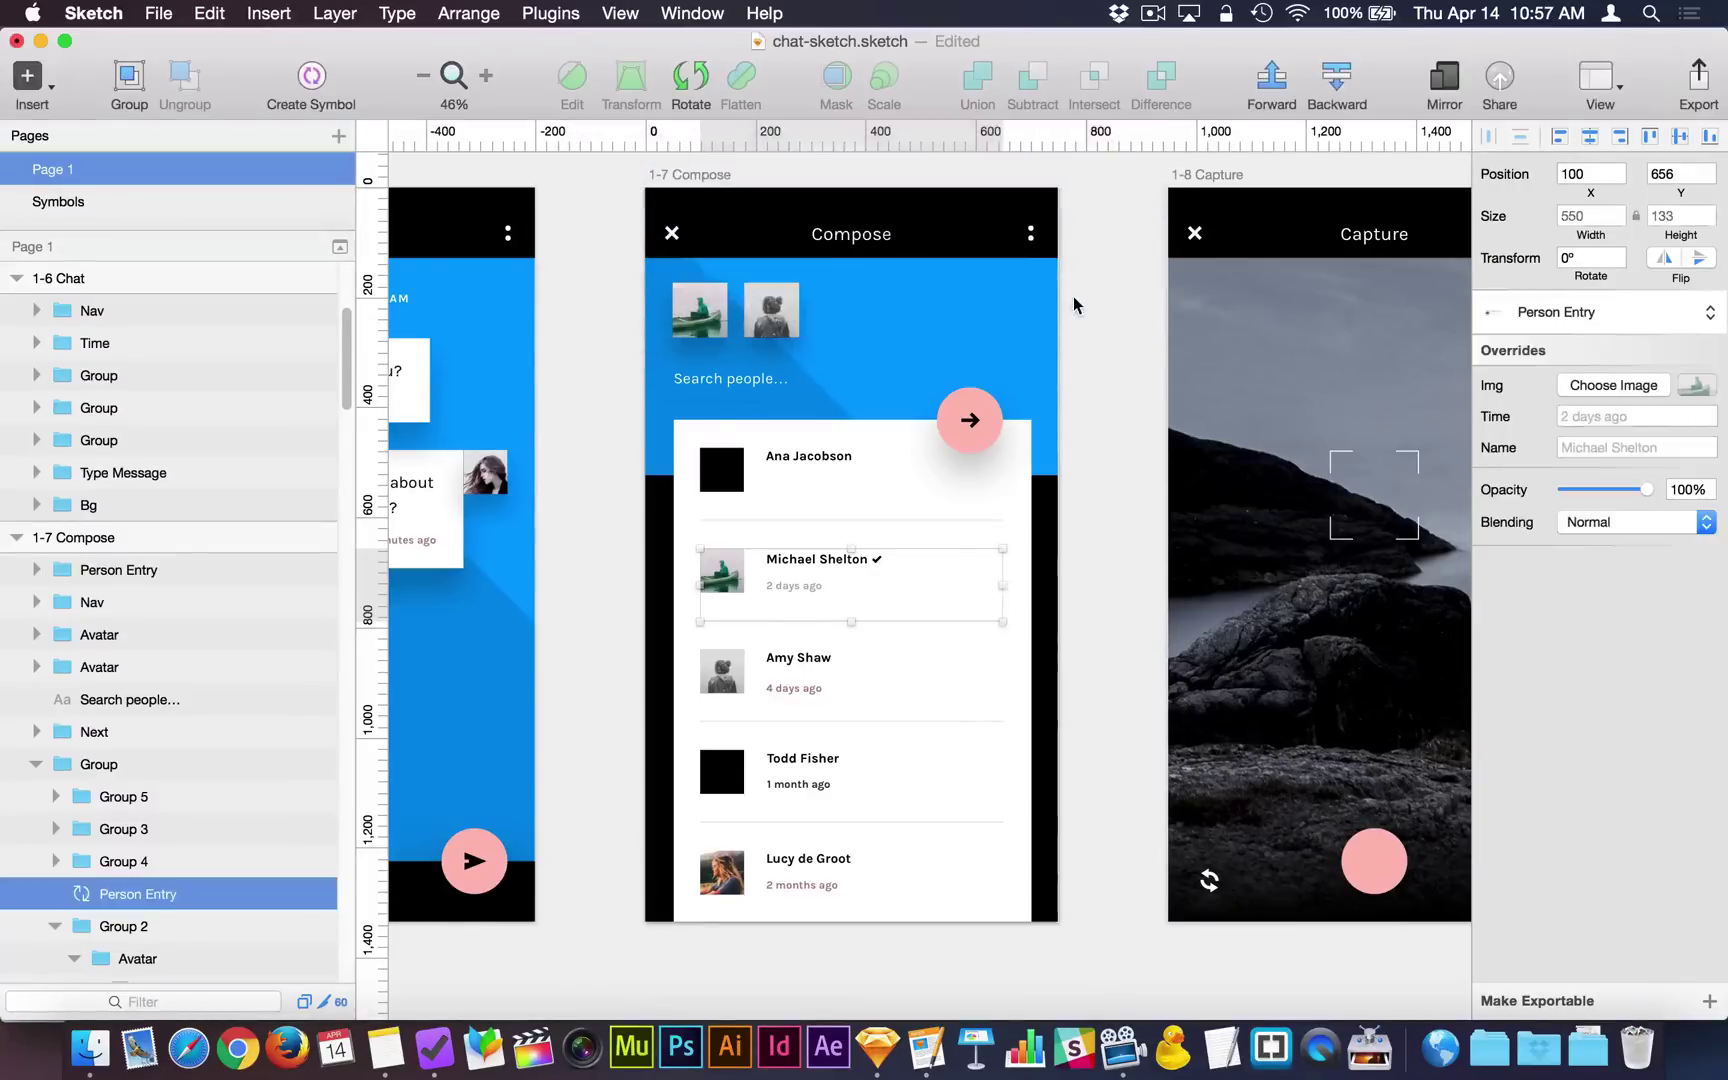
Switch to the Symbols page and bring the Person Entry master into view.
click(96, 201)
scroll(706, 490, right, 10)
scroll(706, 490, down, 3)
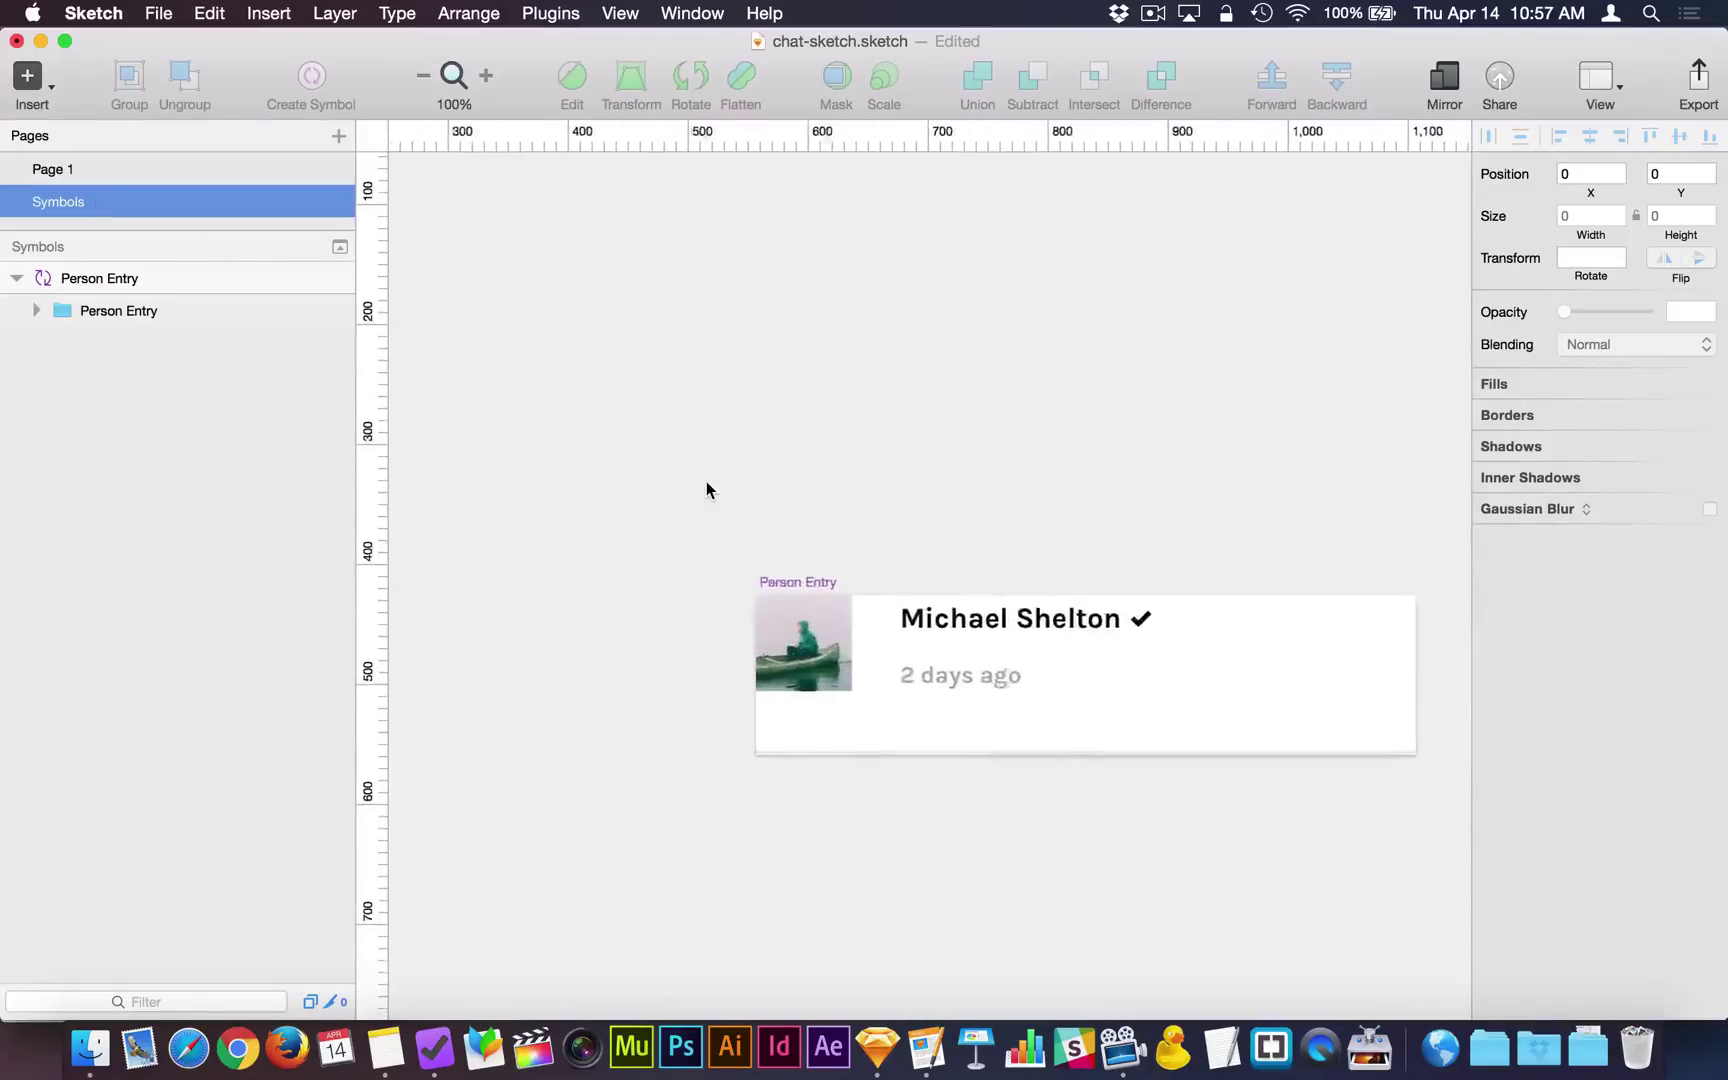
scroll(706, 489, right, 2)
scroll(706, 489, down, 1)
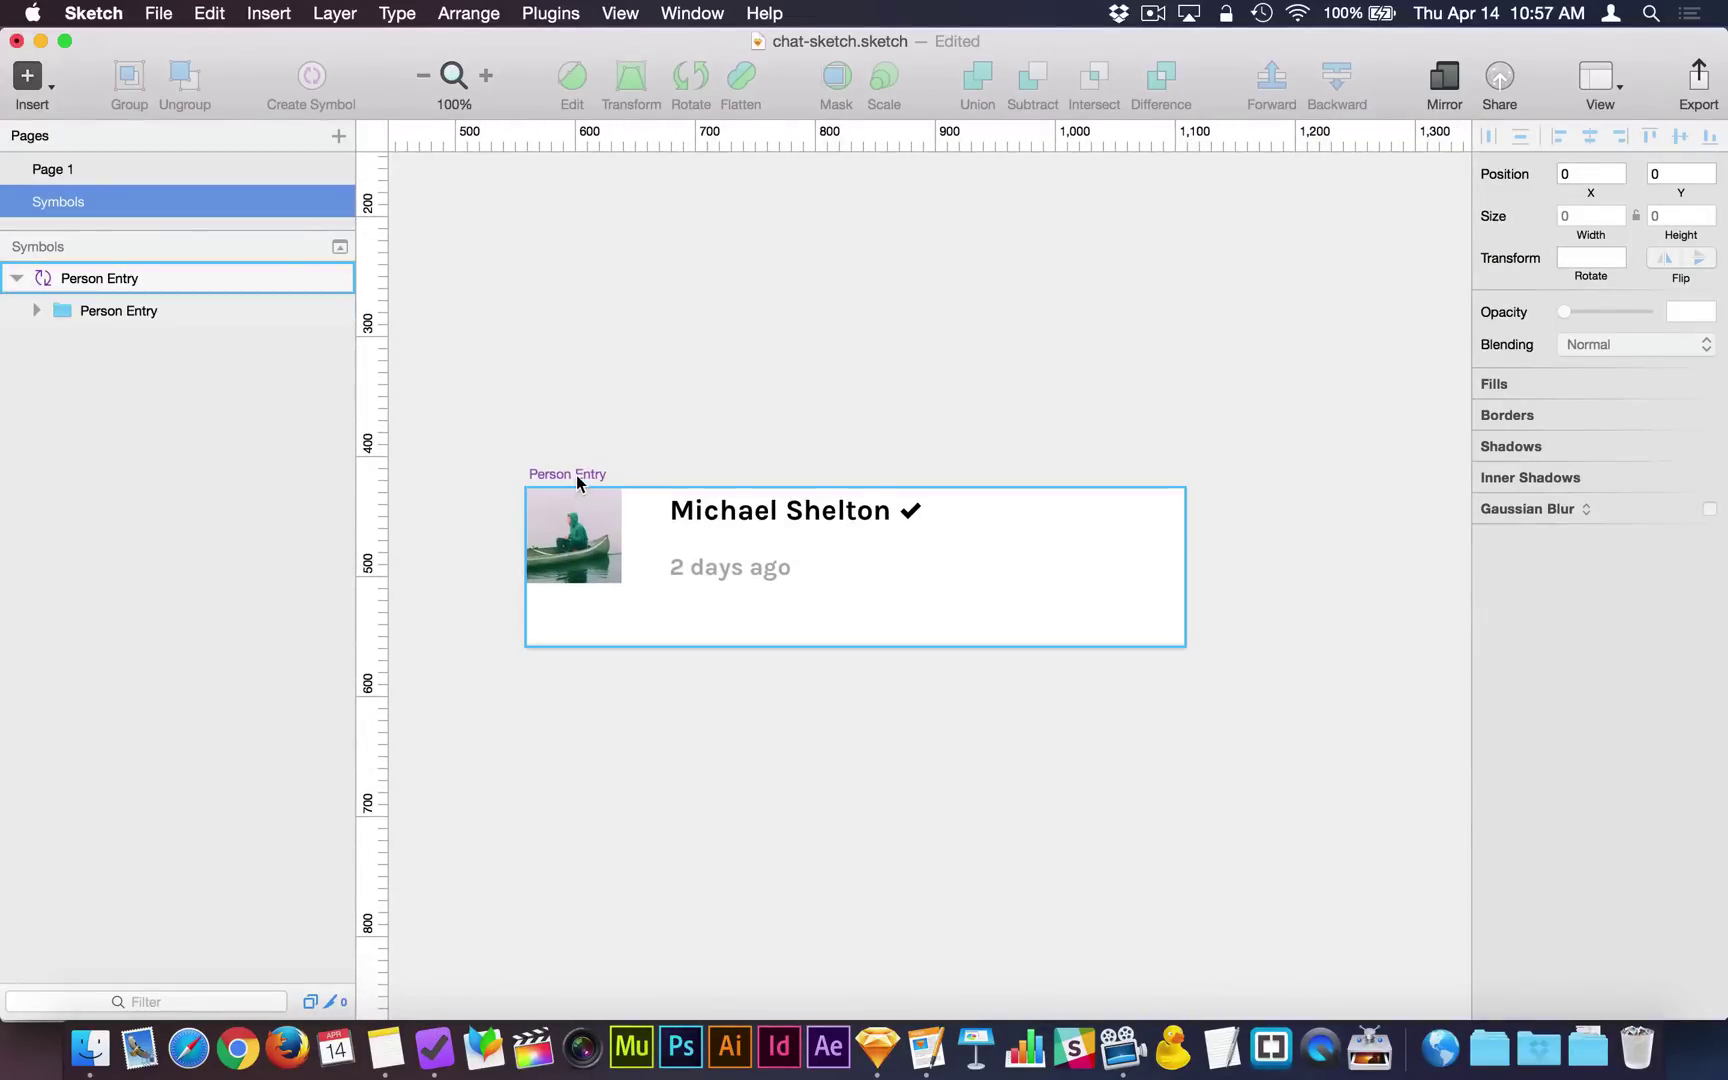
scroll(640, 478, down, 2)
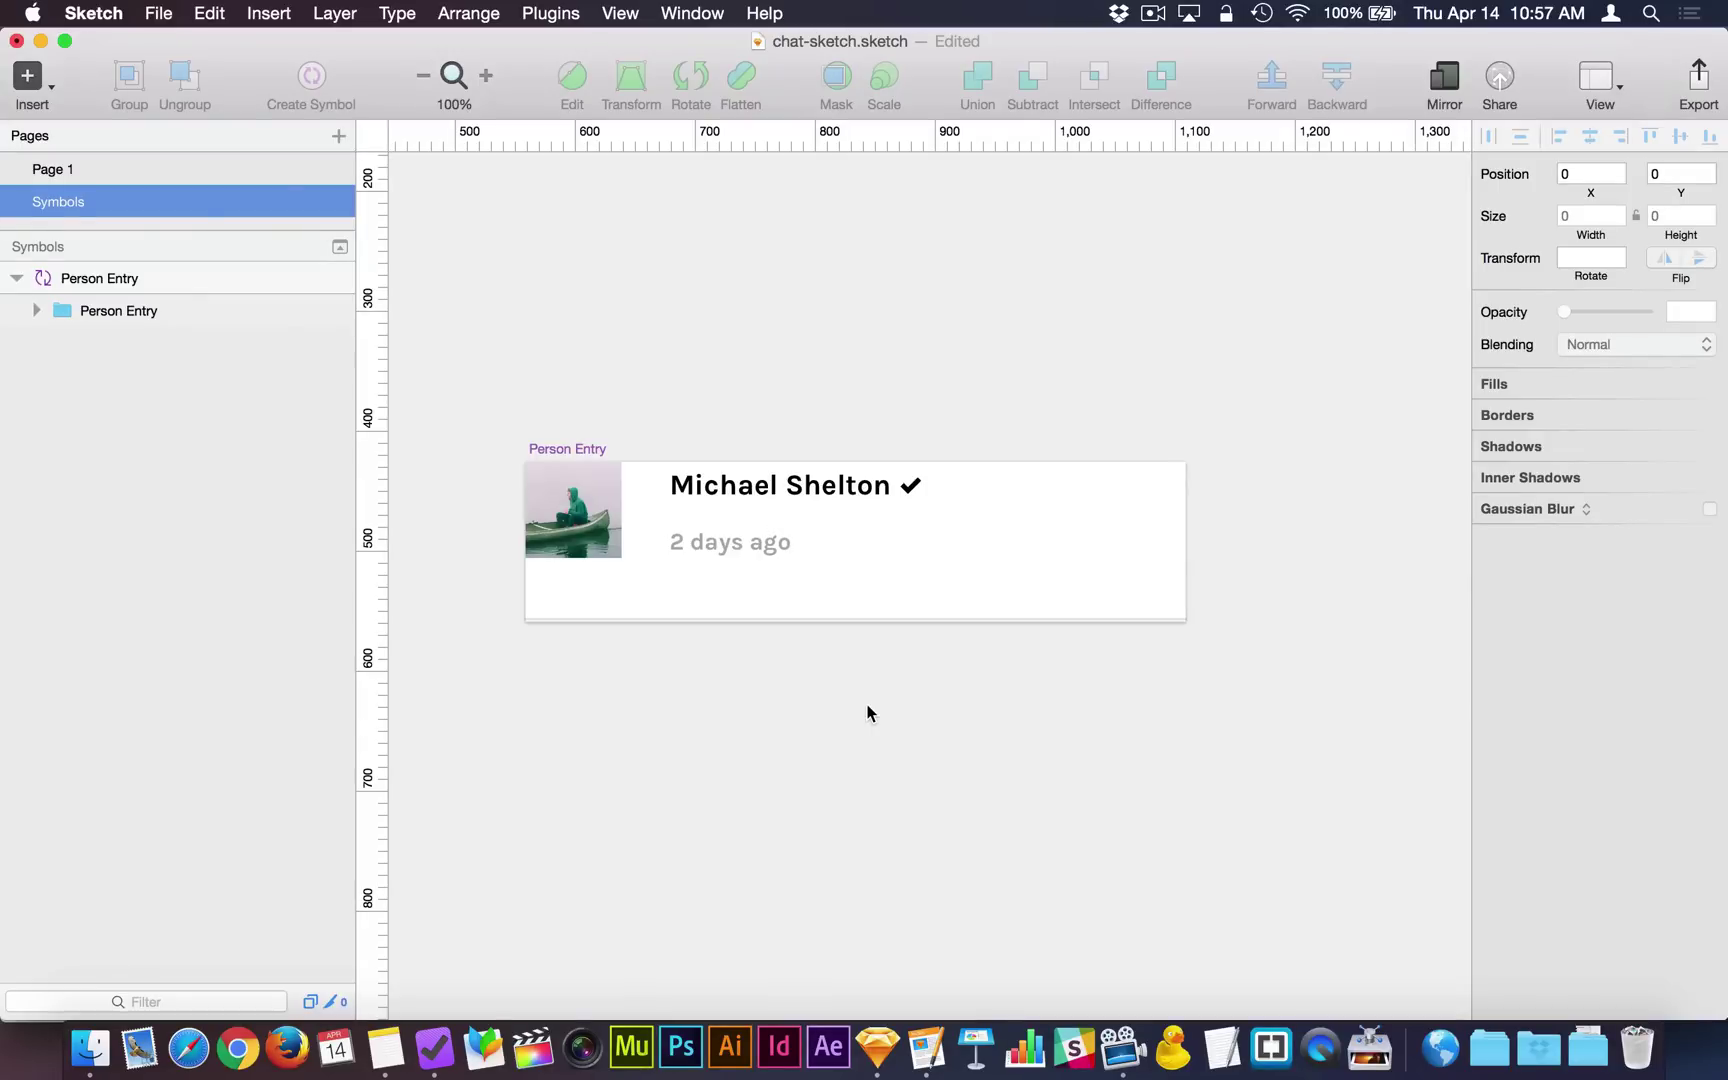
Select the Person Entry master, try moving its inner group left, then undo it.
click(571, 525)
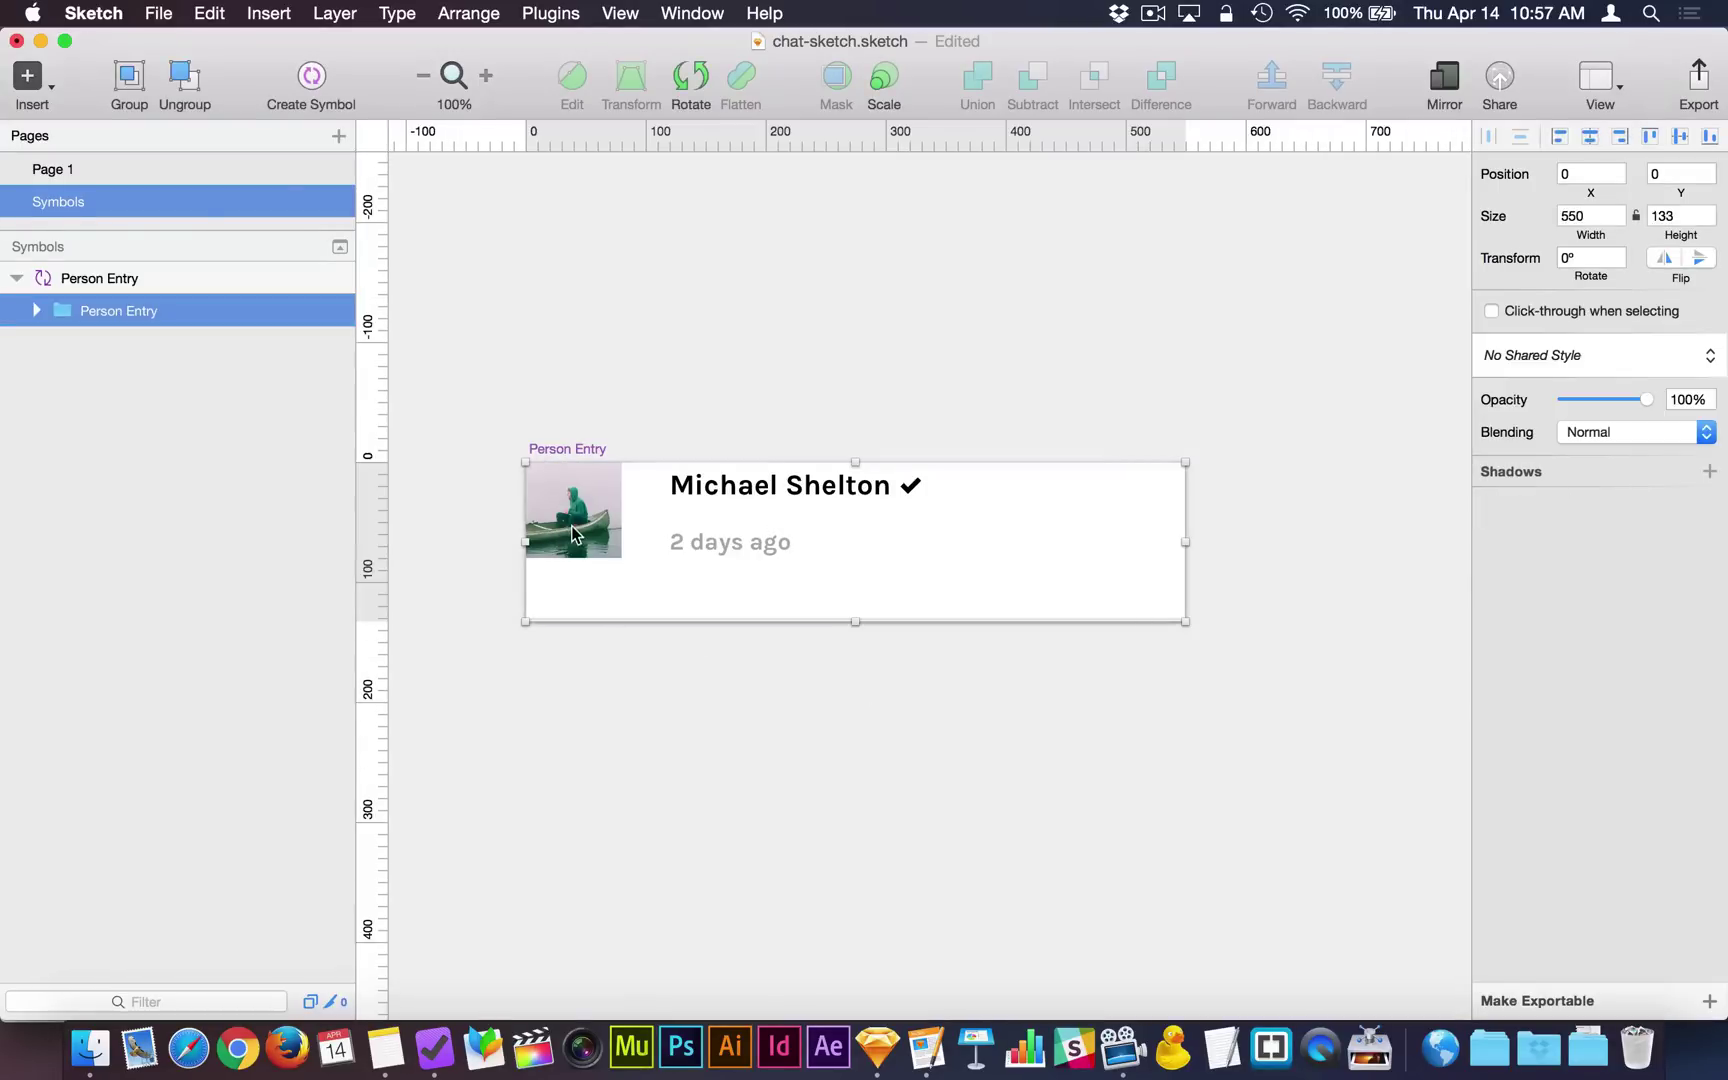
drag(593, 524, 471, 522)
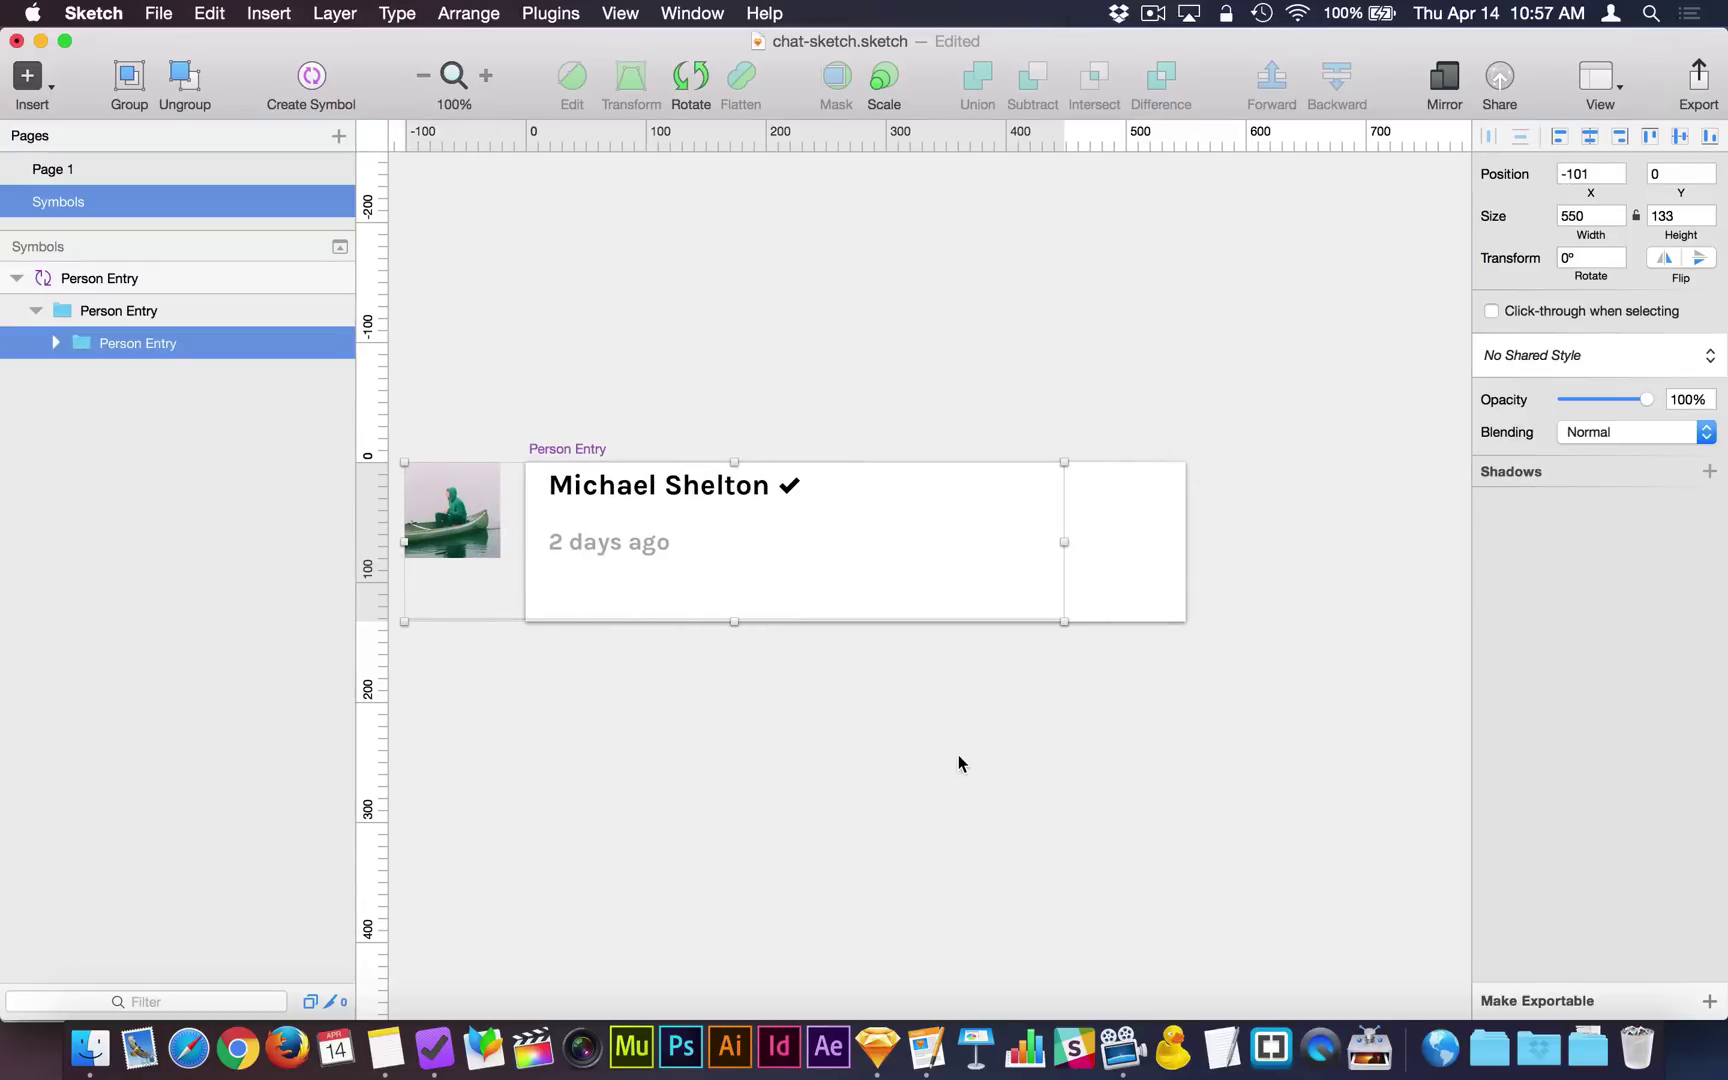
key(super+z)
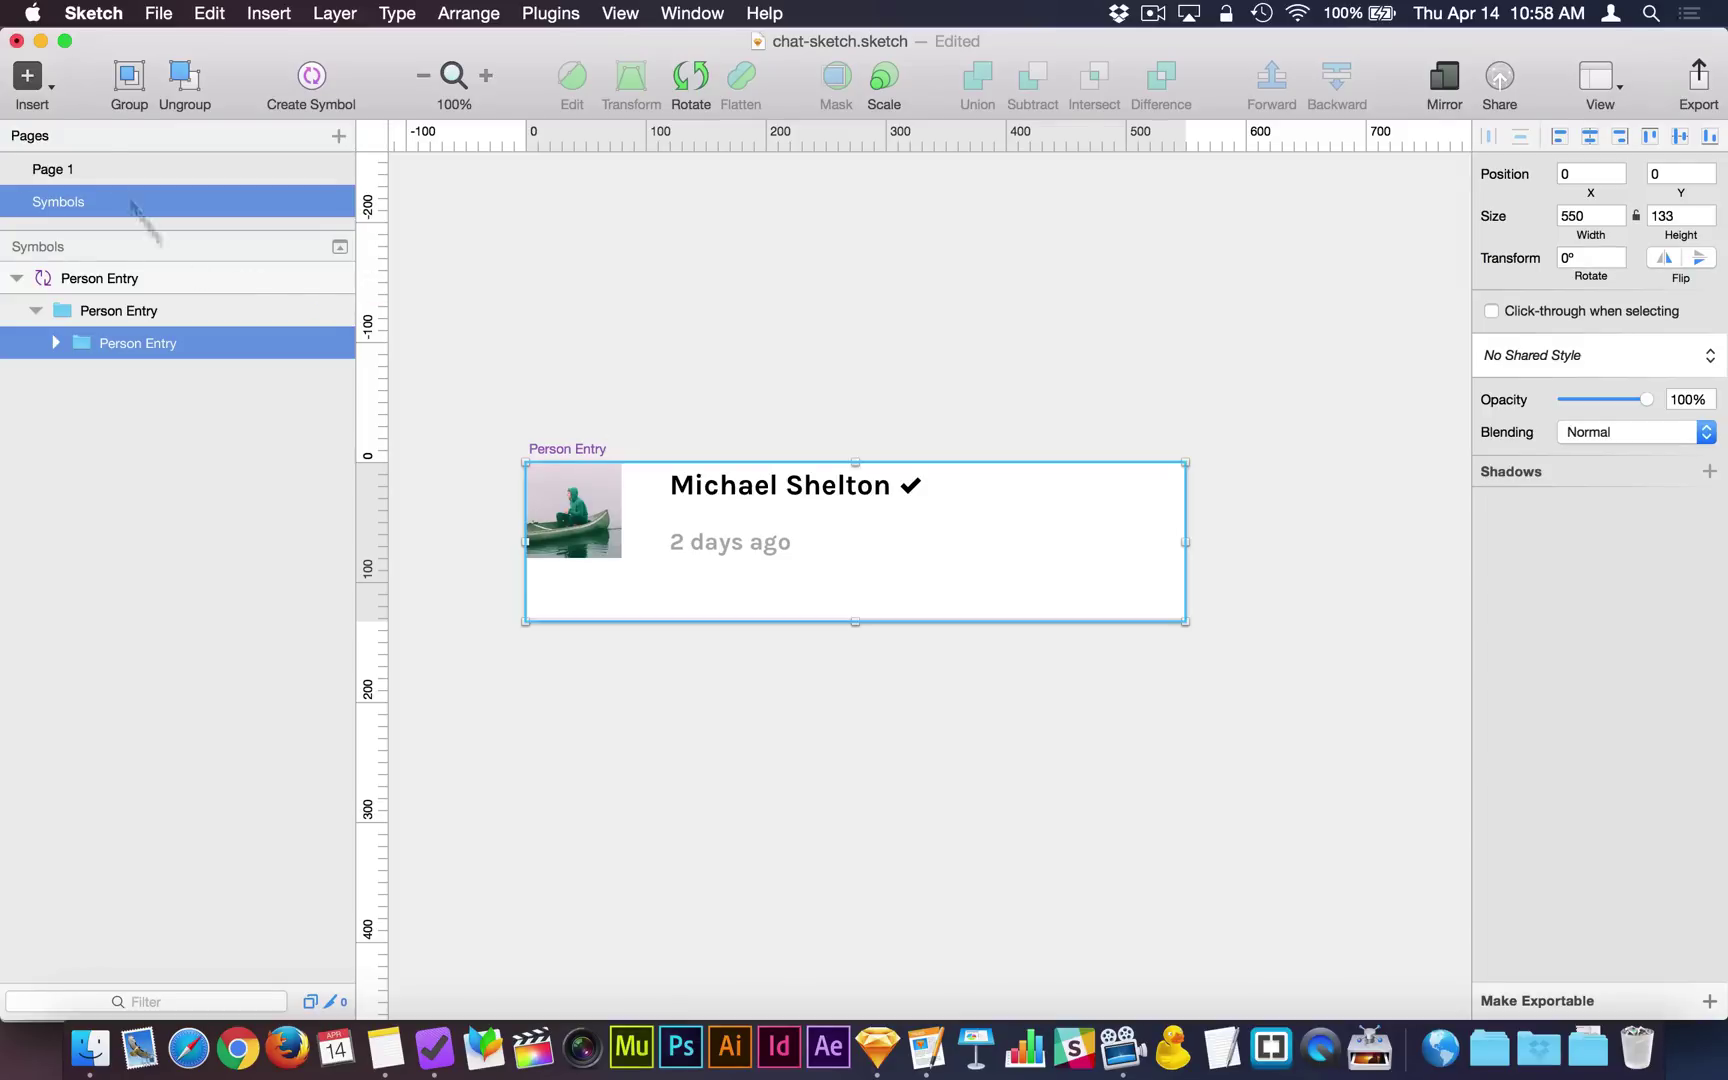
On Page 1, marquee-select all person entries in the Compose card, delete them, and deselect.
click(85, 171)
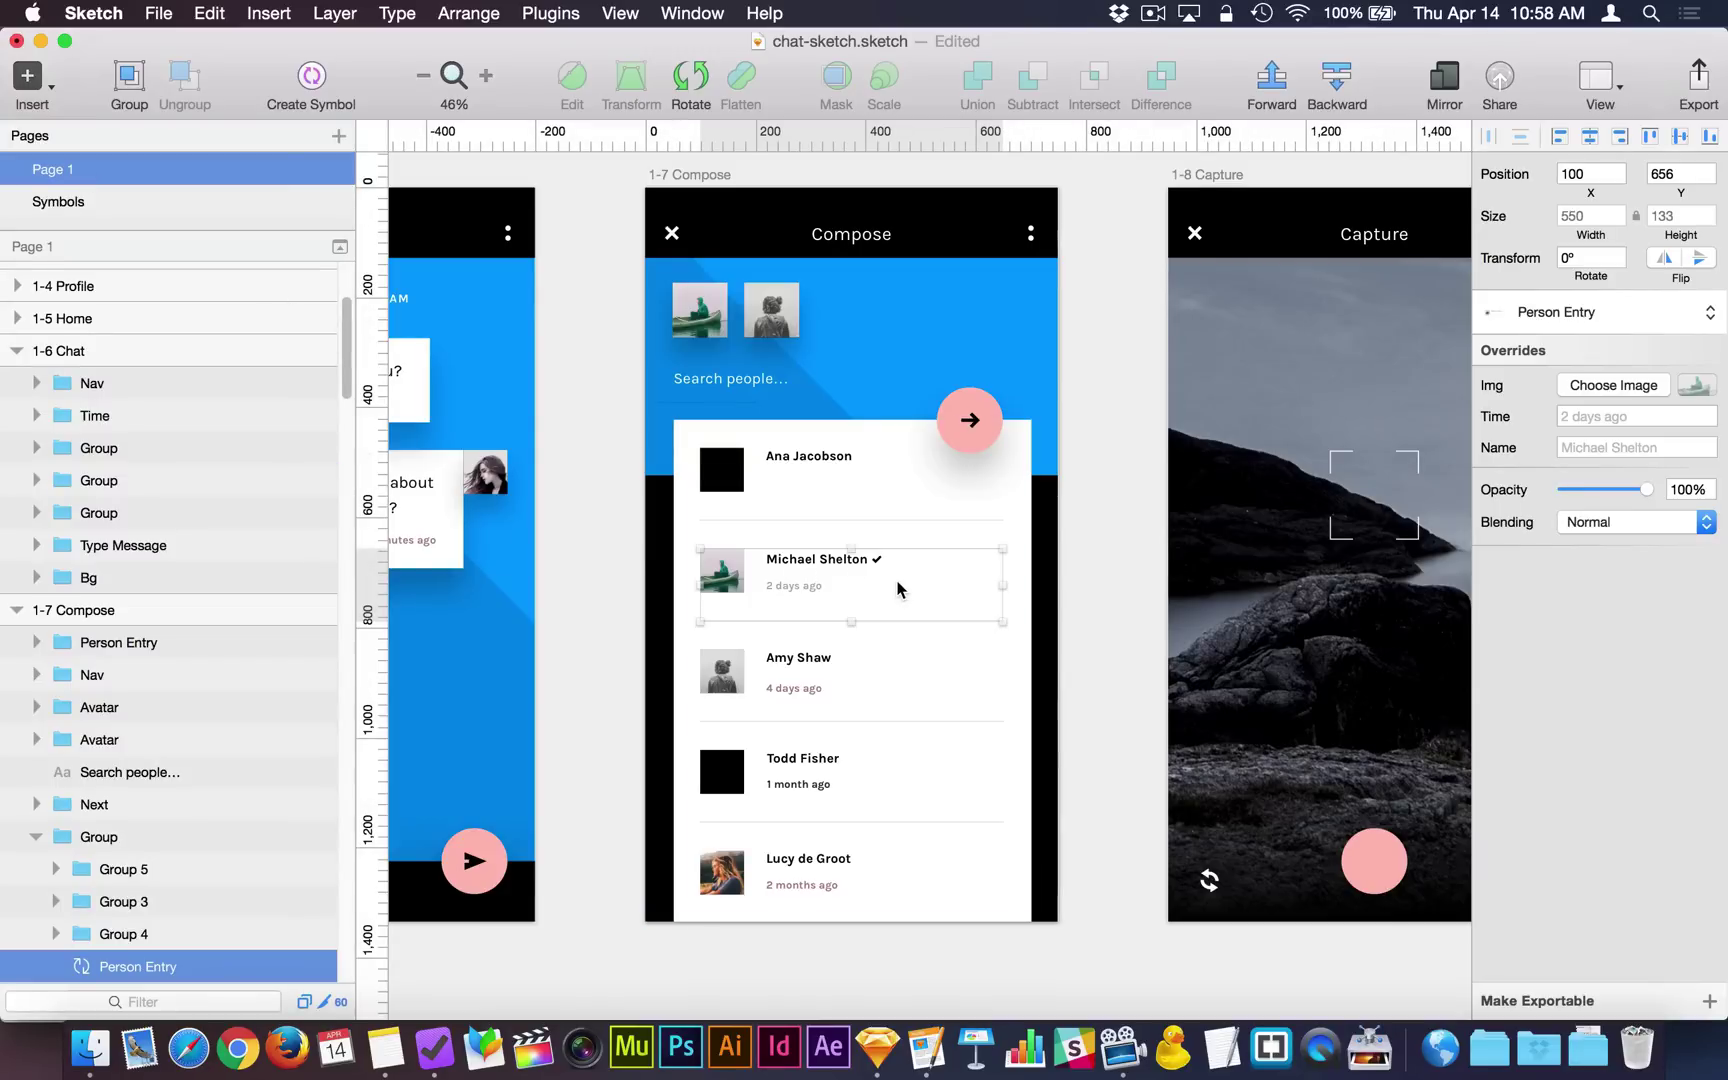
drag(623, 406, 1071, 962)
key(alt)
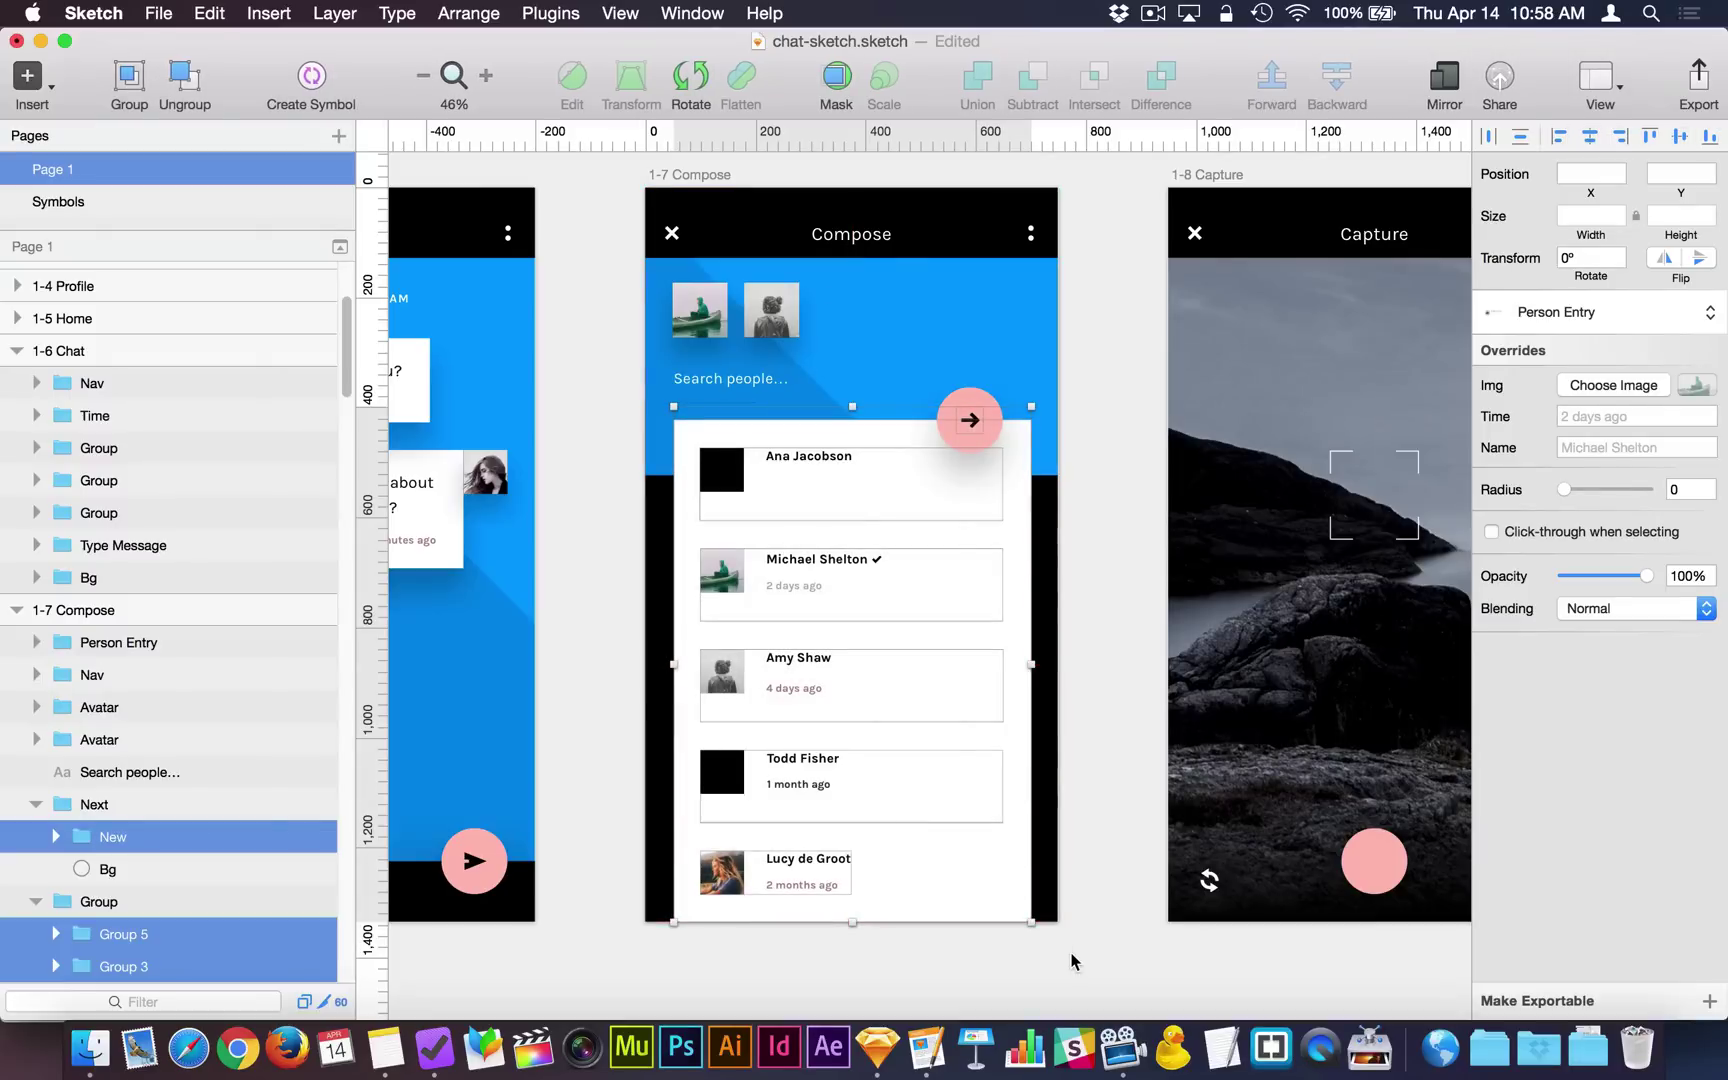
drag(602, 425, 1019, 938)
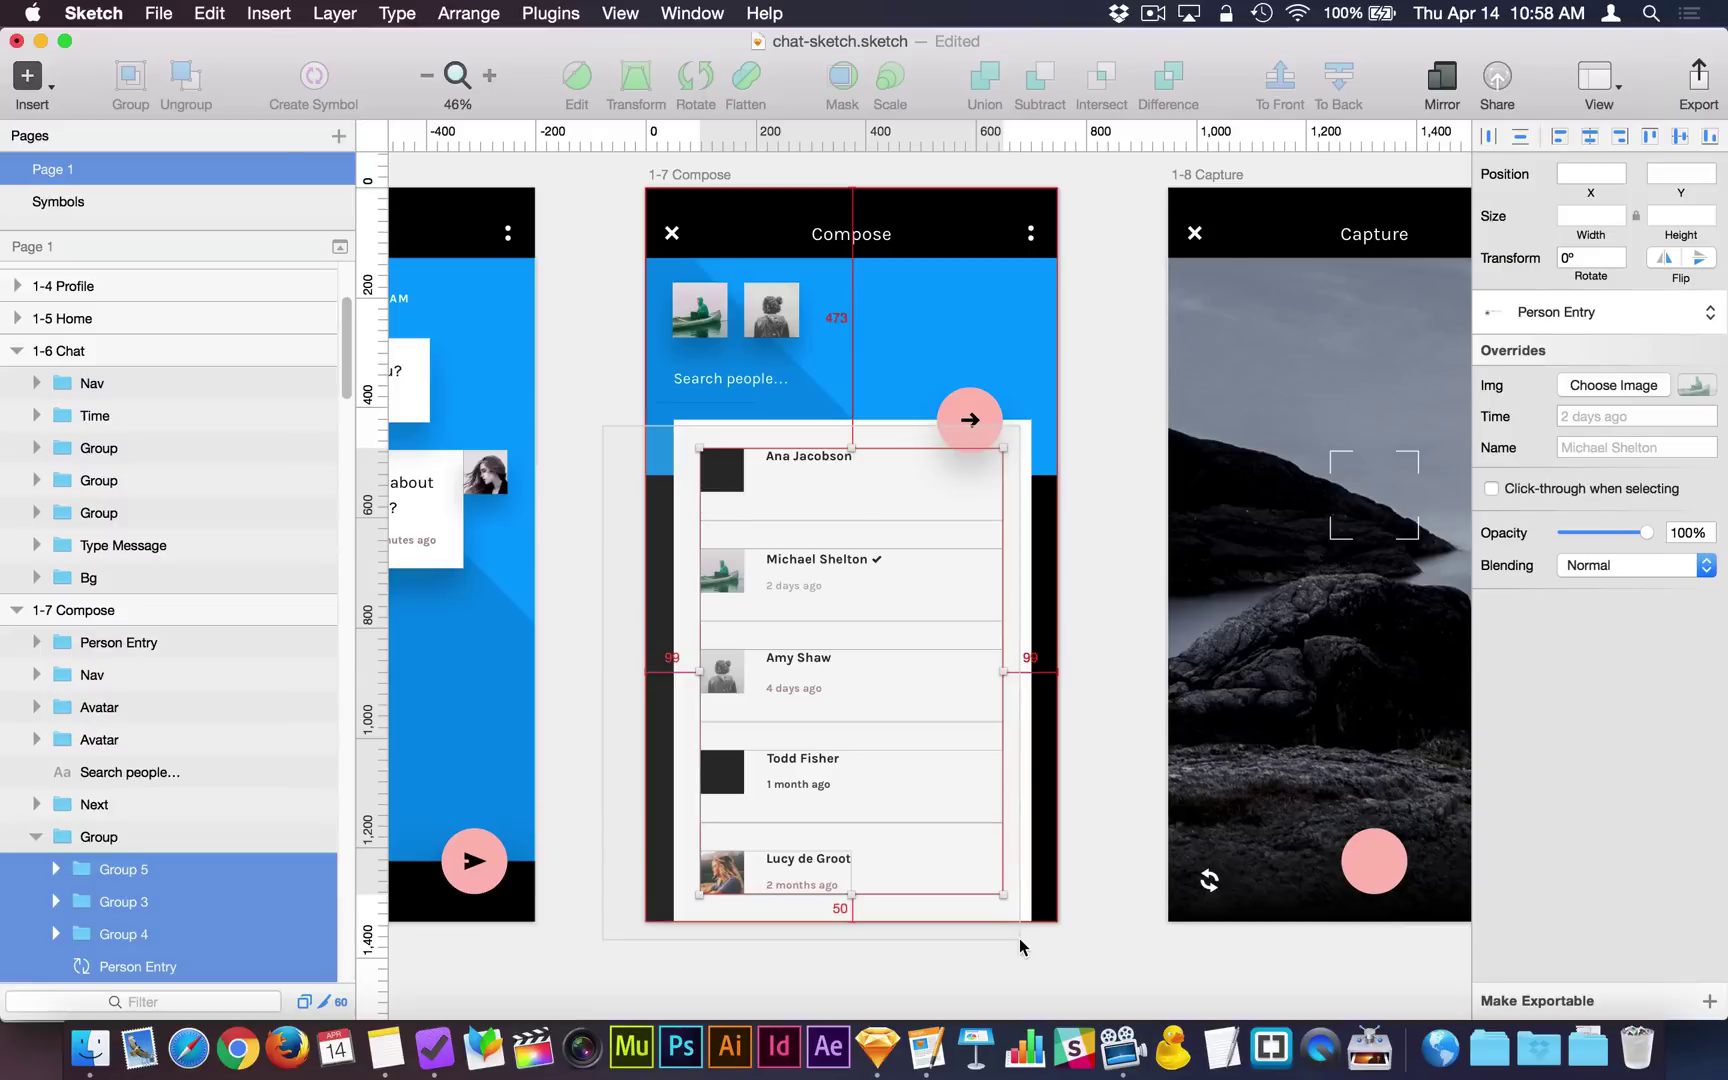
drag(1019, 938, 1019, 938)
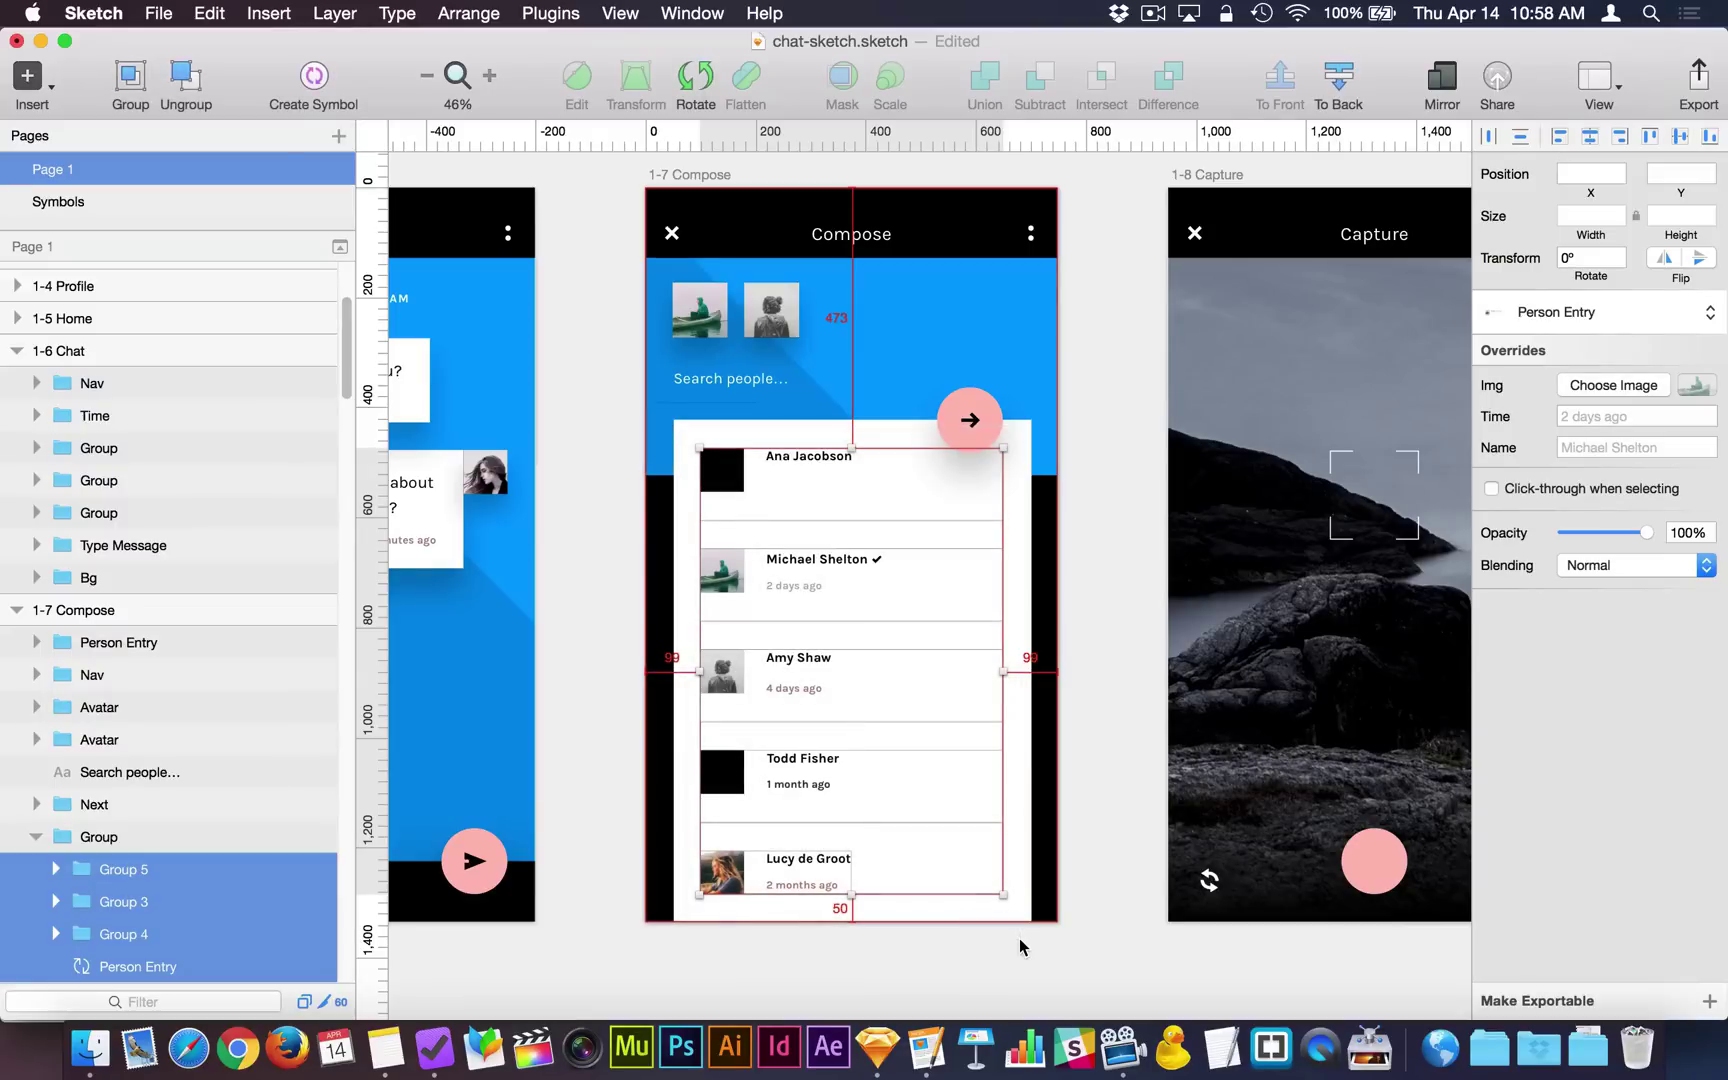
key(alt)
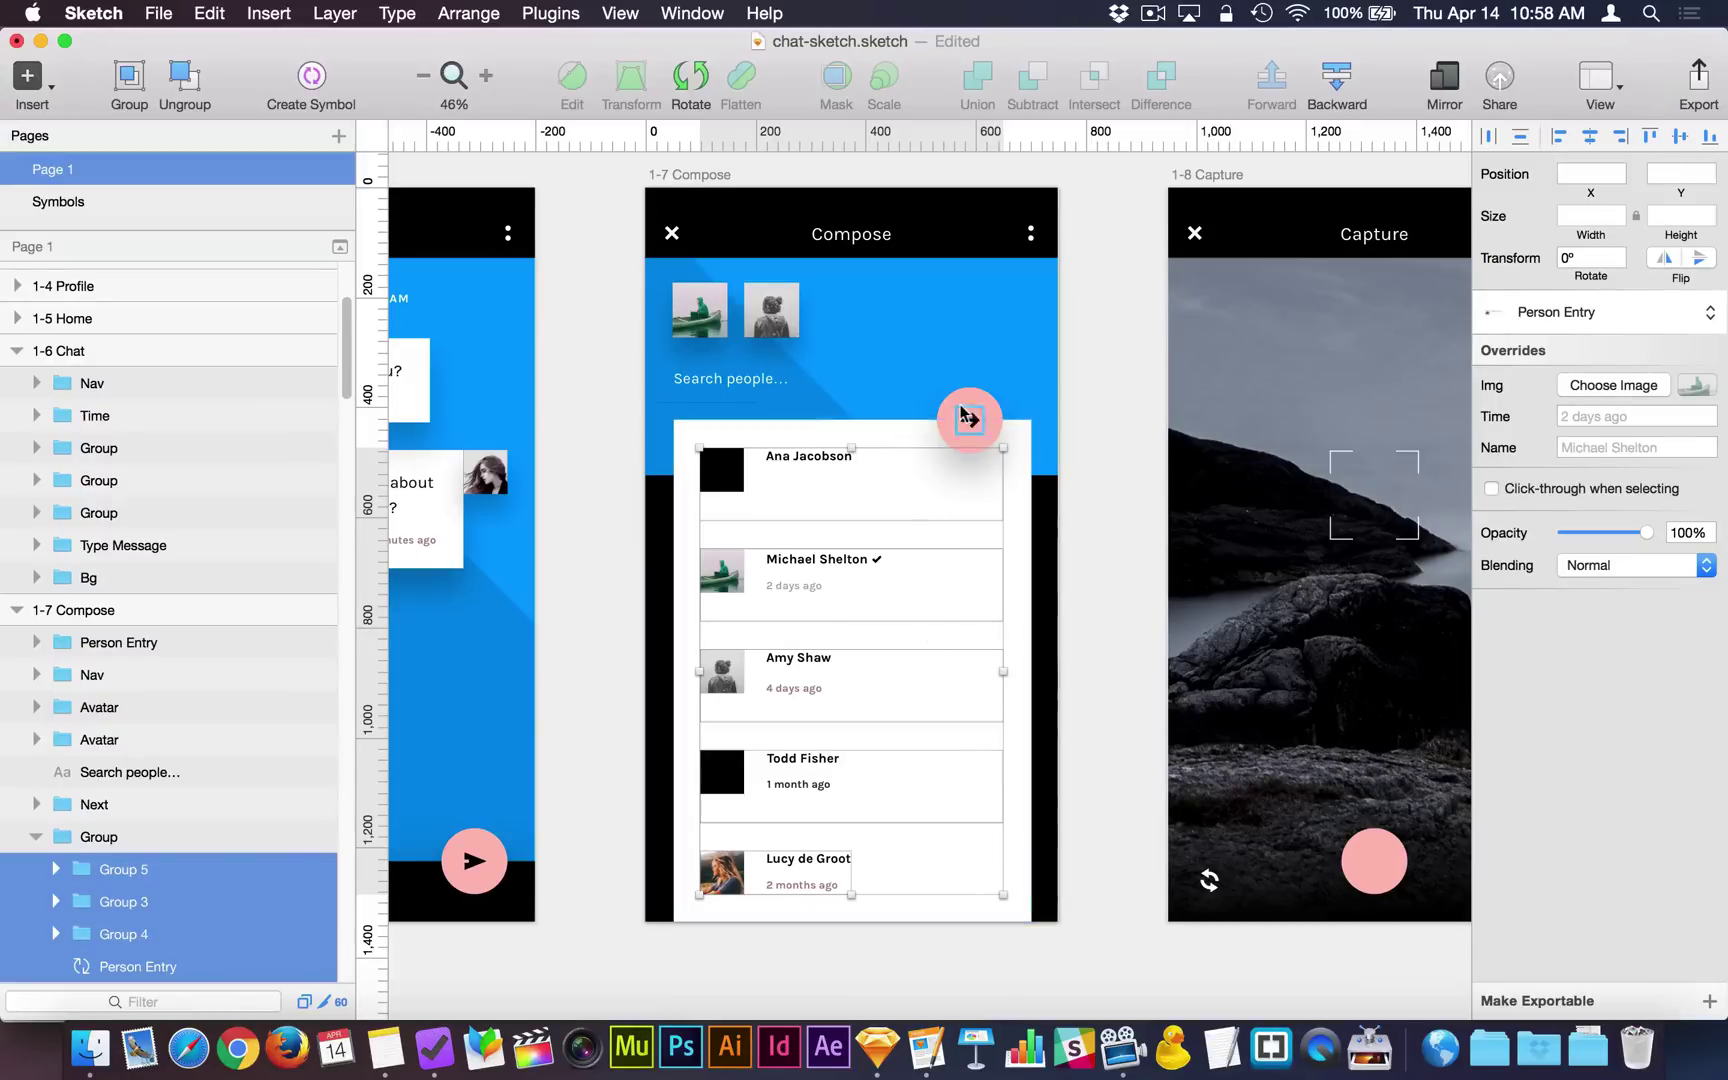
key(BackSpace)
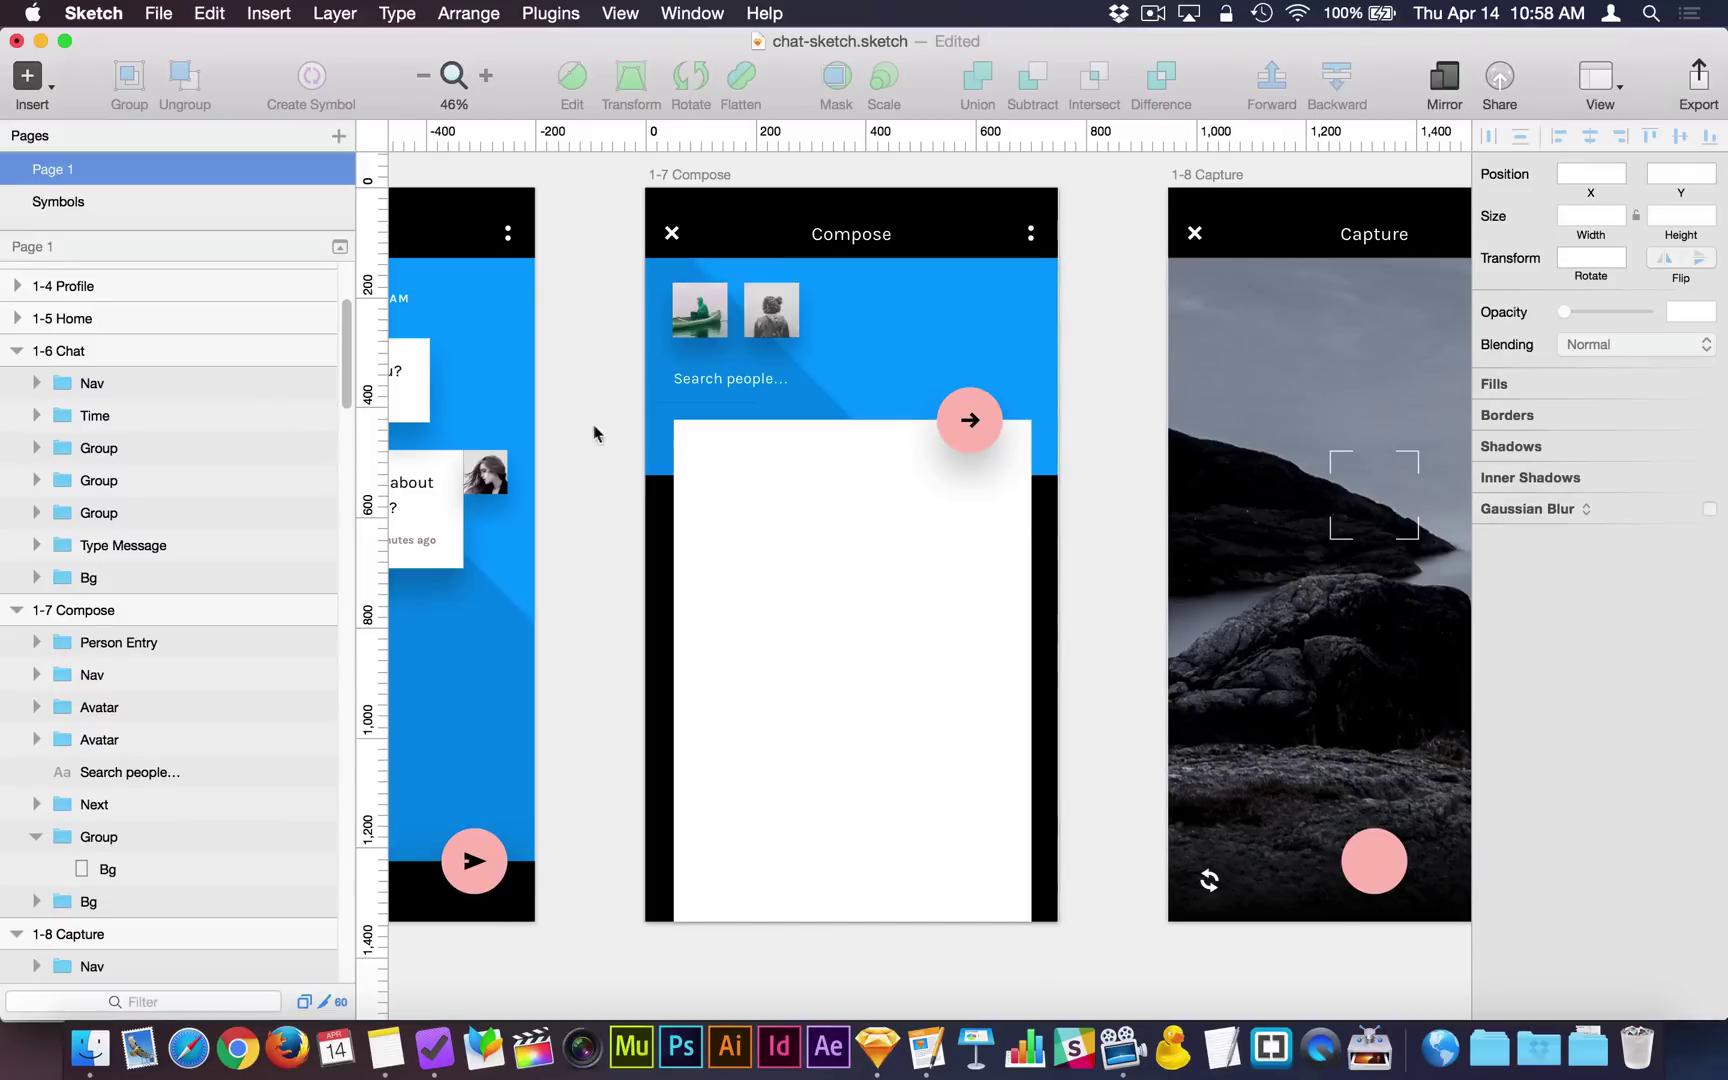
drag(593, 426, 1016, 949)
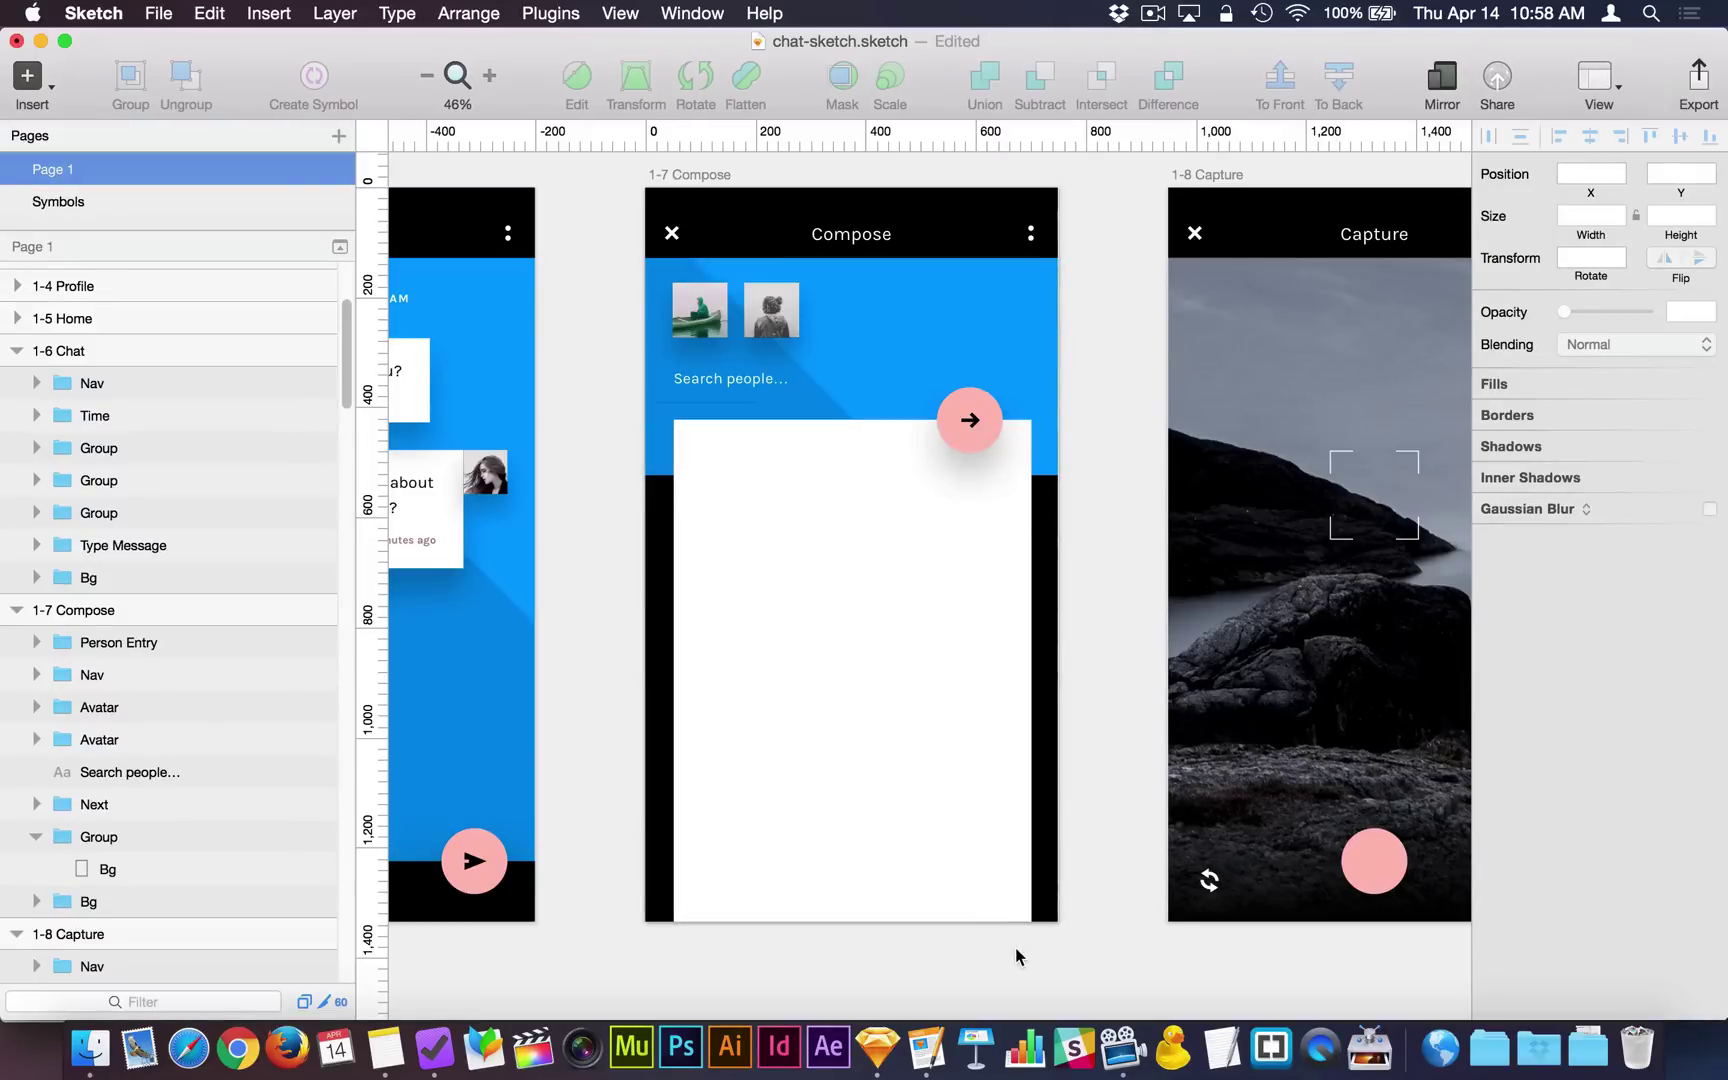
drag(1108, 585, 899, 368)
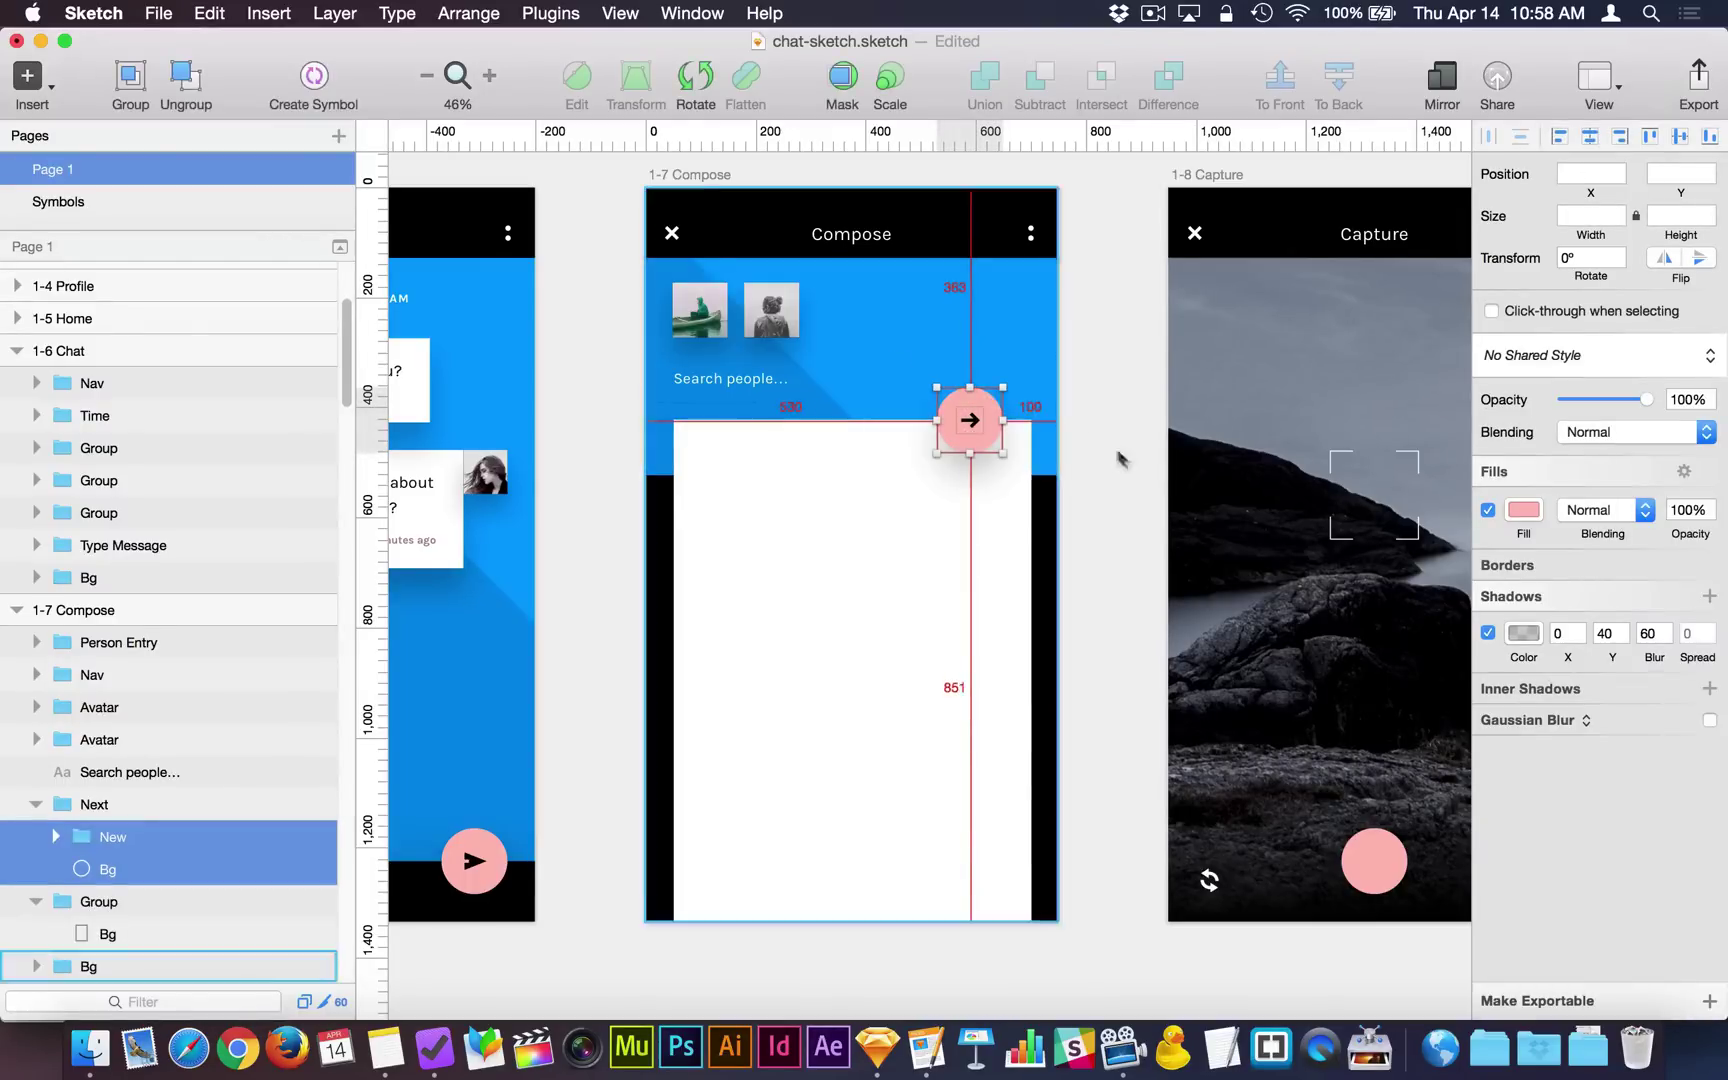
click(1119, 457)
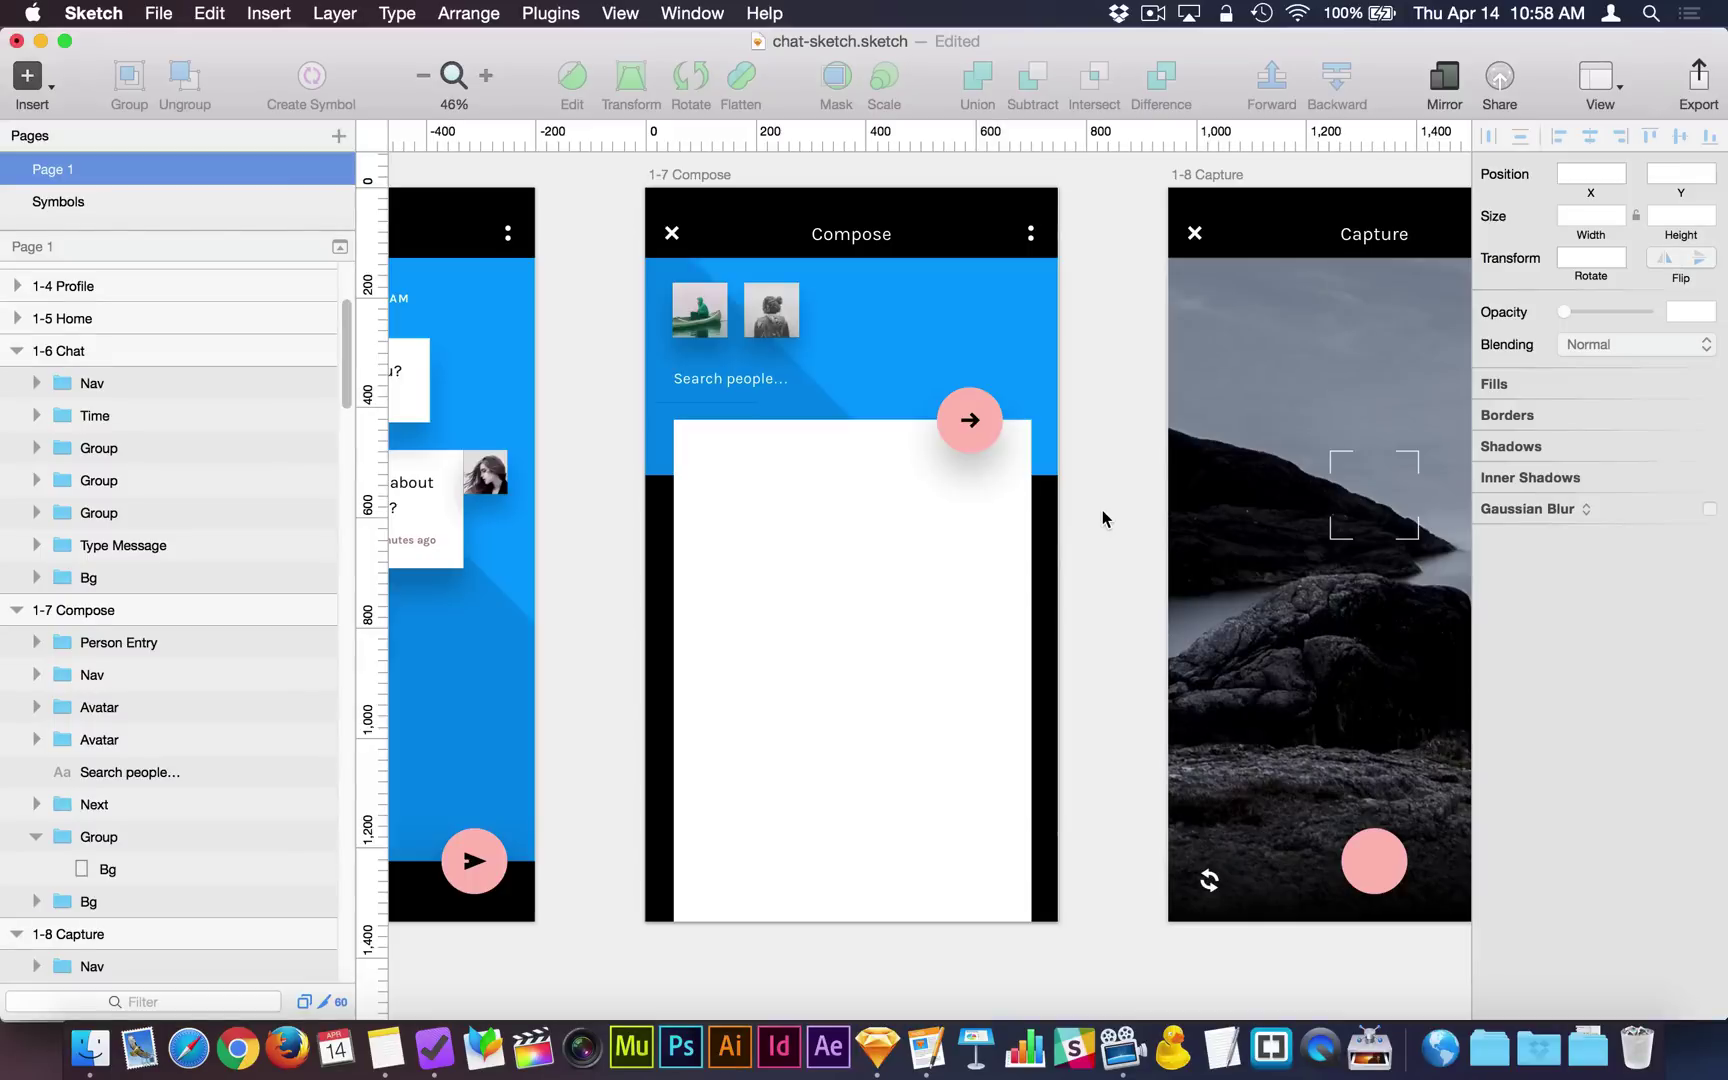
Insert a Person Entry symbol instance at the top of the Compose card (X 100, Y 467).
click(40, 88)
mouse_move(183, 399)
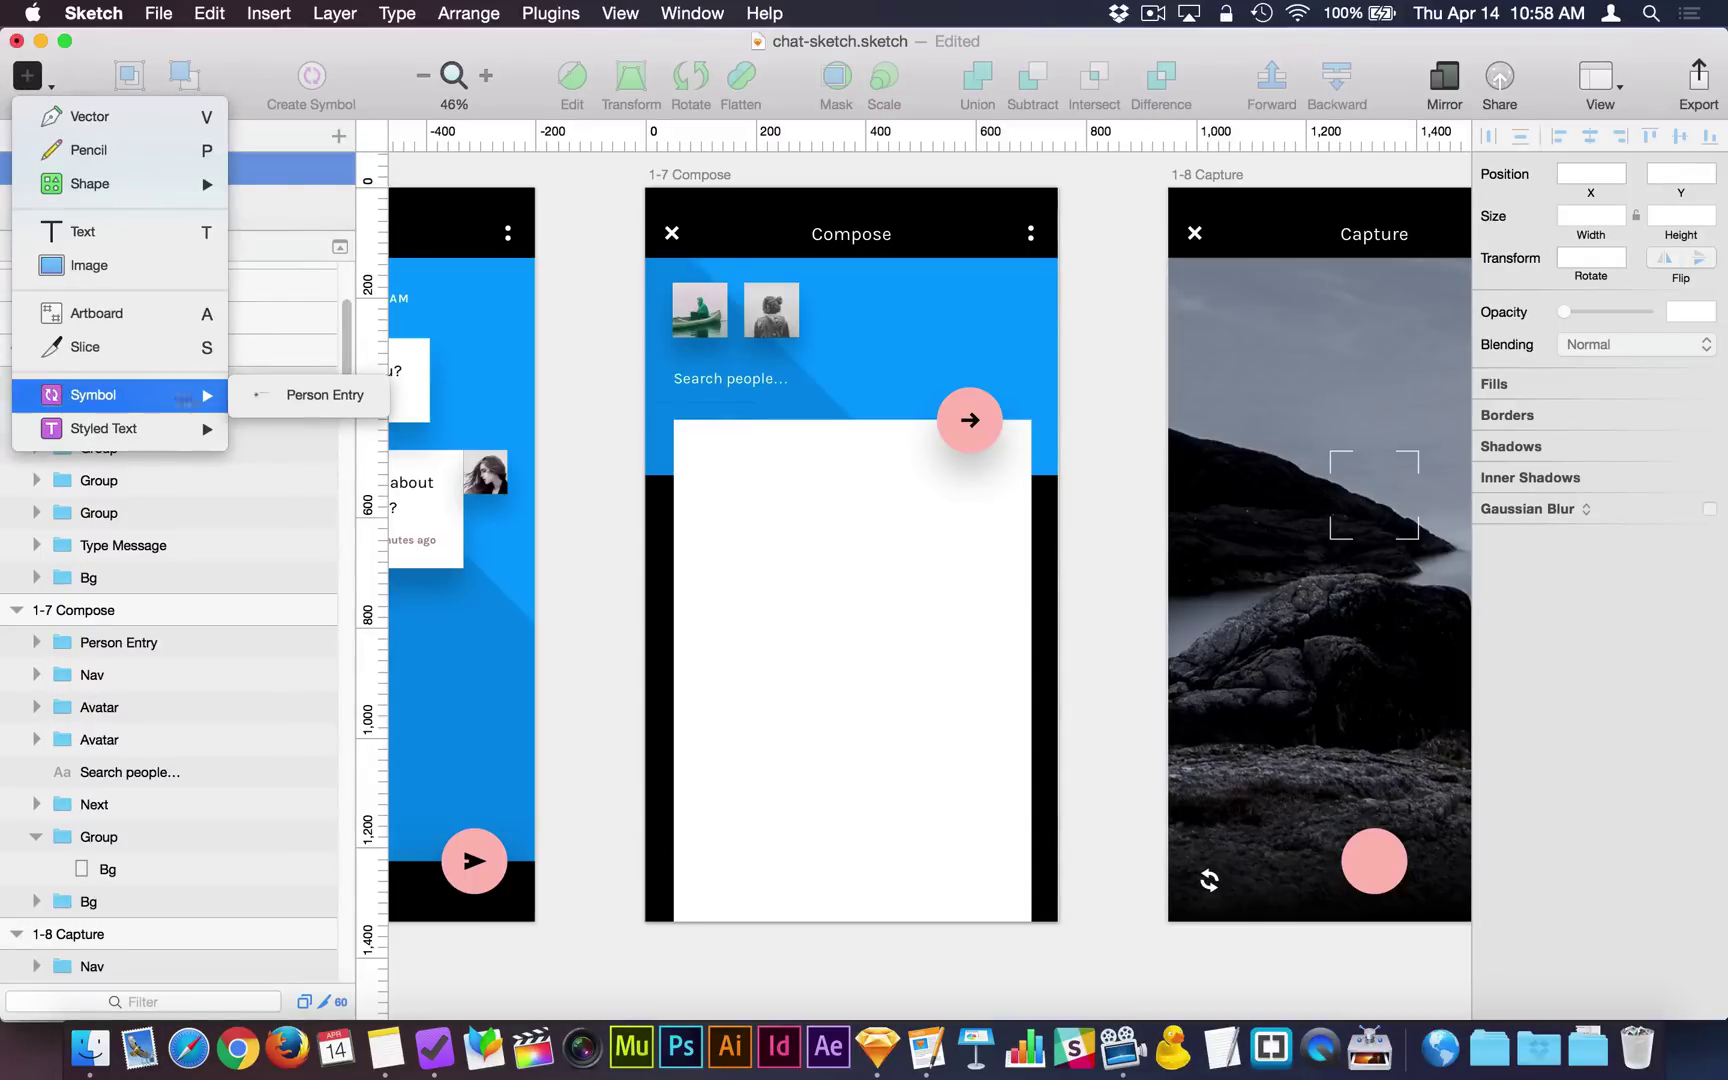
click(298, 394)
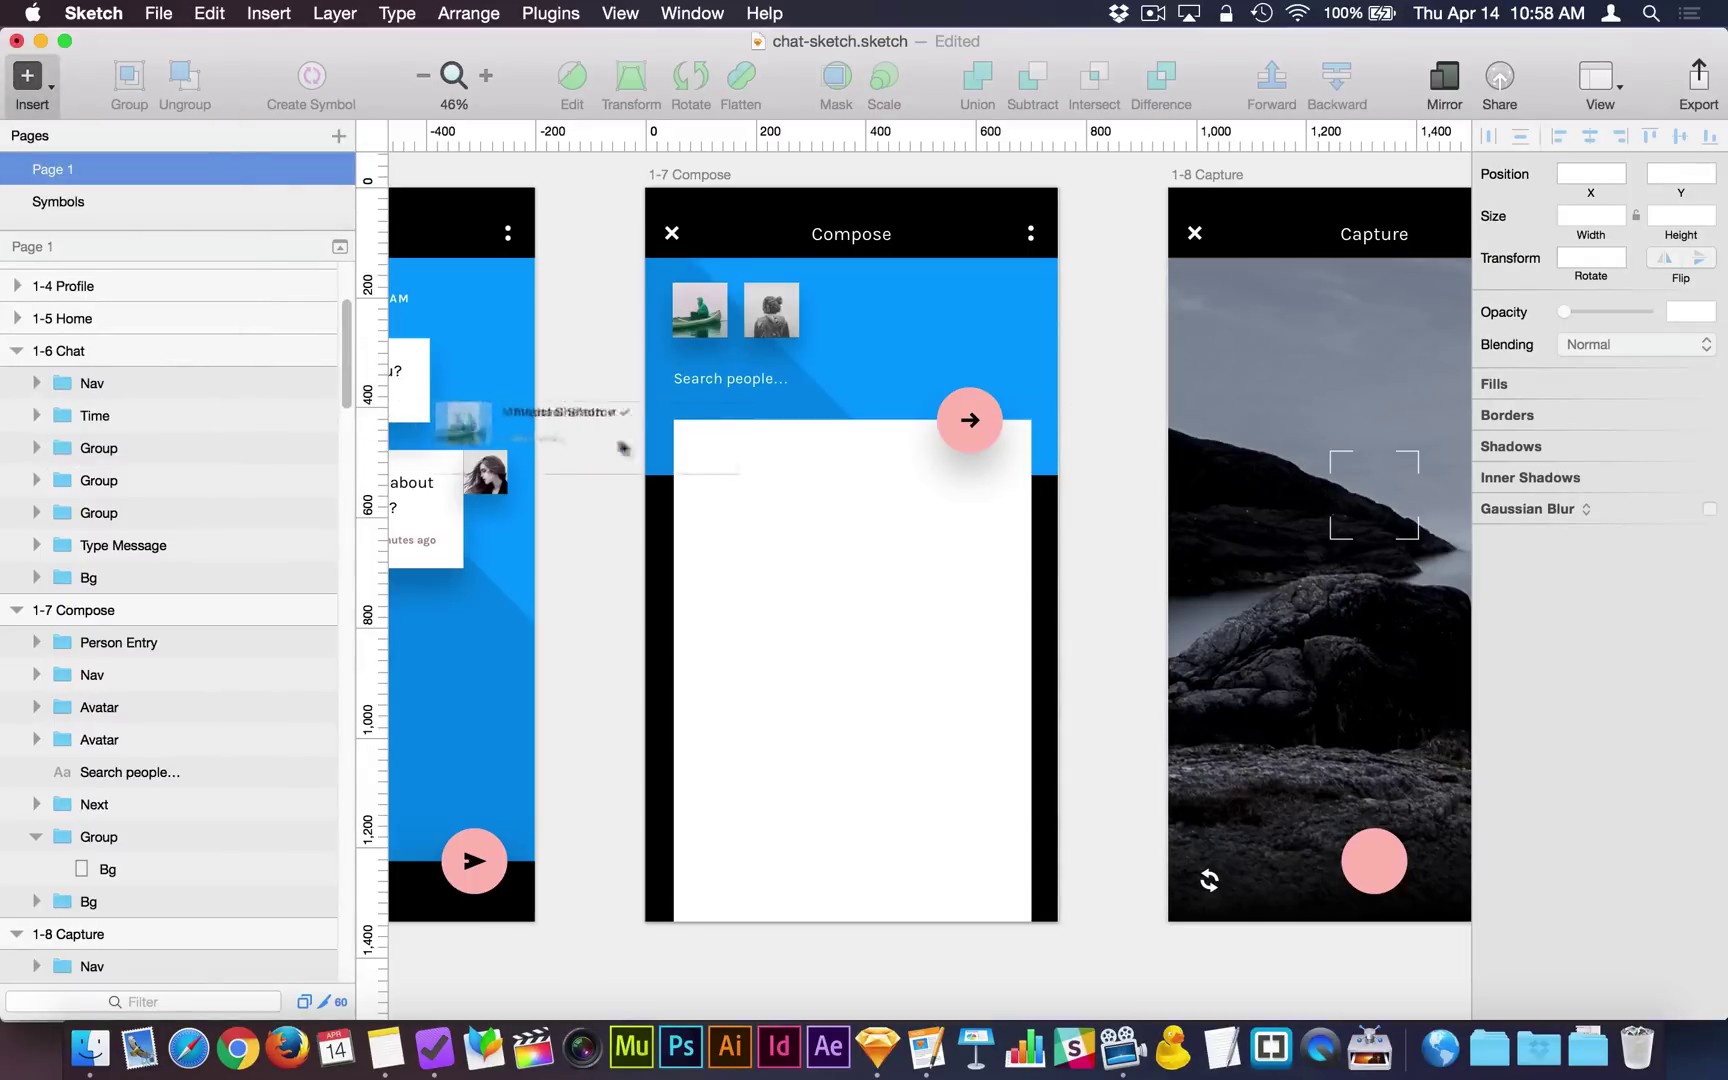
click(846, 500)
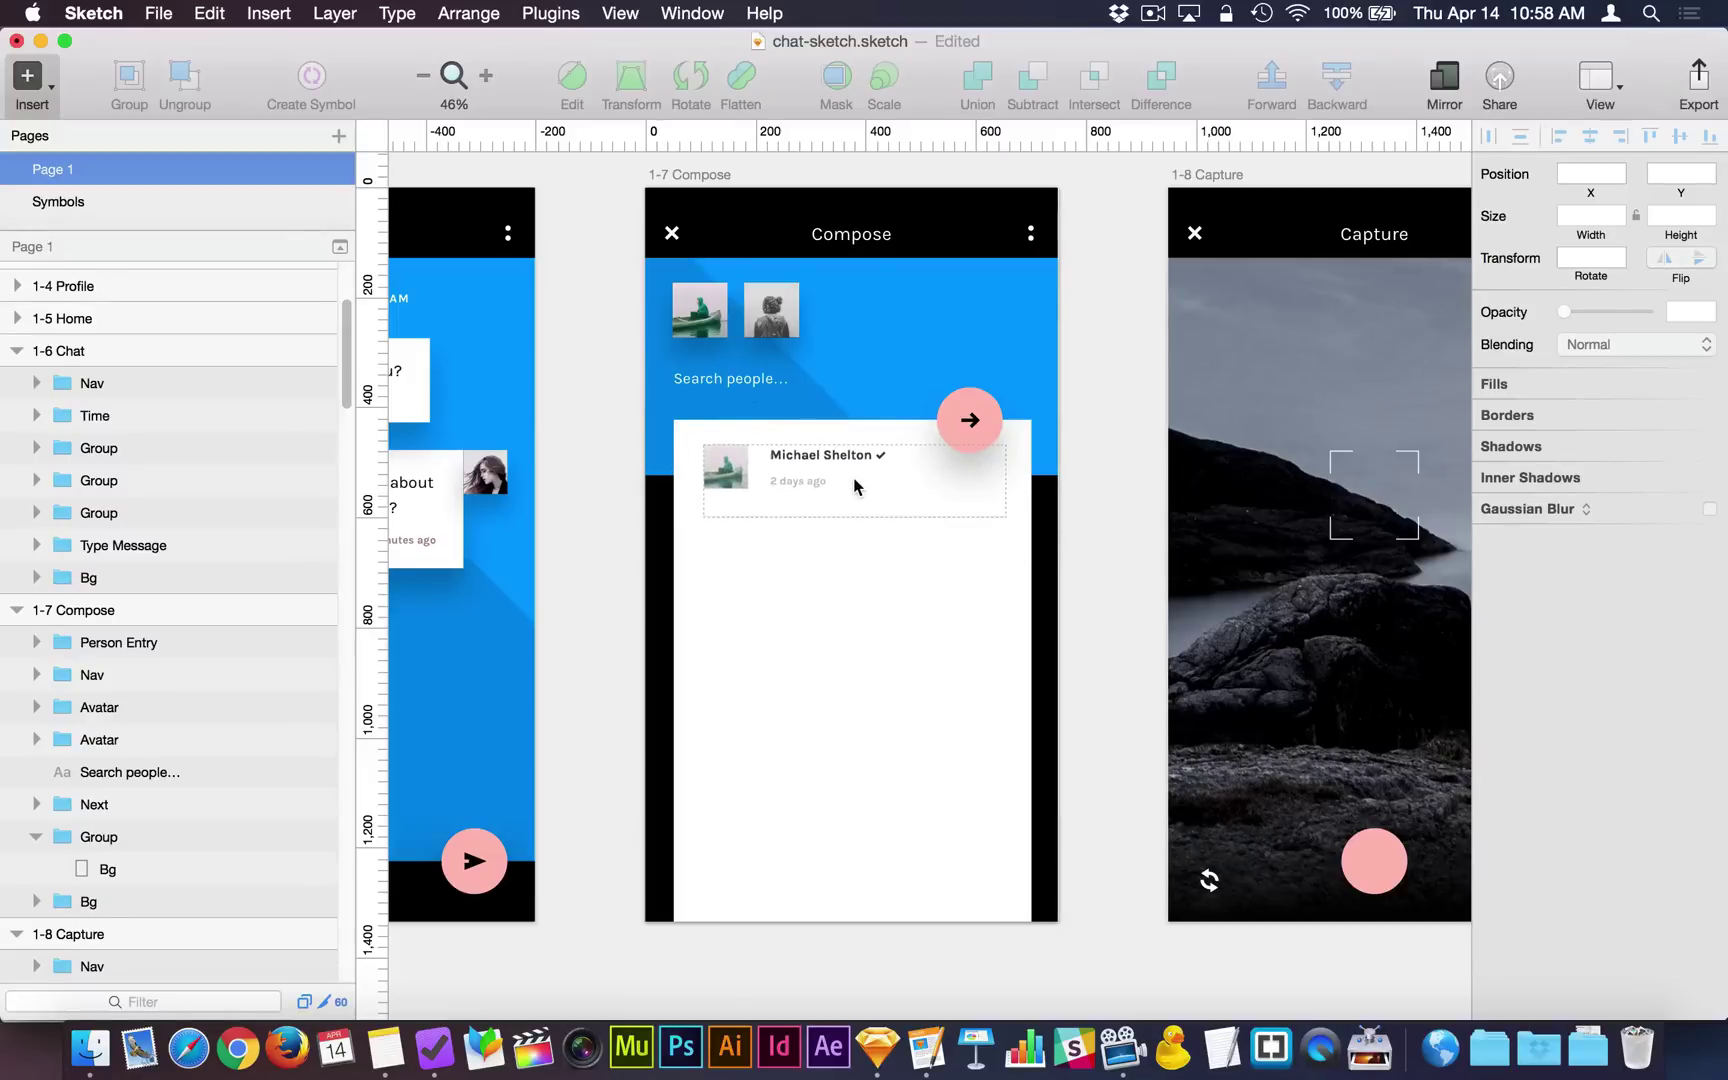
click(851, 487)
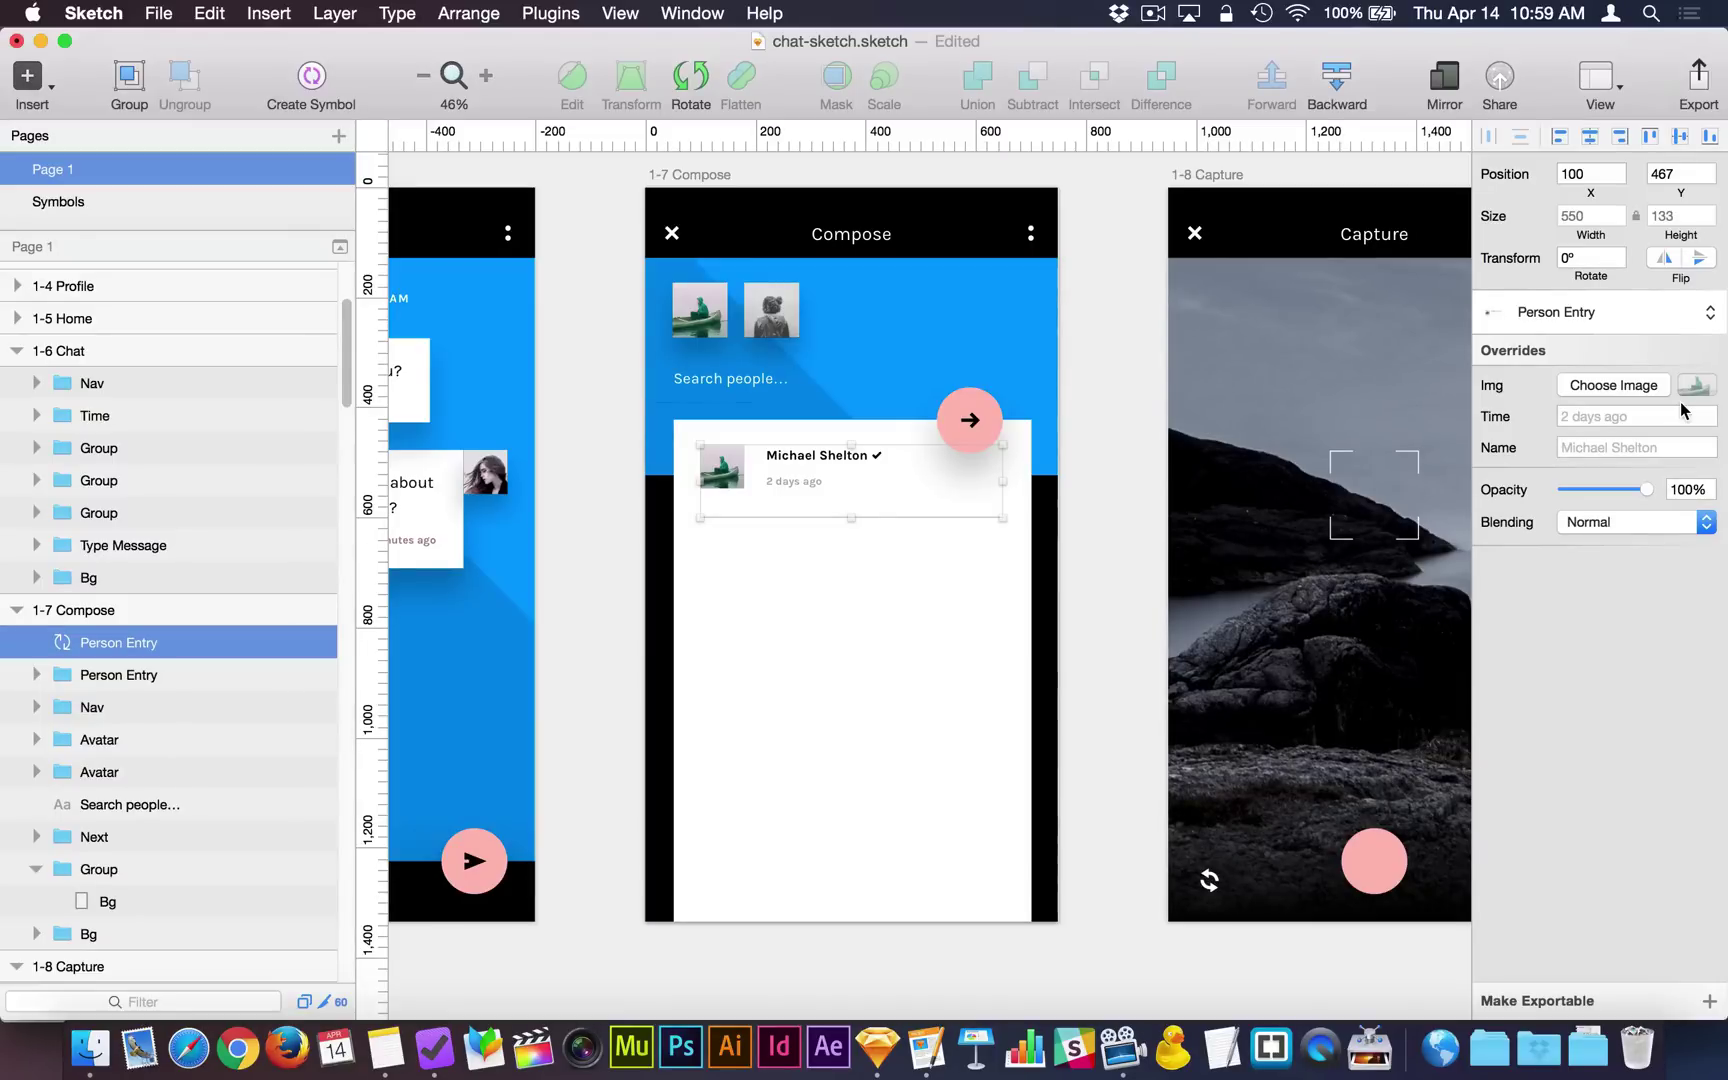
Look over the placed instance's Time and Name overrides in the Inspector.
click(1620, 416)
click(1622, 451)
click(1624, 416)
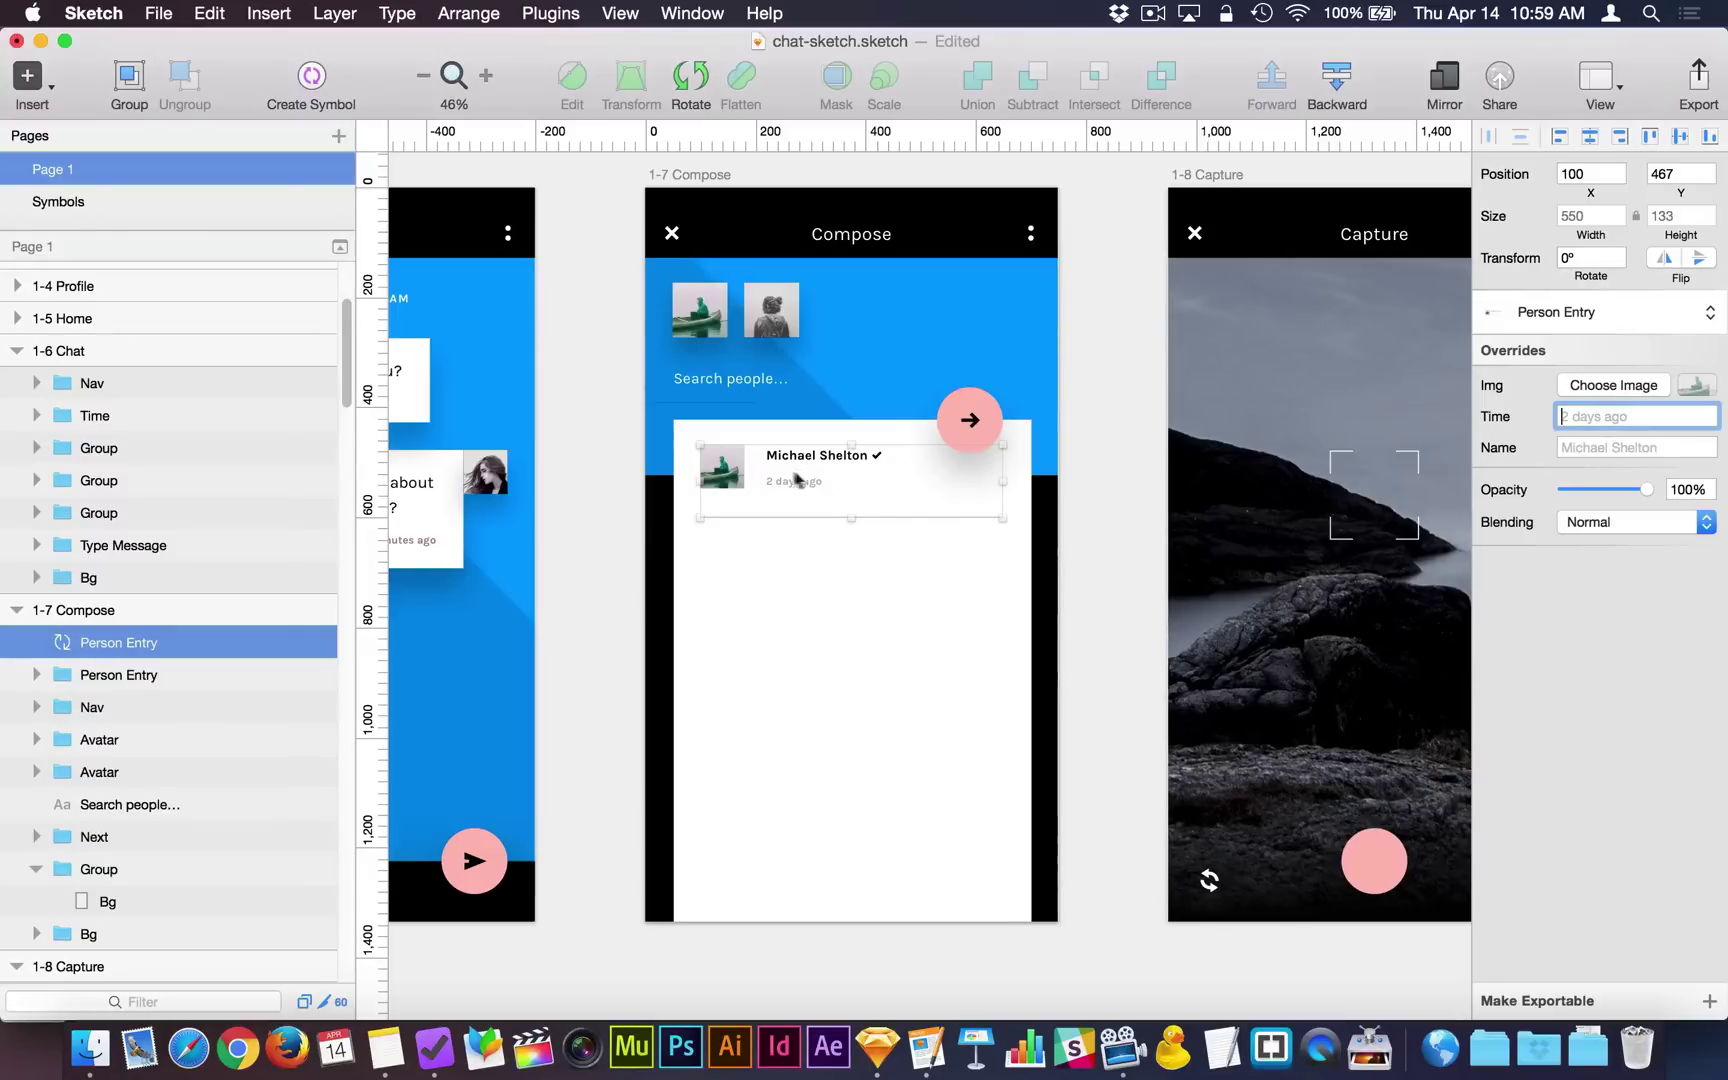
Option-drag the entry down, then repeat with Cmd+D to stack evenly spaced copies.
click(1063, 575)
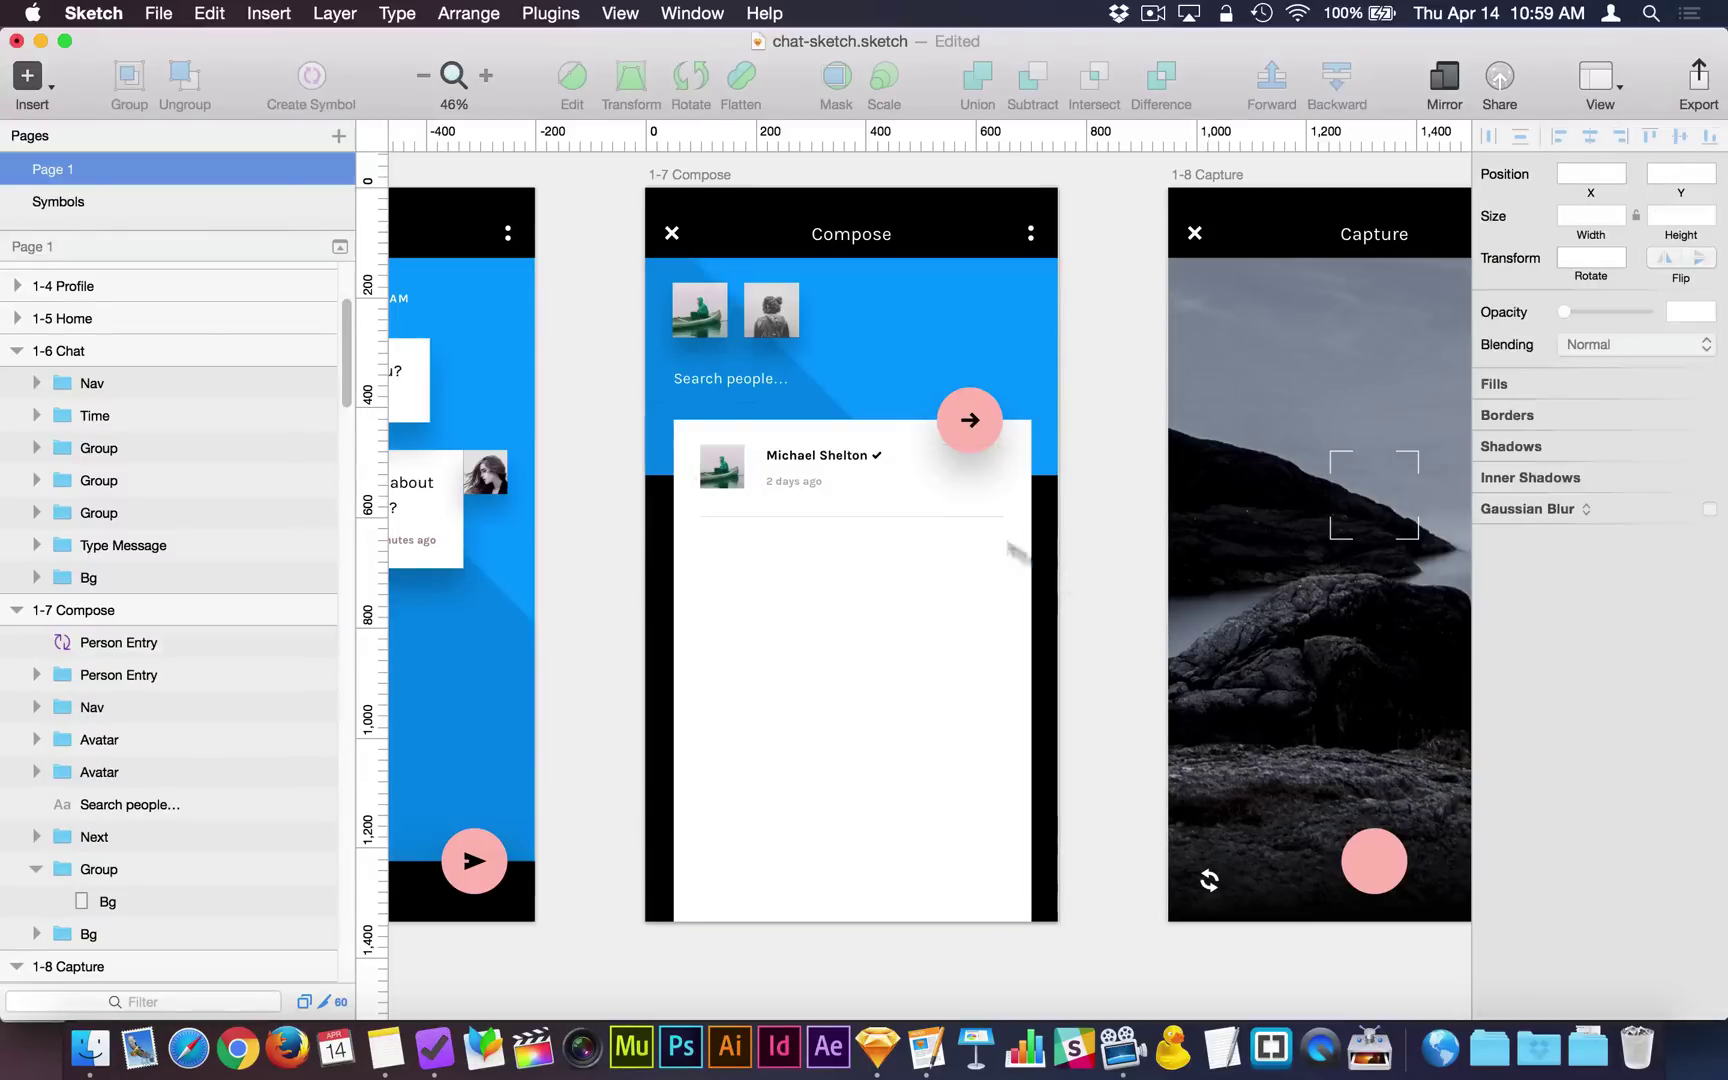
click(887, 493)
drag(887, 493, 888, 578)
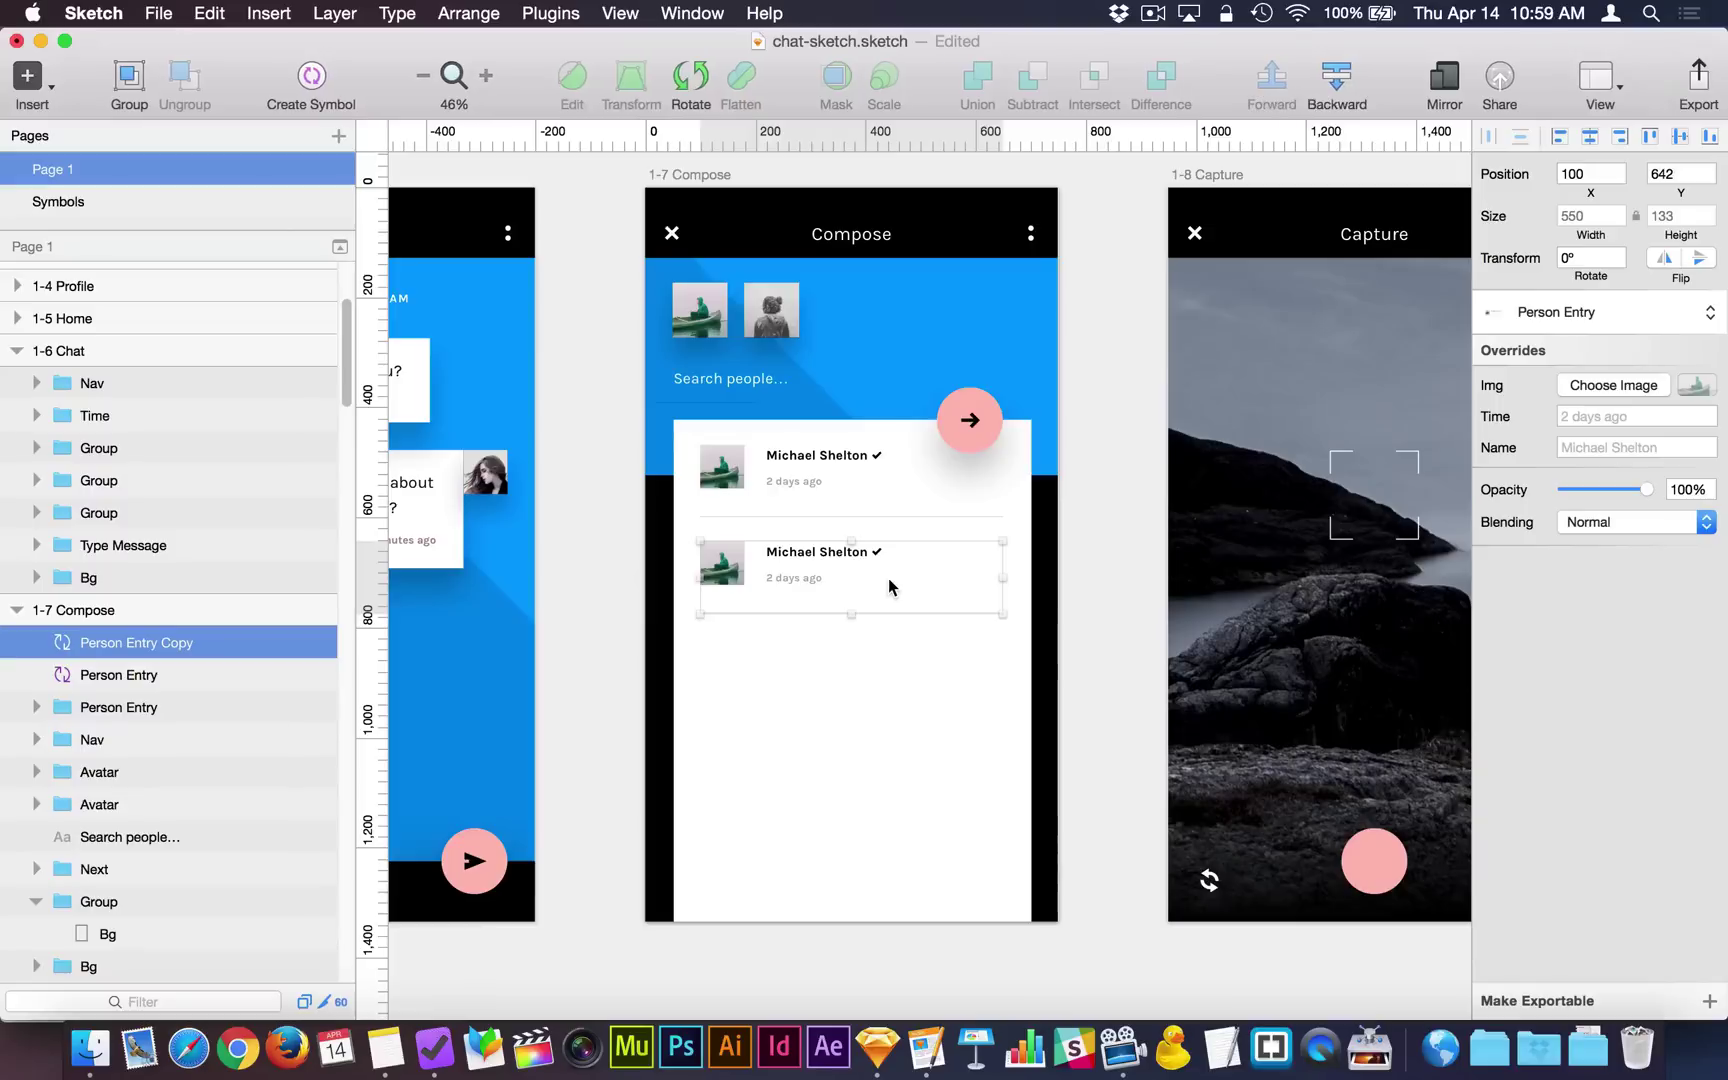
key(super+d)
key(super+d)
key(super+d)
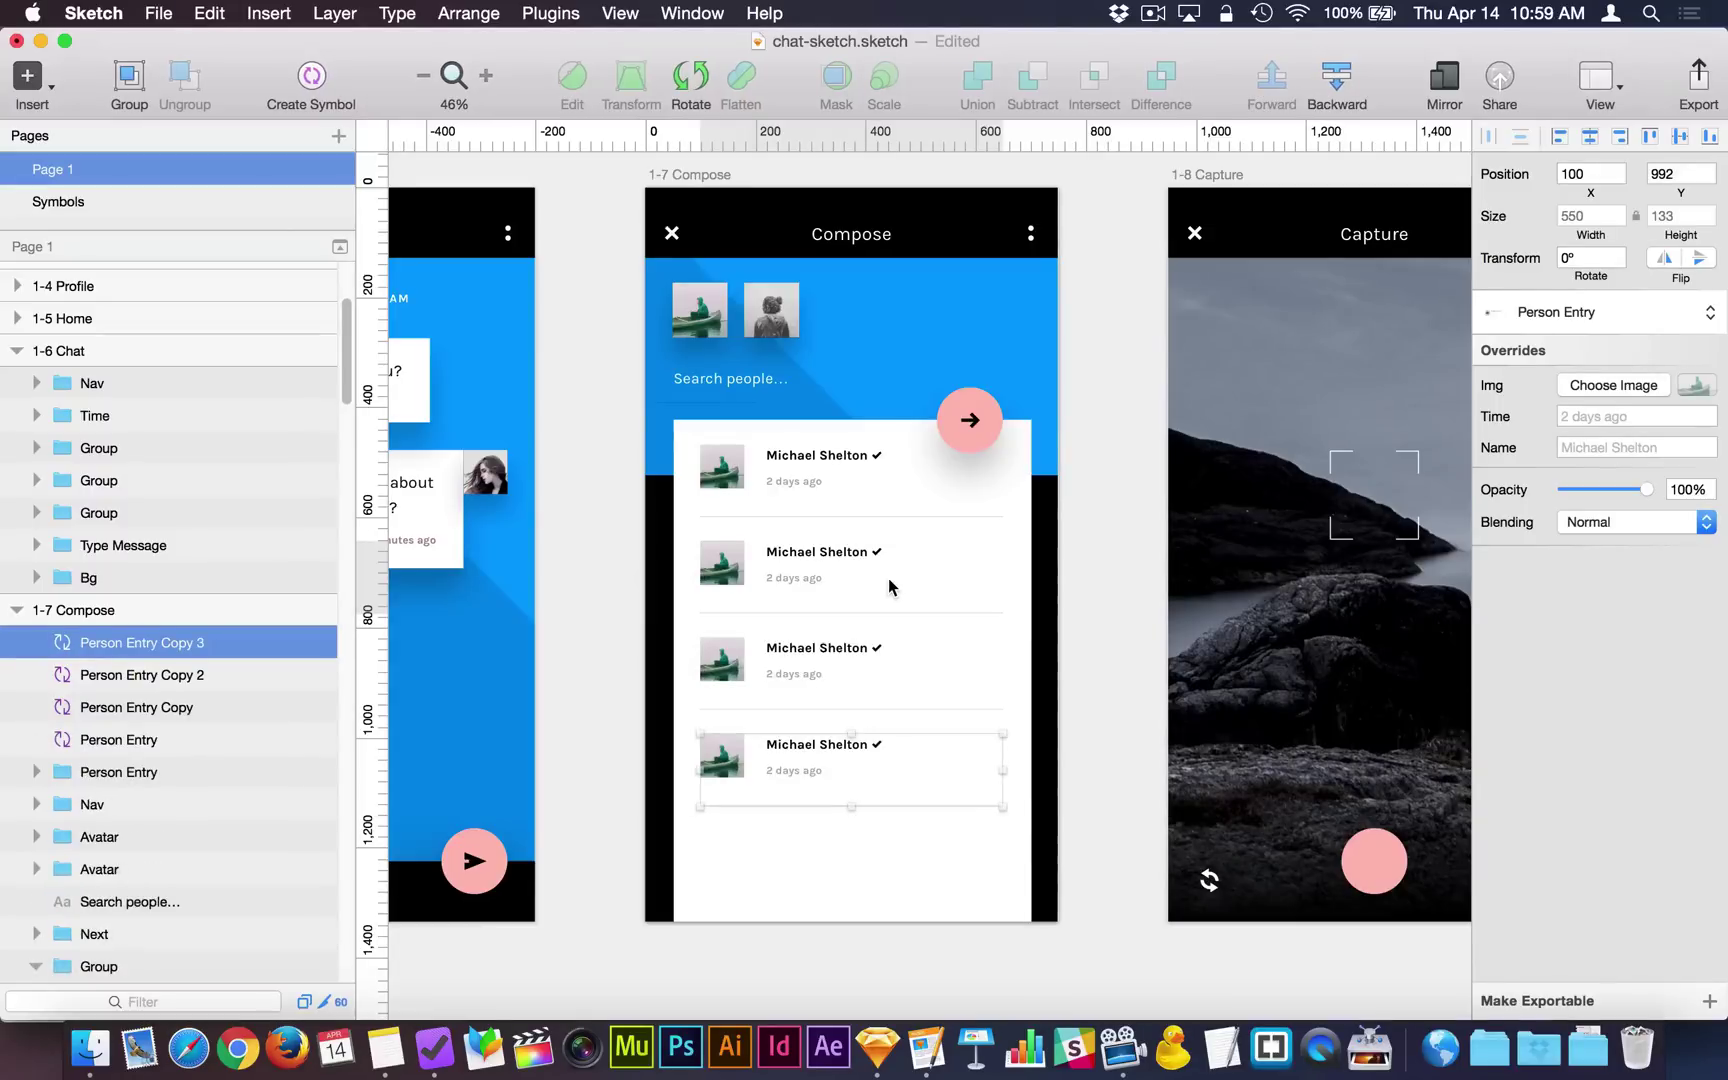
key(super+d)
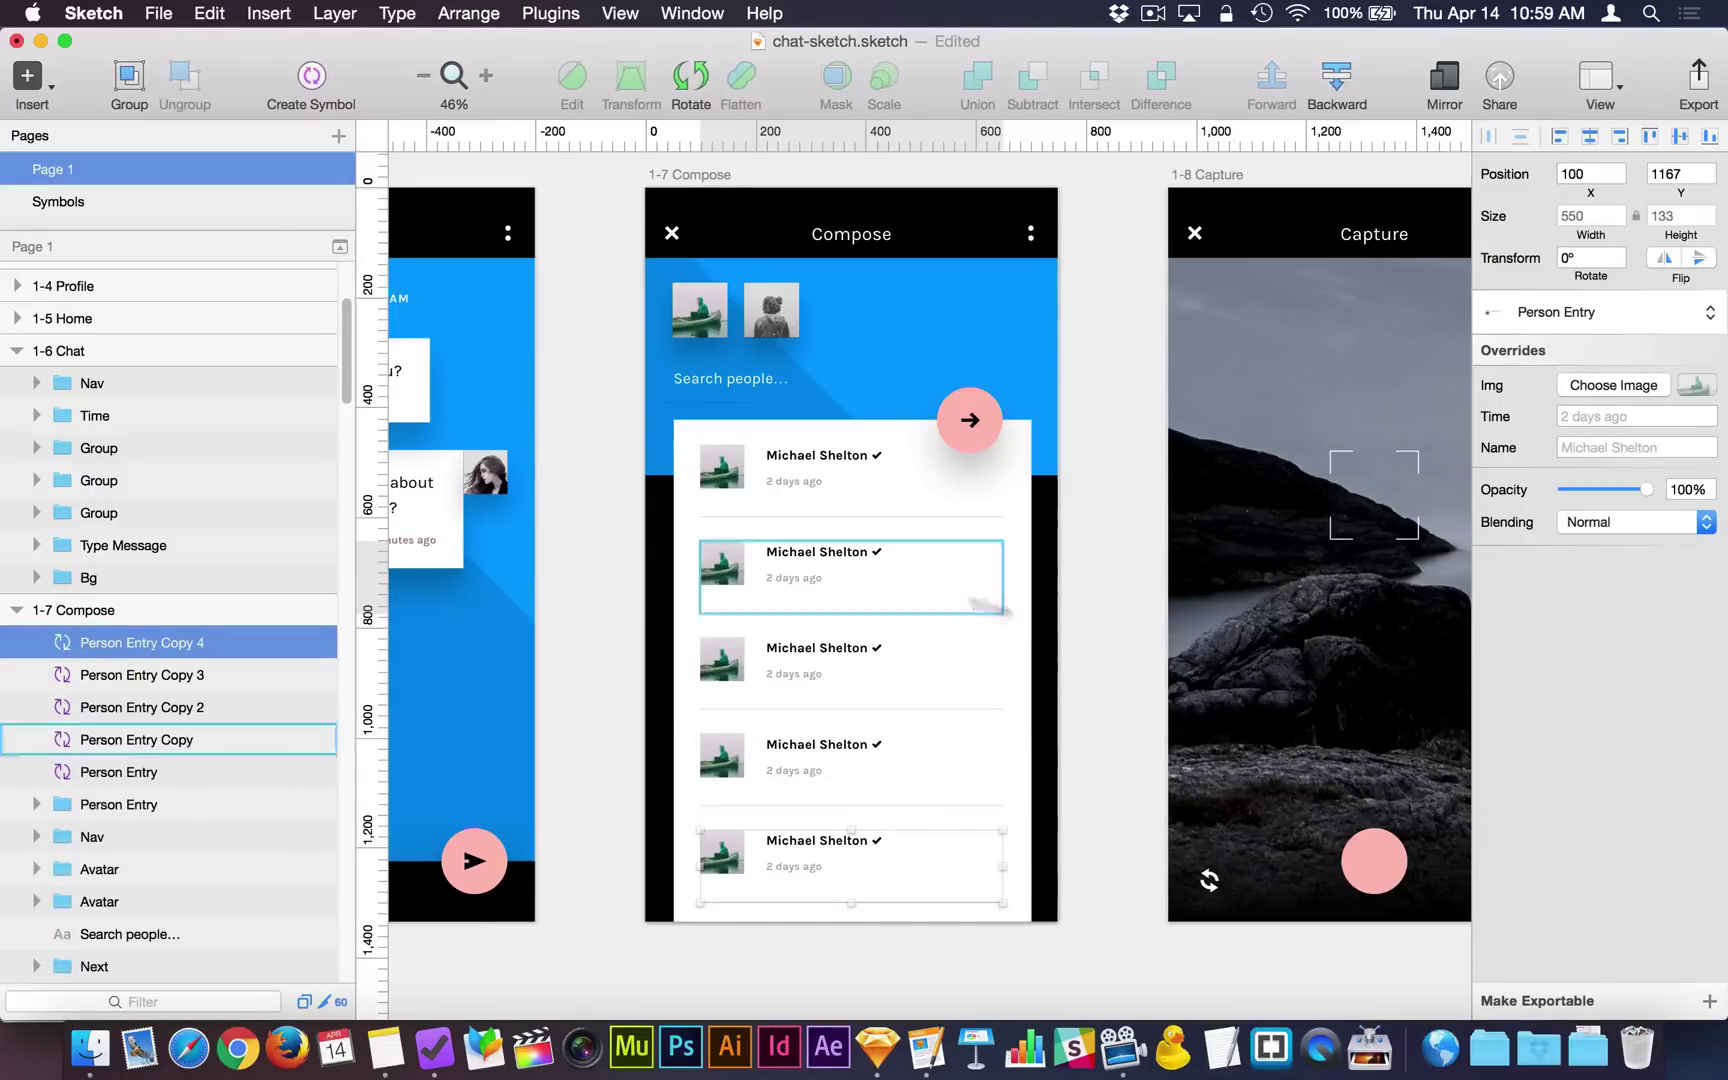
click(1079, 636)
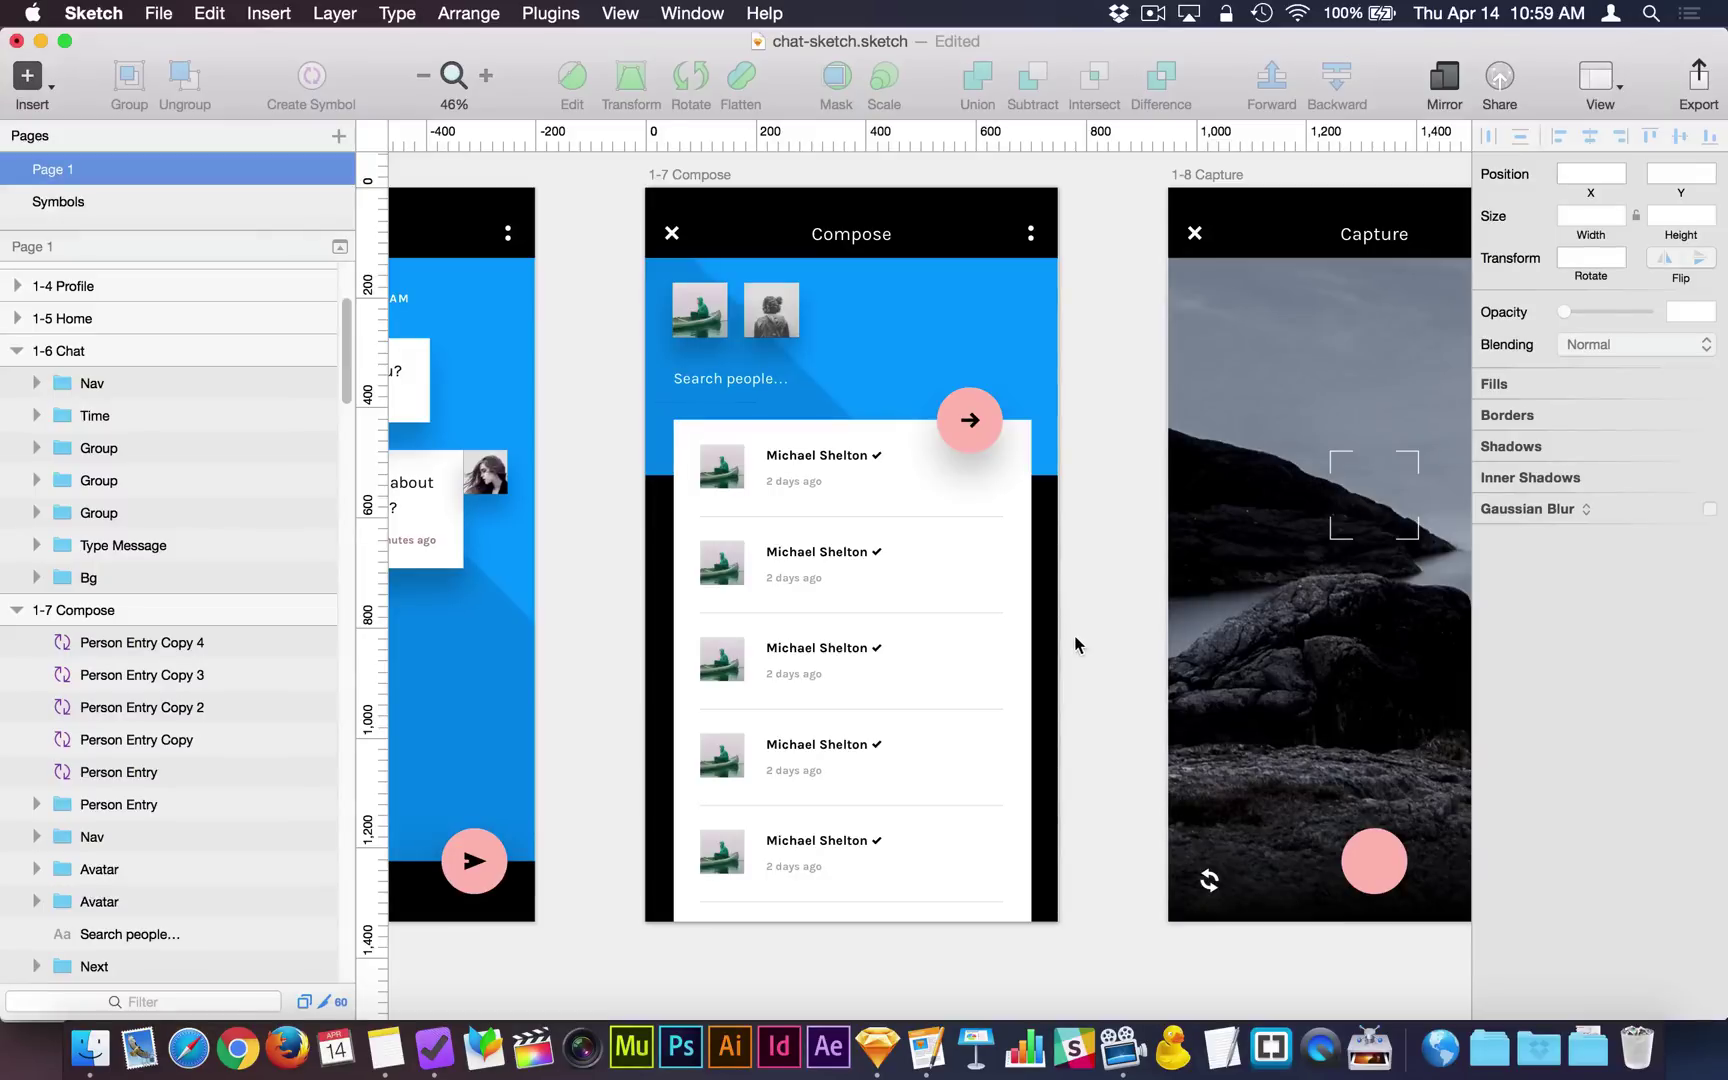
click(846, 570)
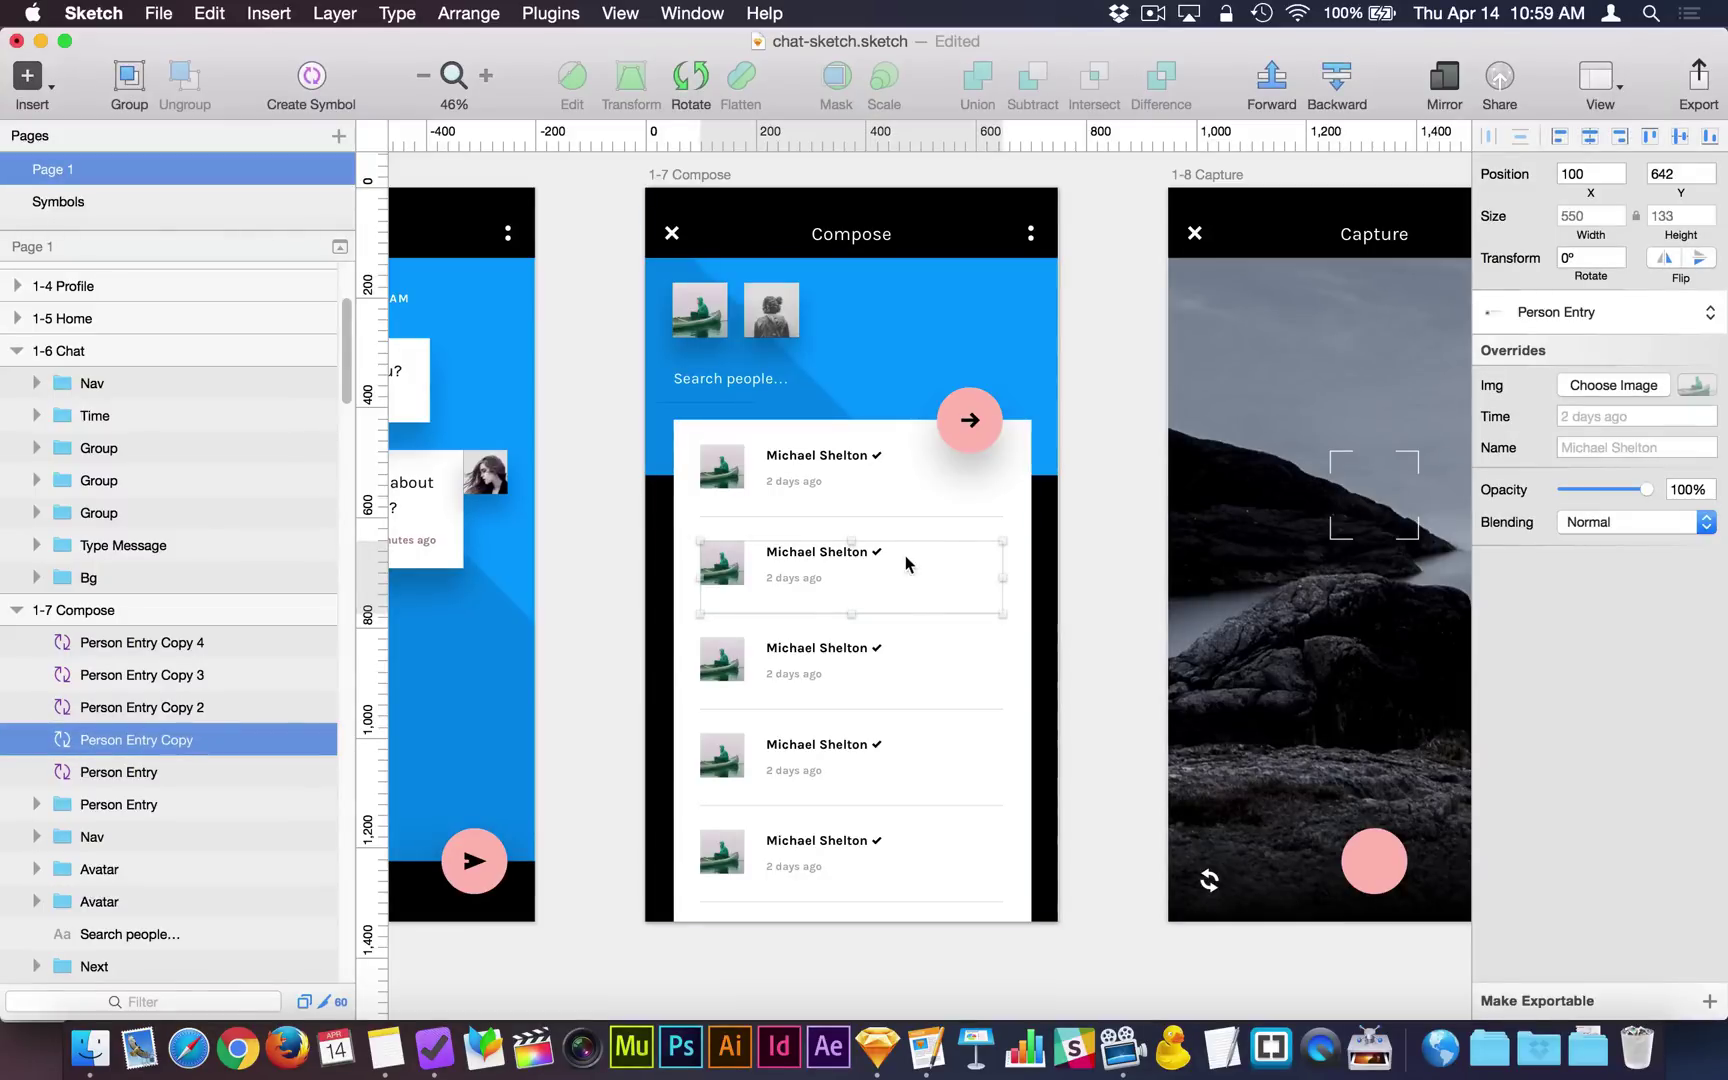
Give the second and third entries the ana.png and amy.png avatars from the Avatars folder.
click(1640, 386)
click(1575, 420)
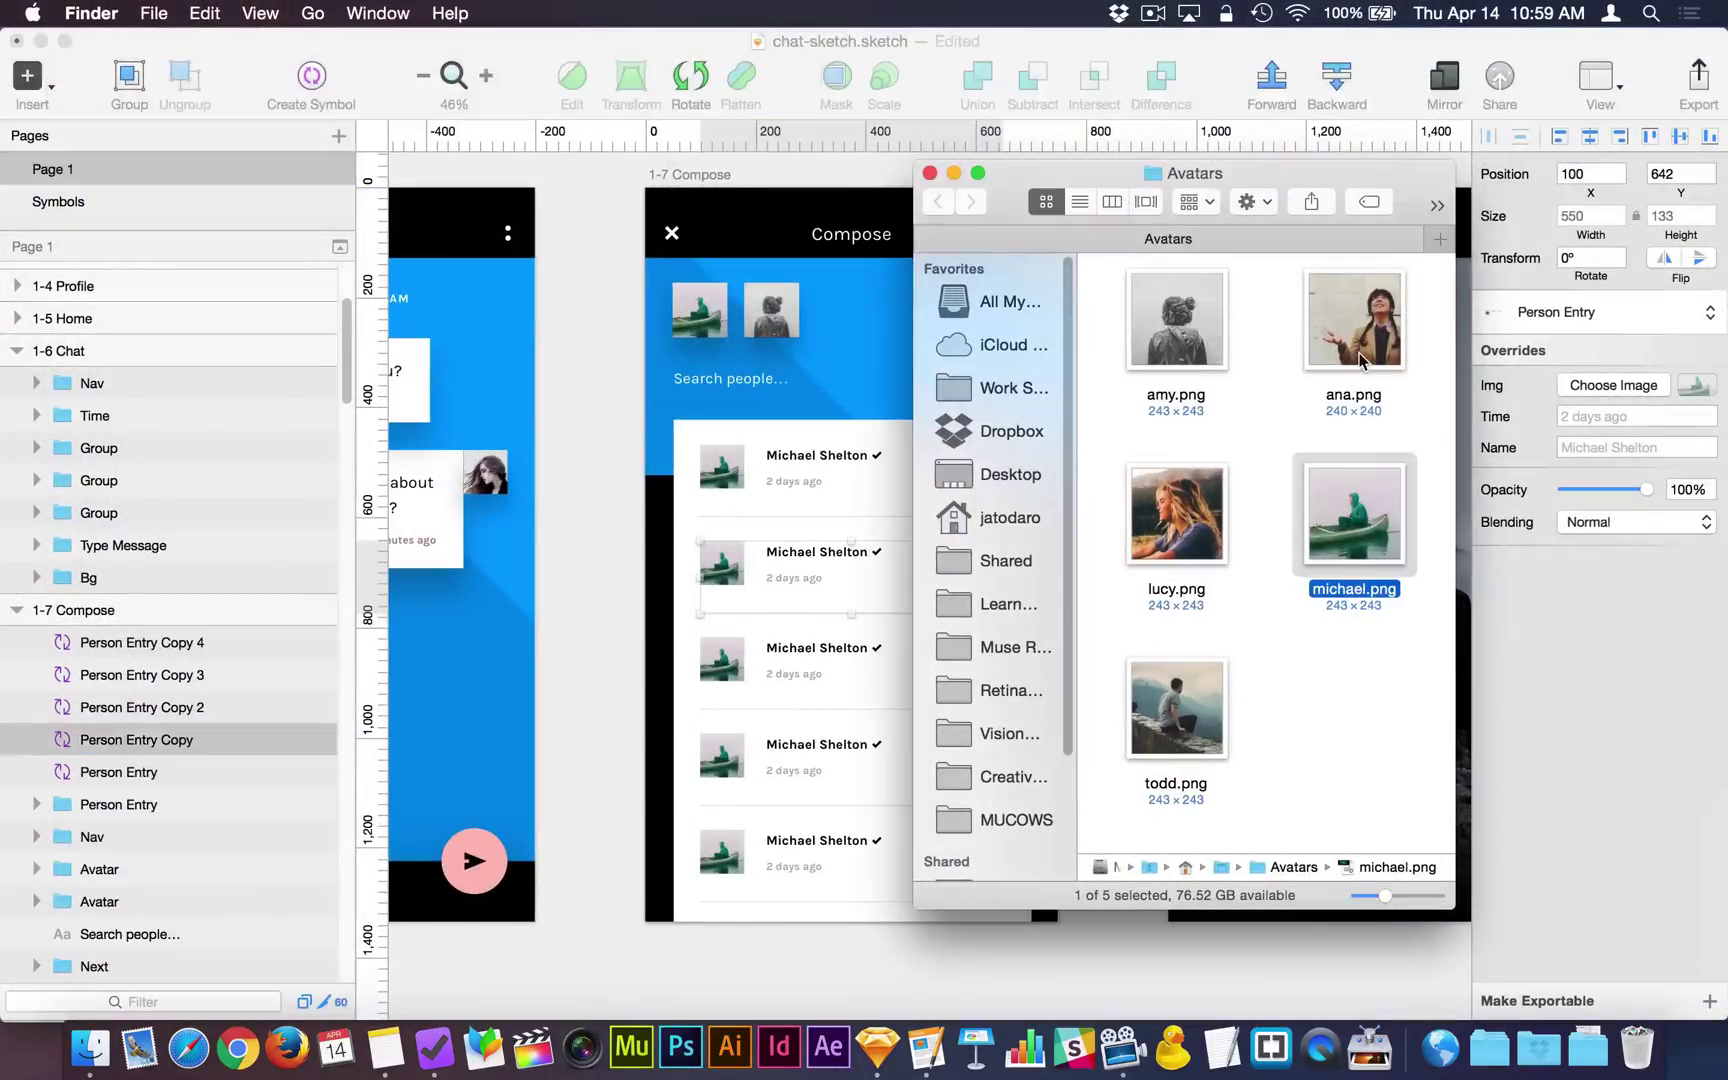
click(1330, 340)
drag(1330, 340, 1620, 388)
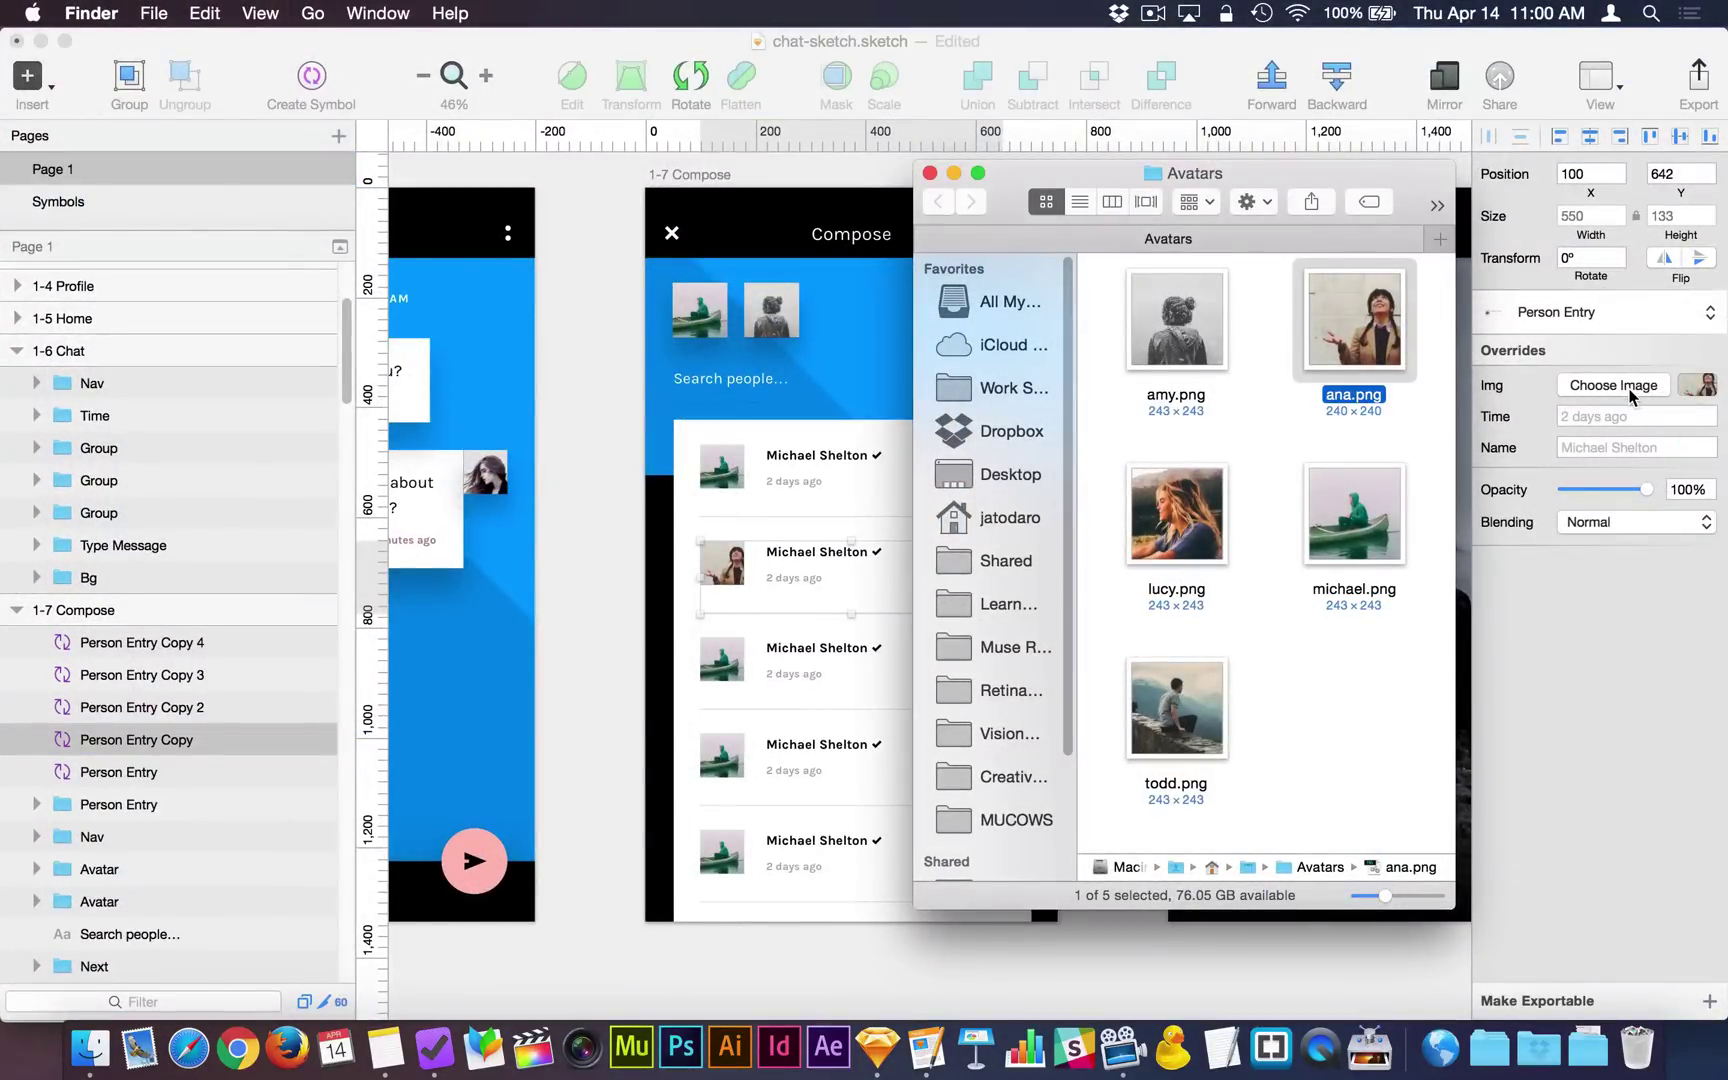
click(813, 665)
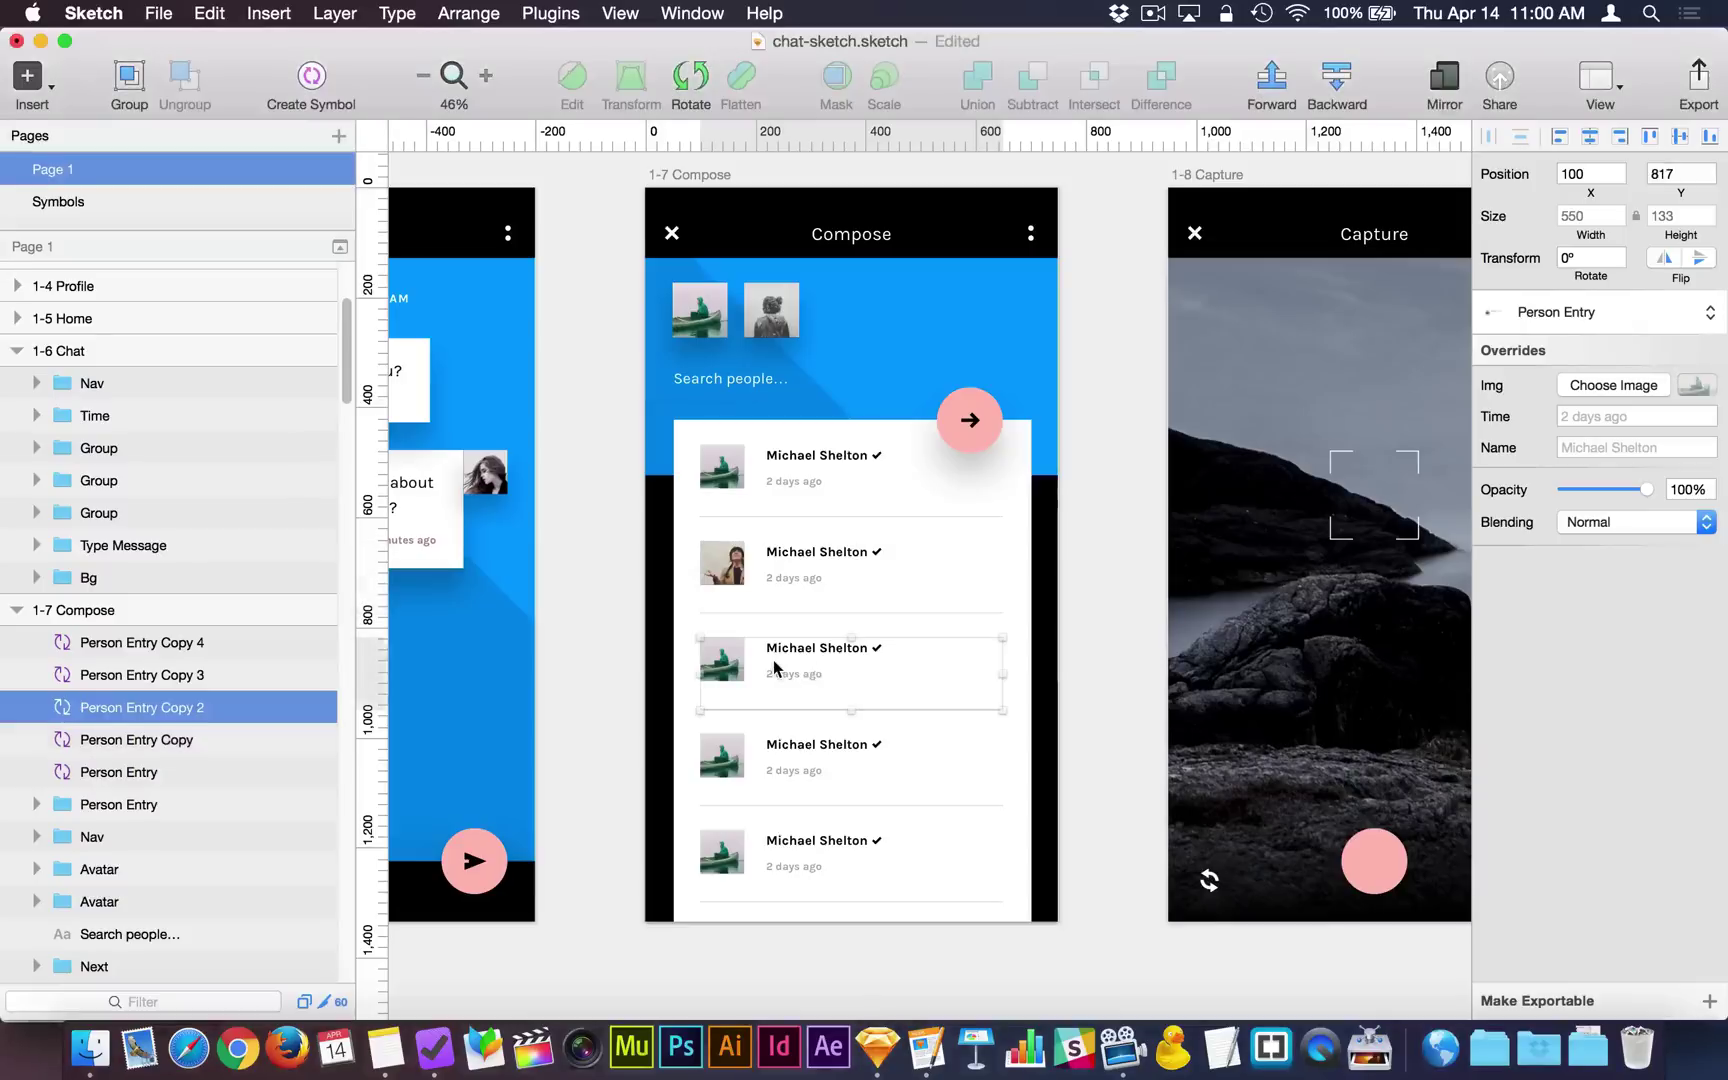
key(ctrl+Up)
click(1518, 402)
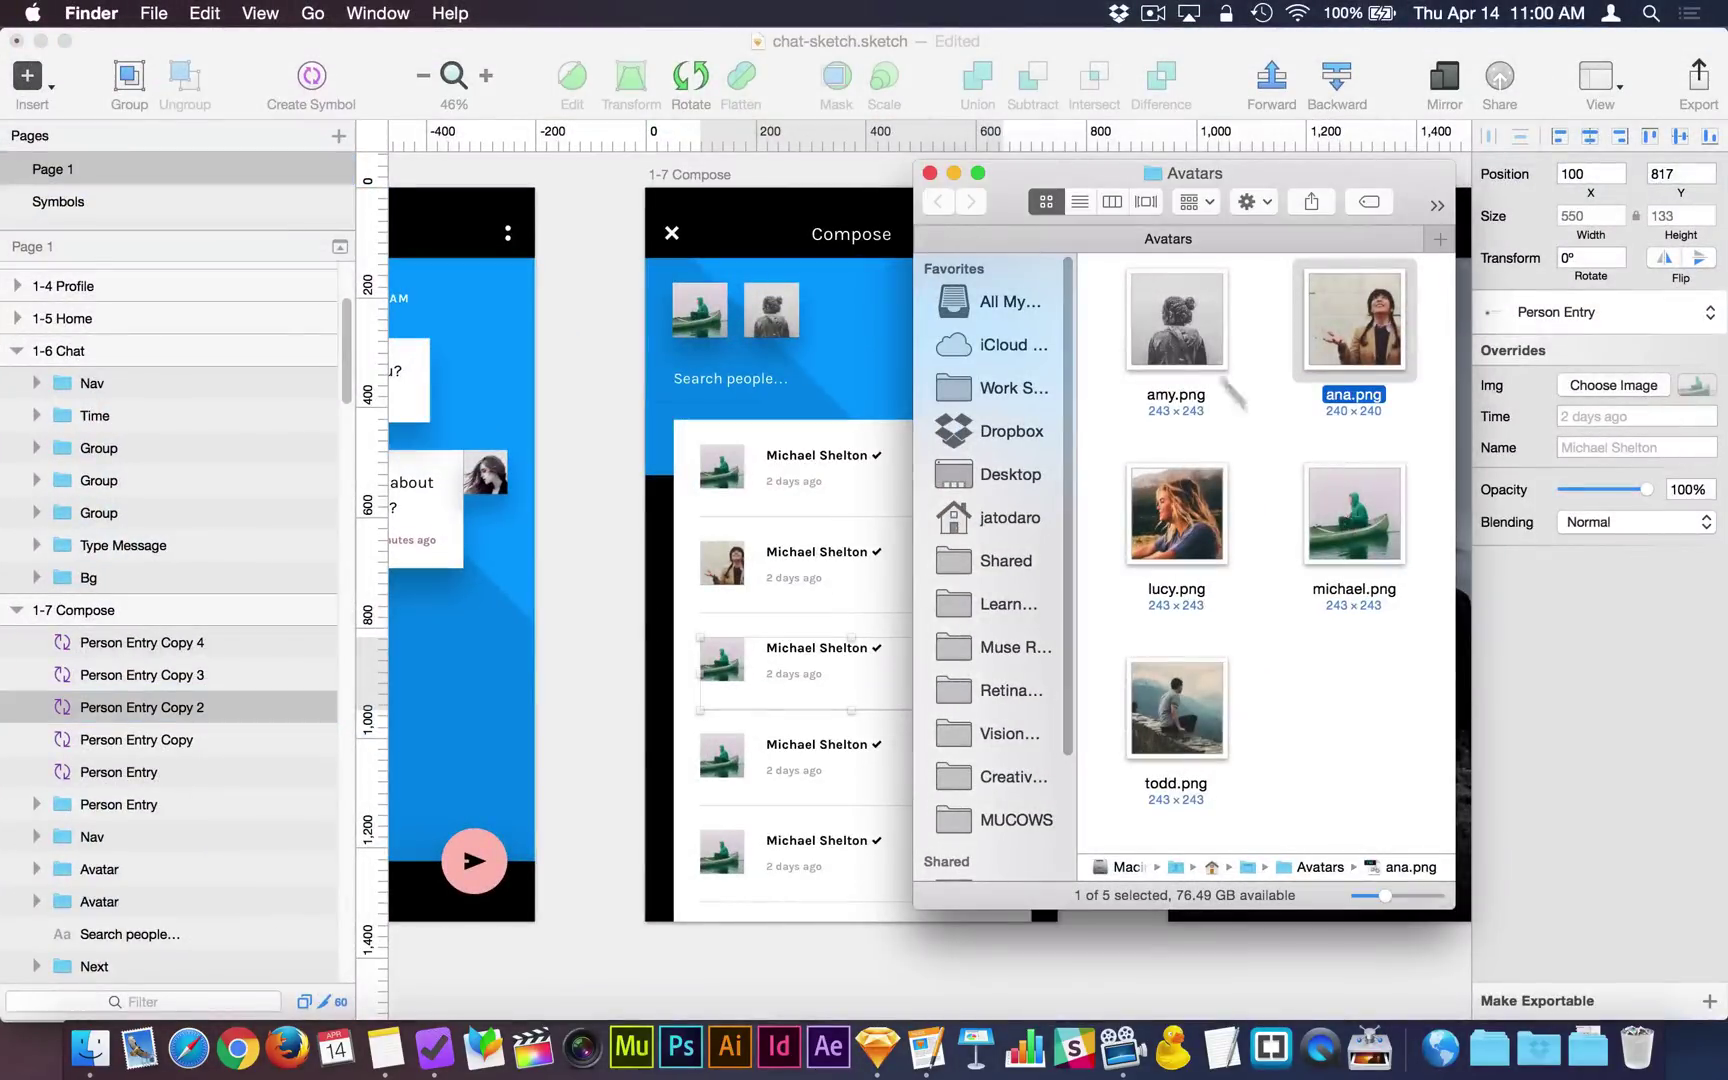
mouse_move(1176, 320)
mouse_down()
mouse_move(1563, 400)
mouse_move(1690, 385)
mouse_up()
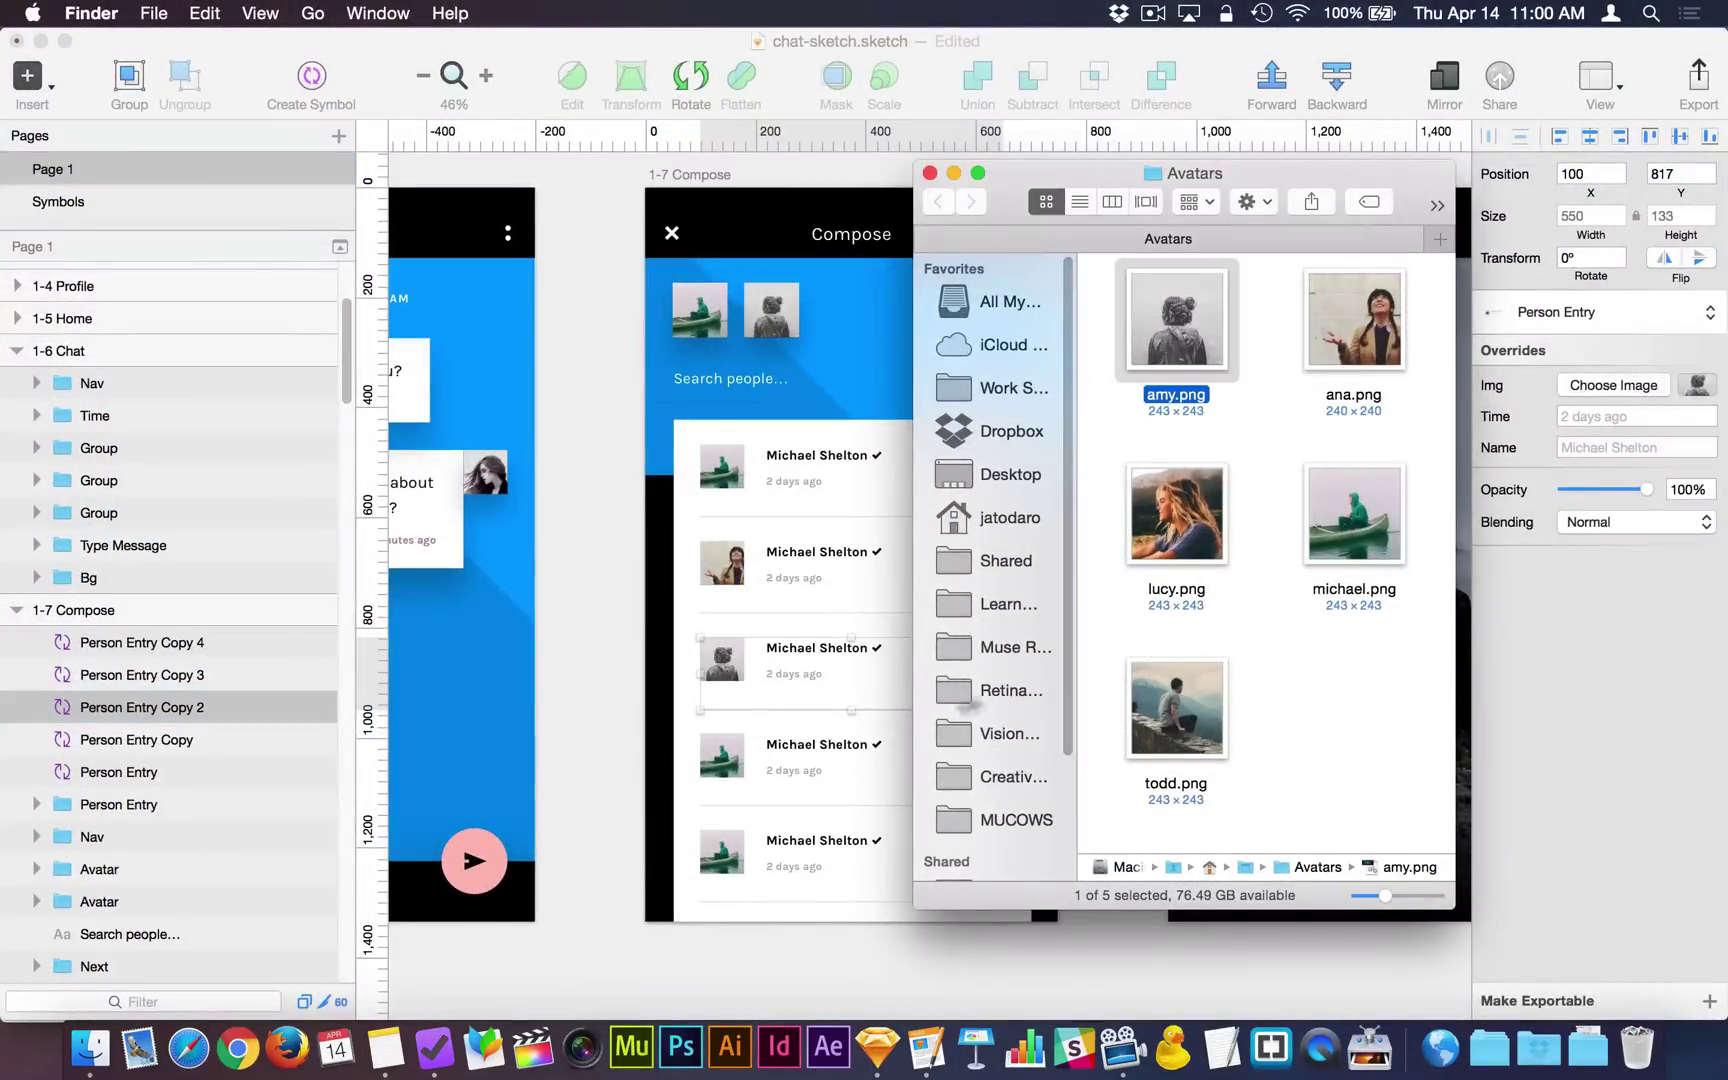
Give the fourth and fifth entries the lucy.png and todd.png avatars.
click(826, 773)
click(826, 773)
key(ctrl+Up)
click(1575, 425)
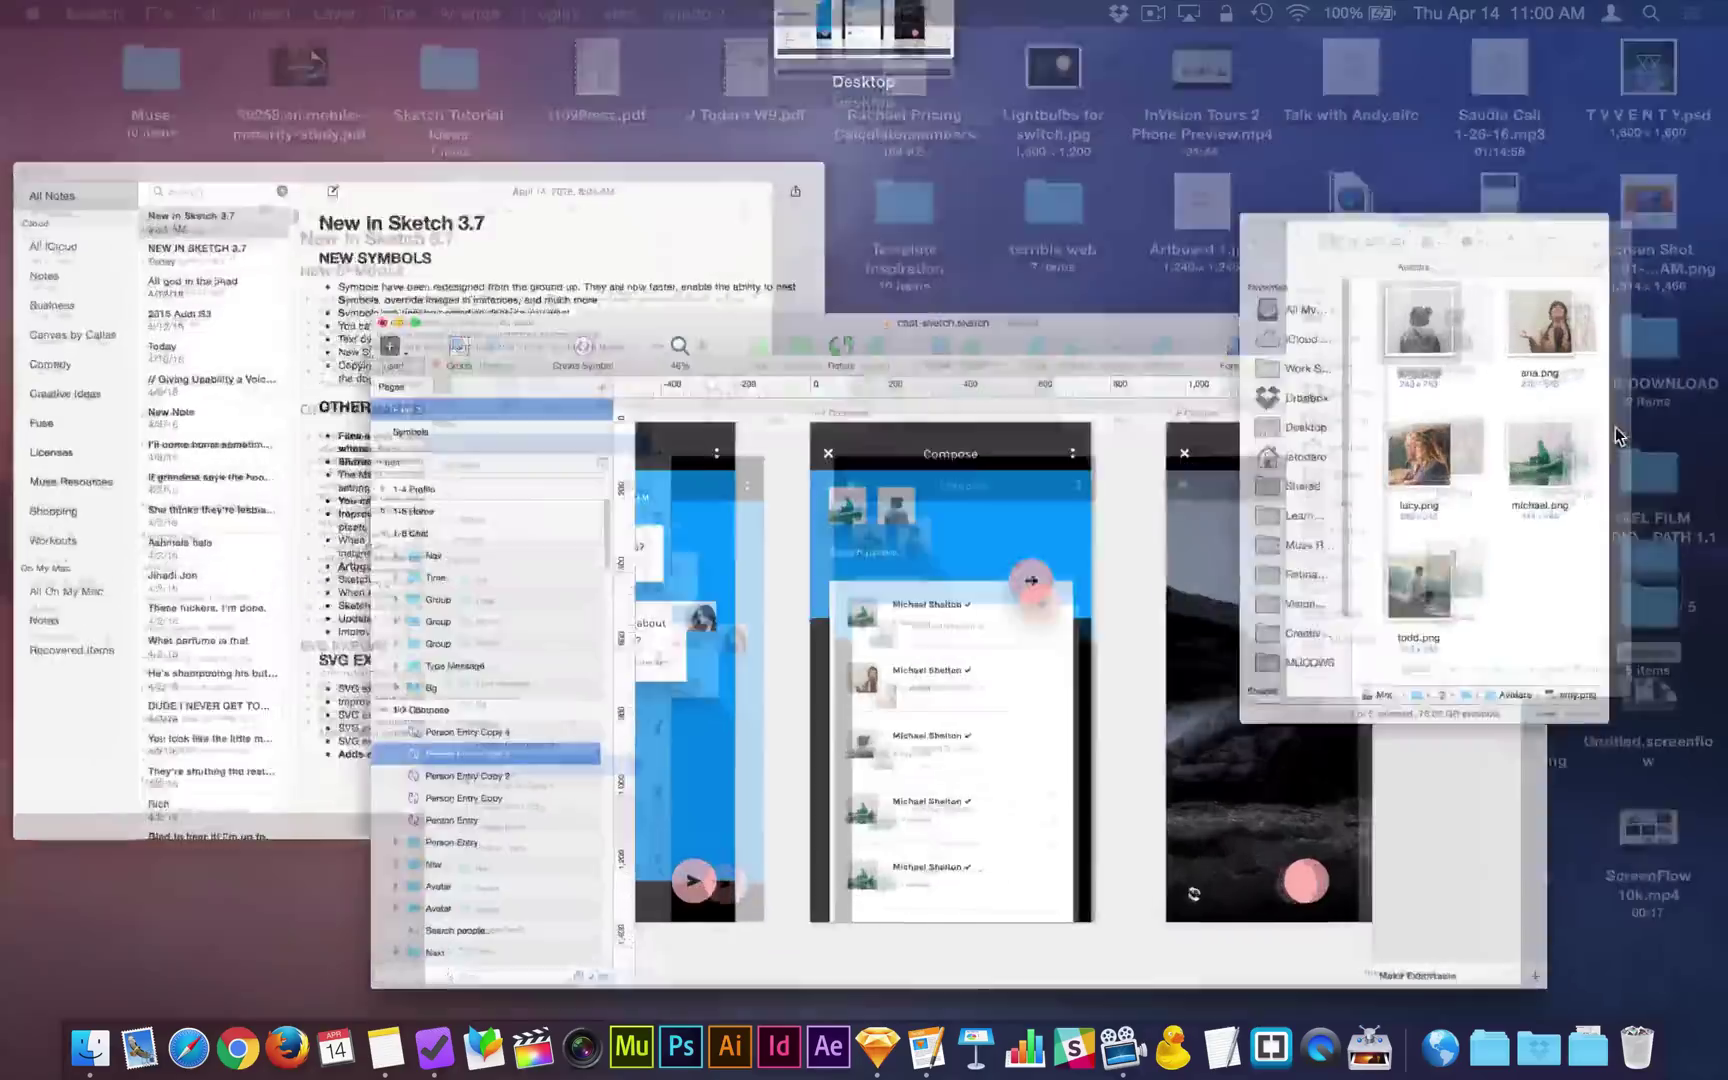
drag(1183, 527, 1692, 388)
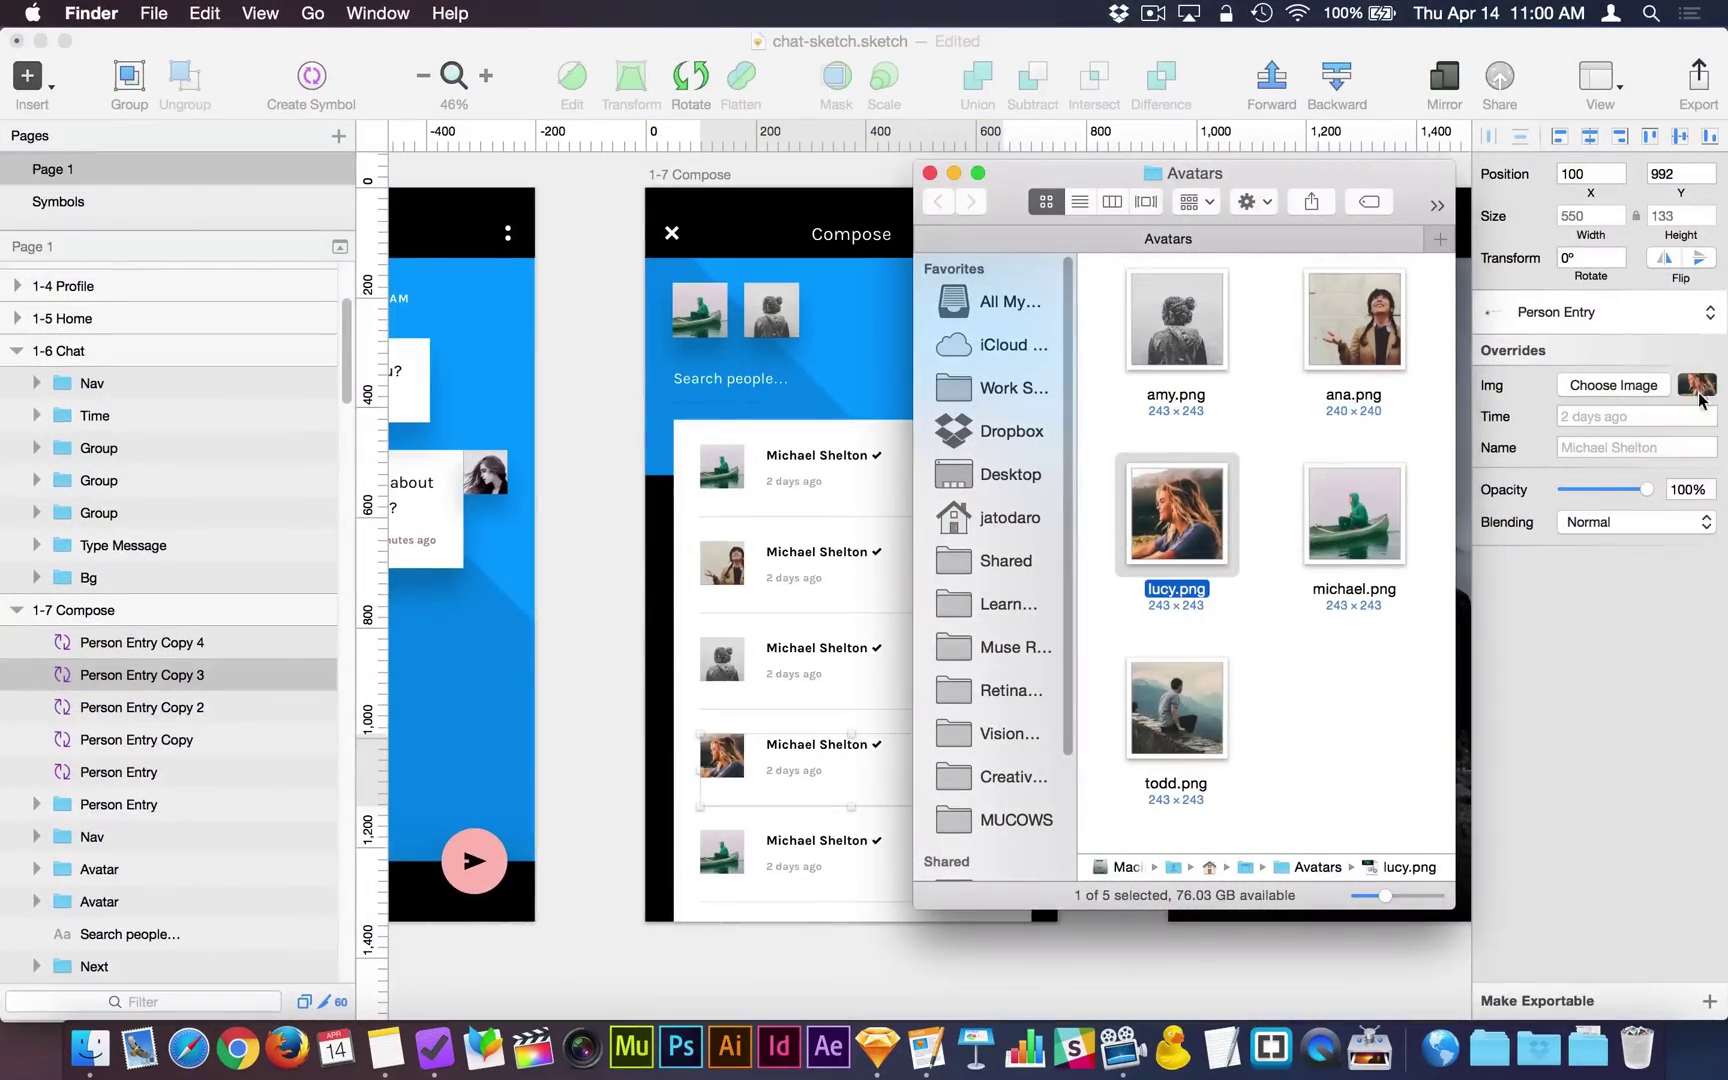
click(771, 856)
key(ctrl+Up)
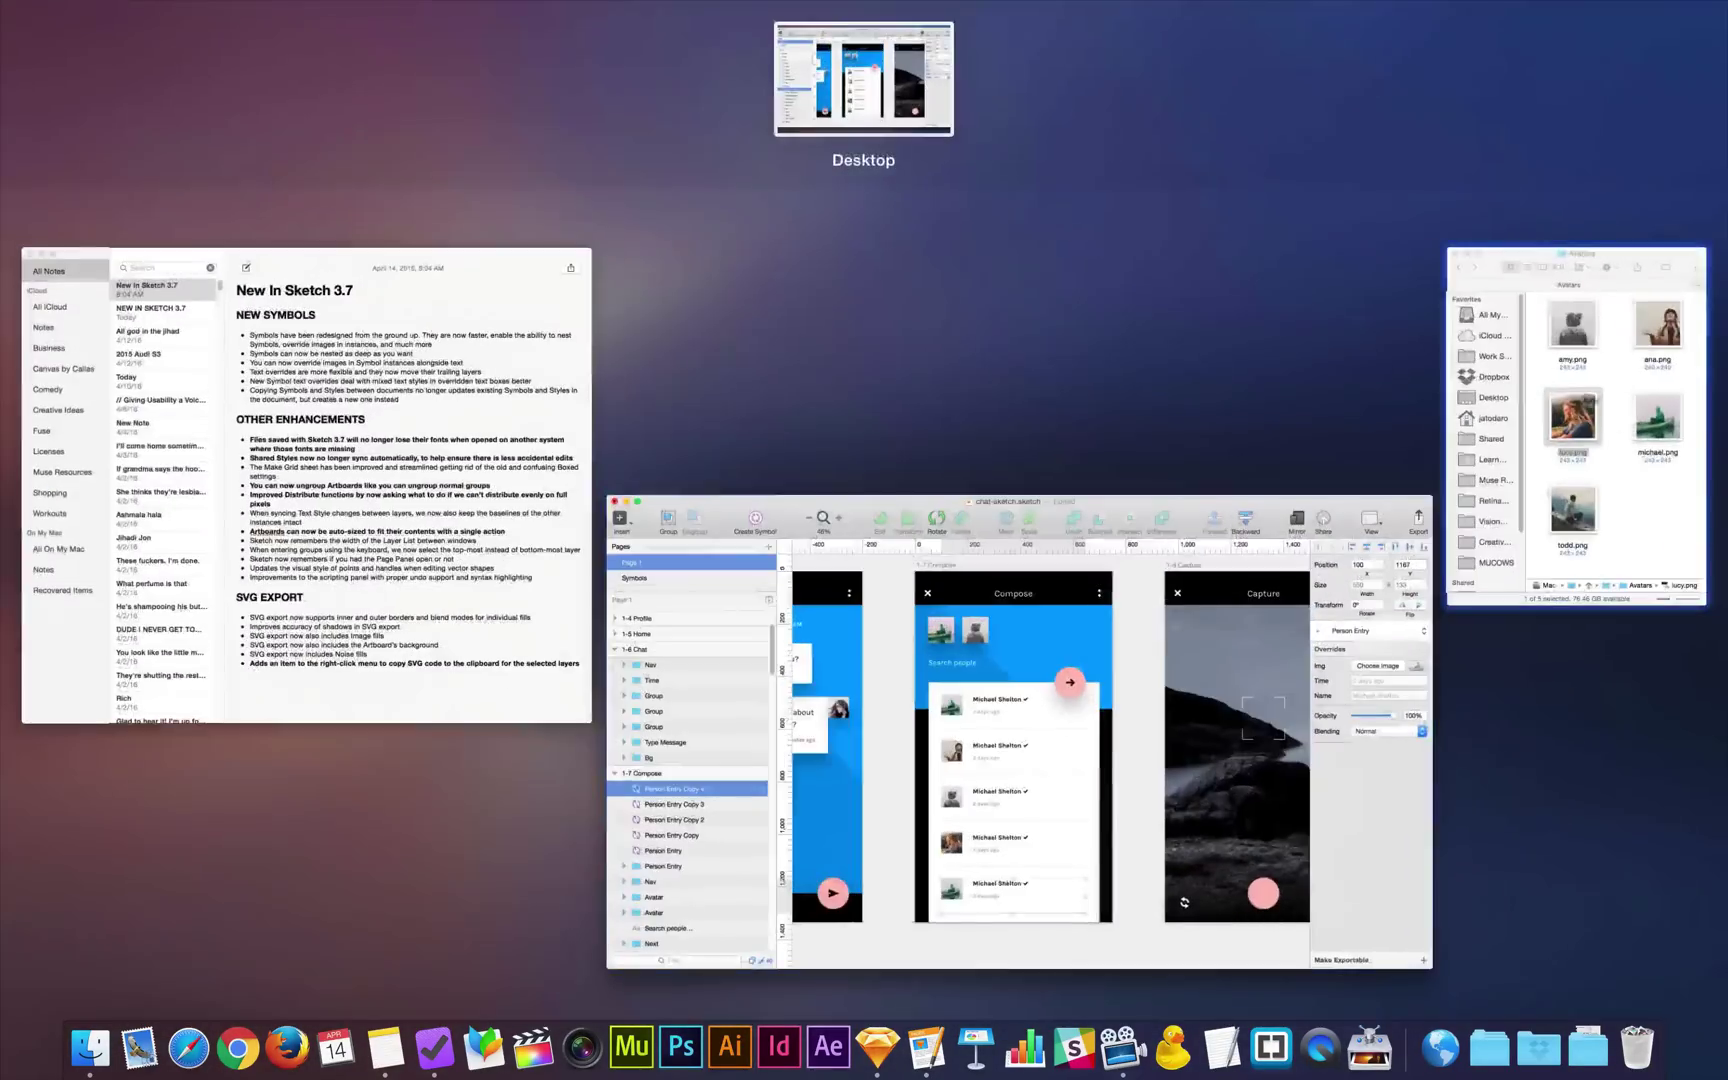
click(1590, 400)
click(1176, 708)
drag(1176, 708, 1712, 385)
click(791, 586)
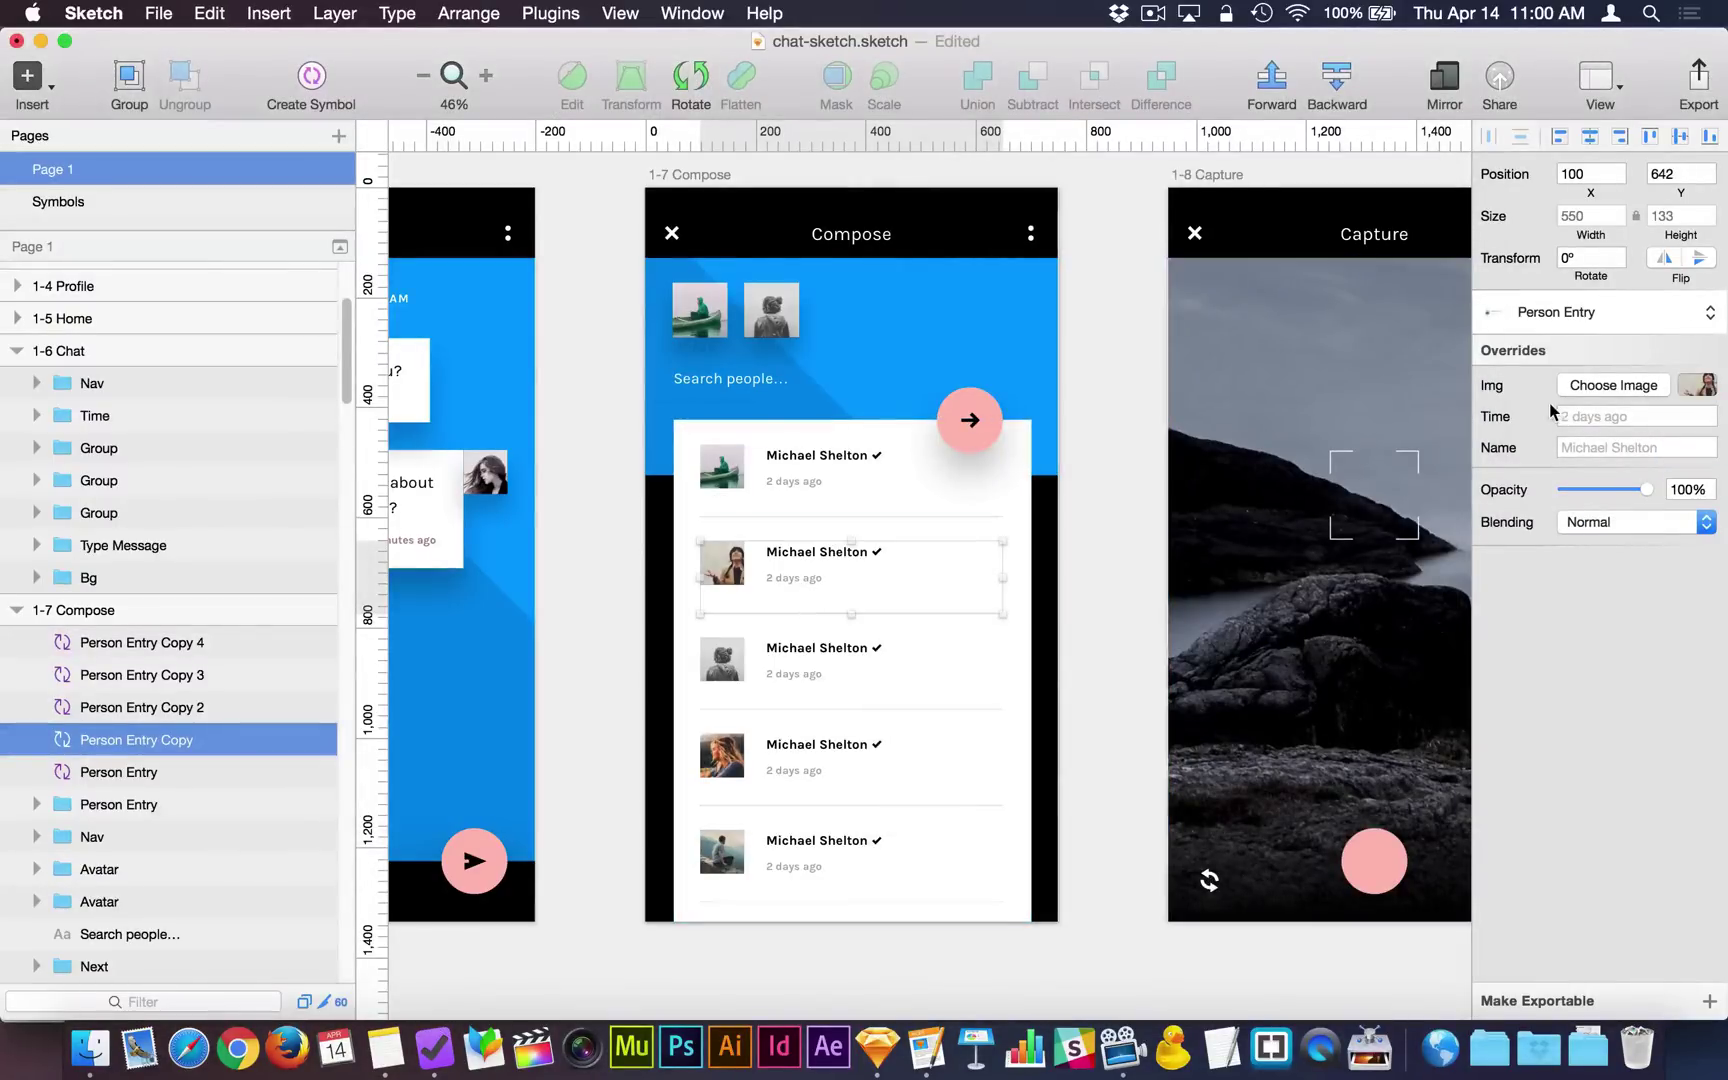
click(1590, 447)
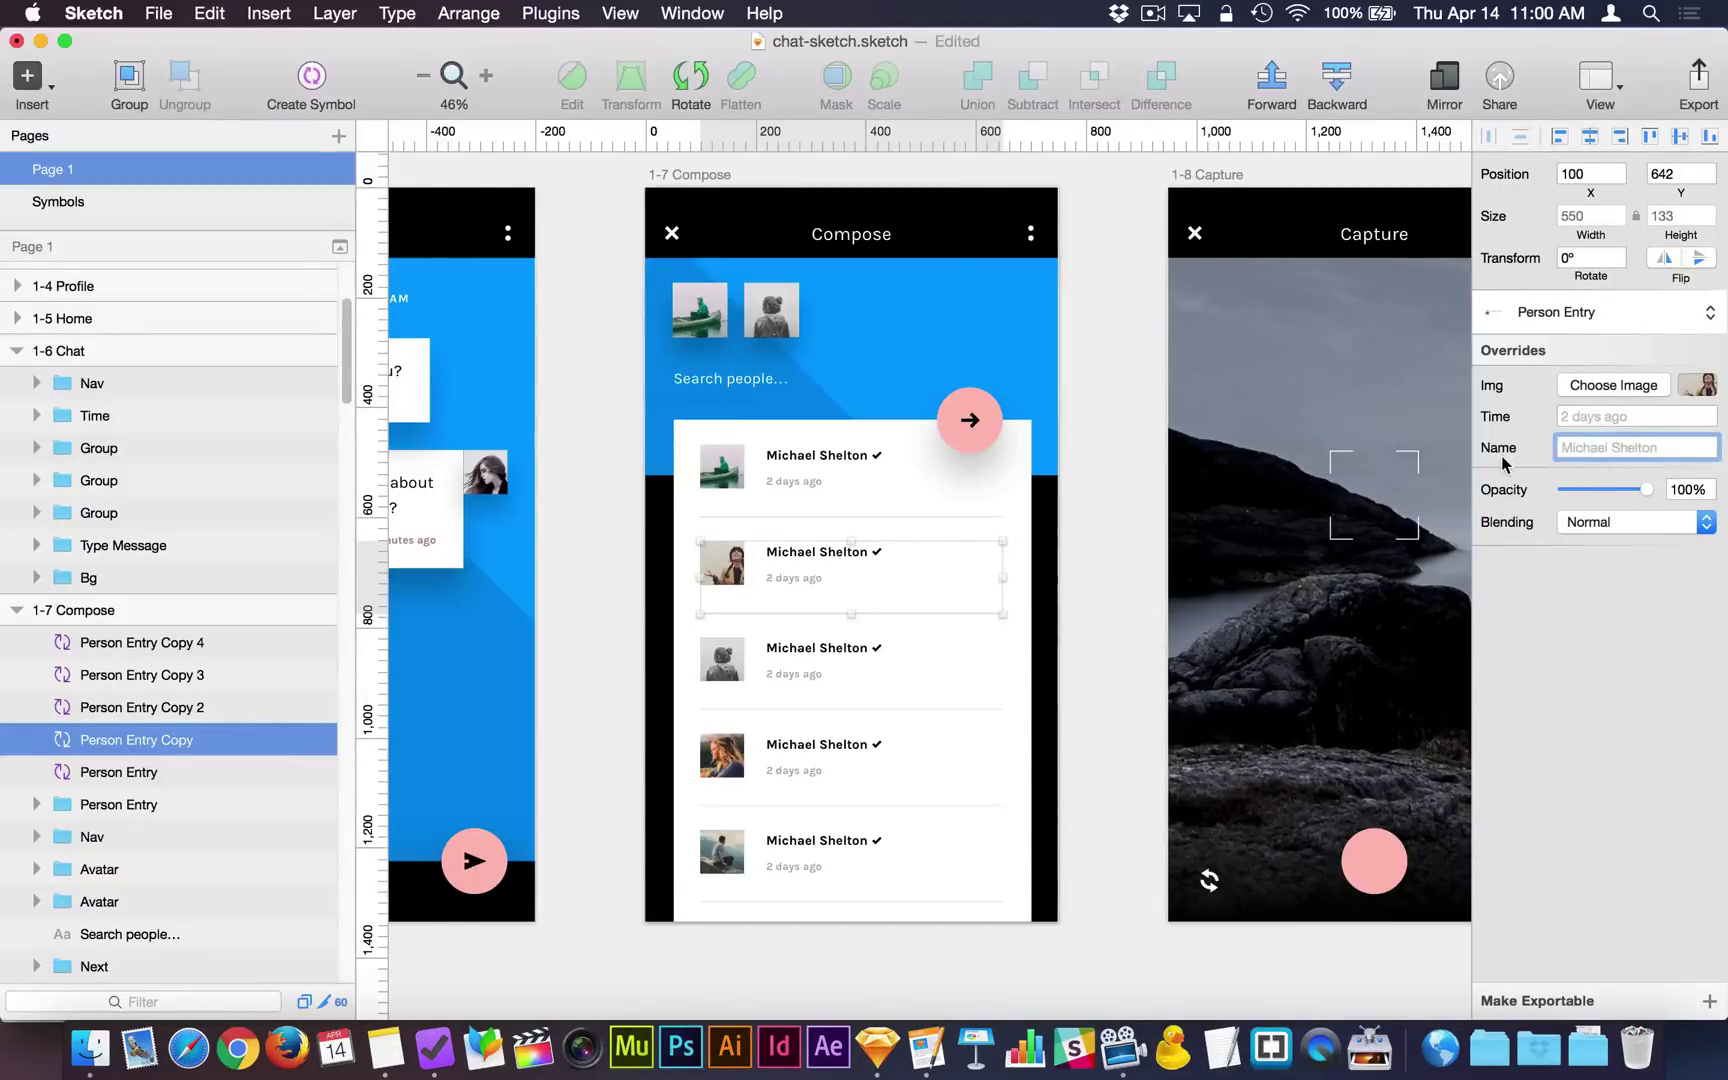
click(124, 197)
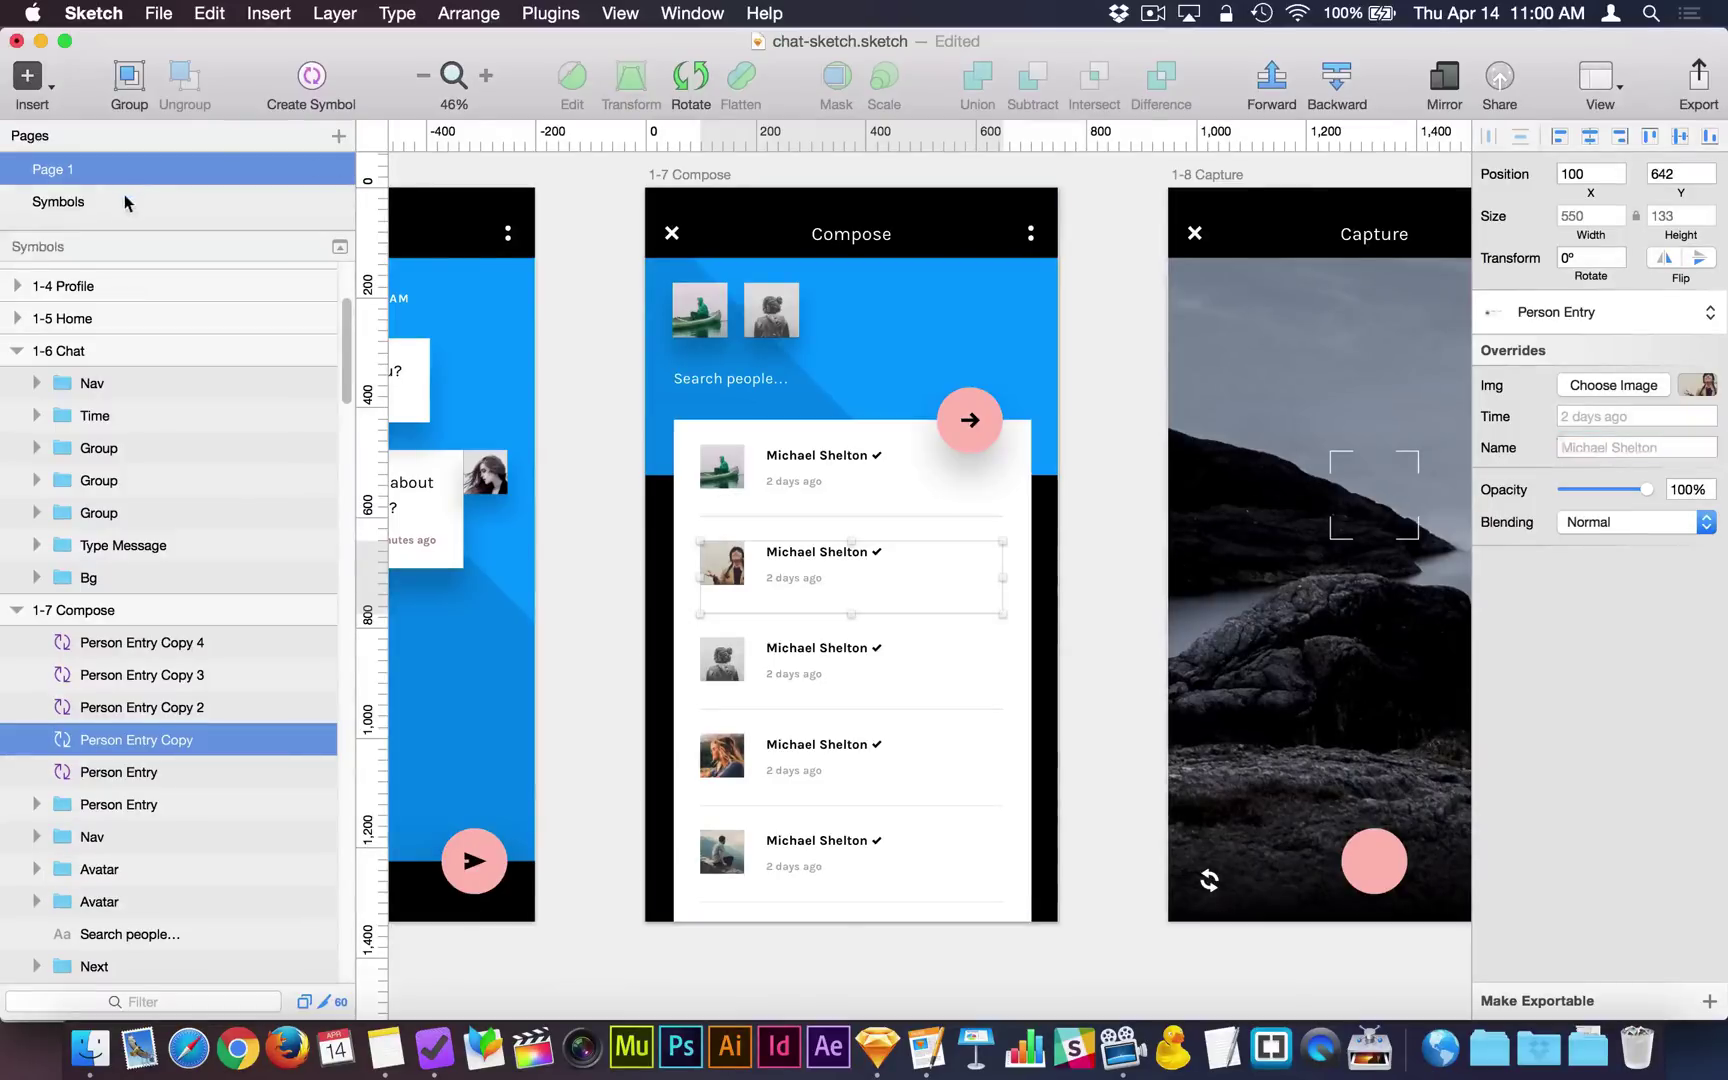
double_click(729, 486)
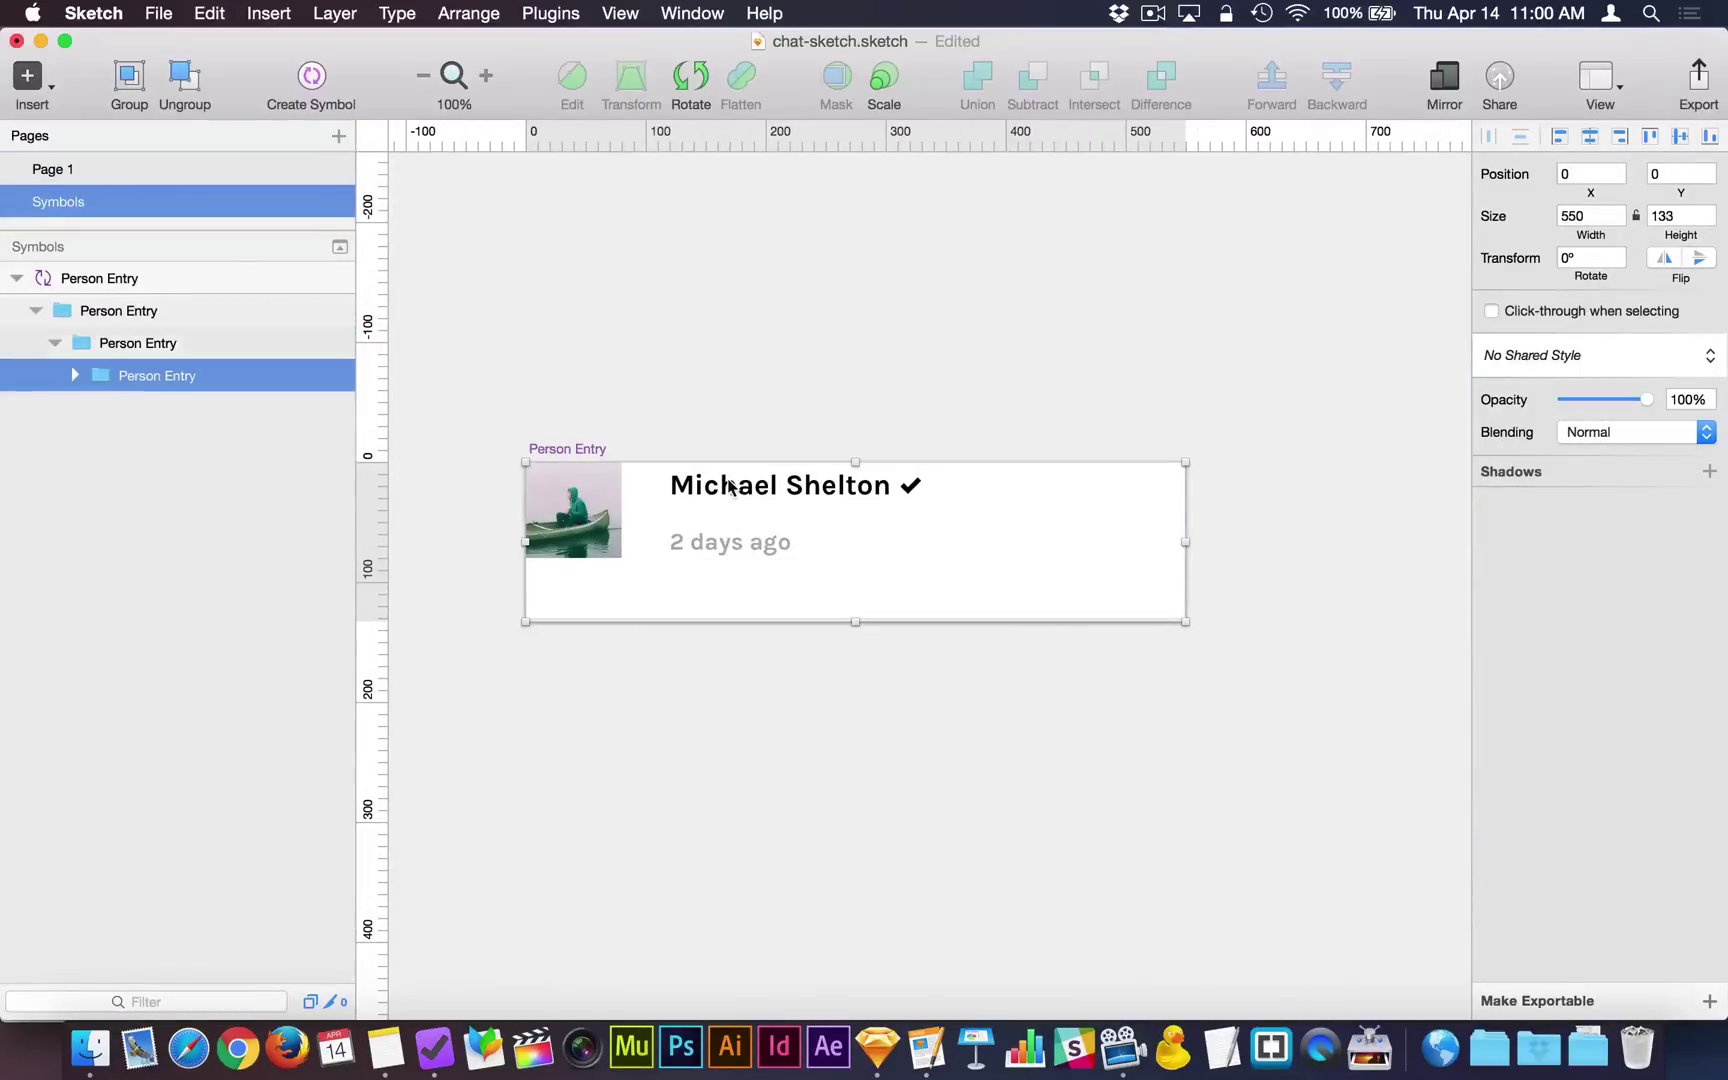
double_click(718, 489)
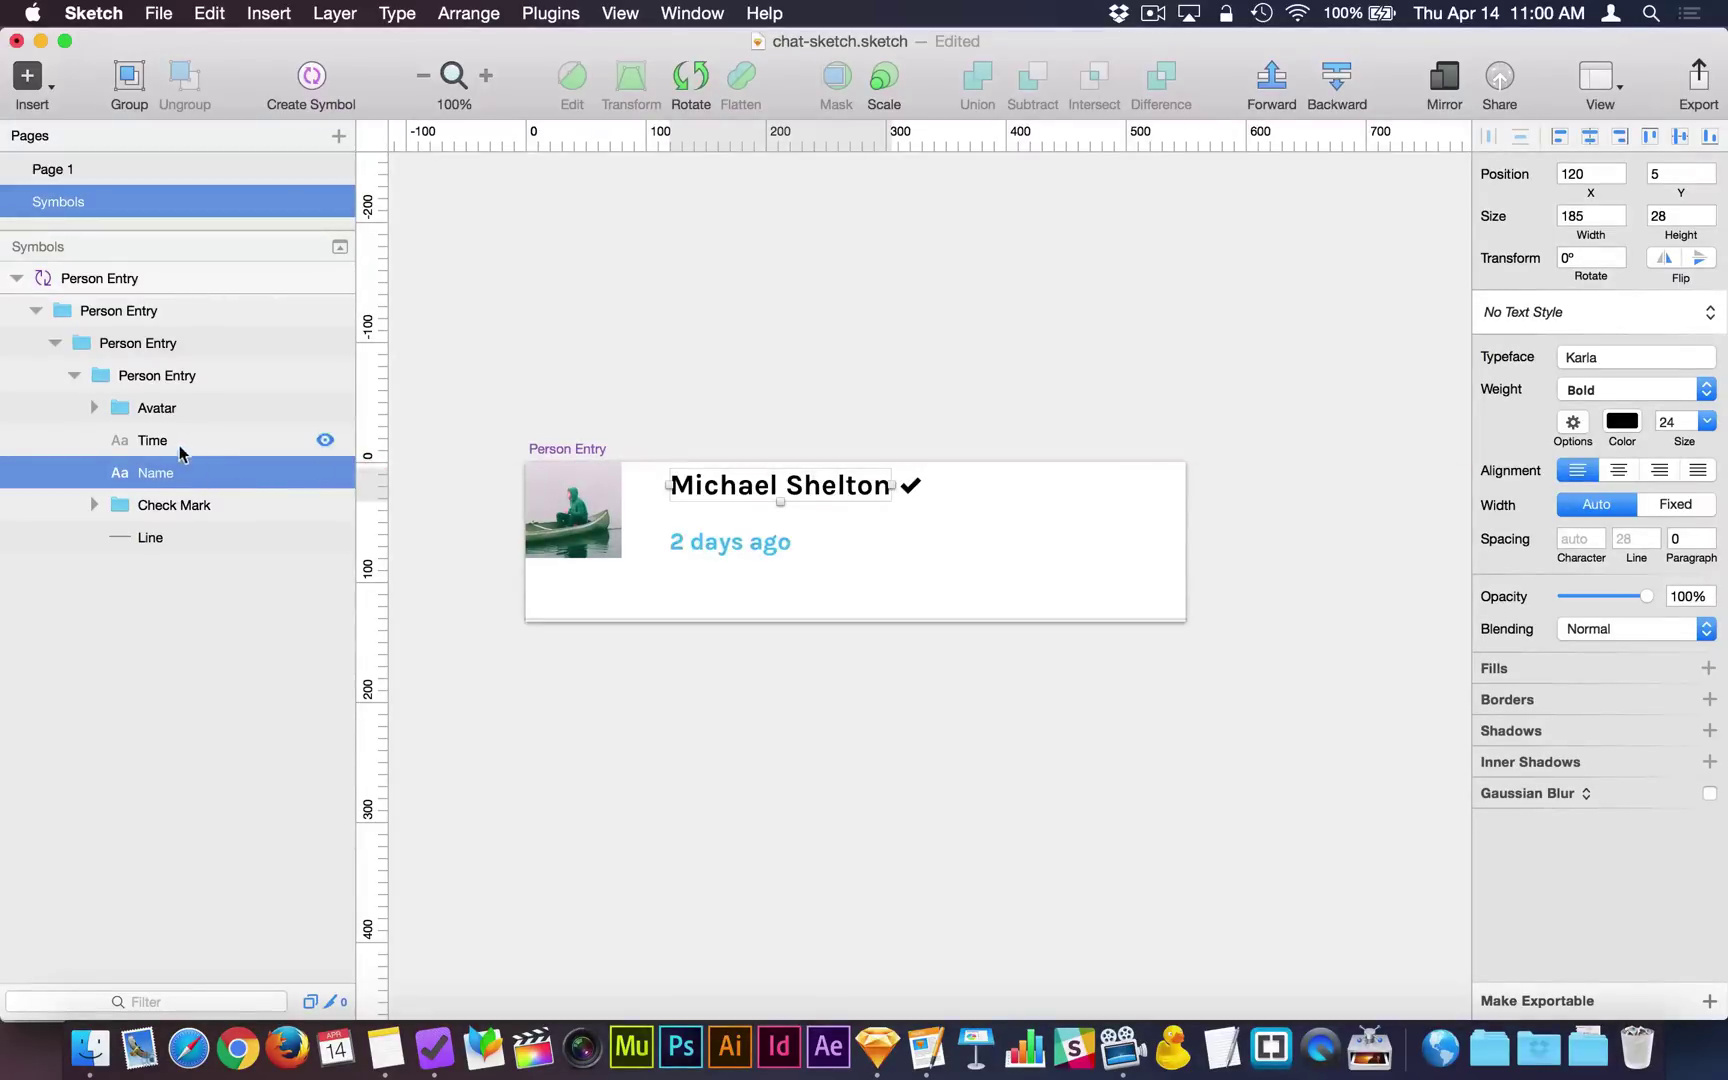
On Page 1, type a new first name into the Name override of the second and third entries.
click(127, 170)
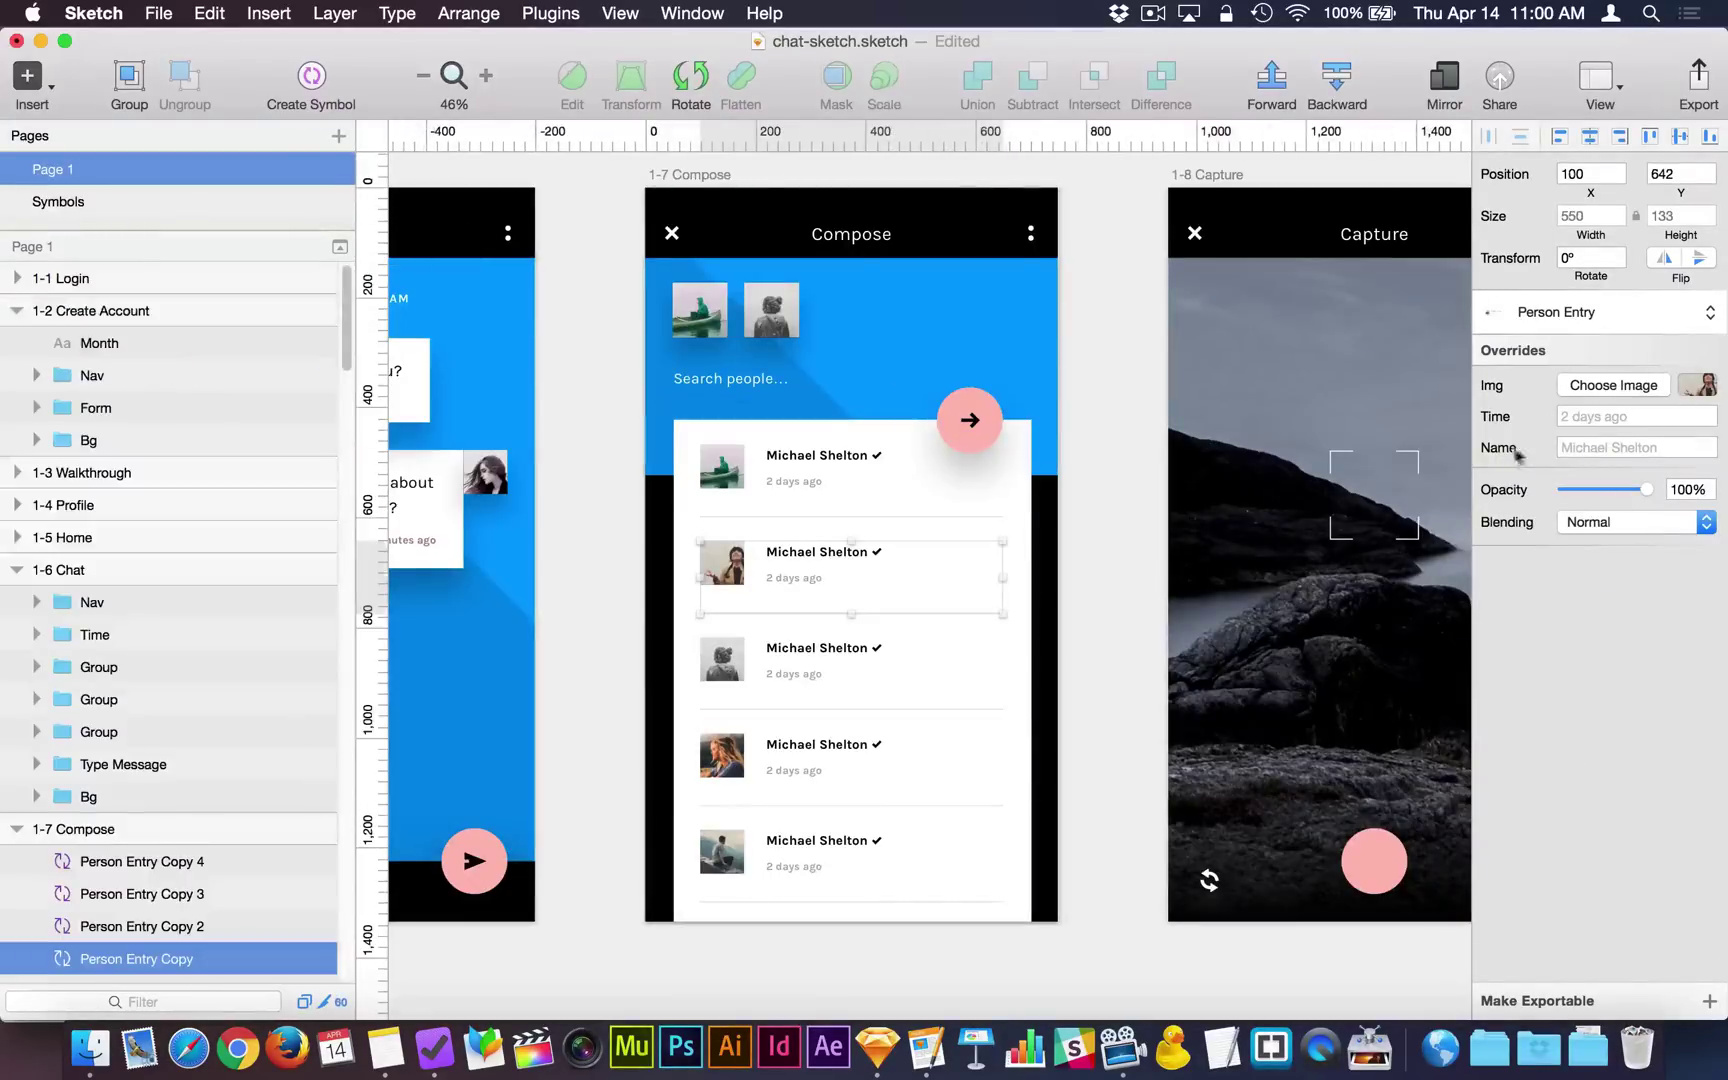
click(1585, 451)
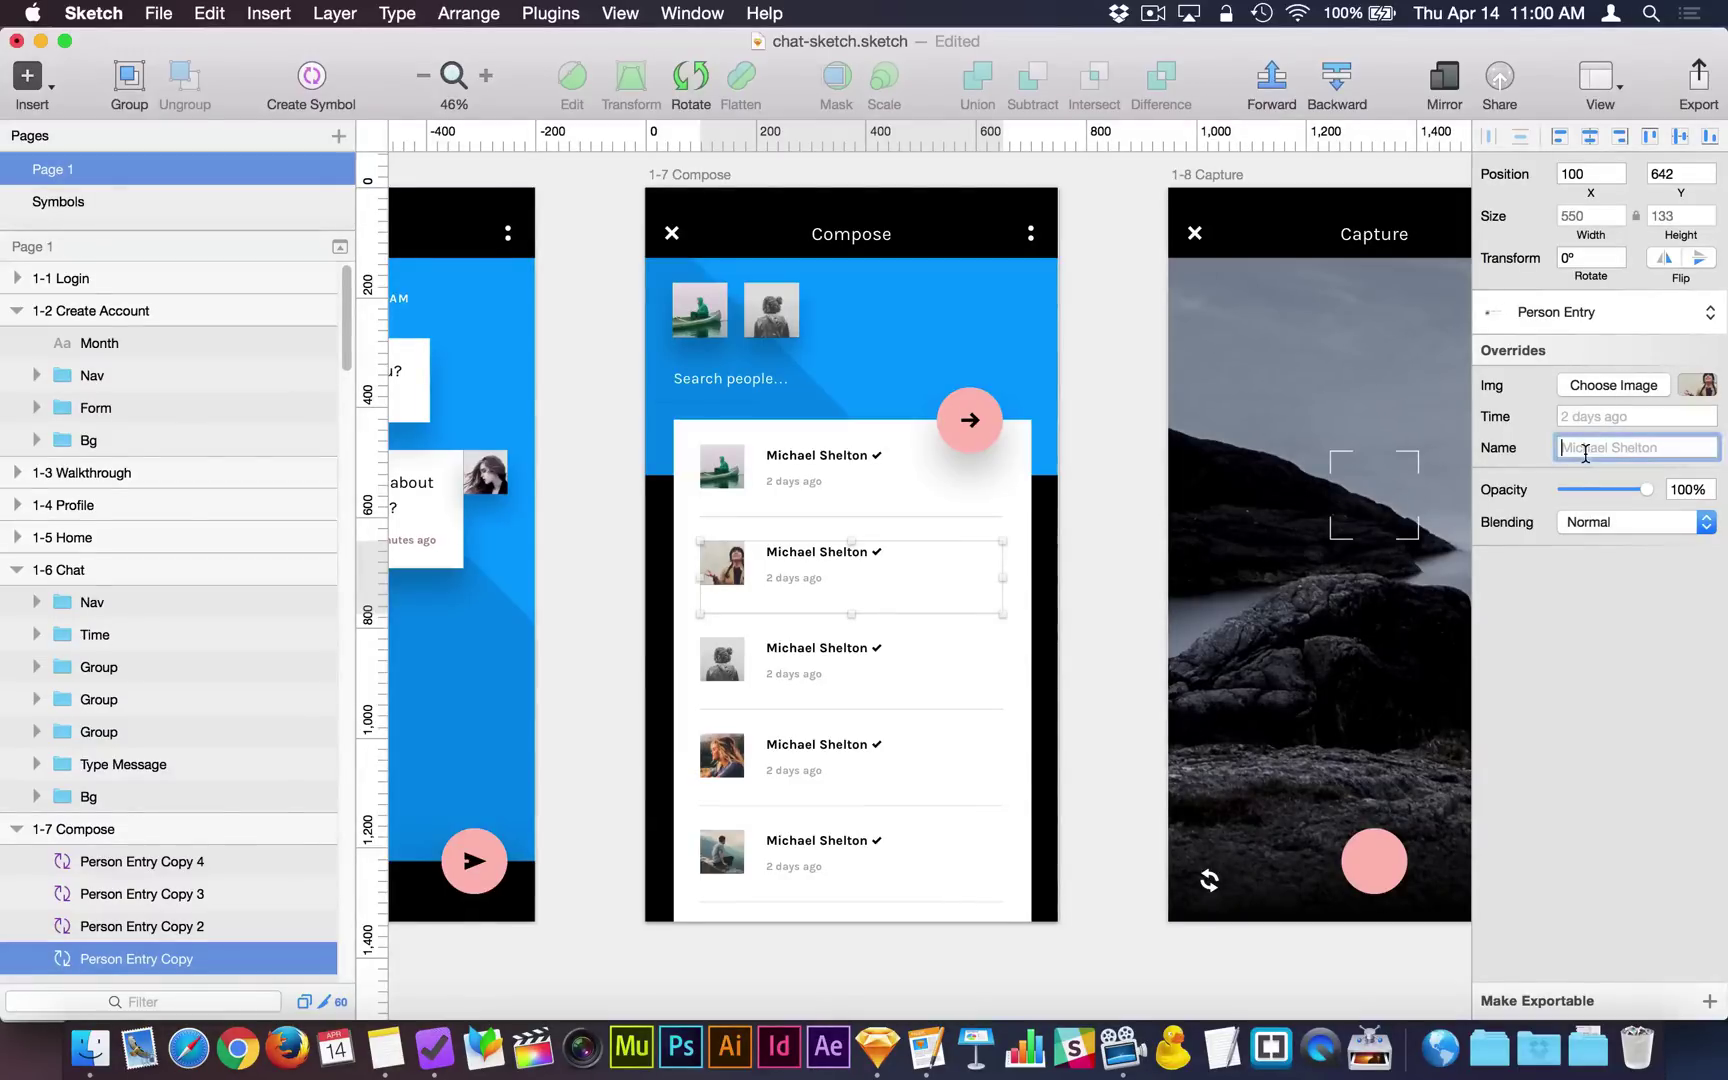
text(Sue)
key(Return)
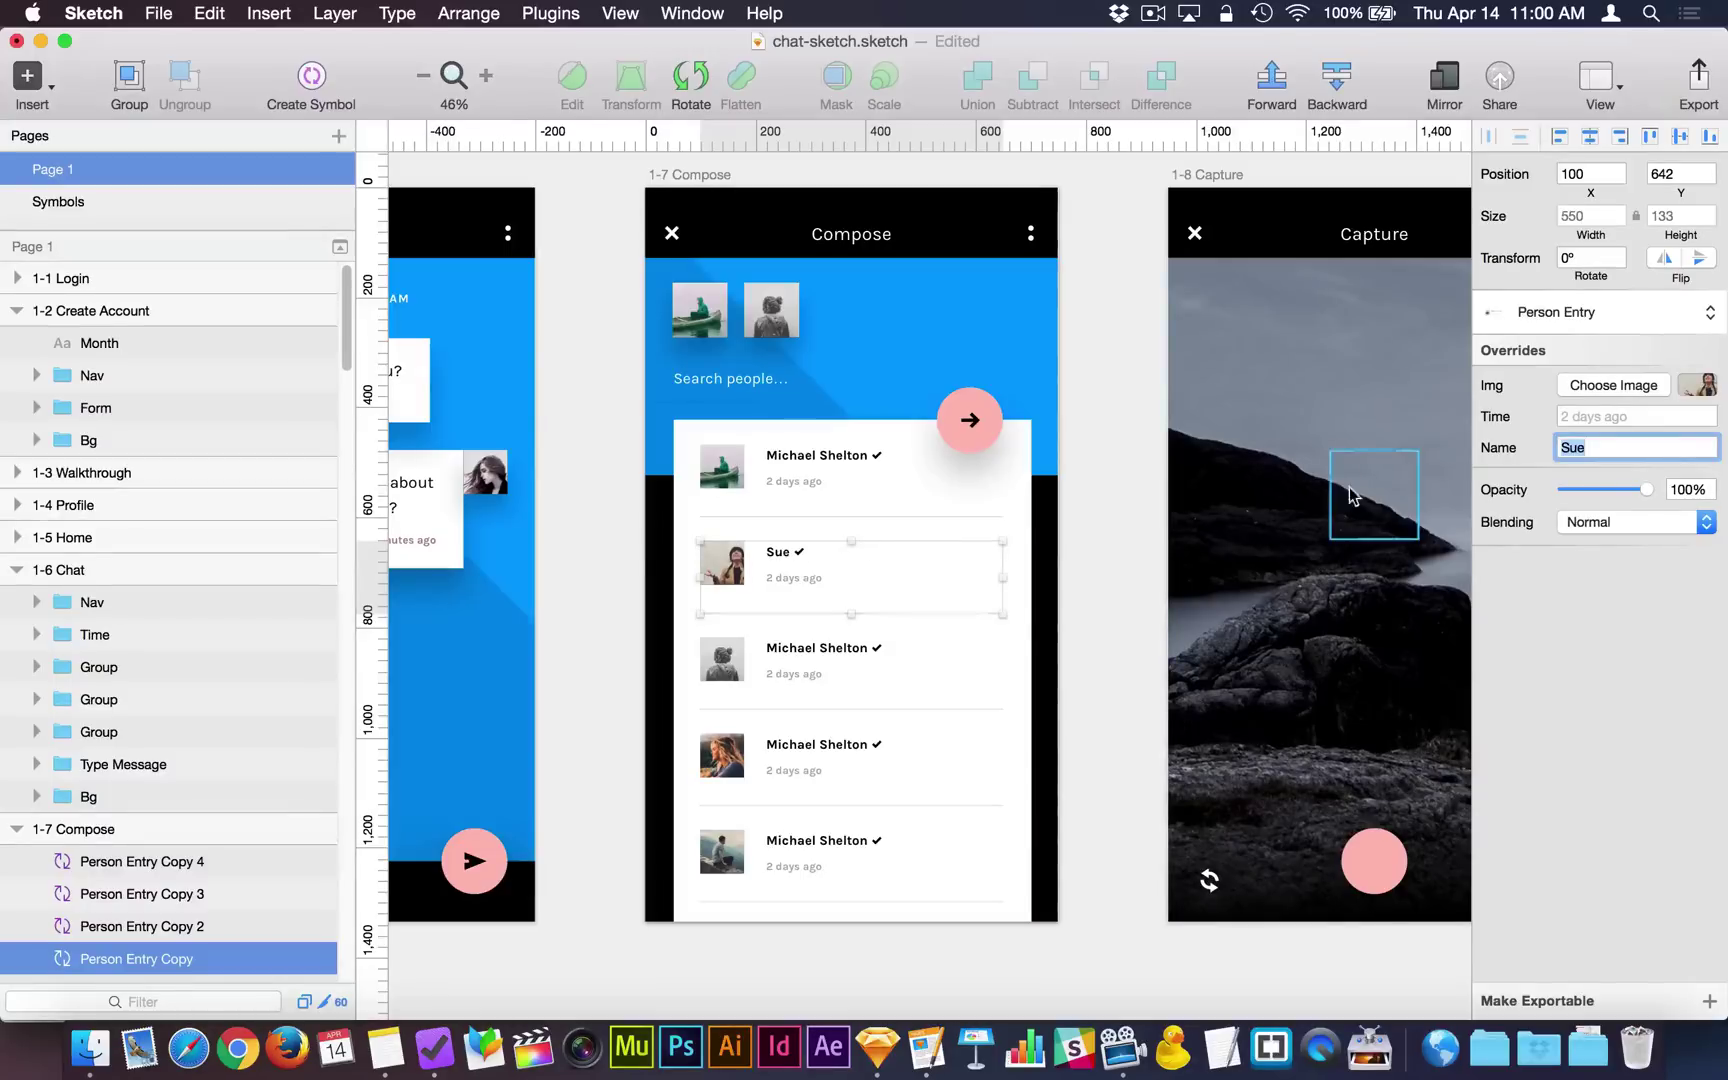
click(898, 650)
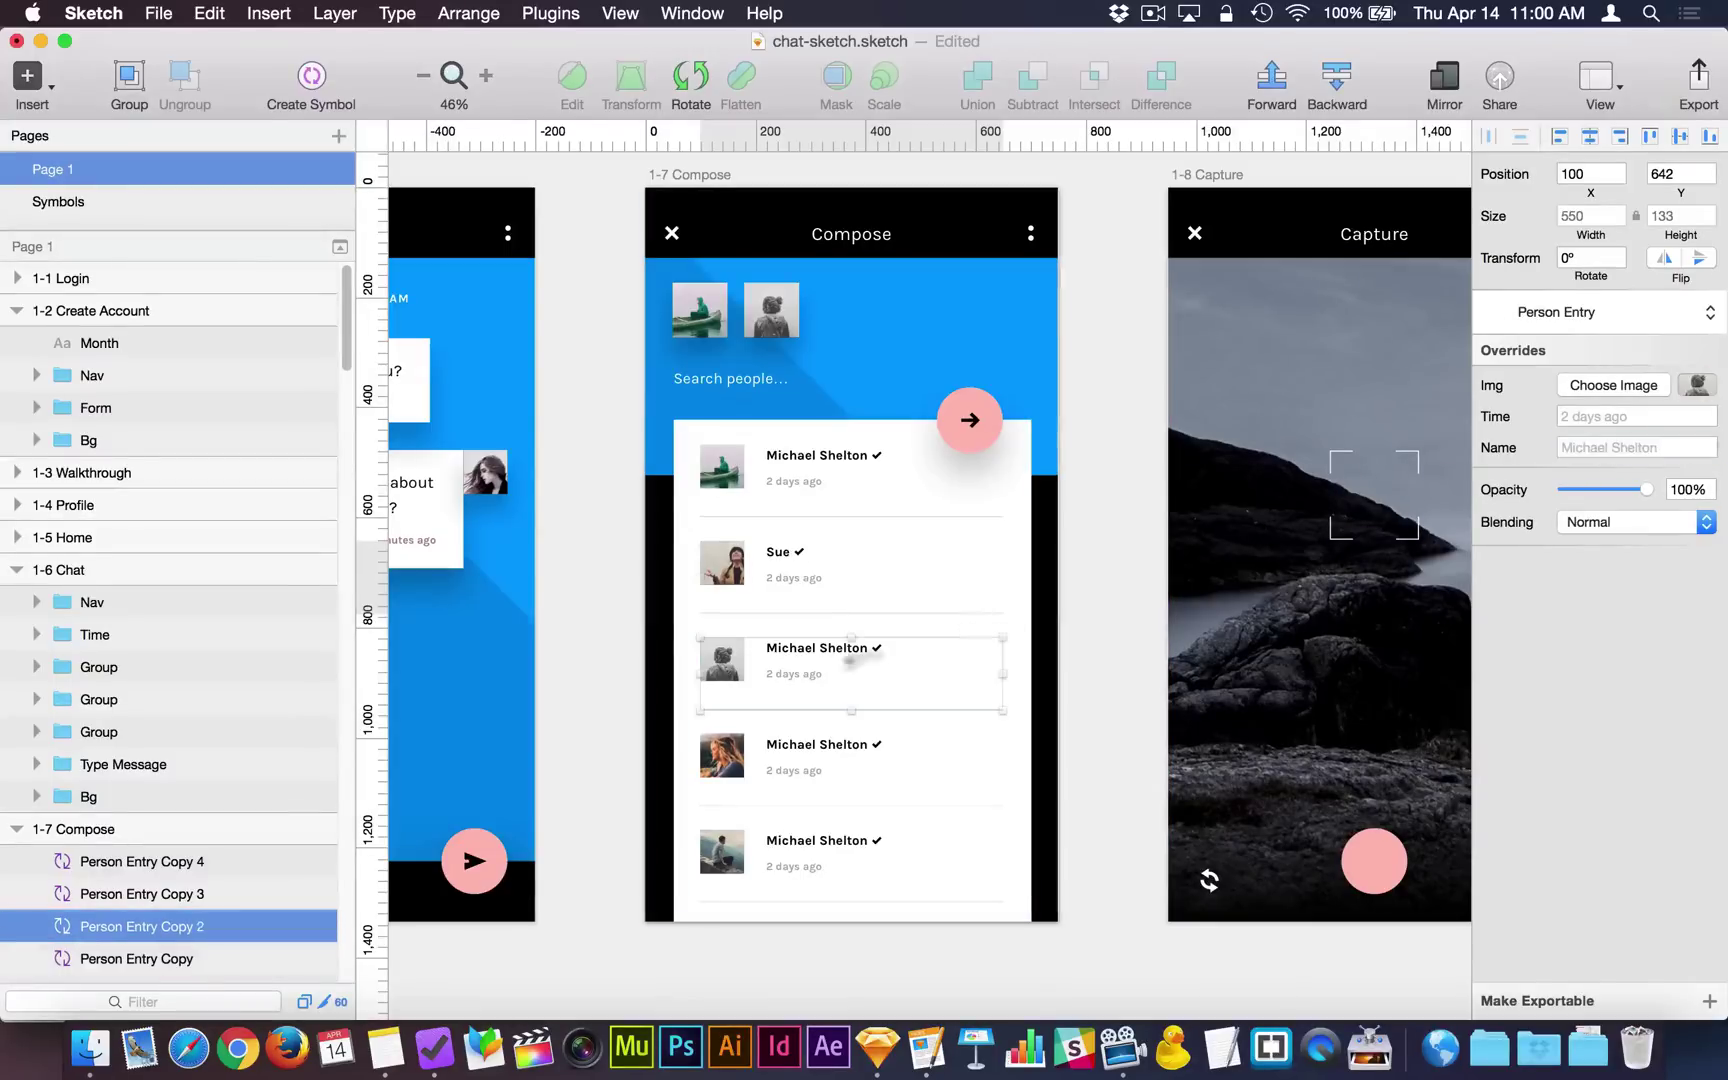
click(1642, 448)
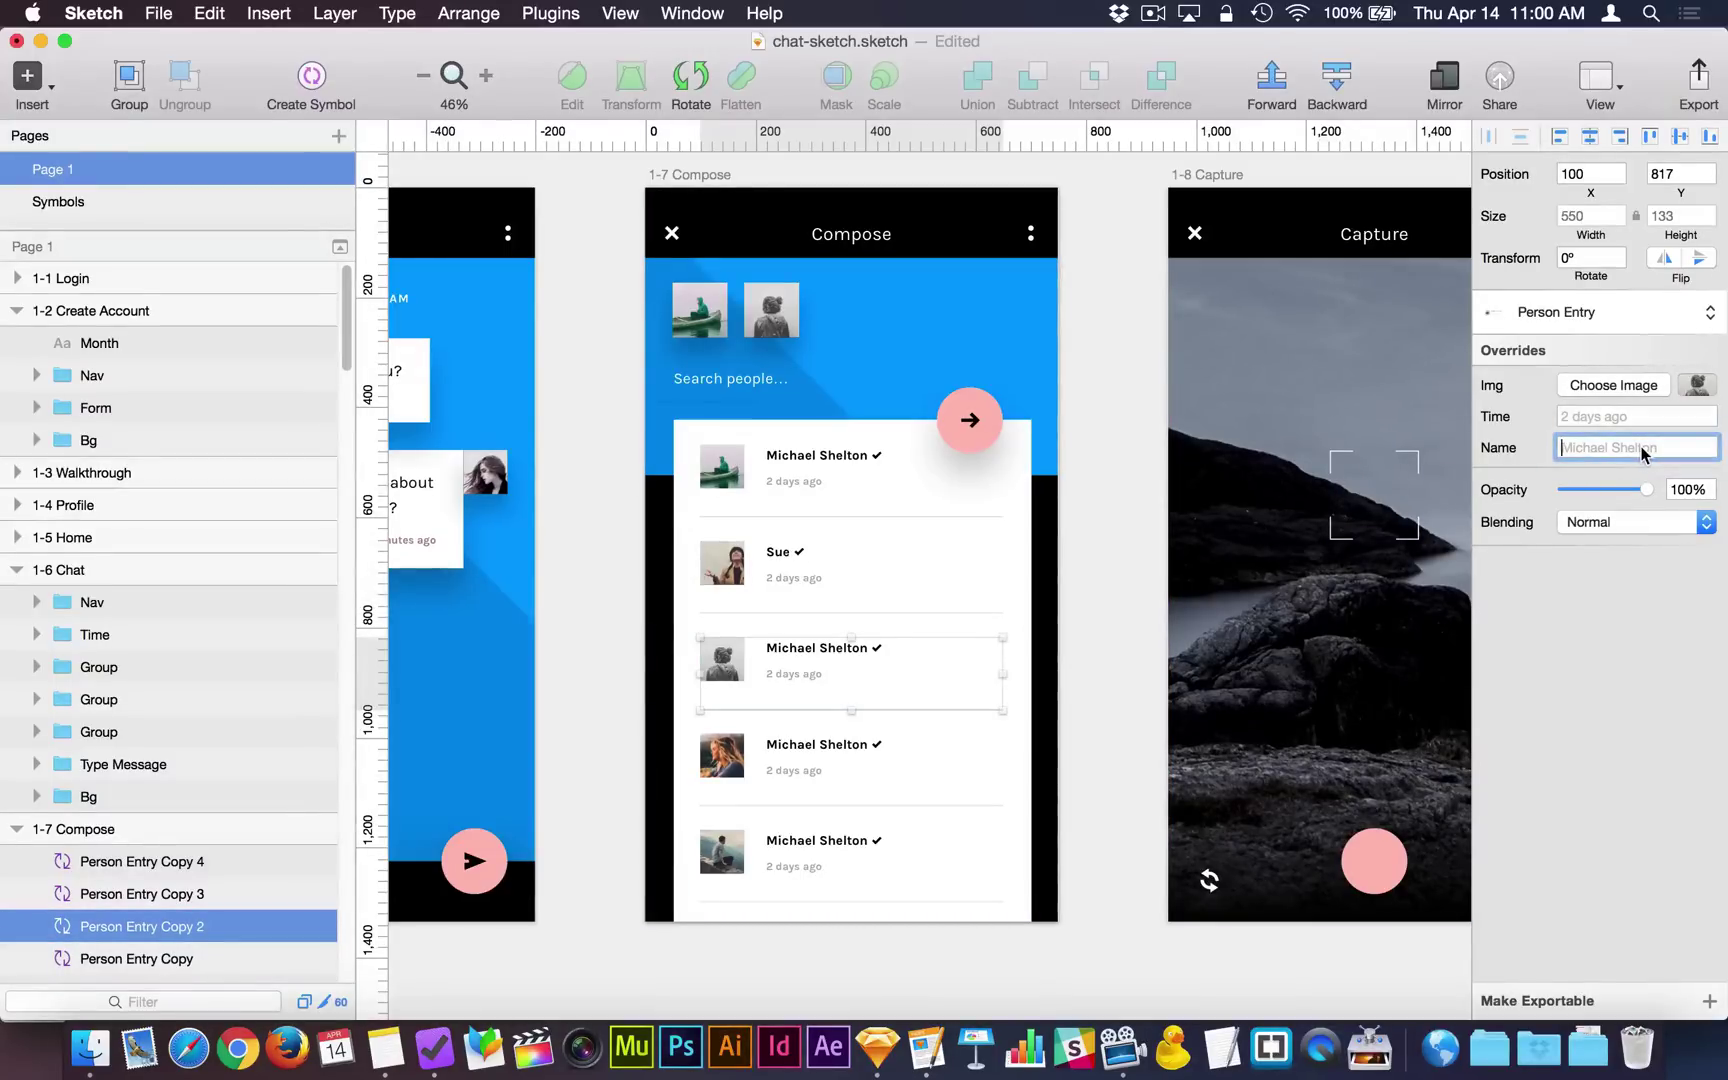
text(Ana)
key(Return)
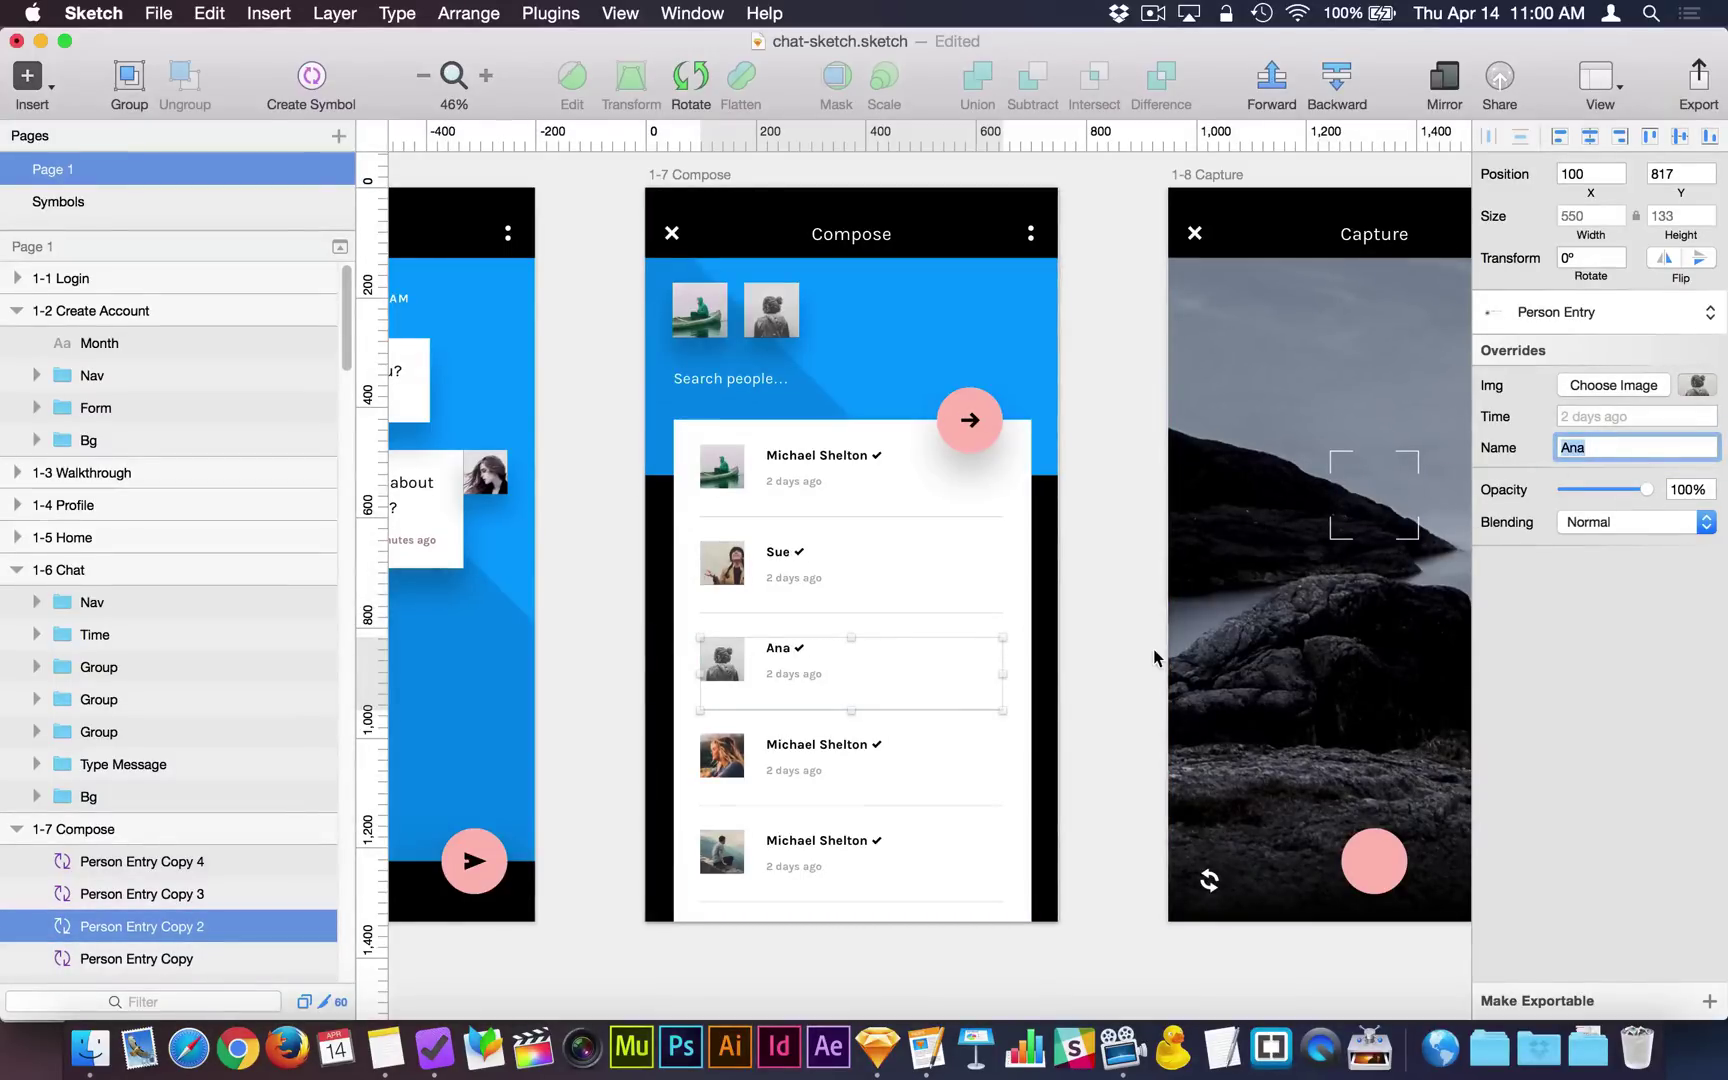
Select the top three entries in turn to check their names.
click(898, 572)
click(876, 466)
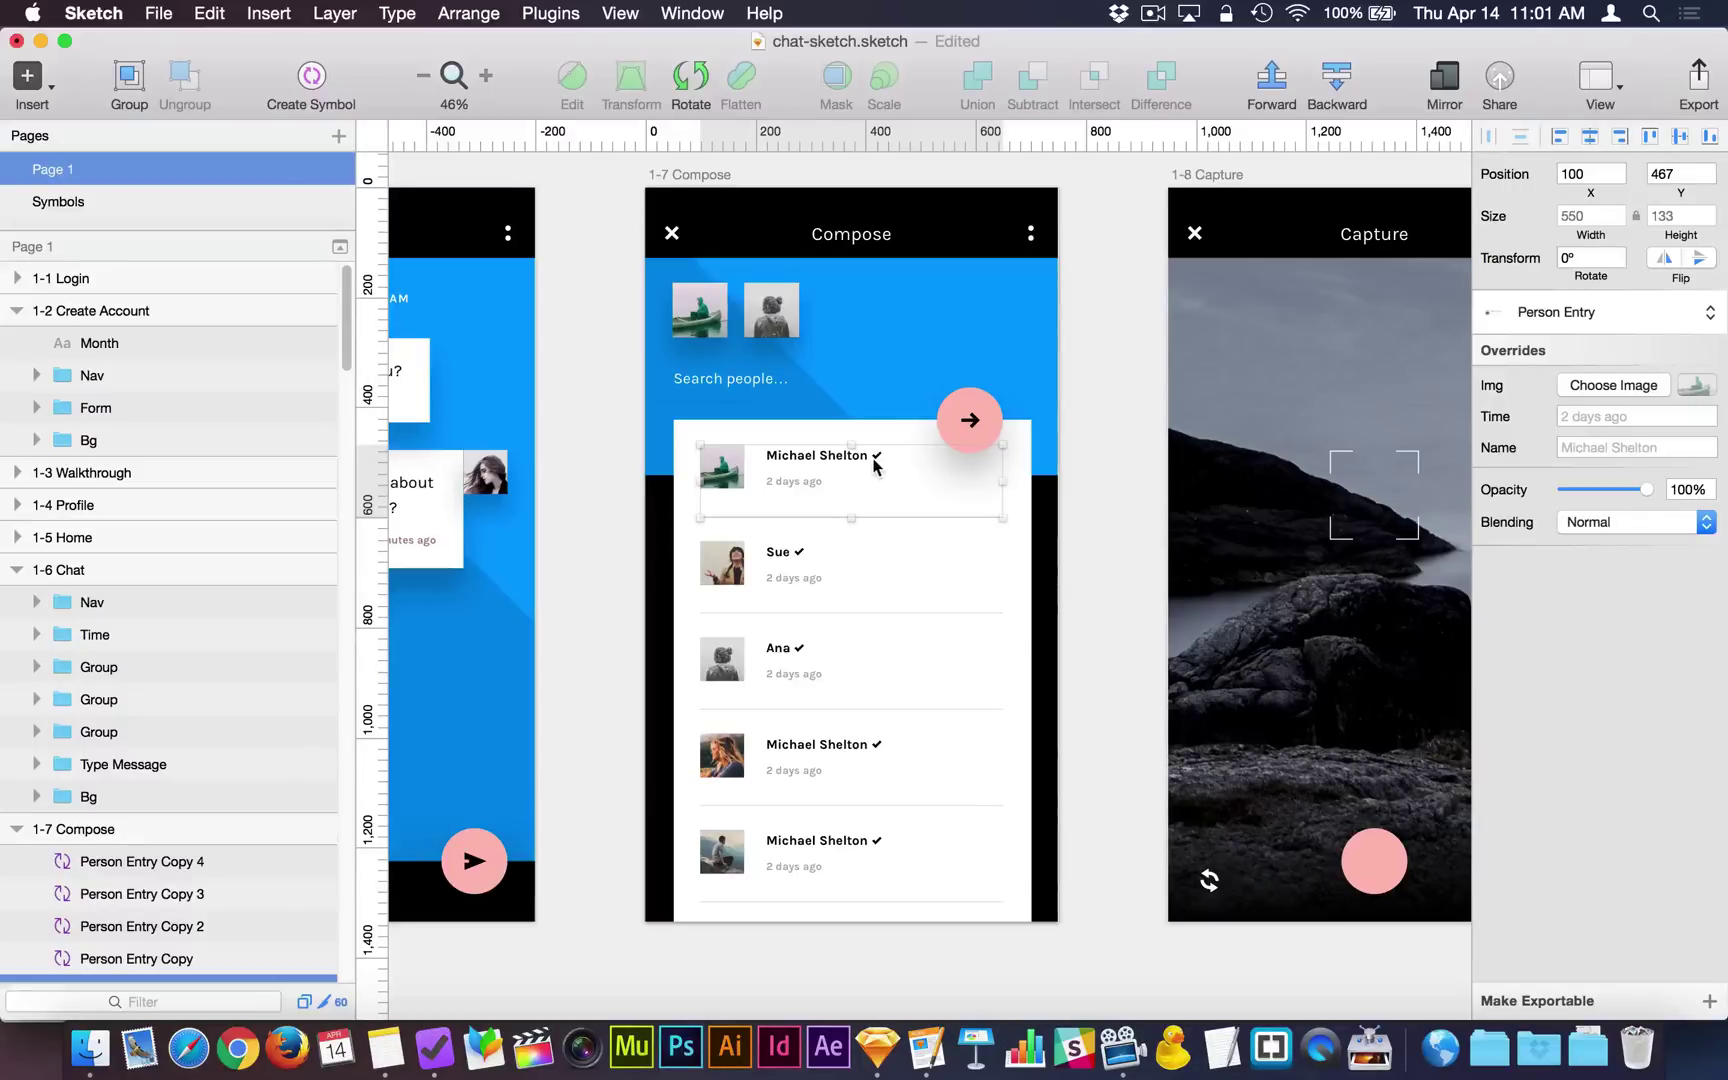
click(845, 554)
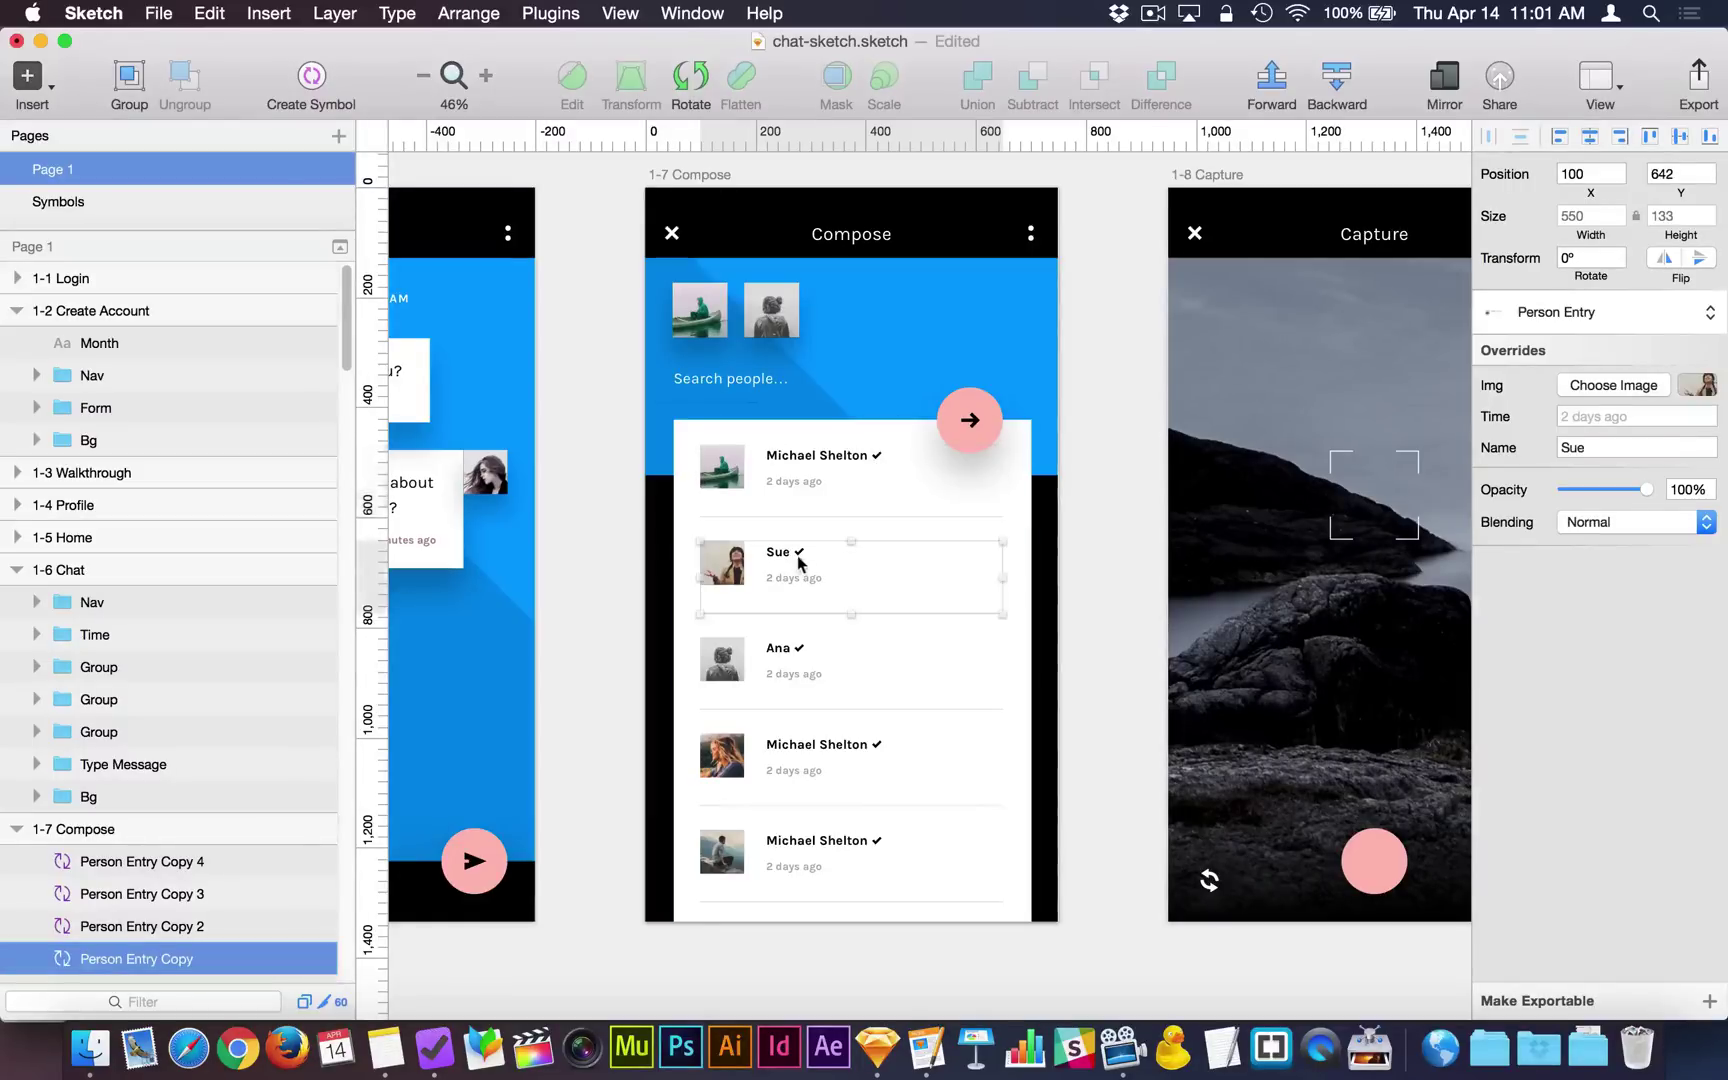
click(850, 670)
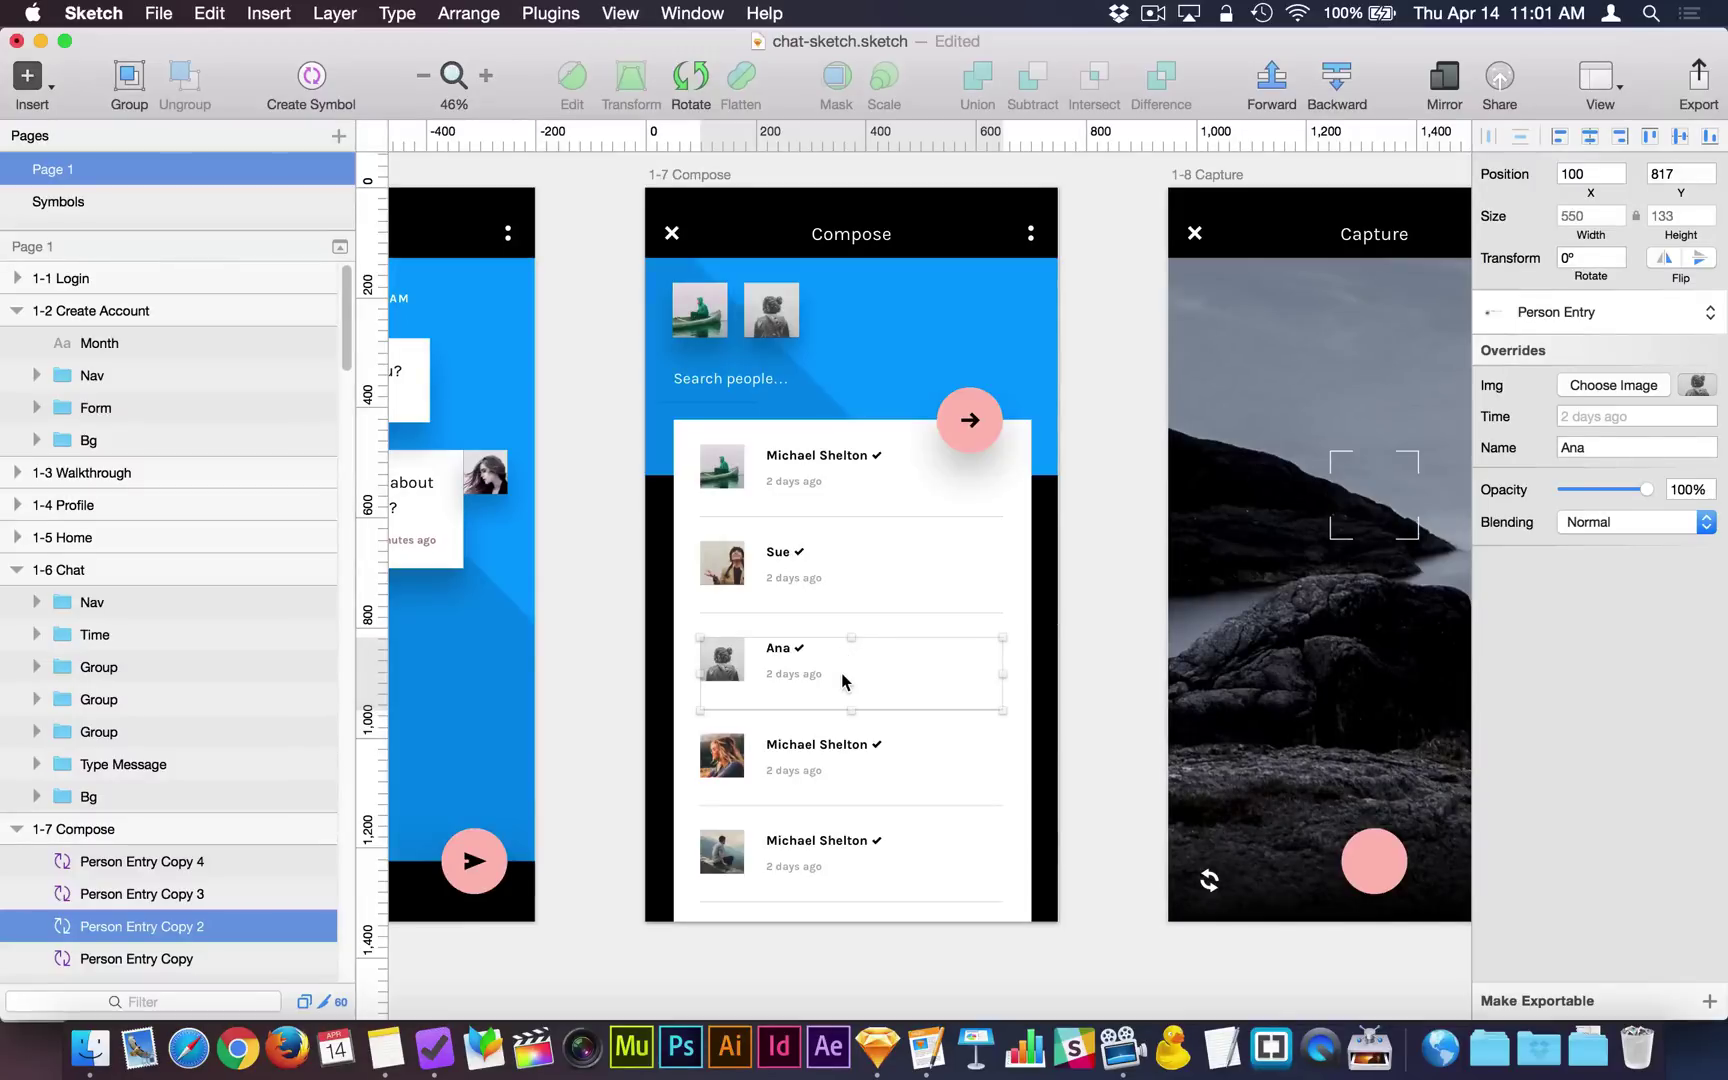
Override the fourth entry's name with the person's full name plus a III suffix.
click(838, 751)
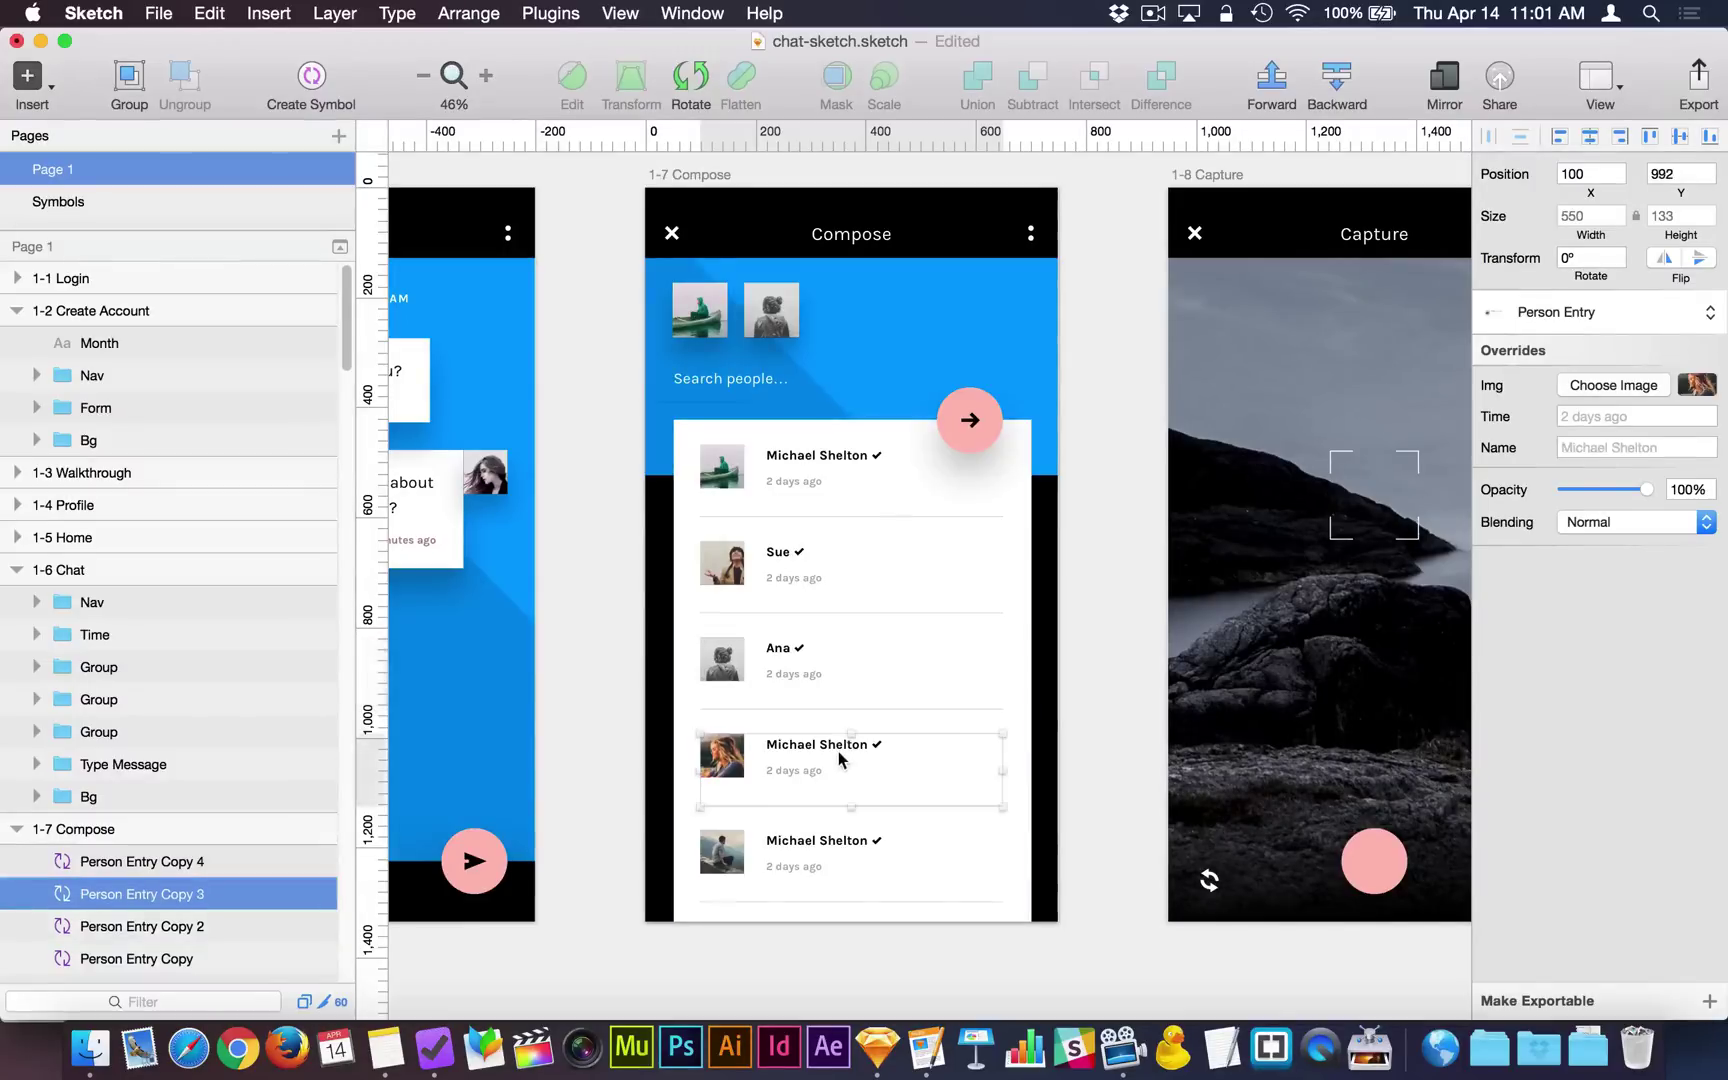
click(1588, 445)
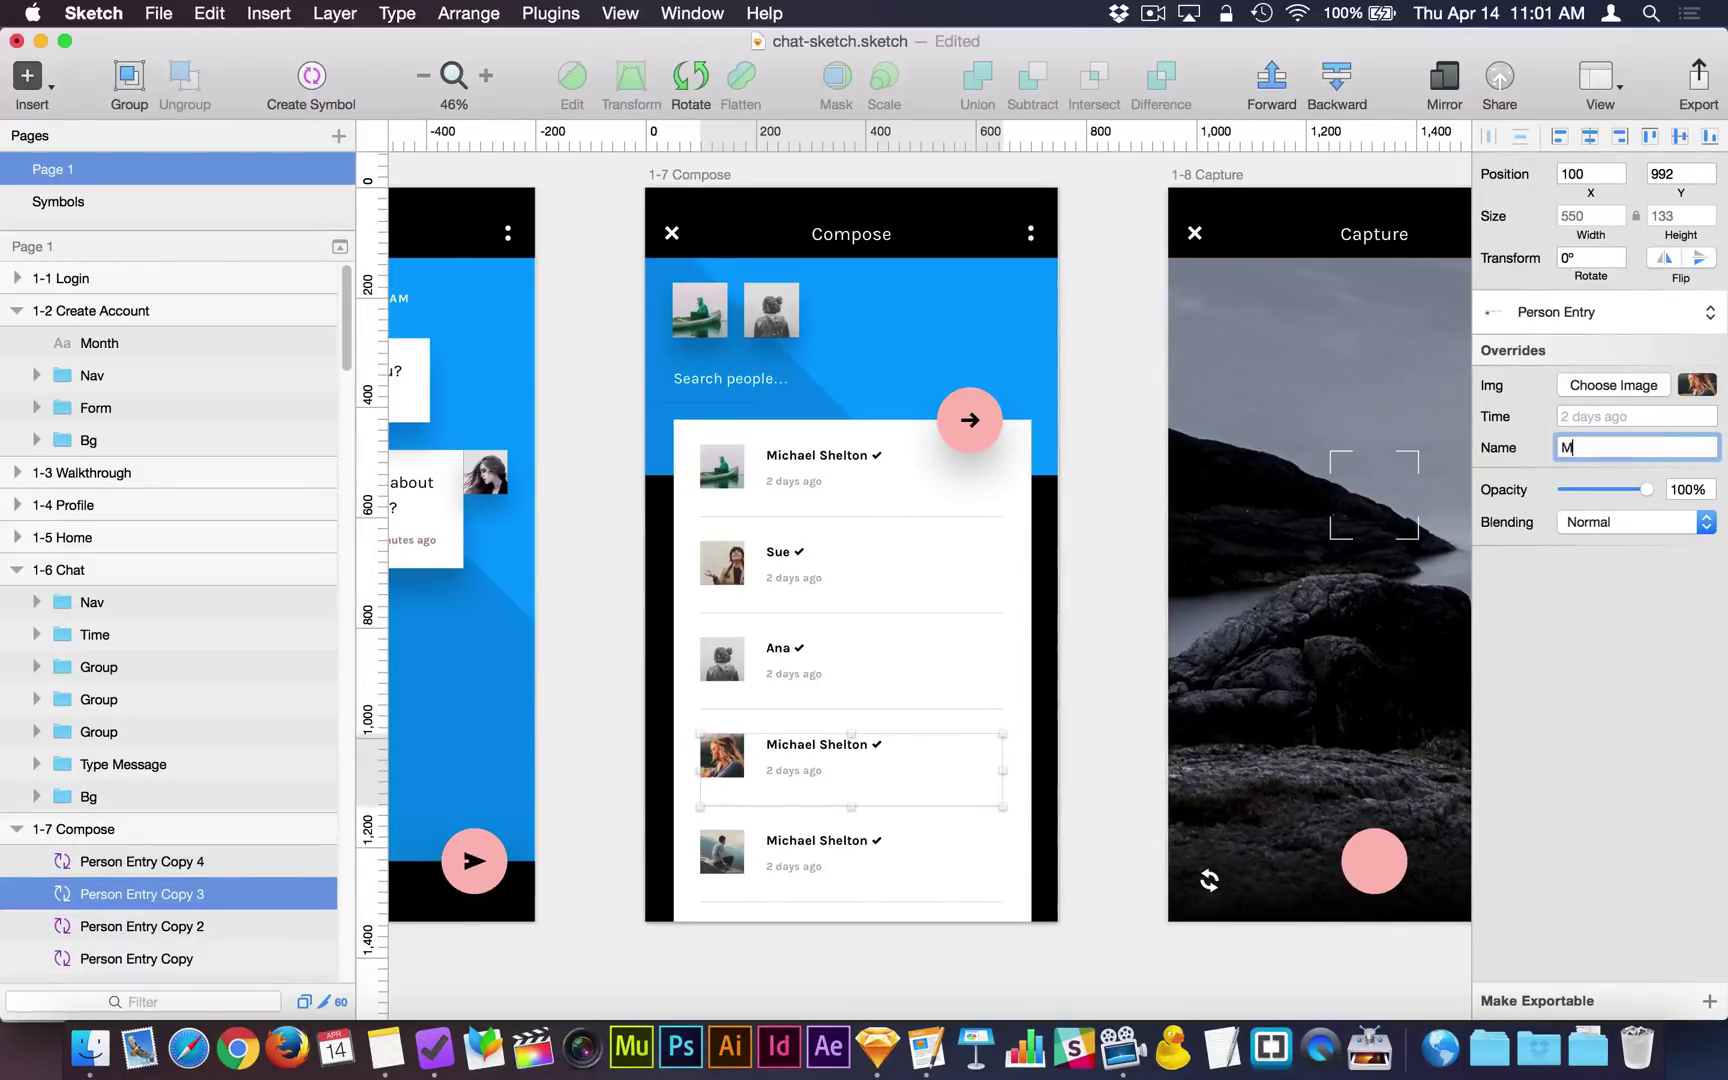
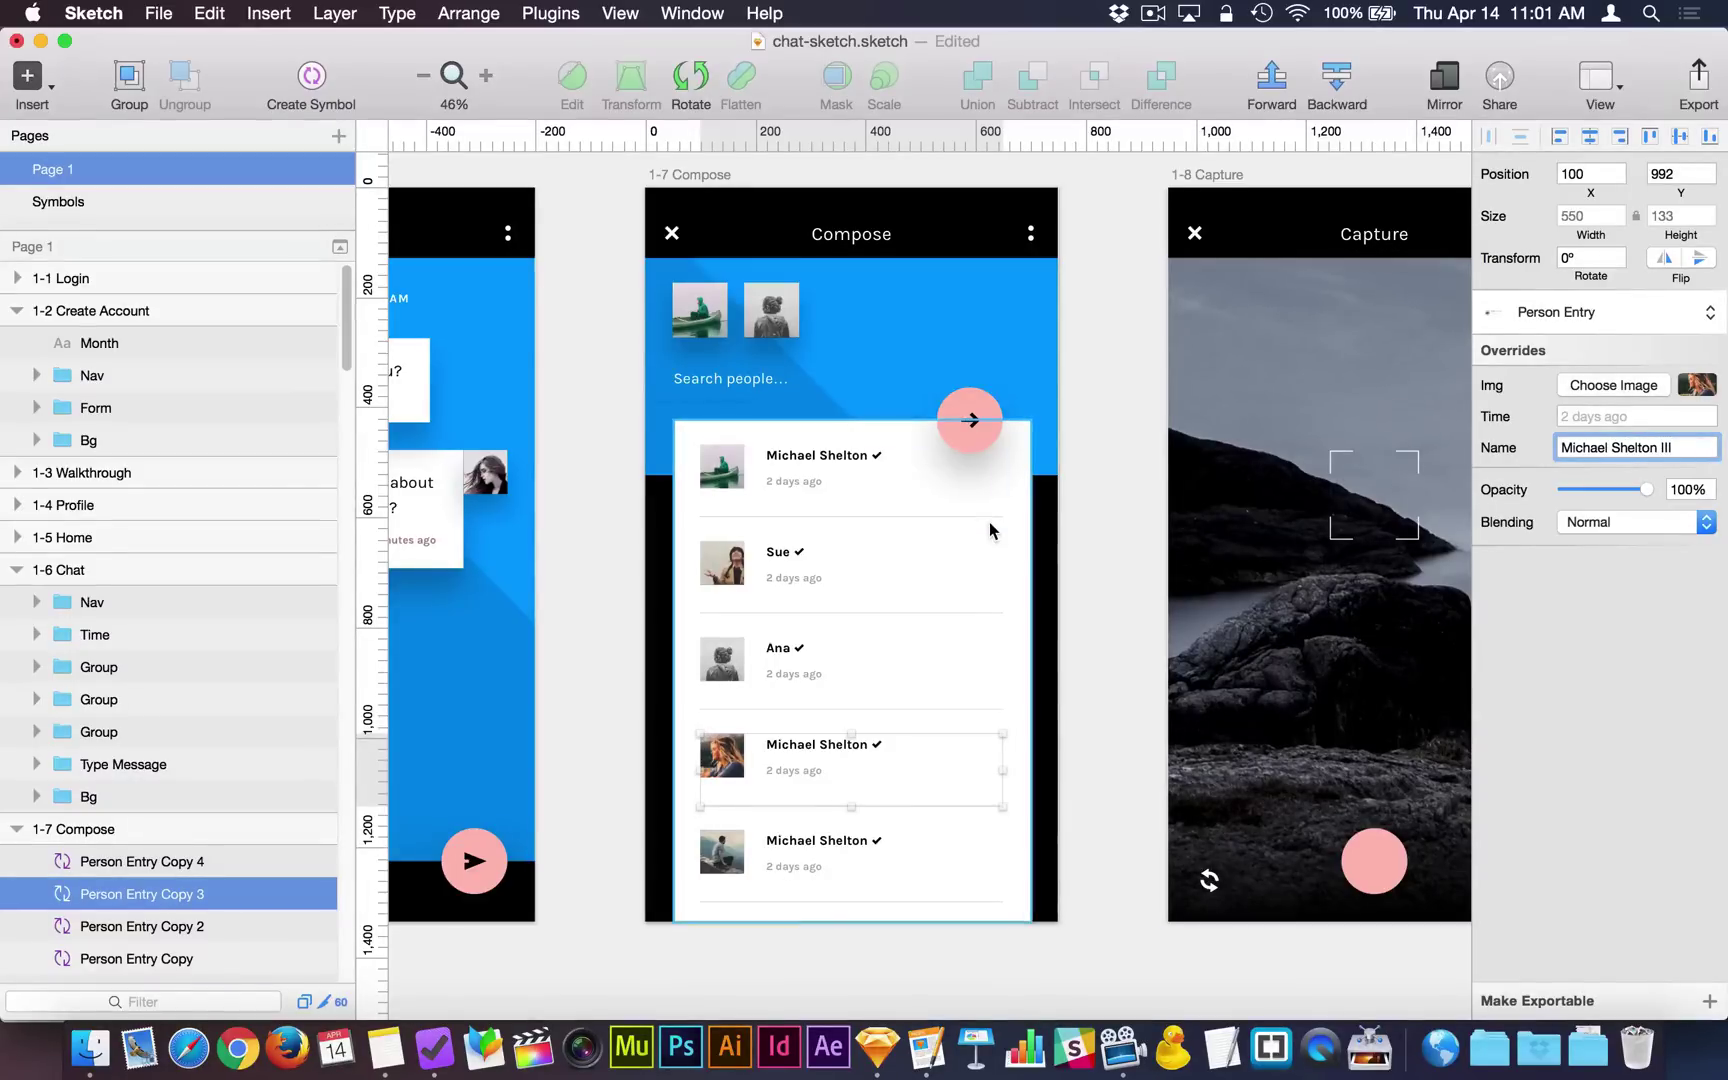
key(Return)
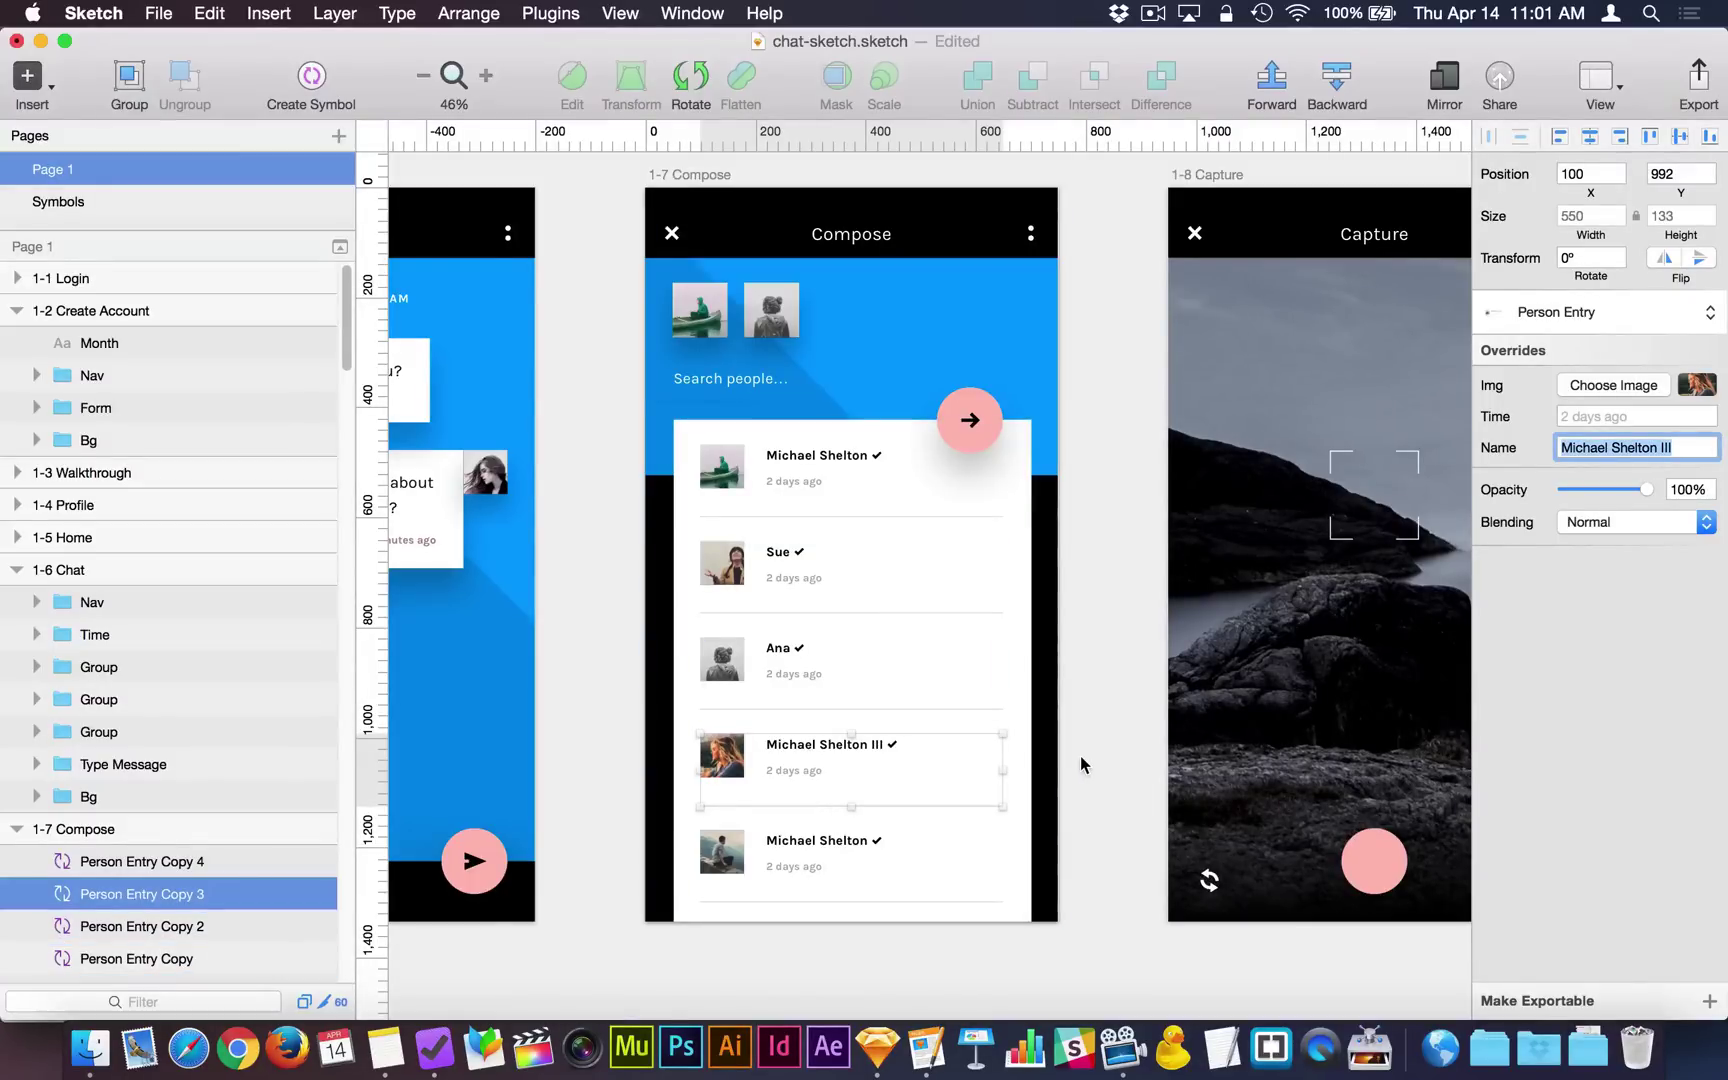
Recheck the renamed fourth entry, then go to the Symbols page's Person Entry master.
click(1081, 757)
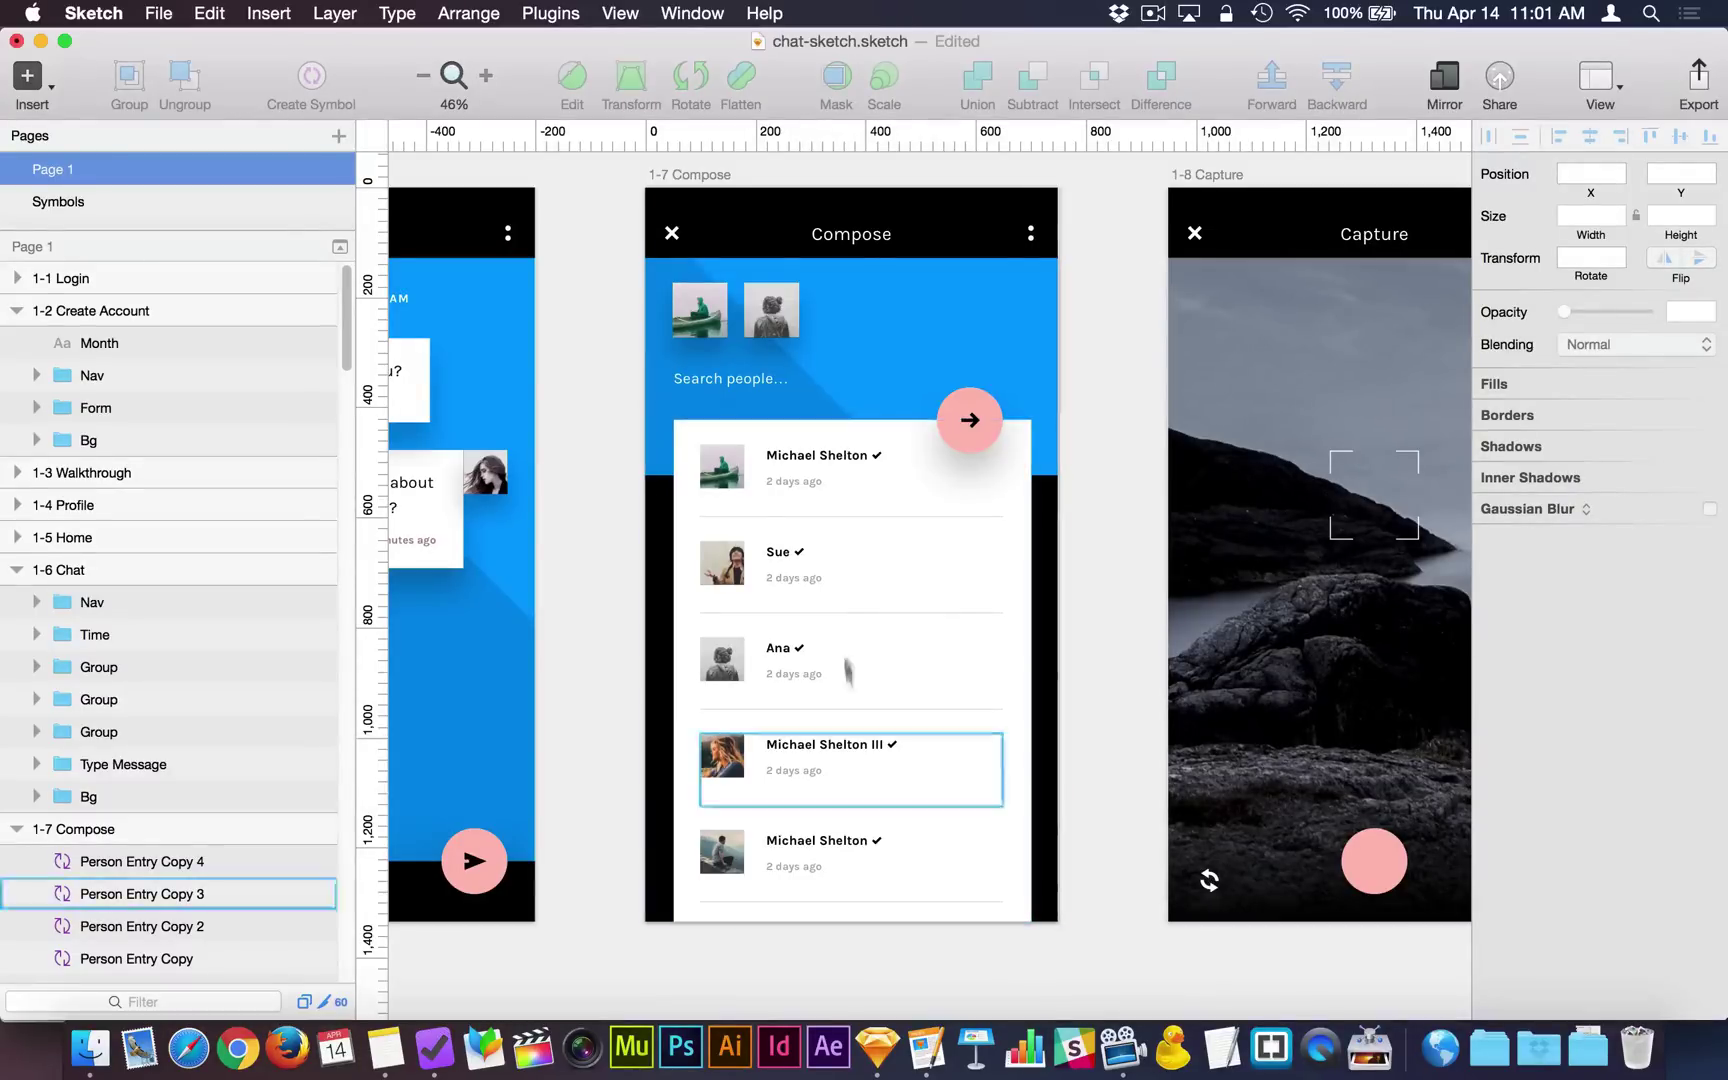
click(838, 724)
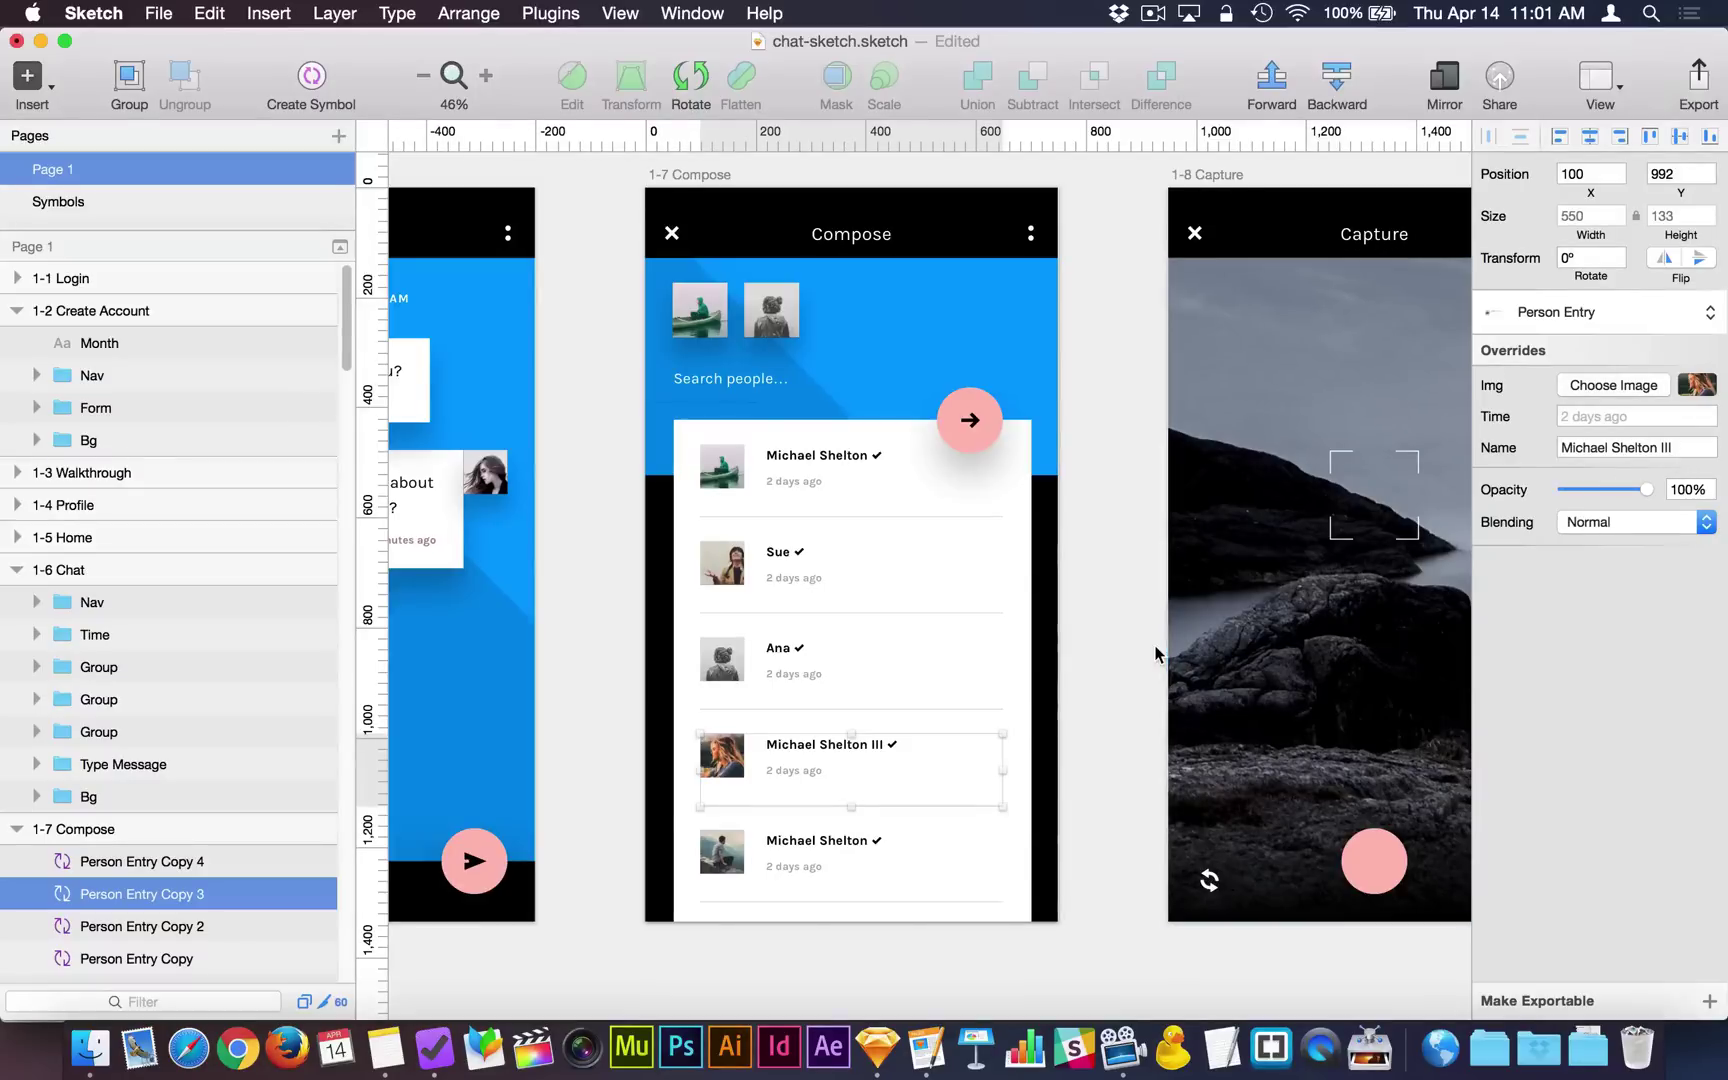
click(1103, 677)
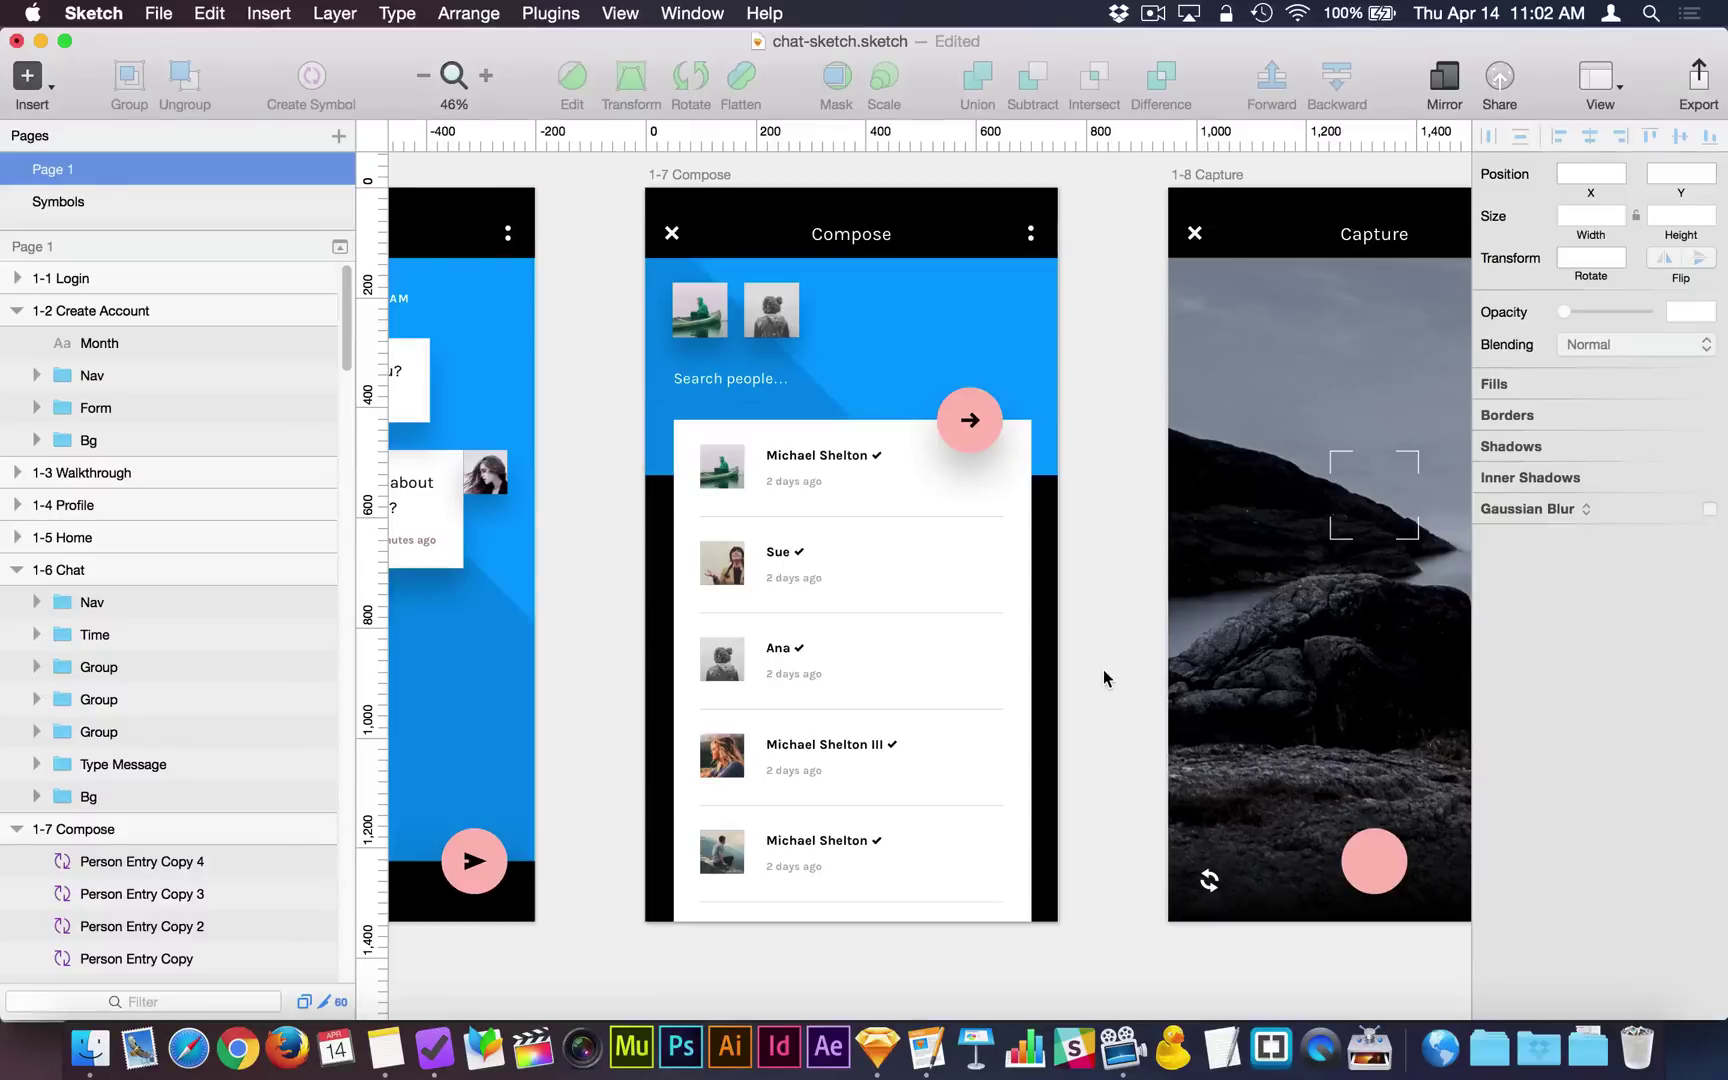
click(157, 205)
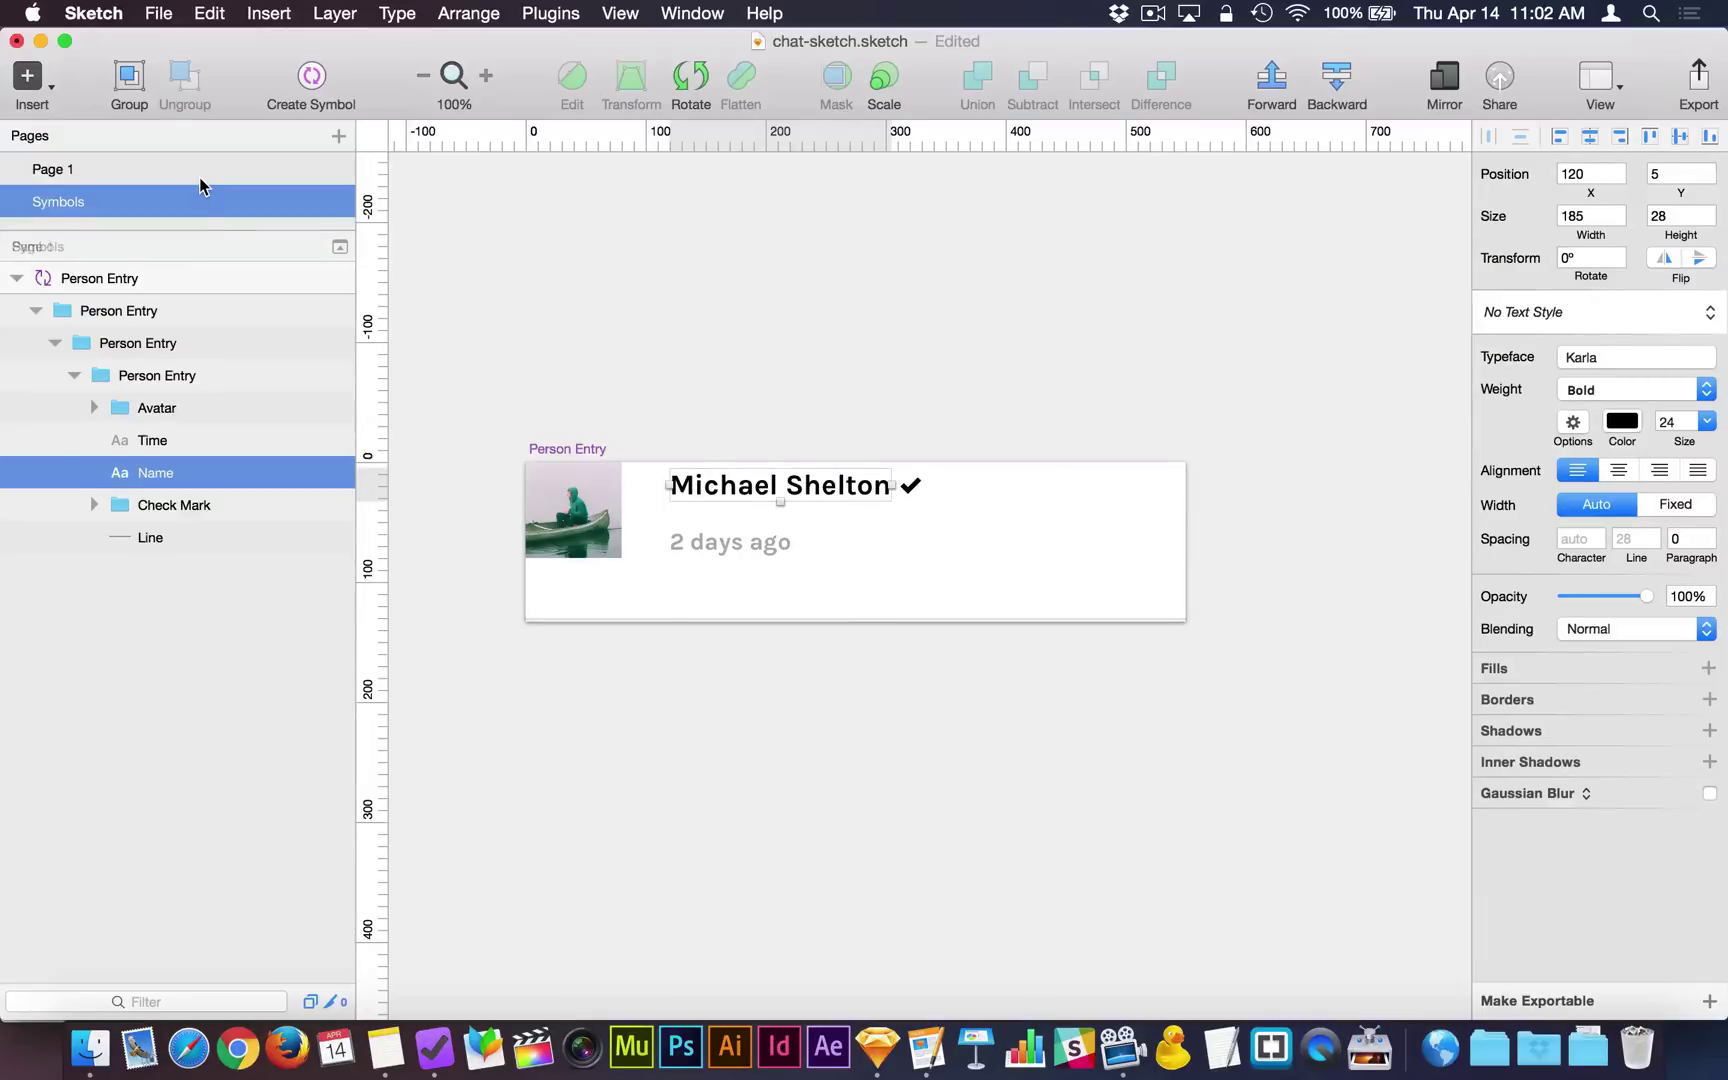
click(200, 170)
click(968, 420)
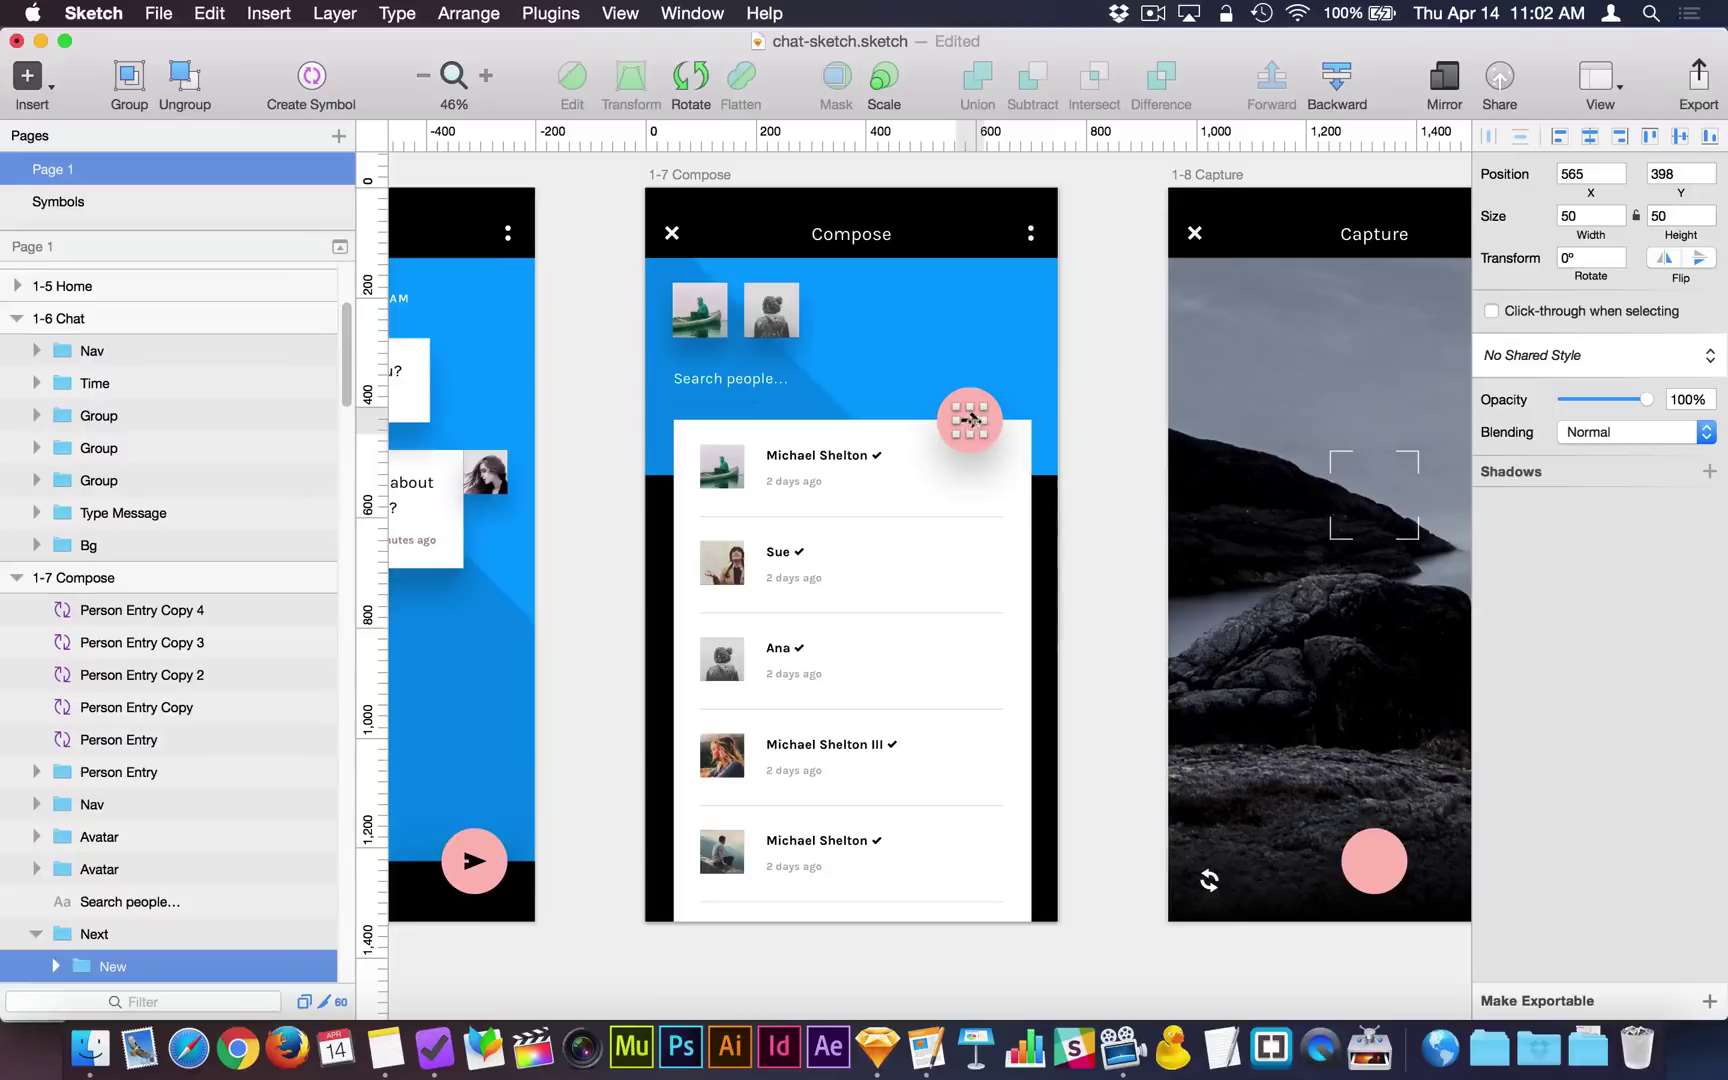
click(312, 78)
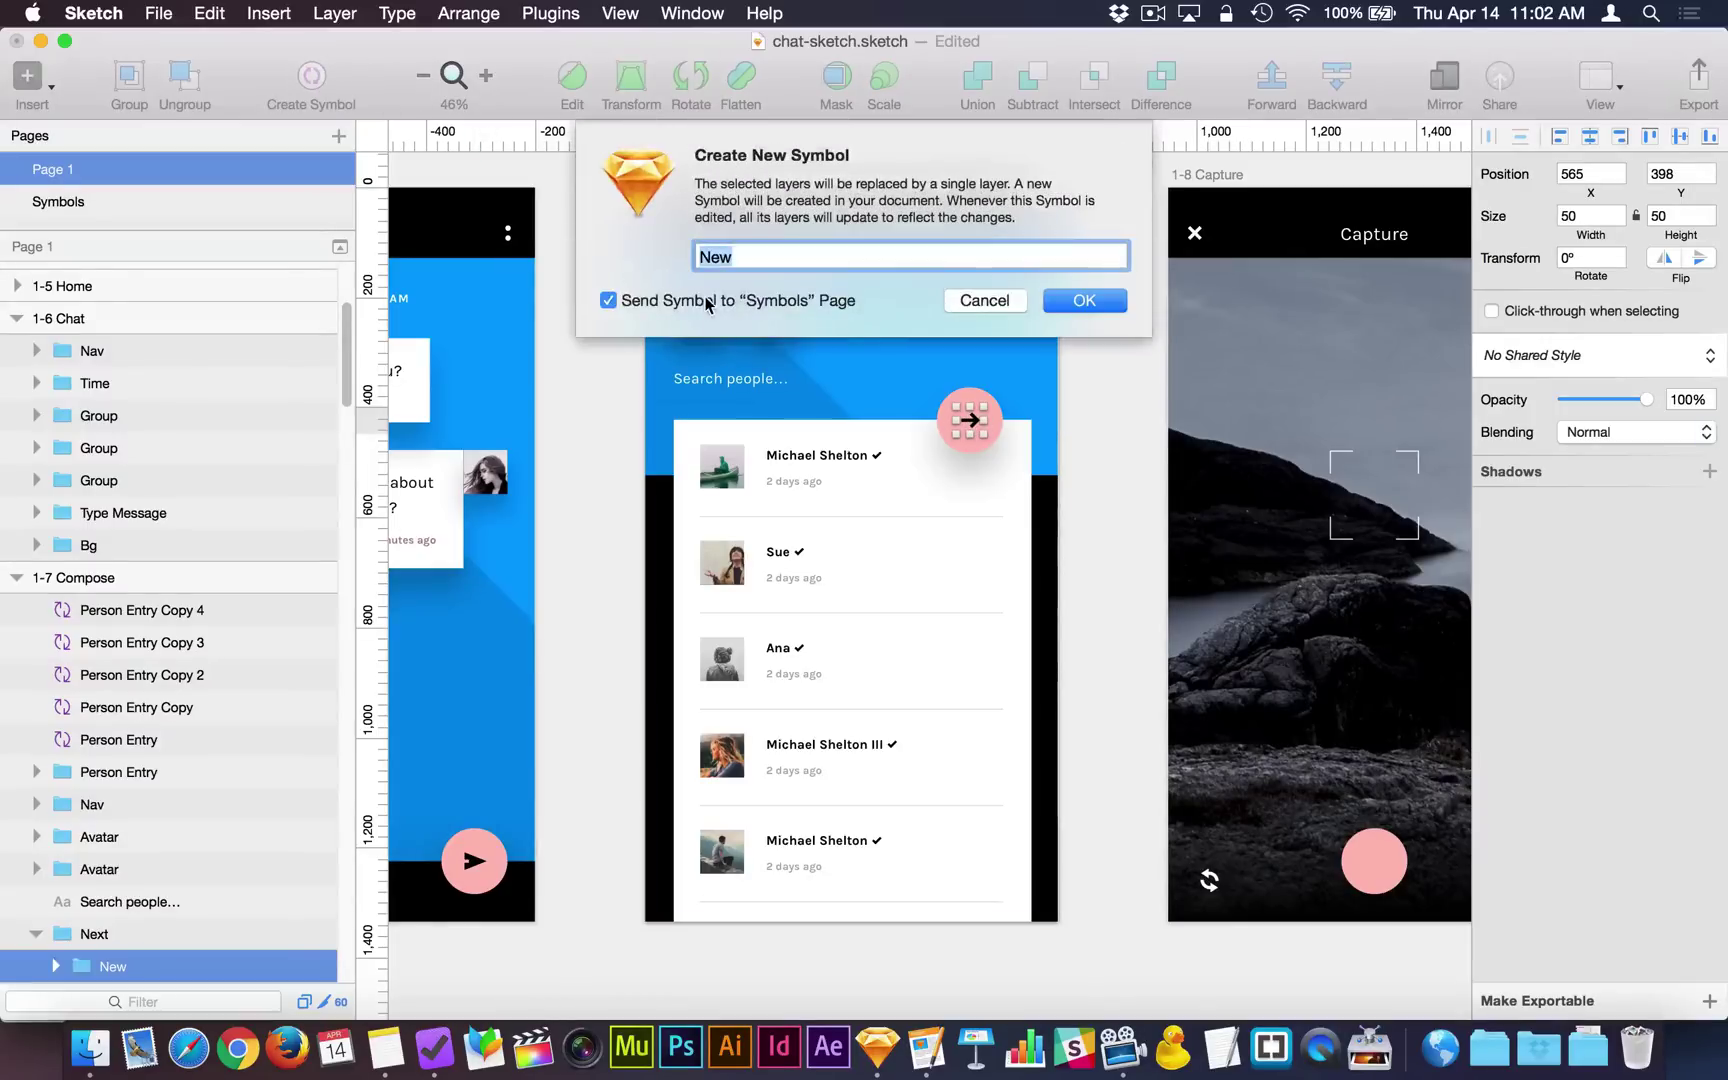
click(607, 300)
click(1066, 301)
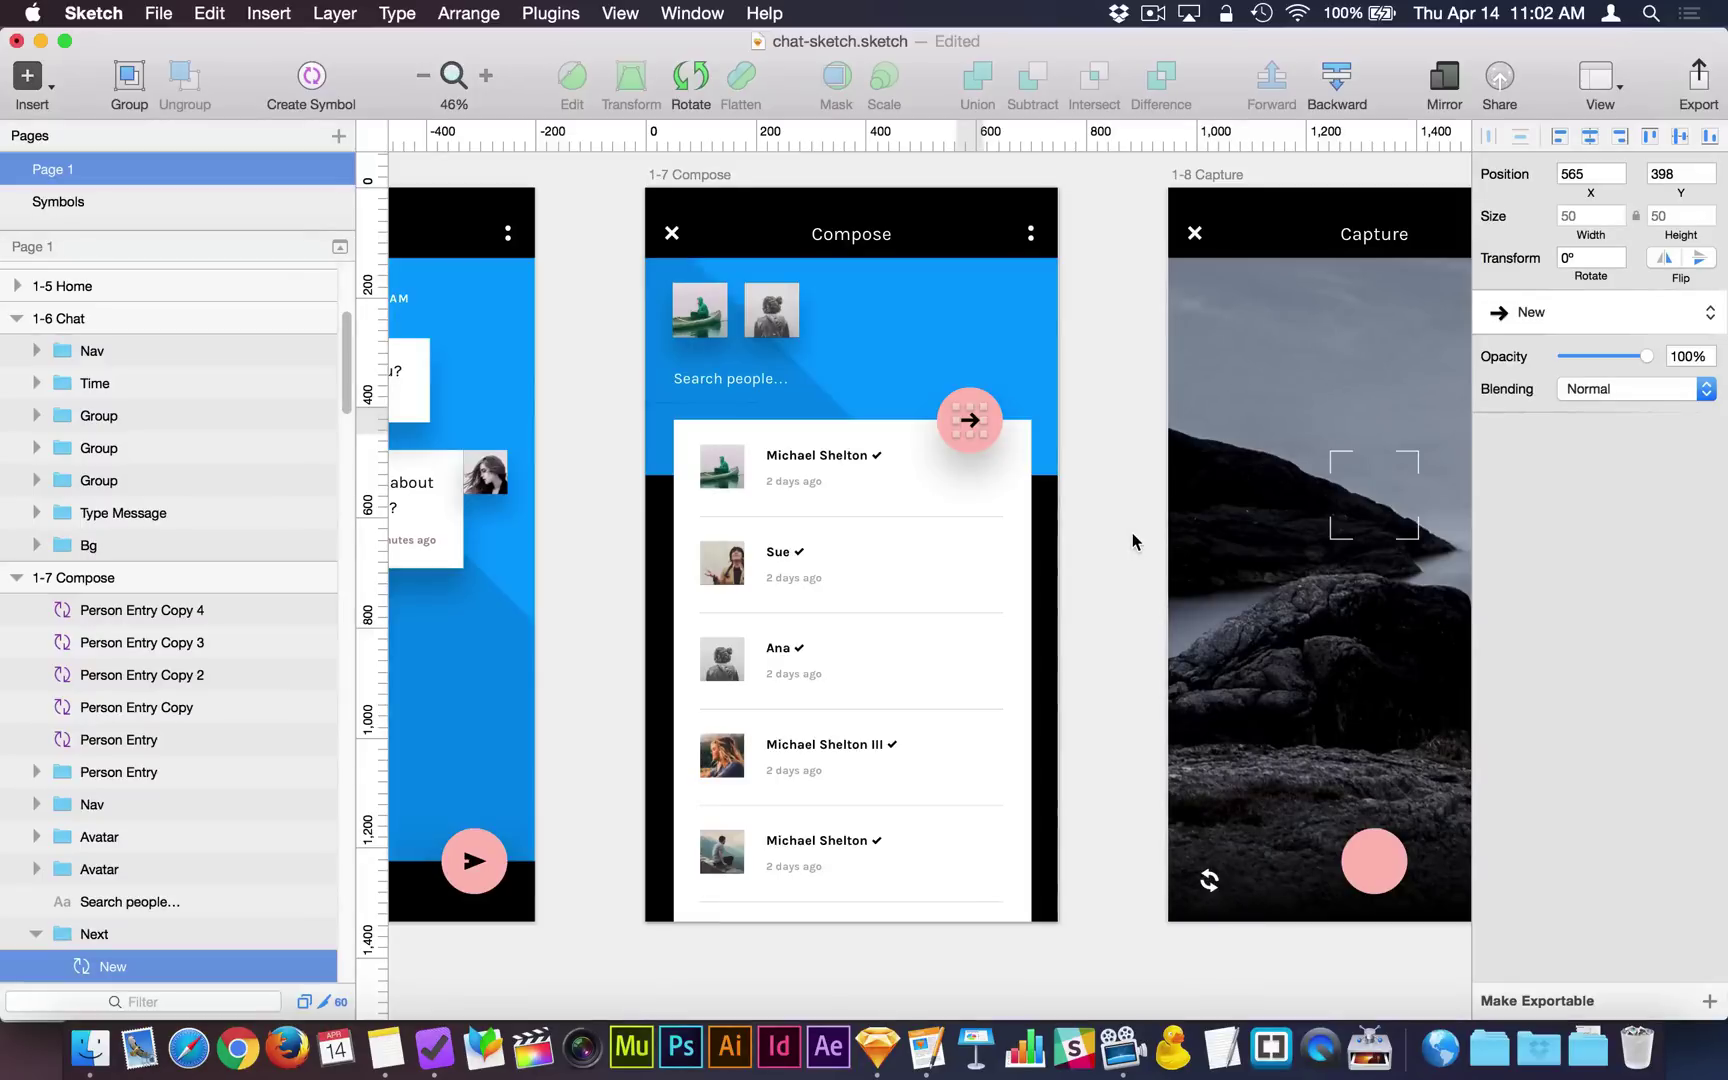
scroll(177, 548, up, 6)
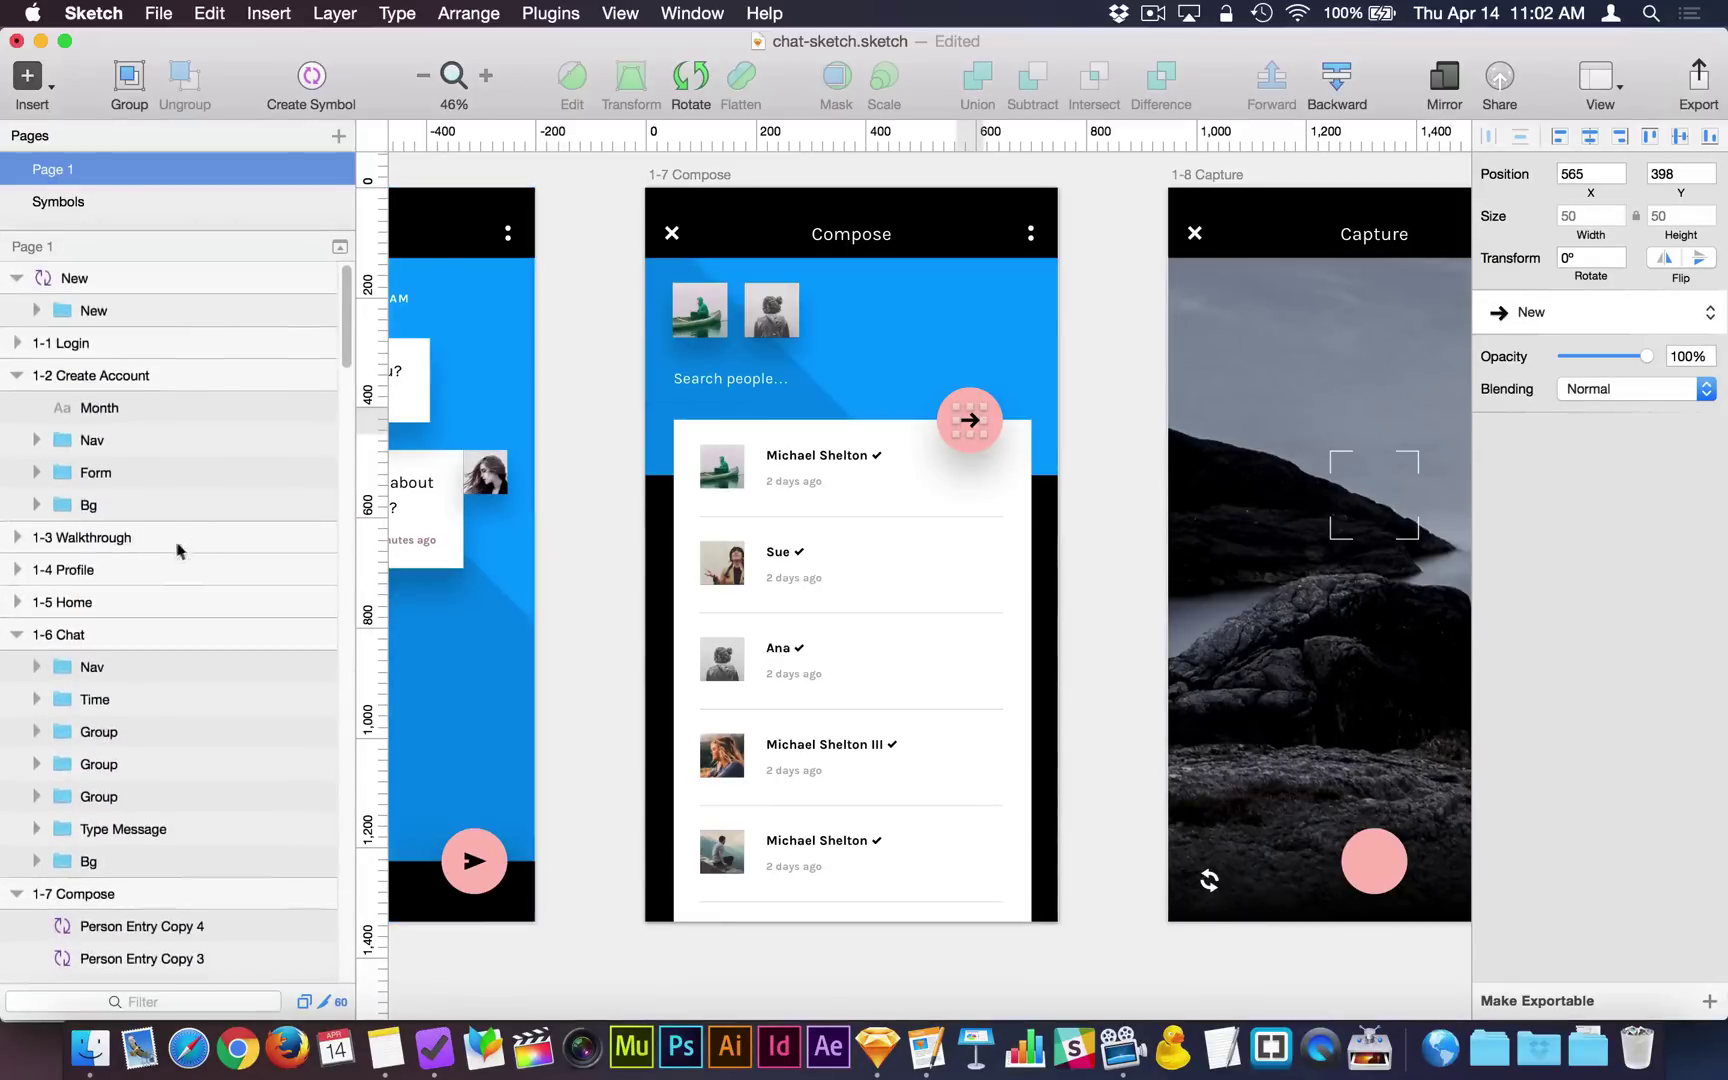
click(183, 277)
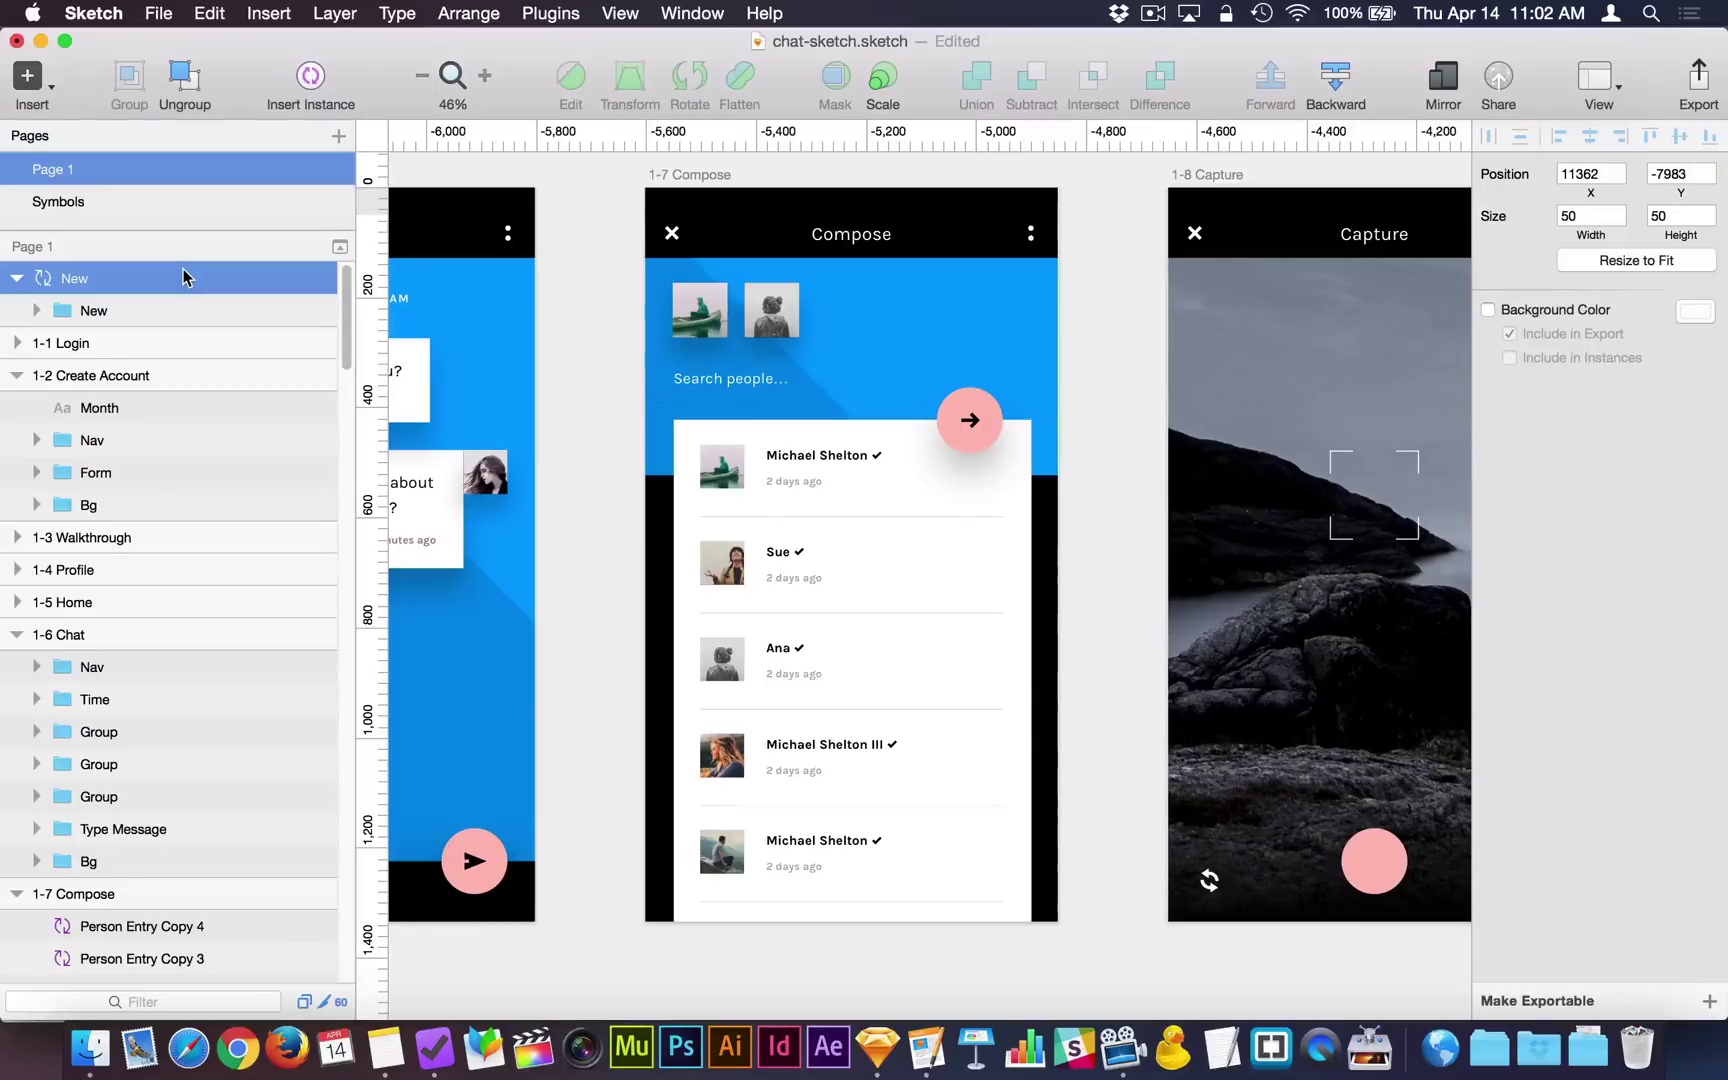
key(super+2)
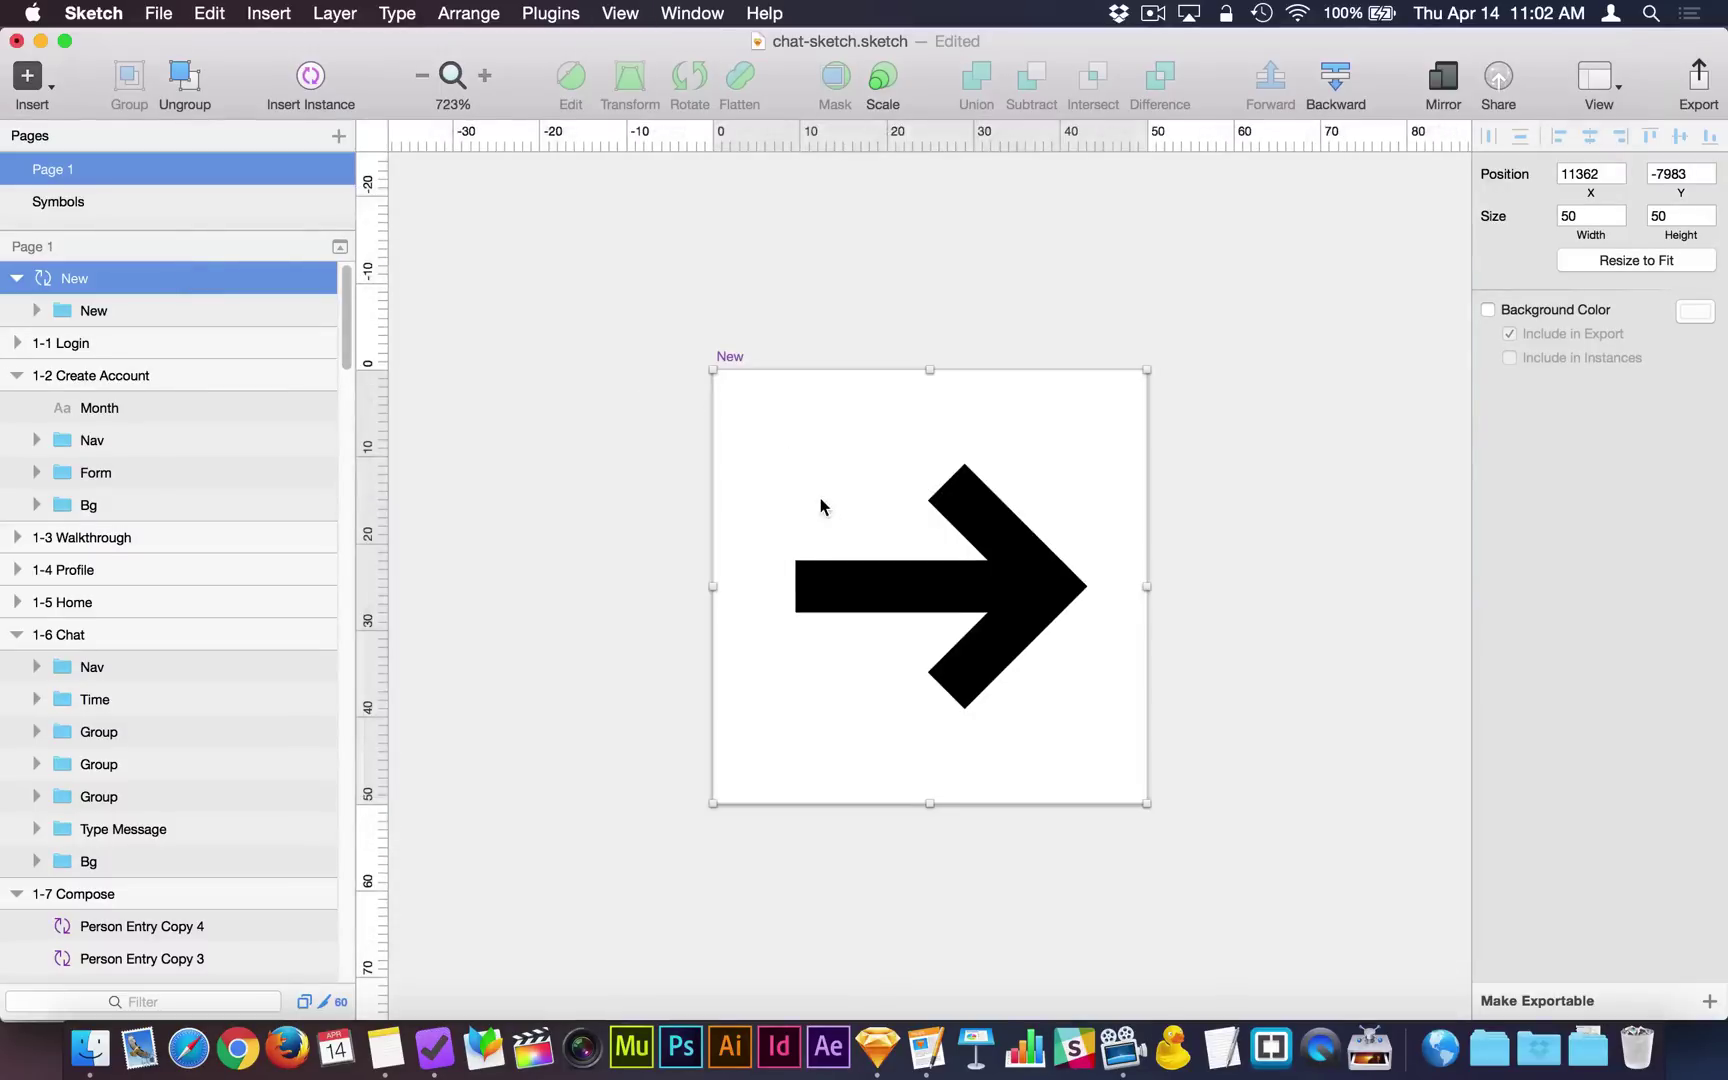
scroll(820, 505, down, 10)
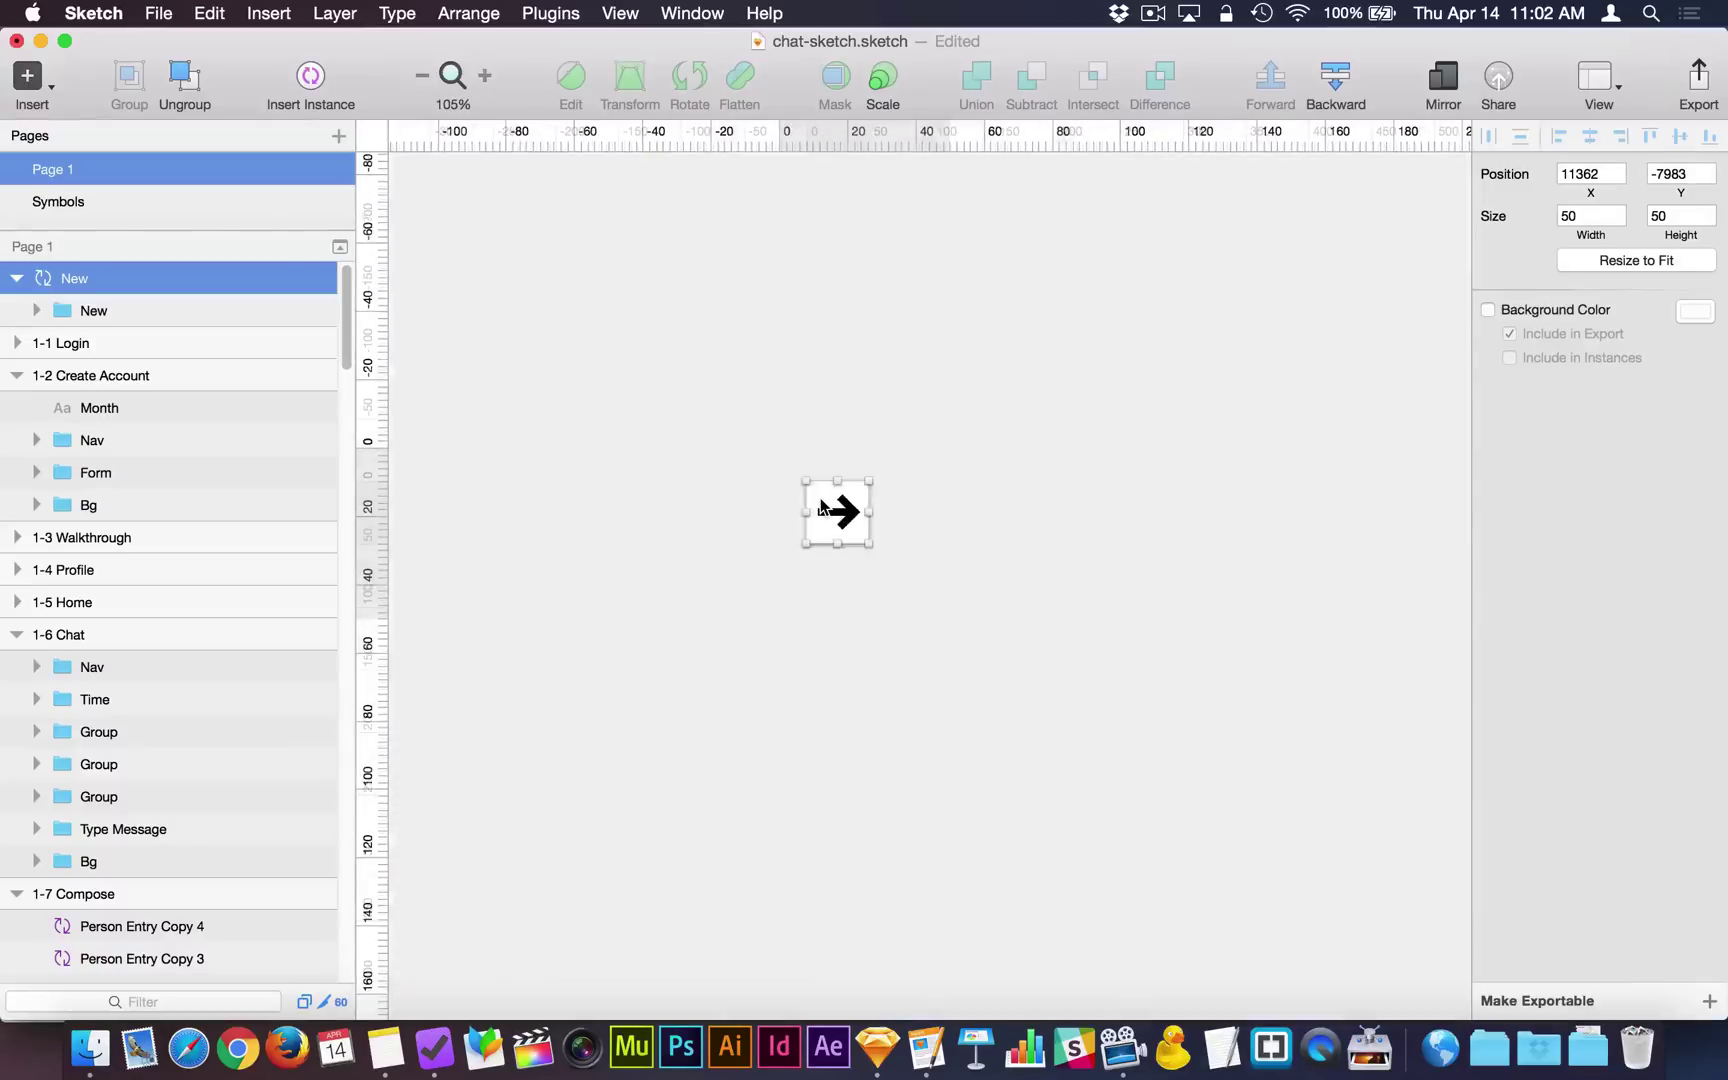
scroll(822, 505, down, 15)
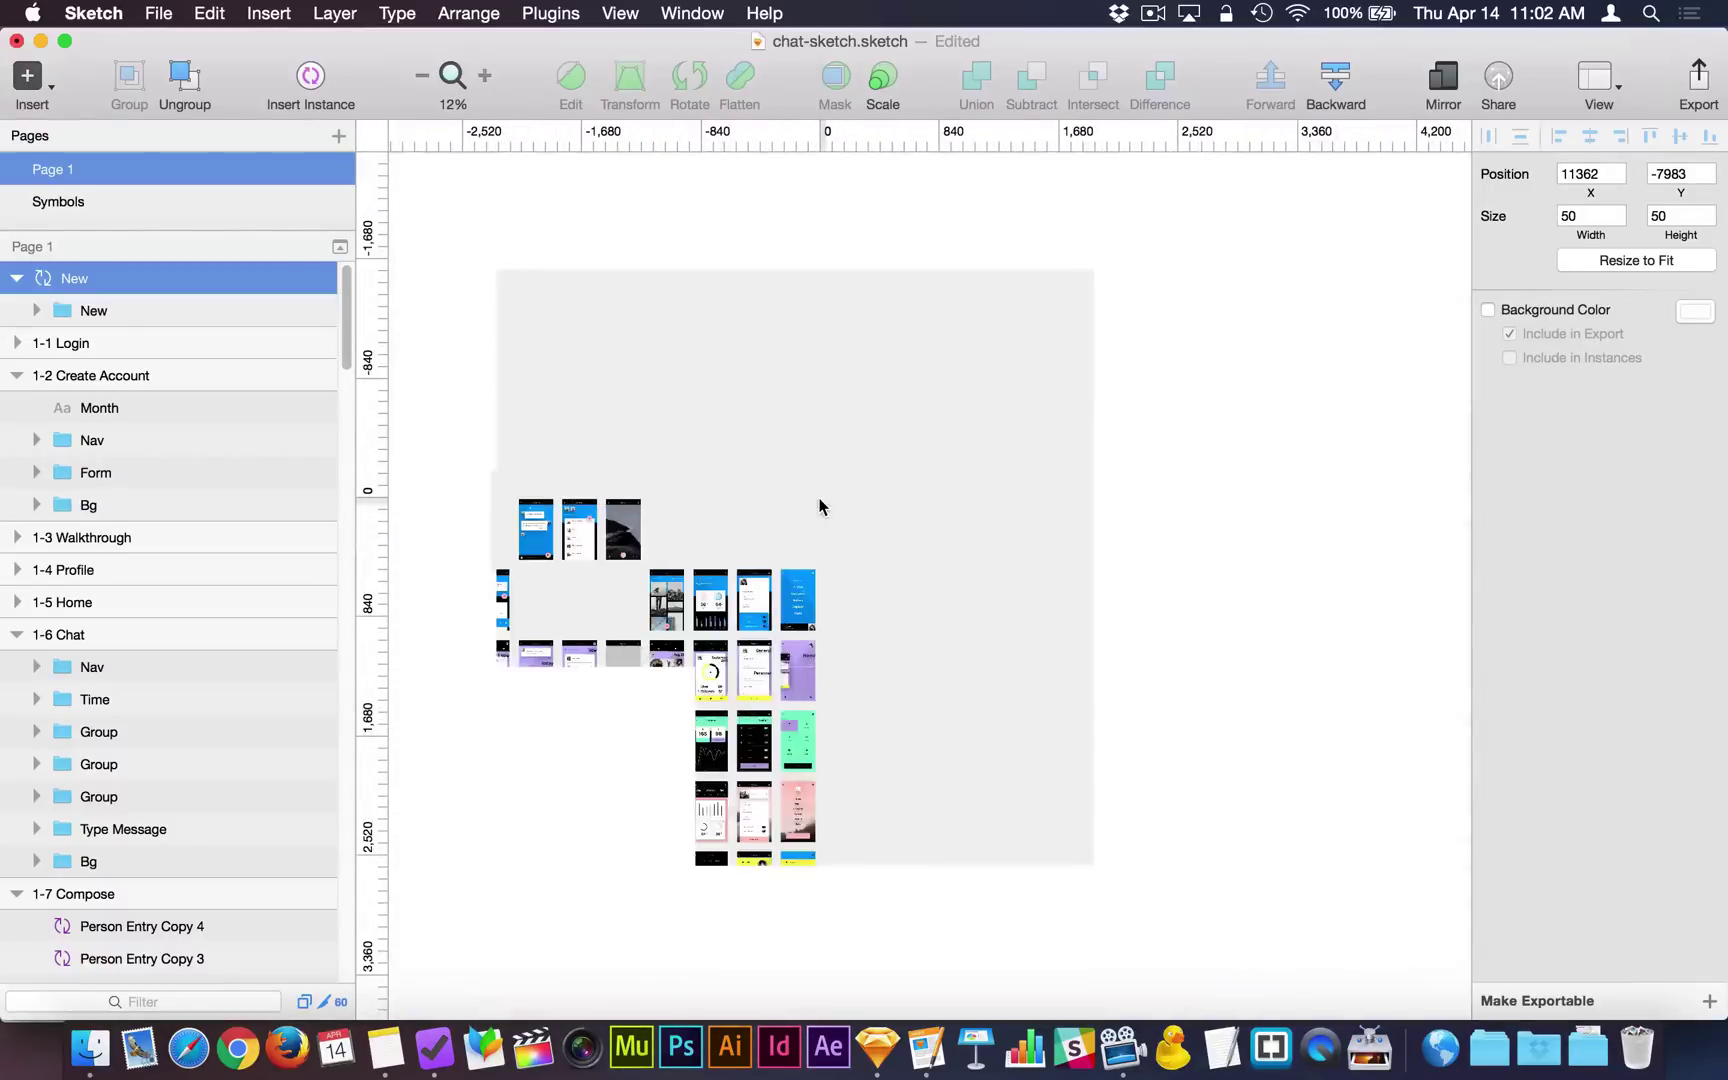
scroll(803, 582, up, 4)
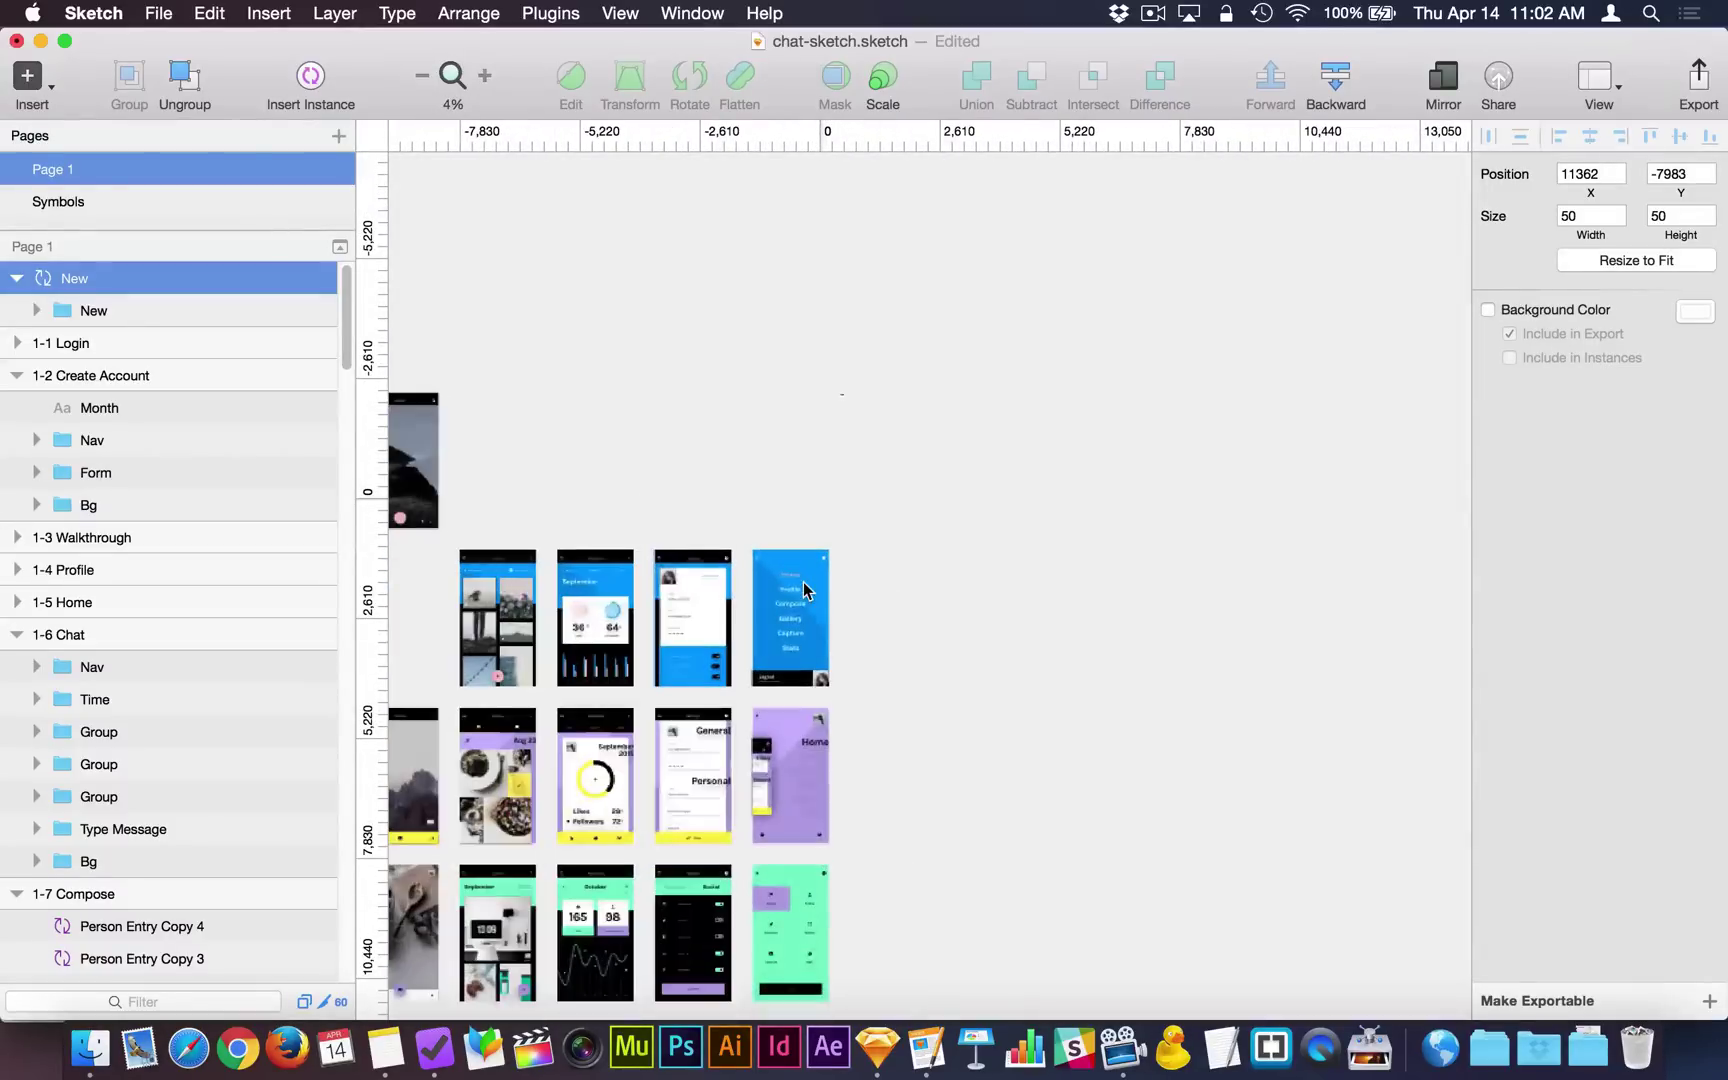
scroll(803, 582, left, 10)
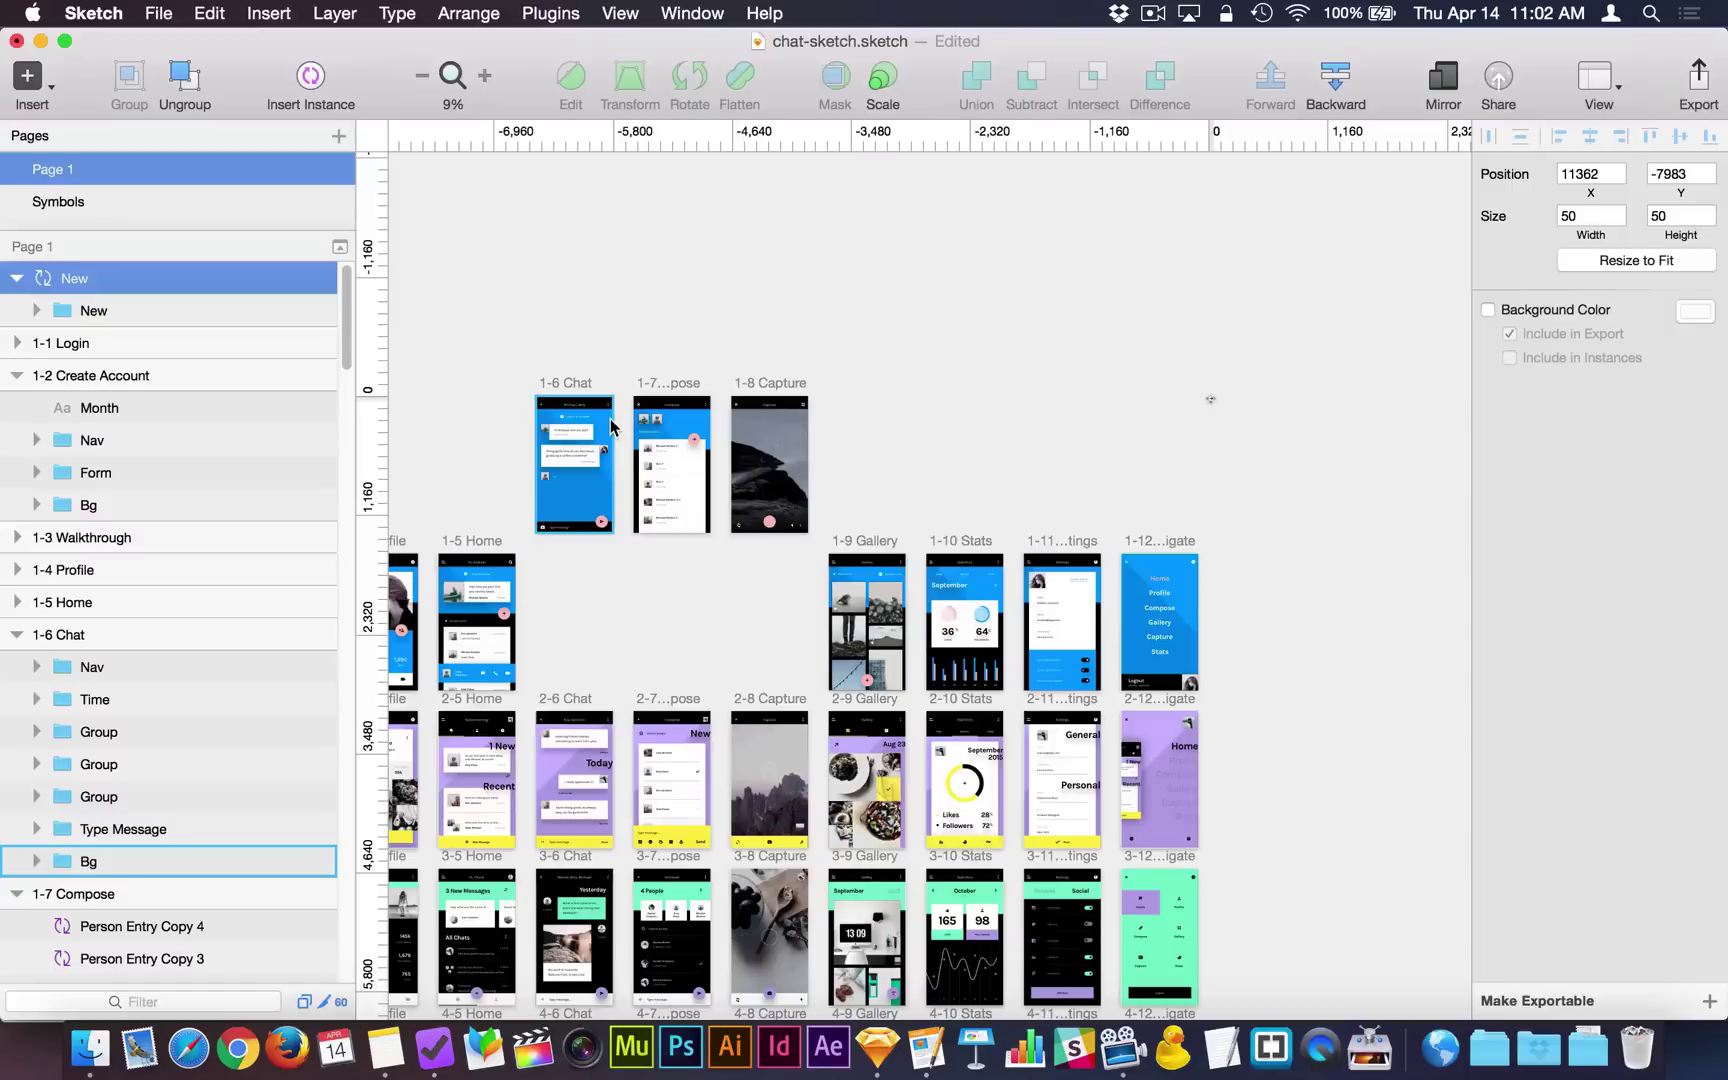
click(1279, 406)
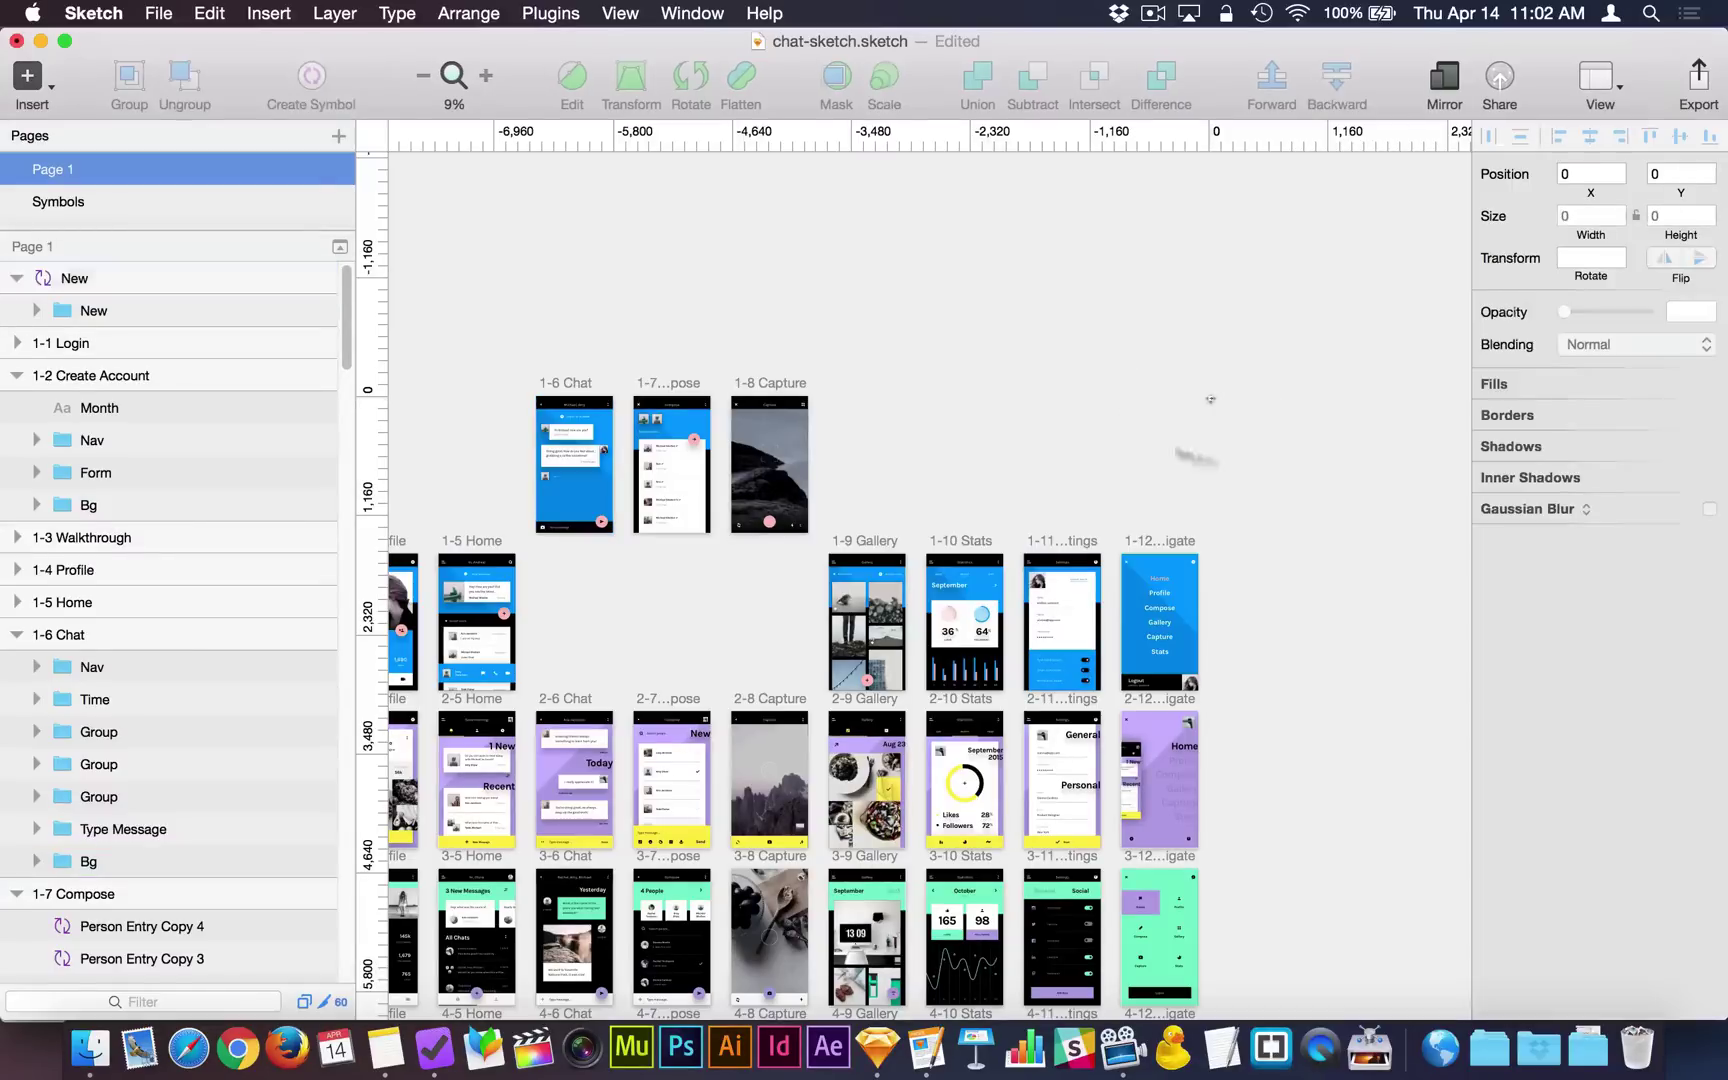
scroll(608, 445, up, 5)
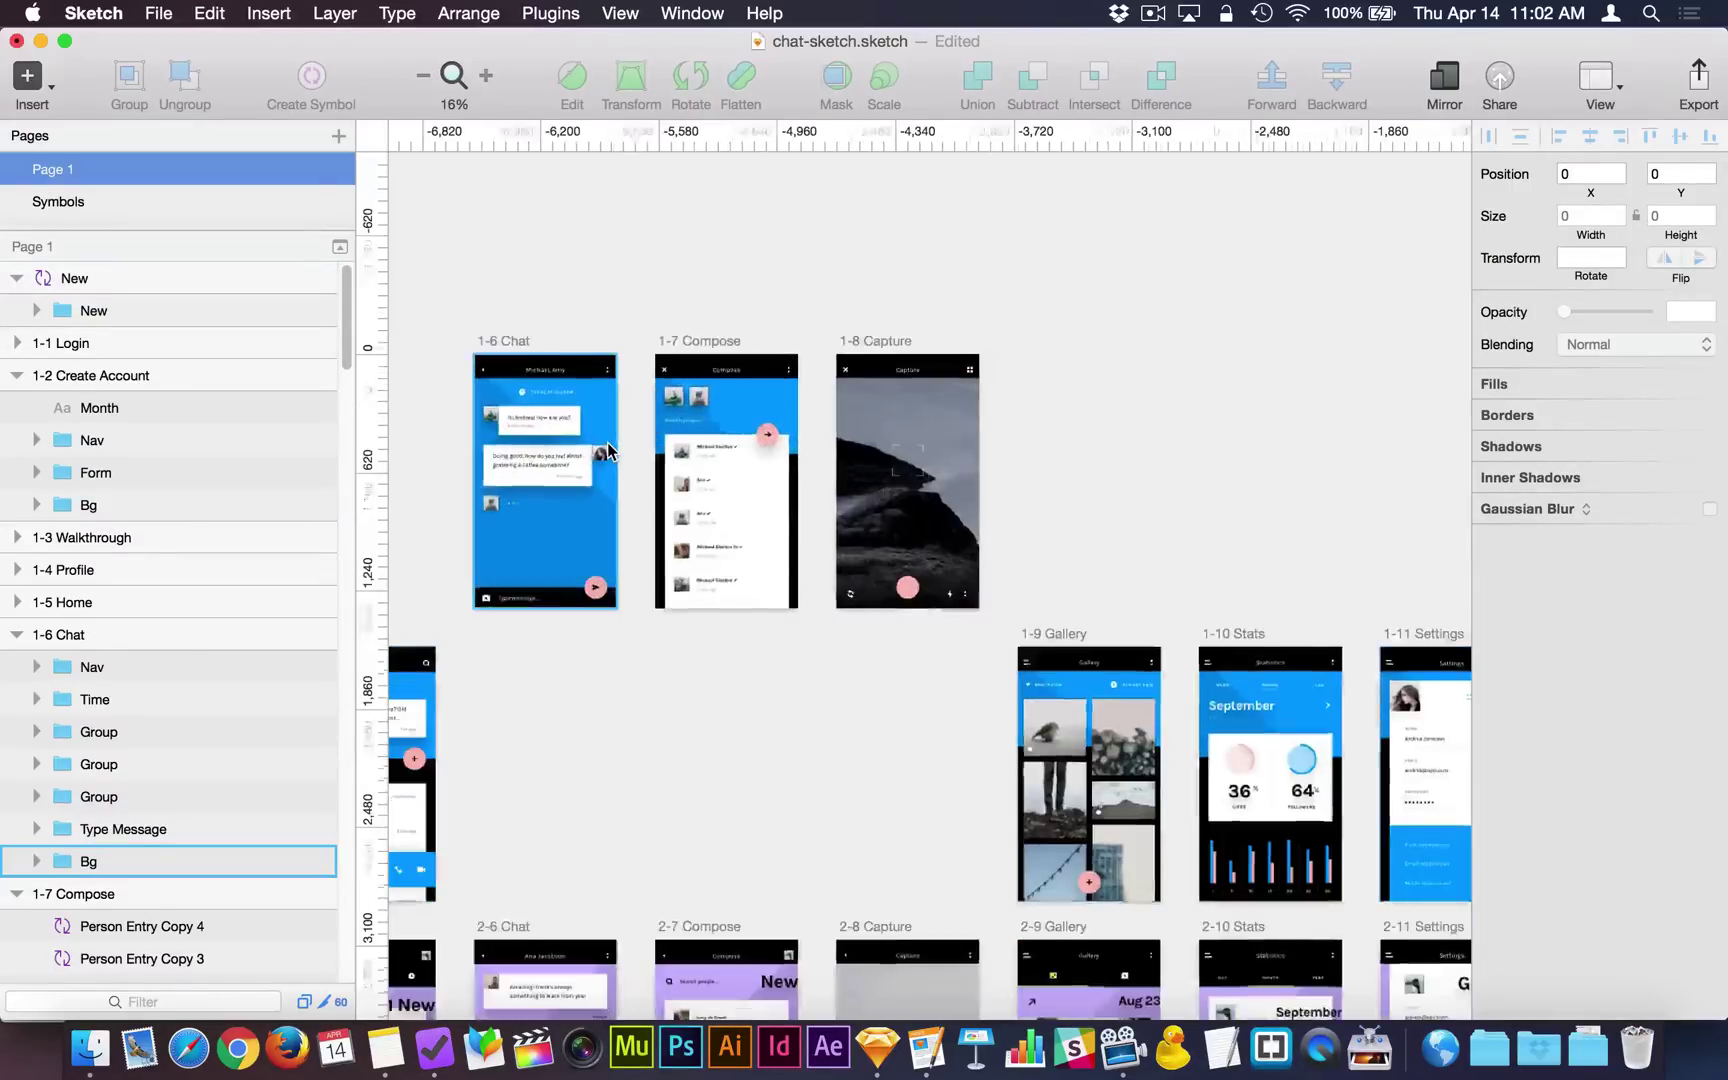
scroll(605, 443, left, 3)
scroll(605, 443, up, 2)
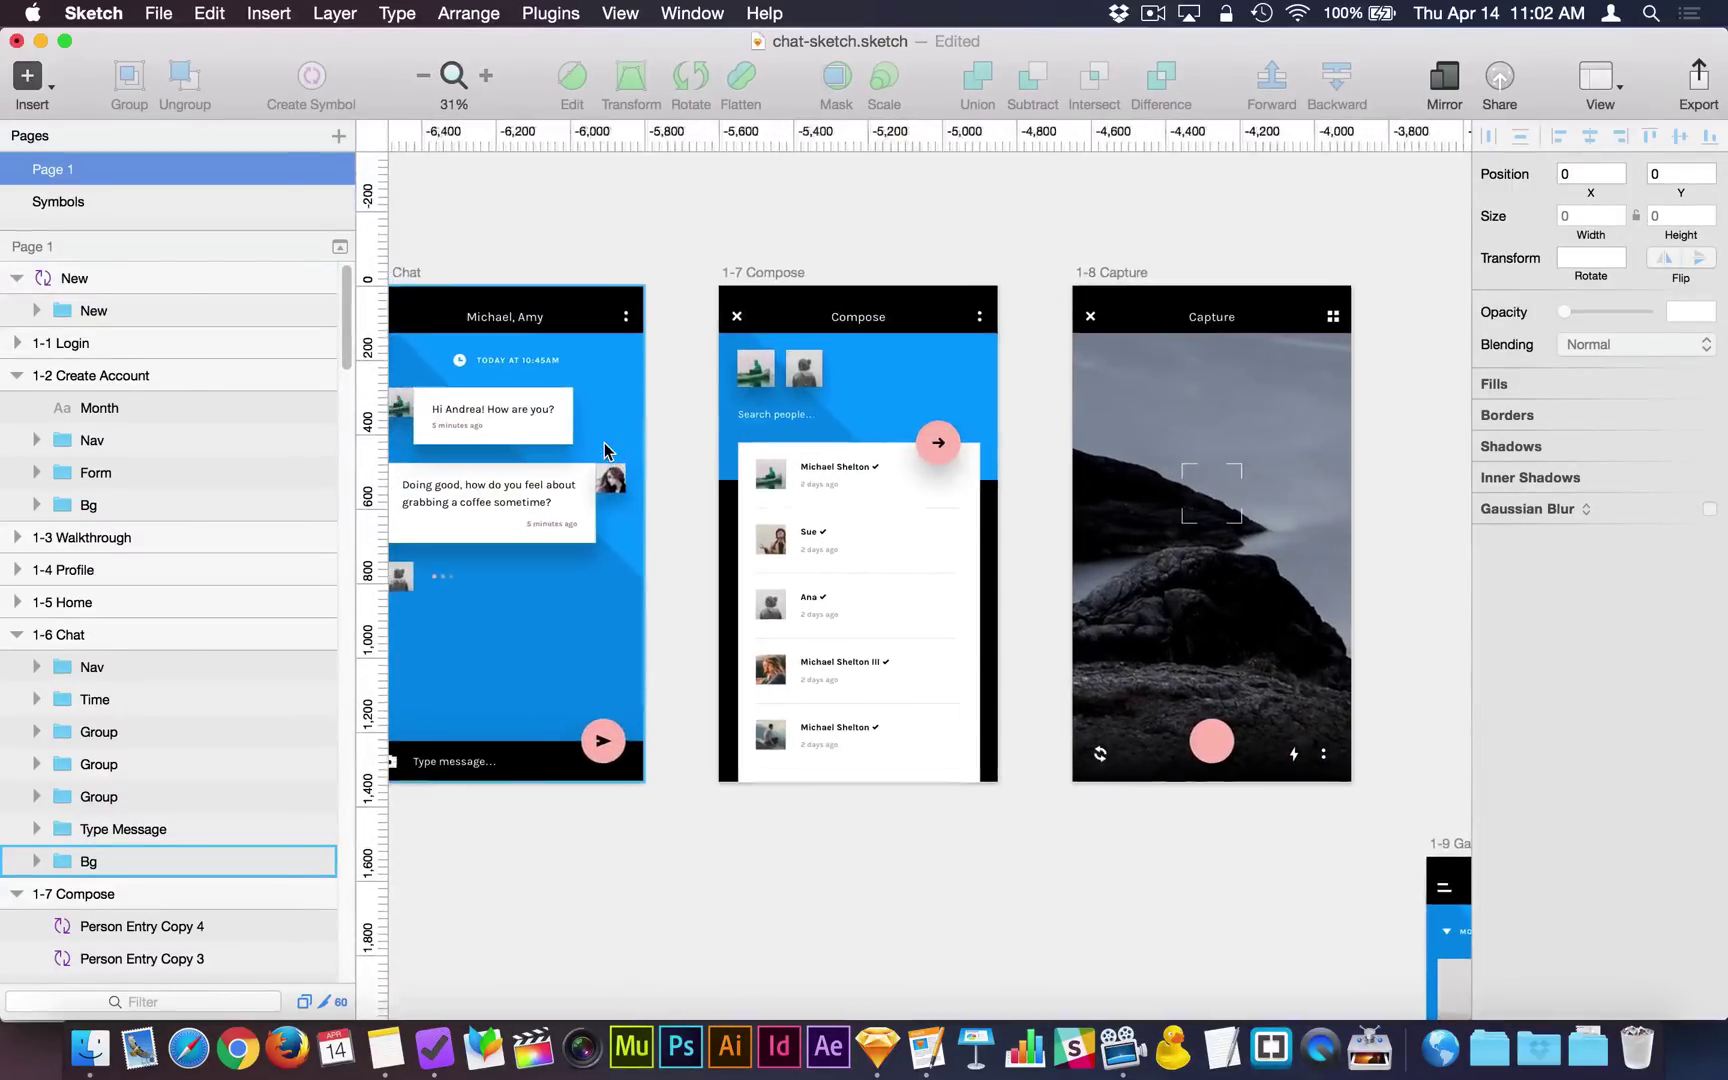
scroll(603, 441, left, 2)
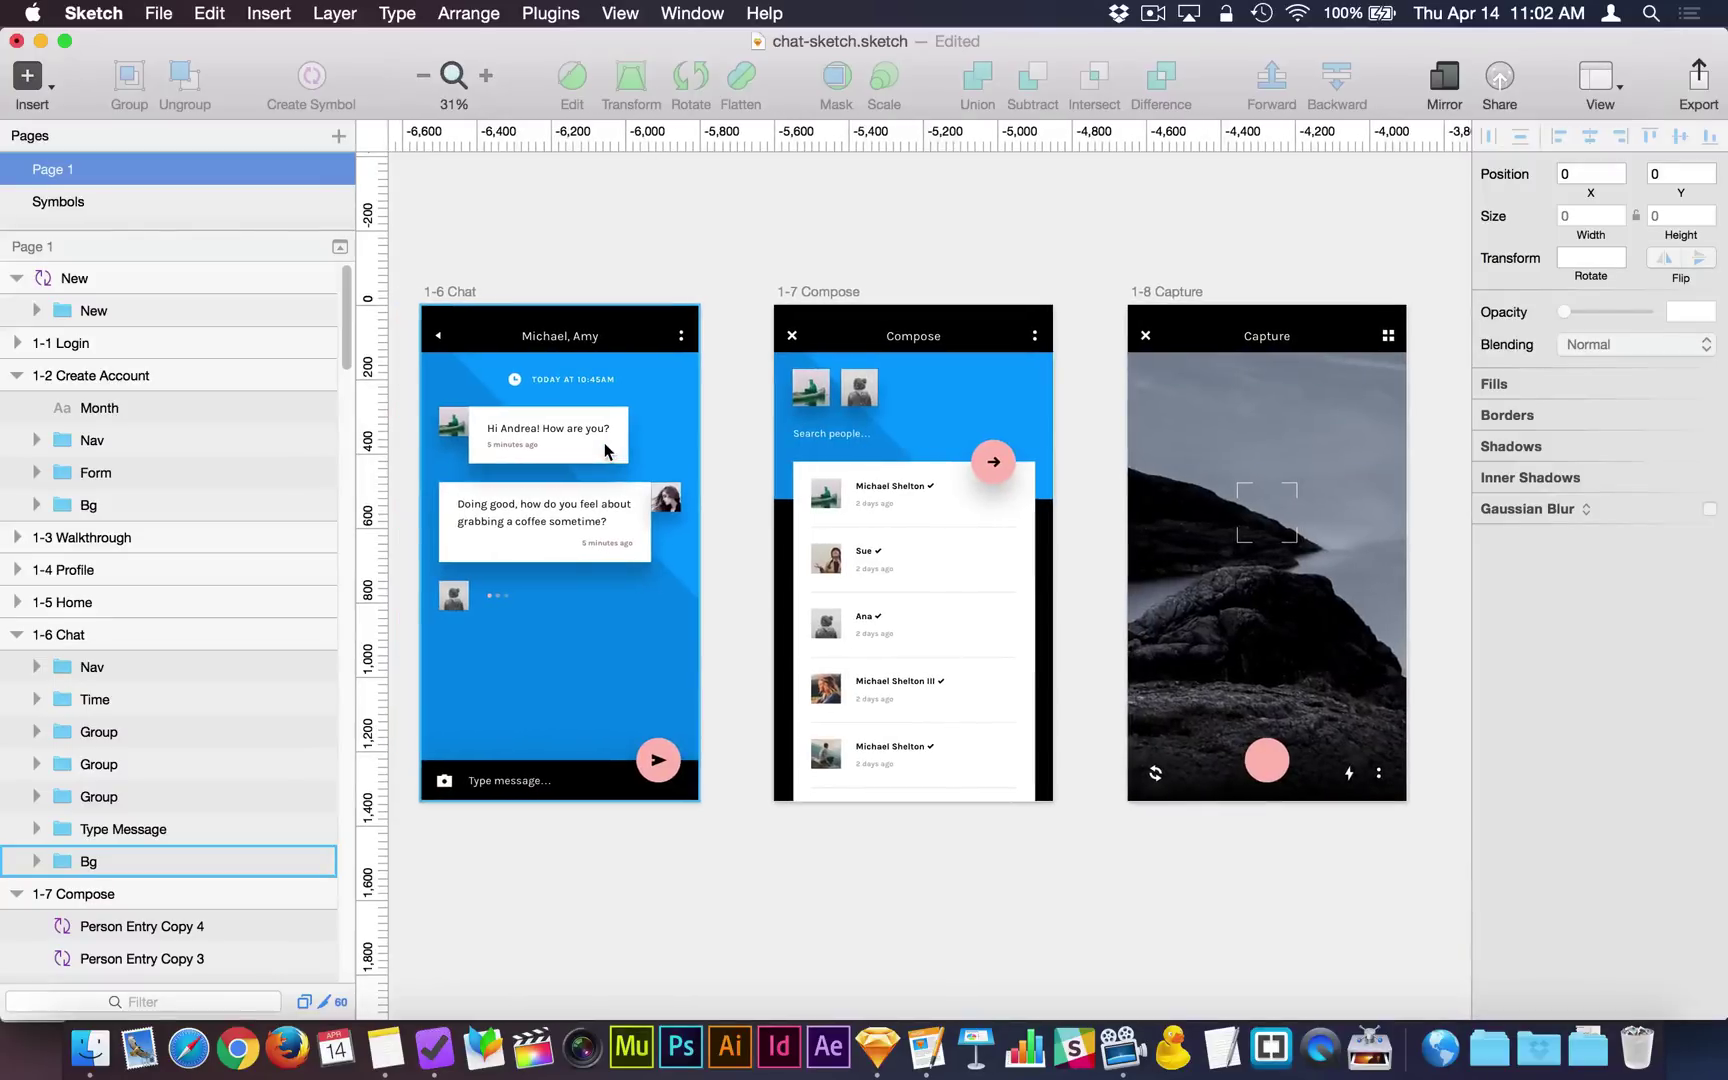
scroll(886, 520, up, 3)
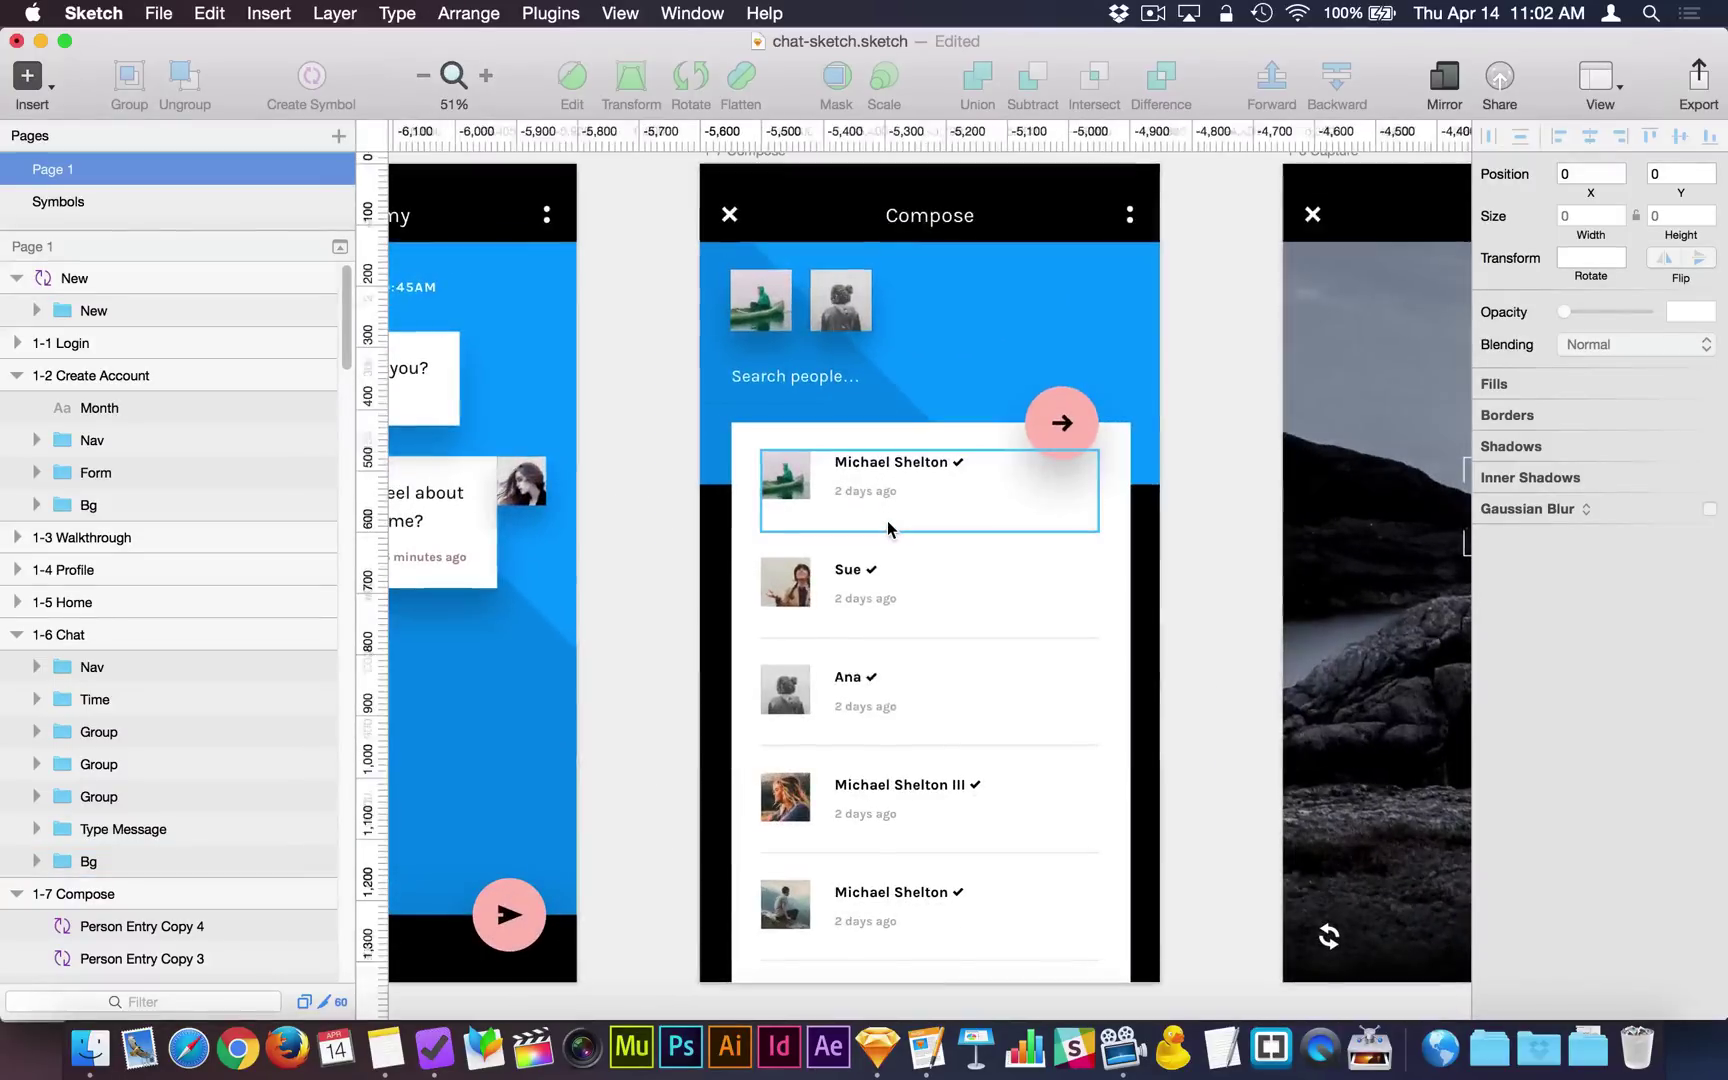
scroll(887, 520, down, 2)
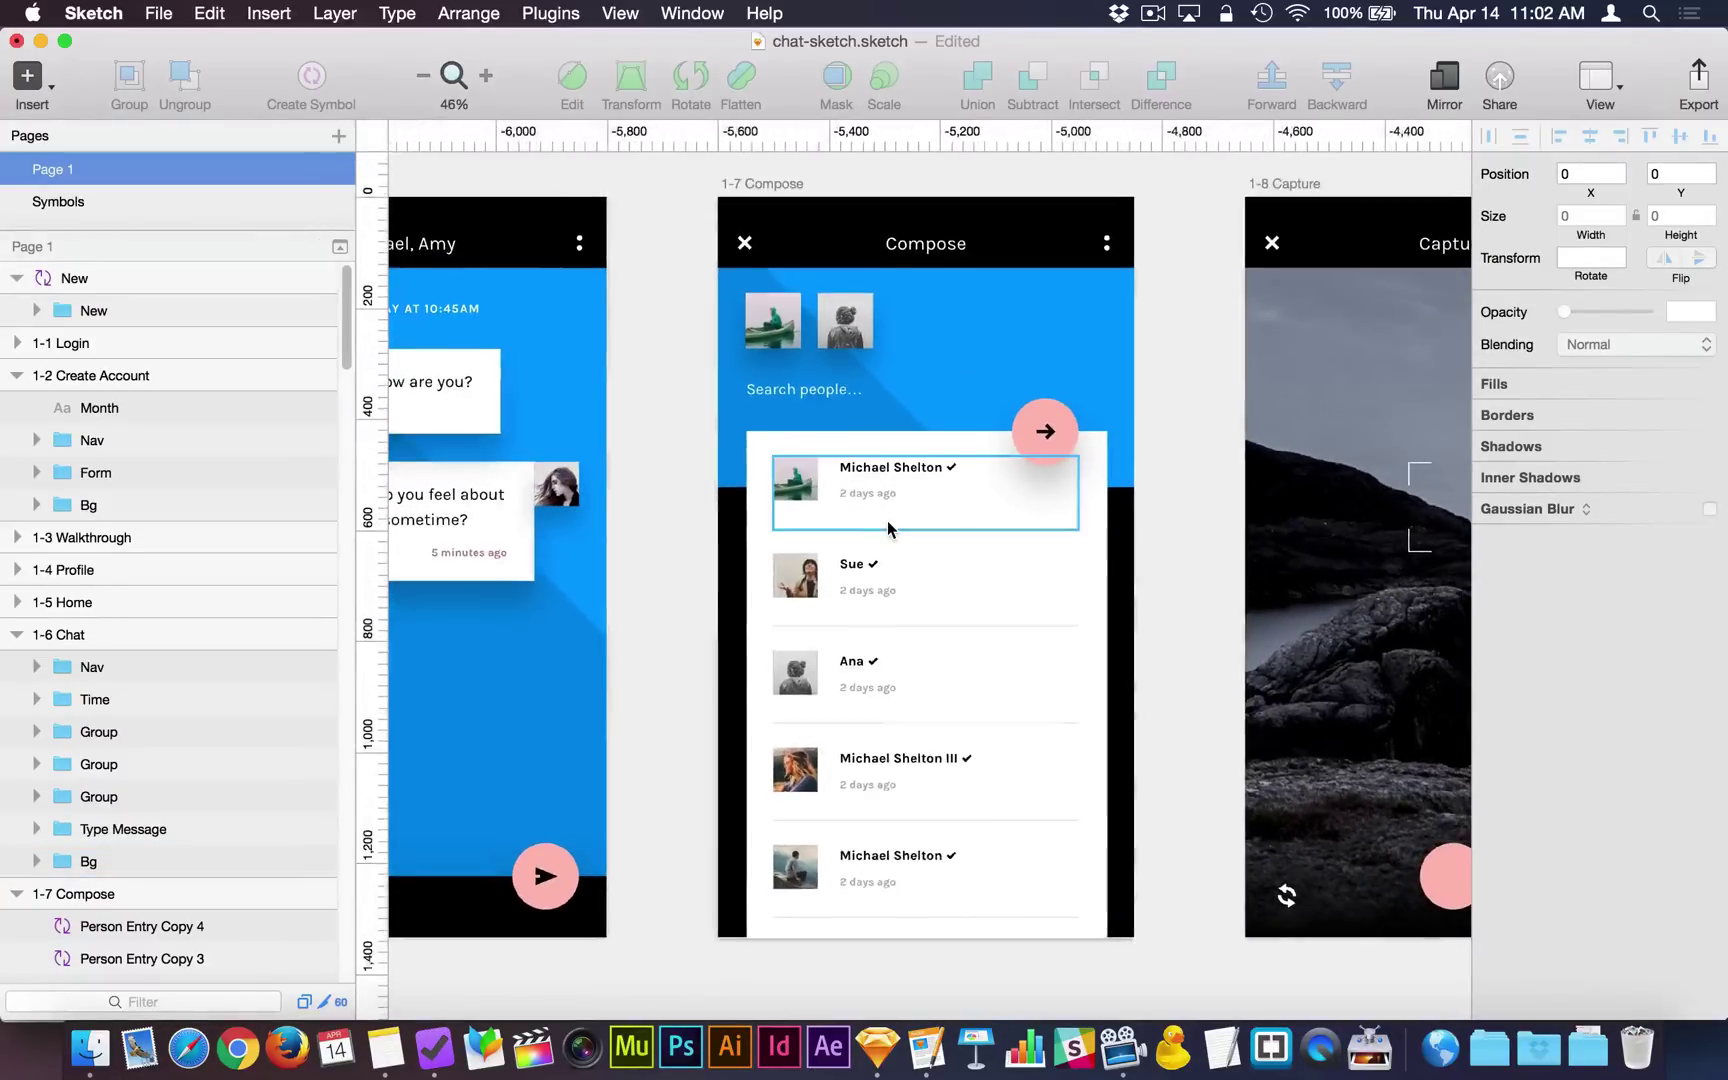
scroll(887, 520, right, 1)
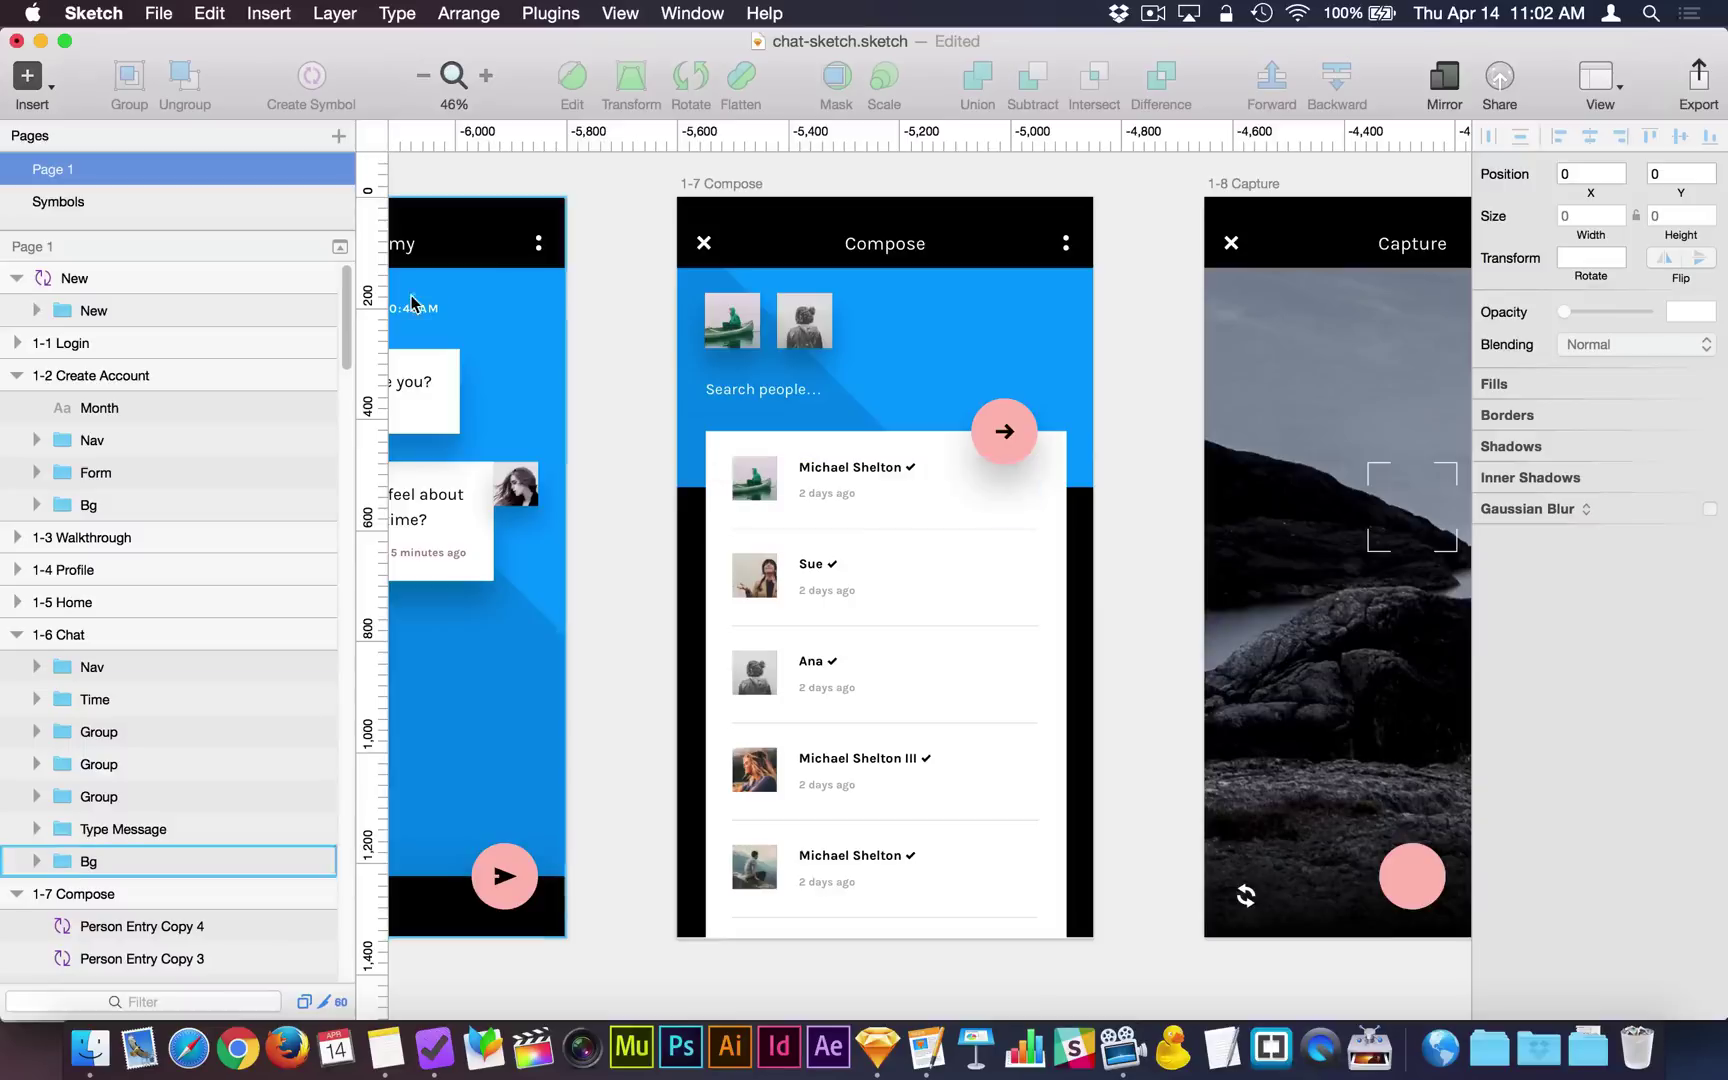
click(135, 202)
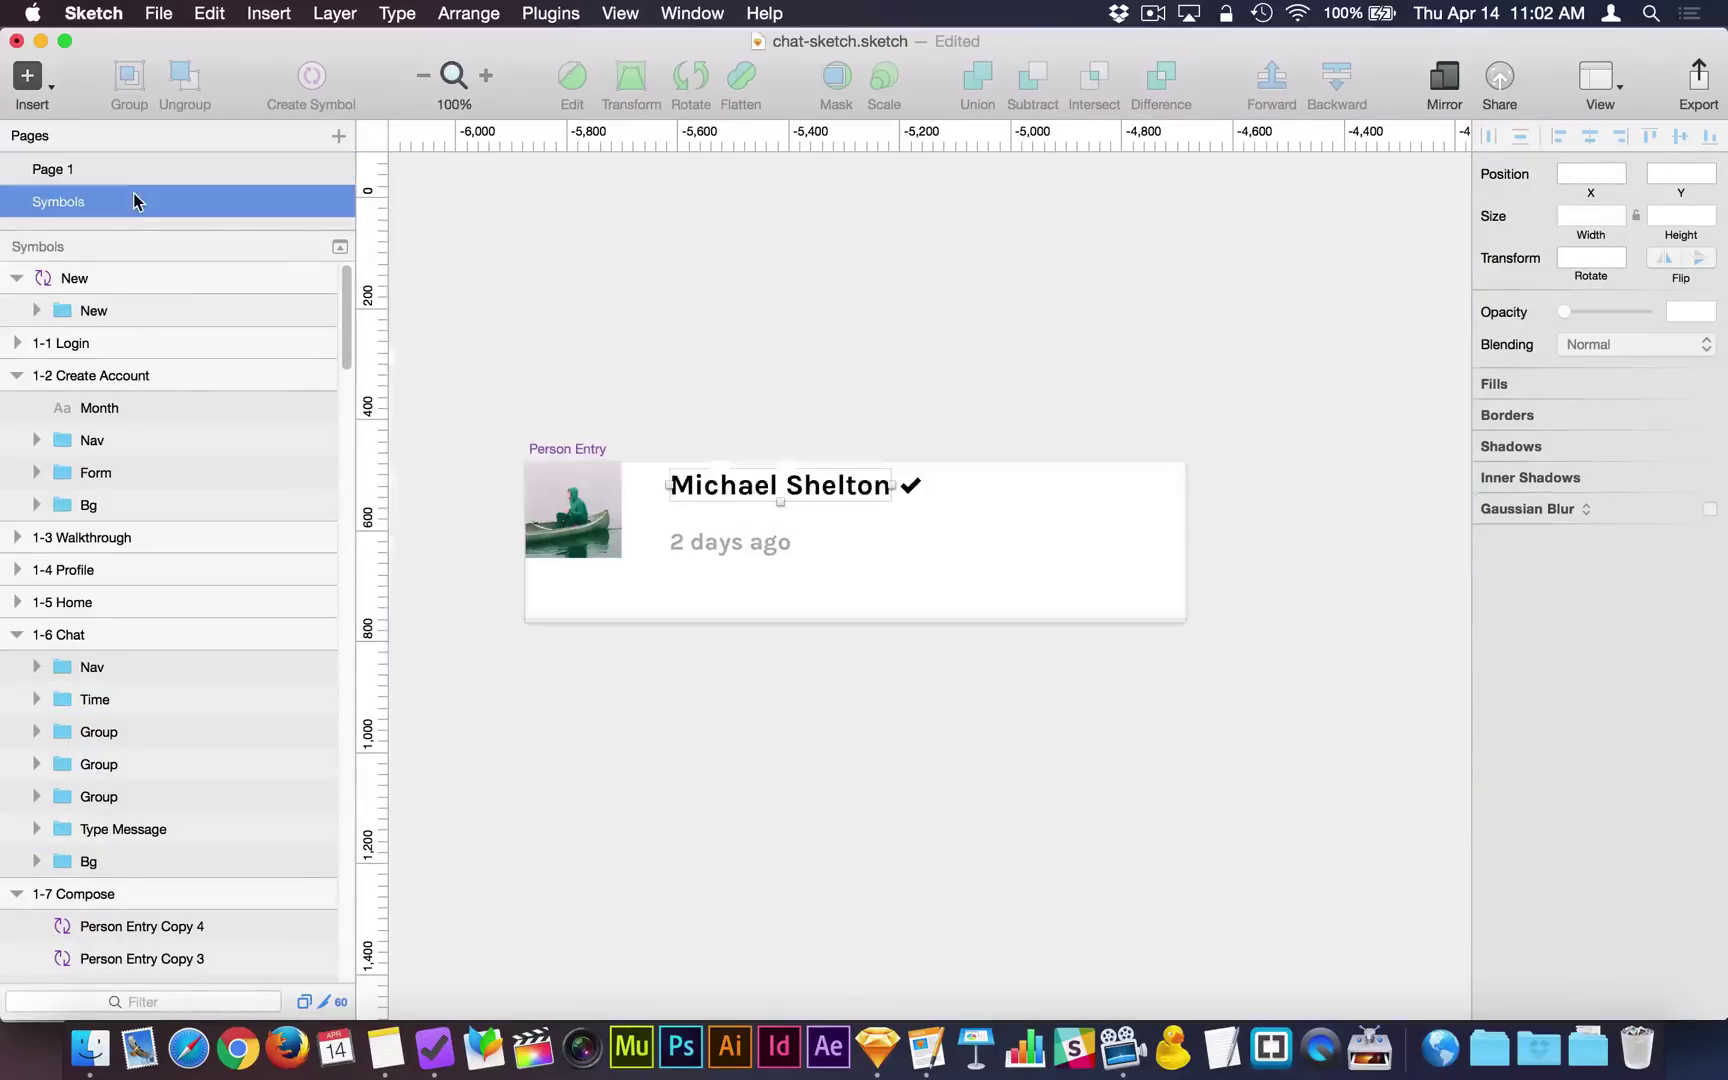
click(701, 410)
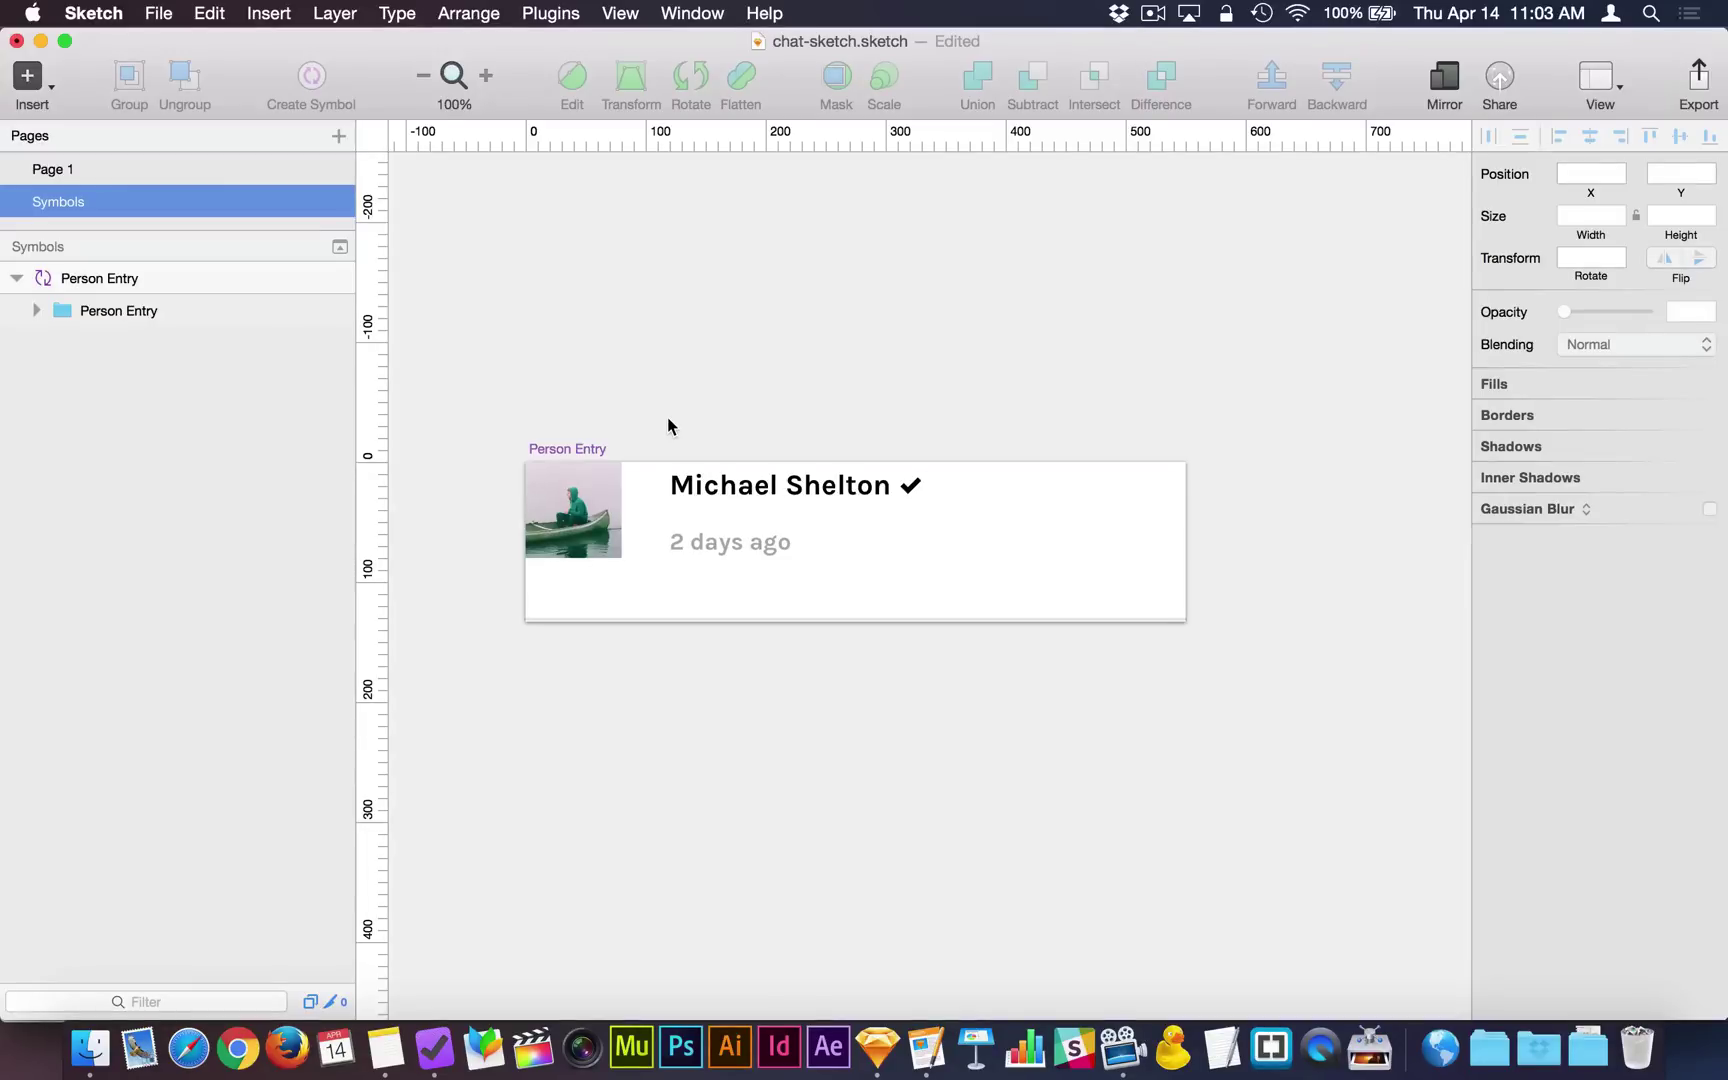
click(214, 172)
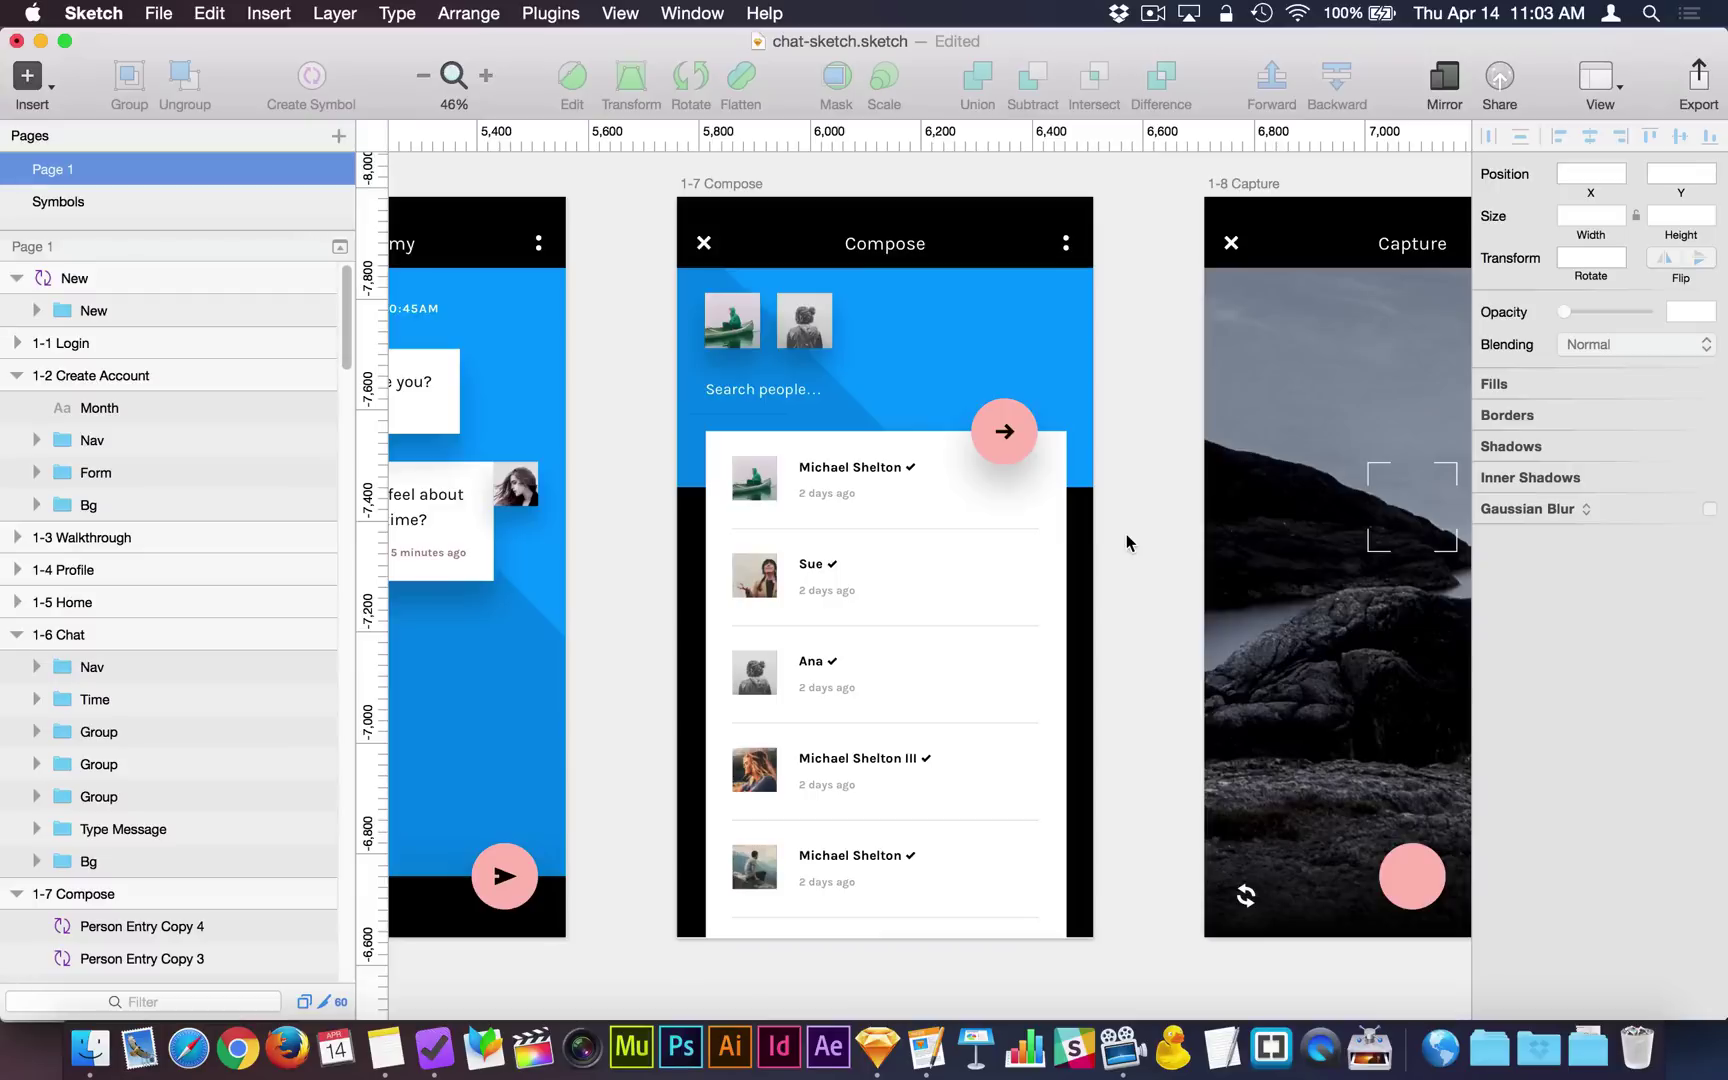
click(144, 192)
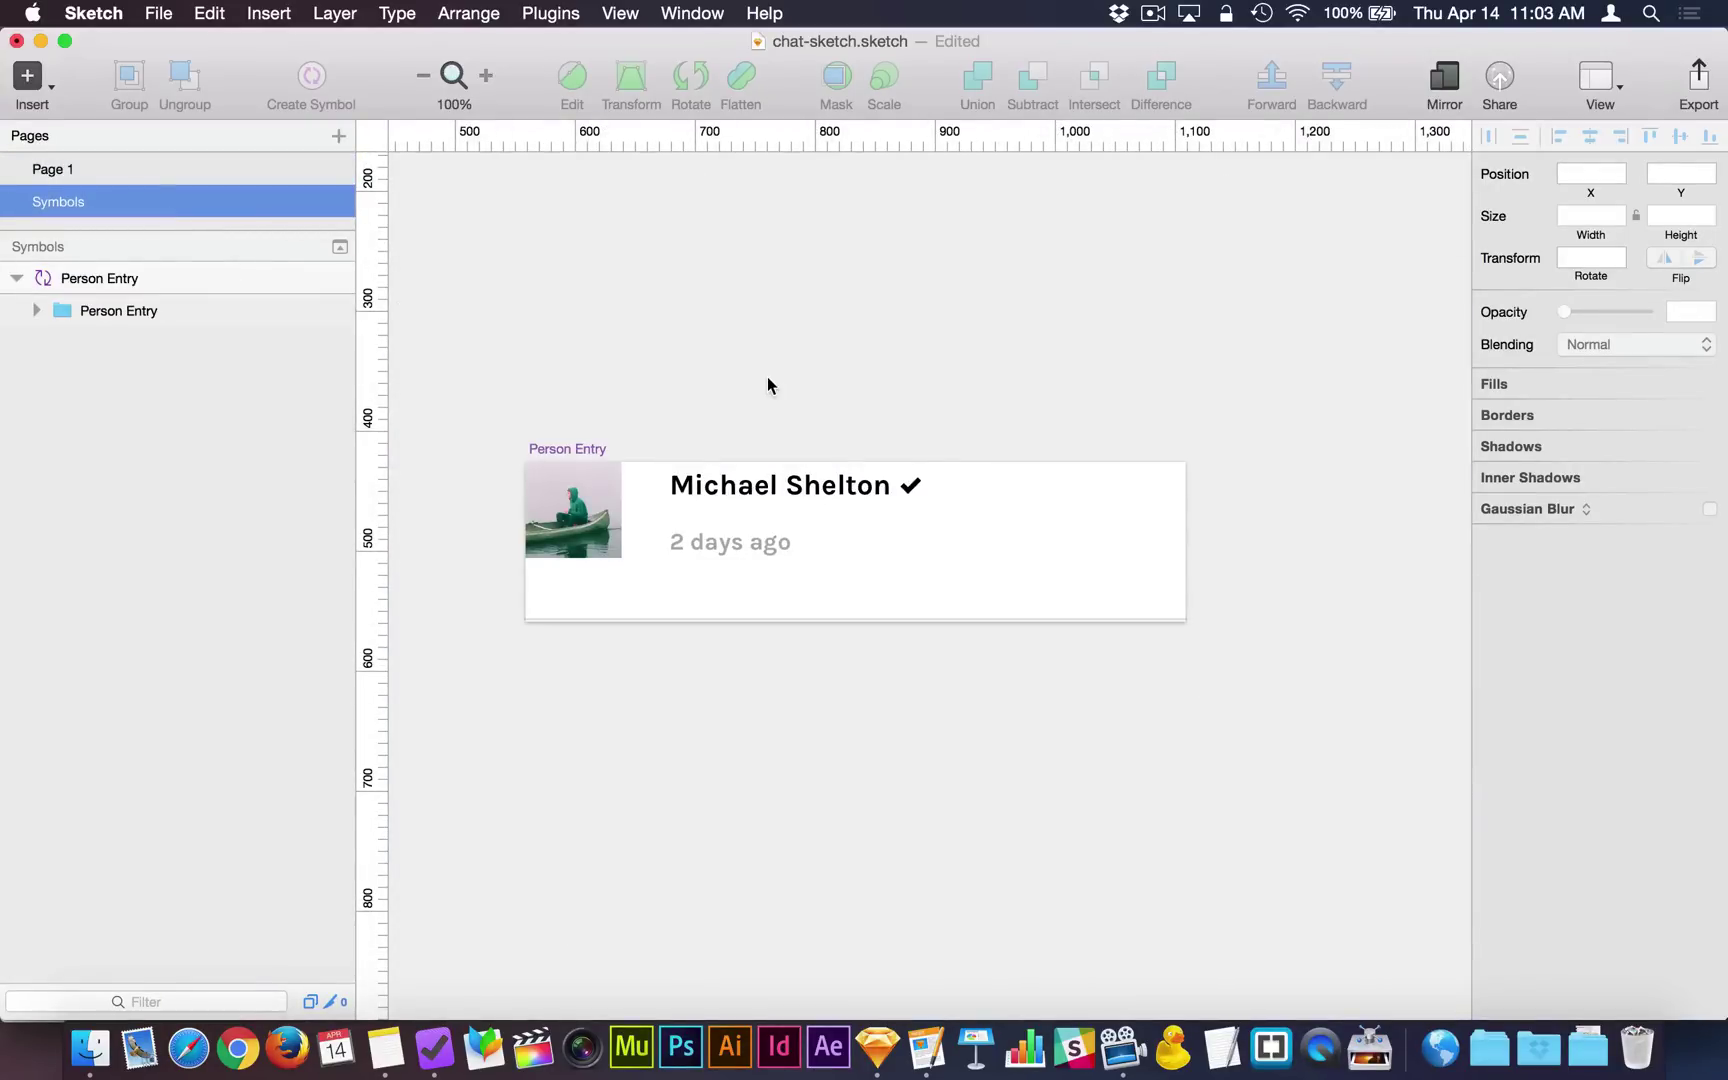
click(153, 176)
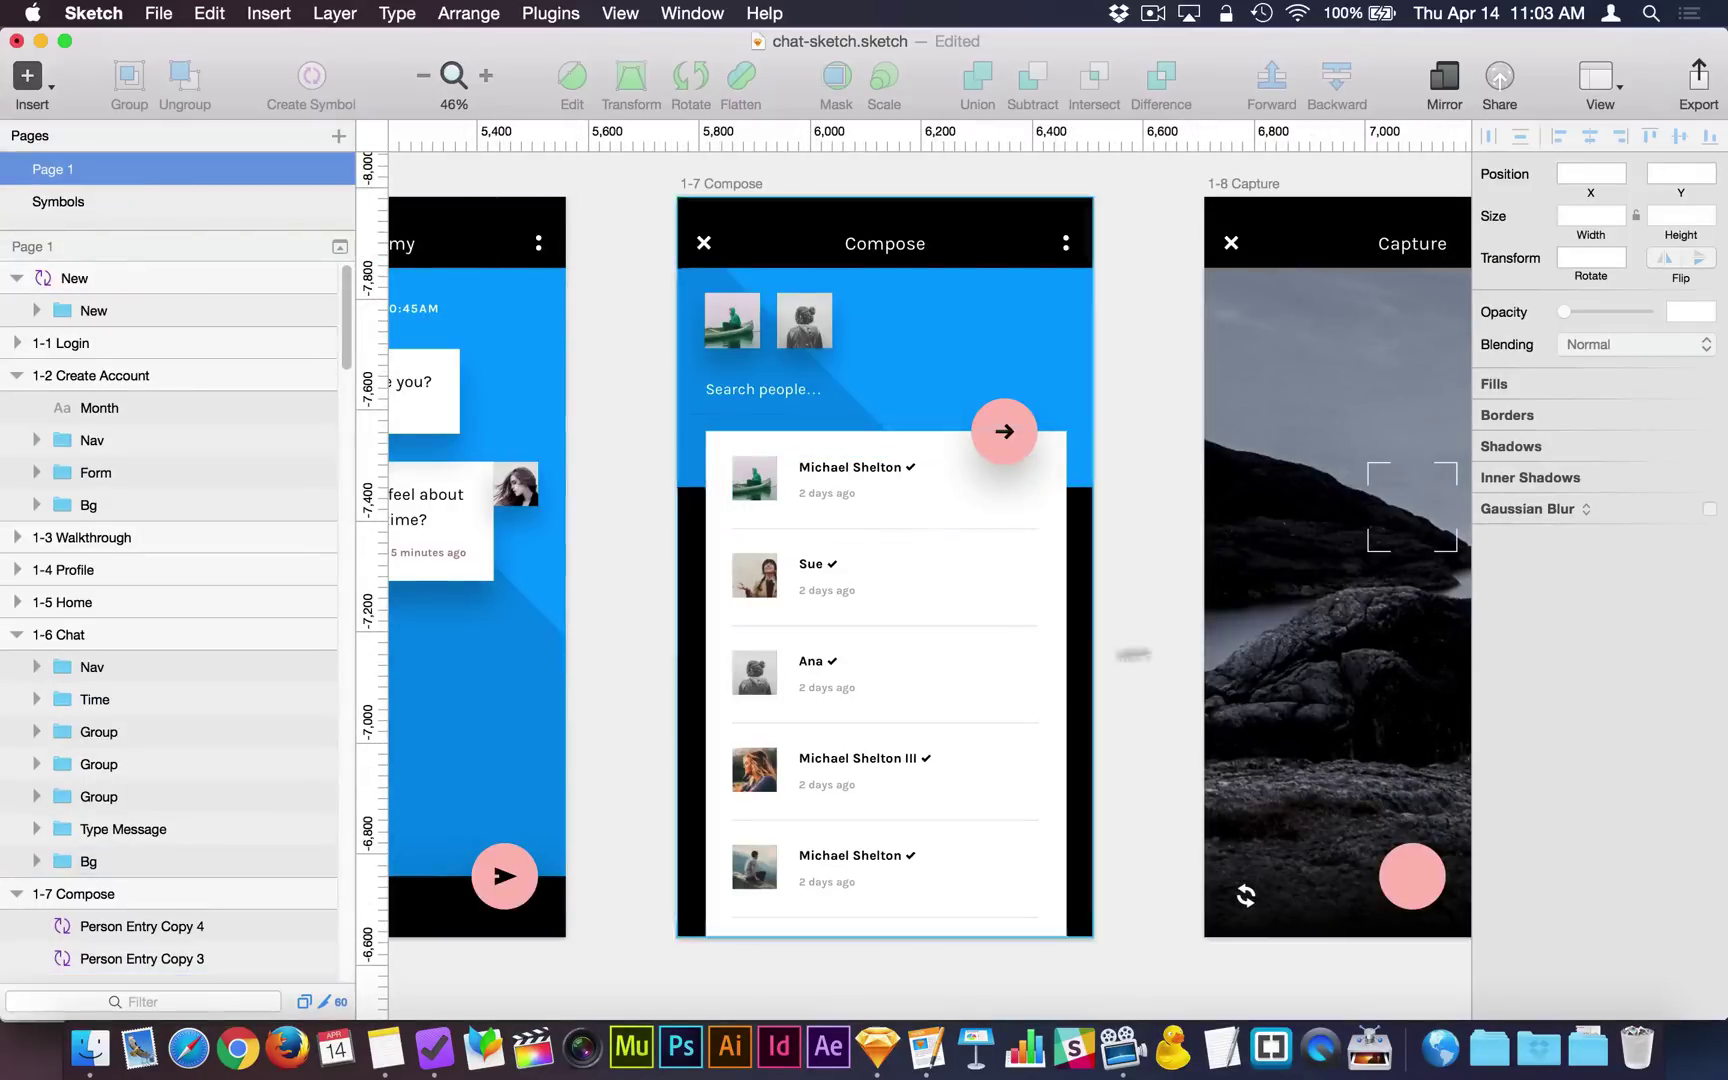
scroll(1150, 645, down, 2)
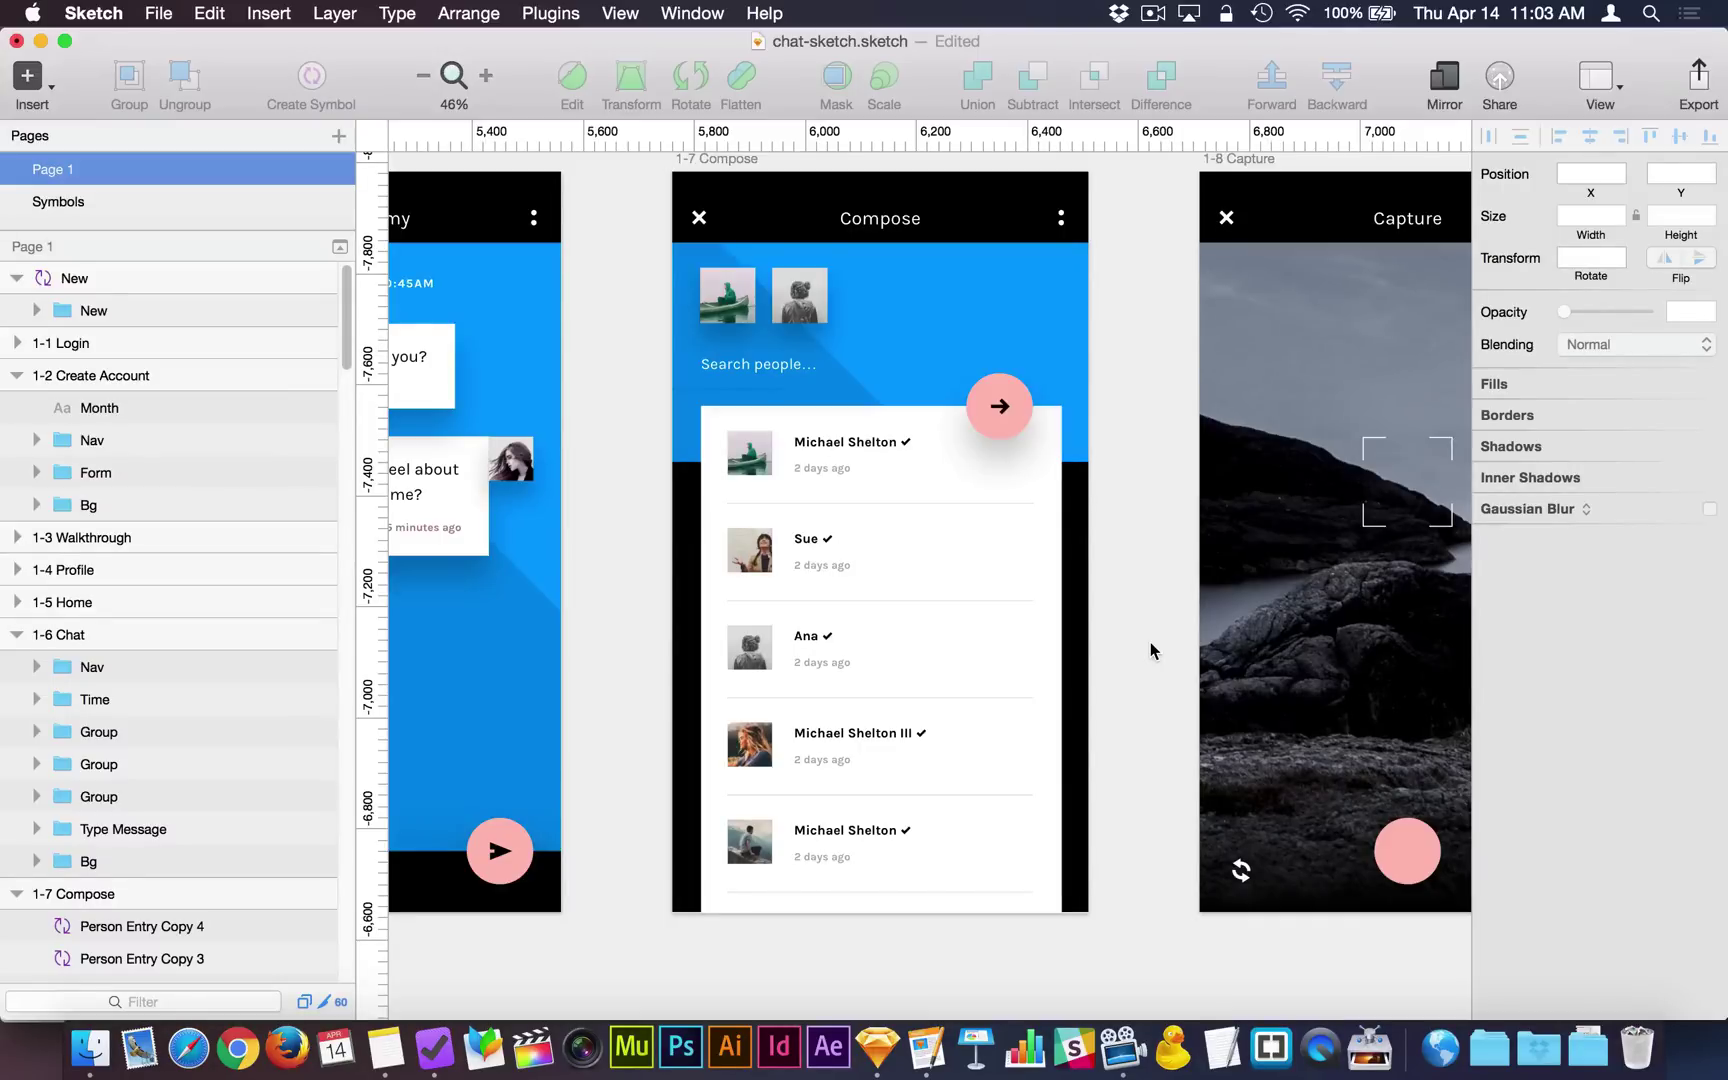
scroll(1150, 645, right, 2)
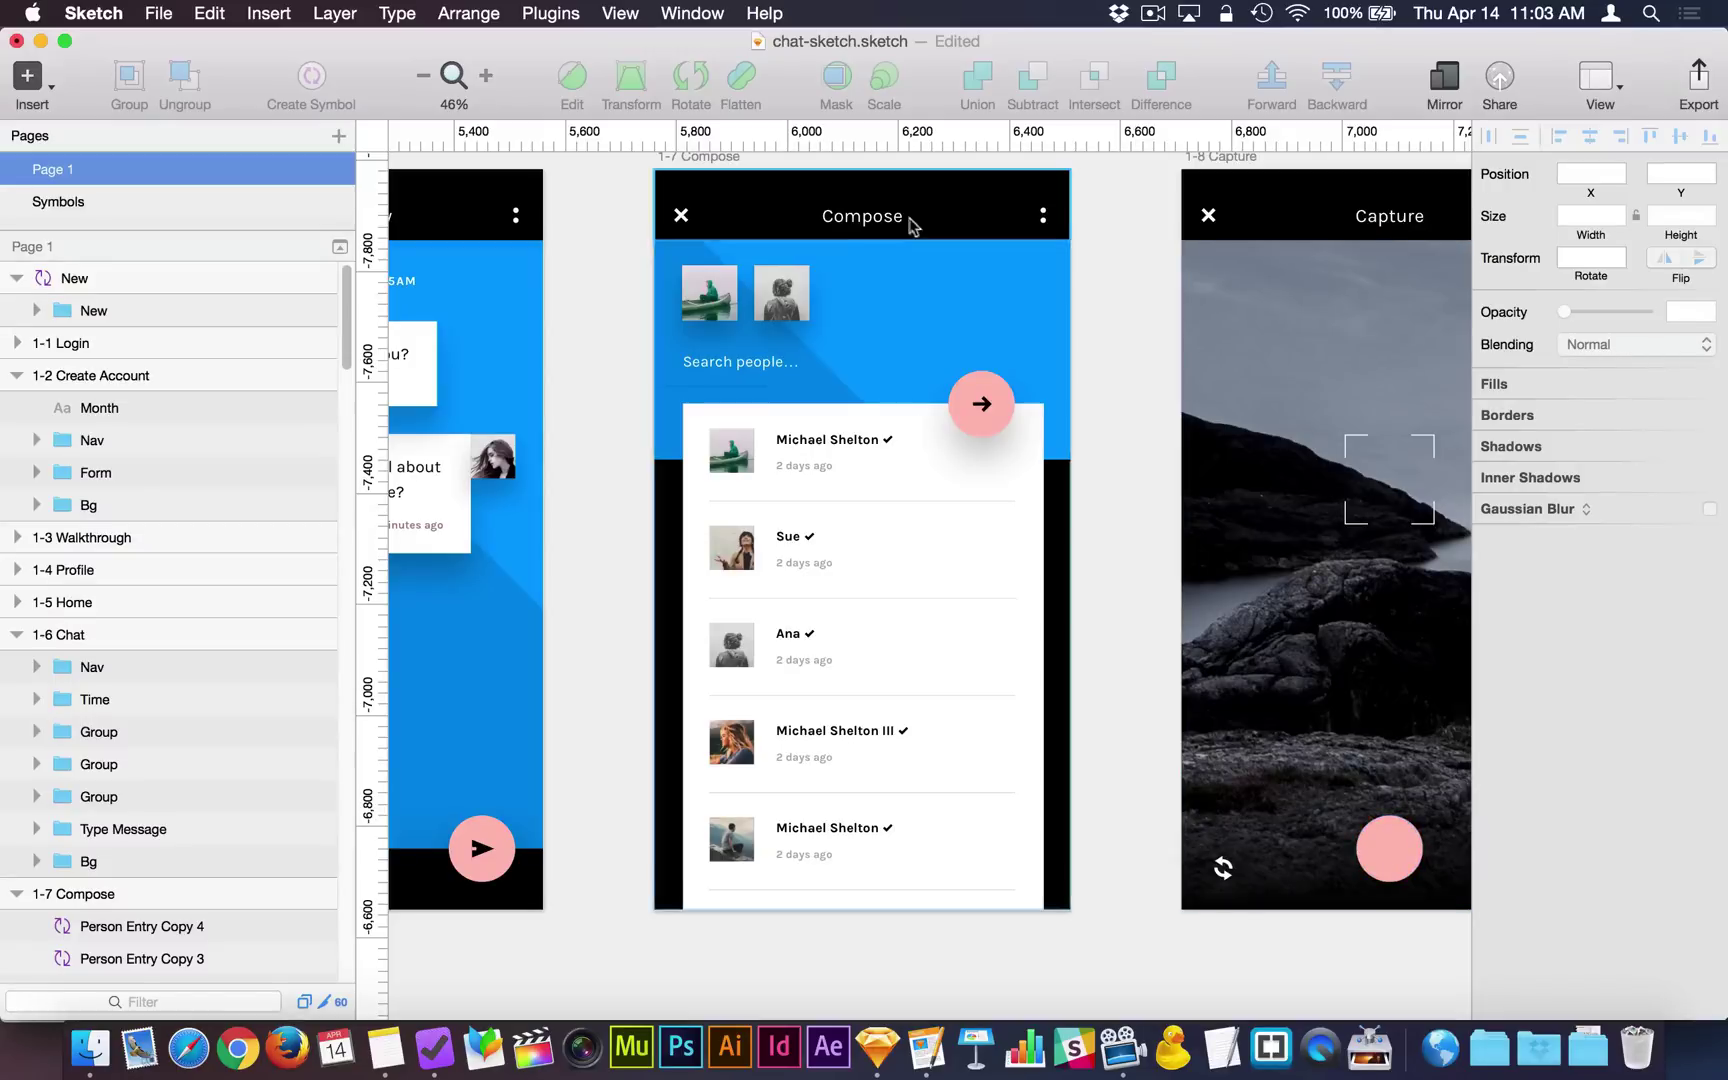
Resize the pink arrow circle to 169×169 and the Chat send-button circle to 88×88.
super+click(995, 388)
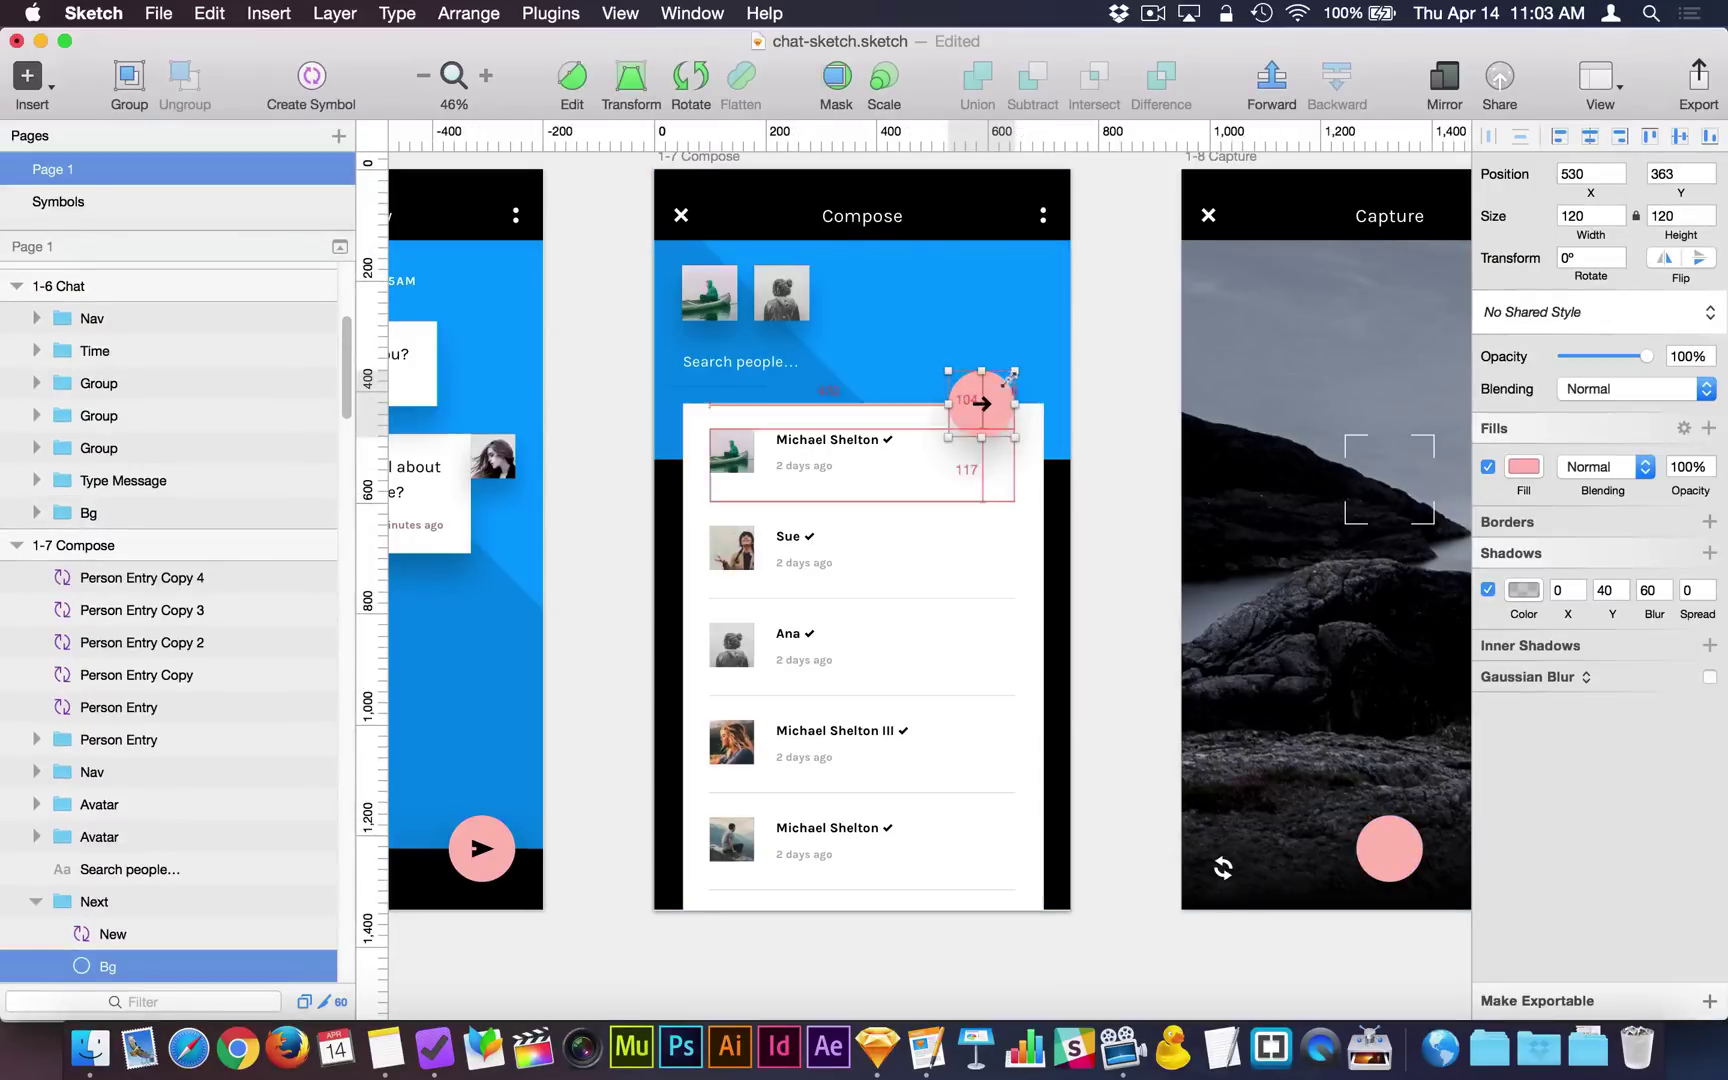
drag(1012, 373, 1028, 357)
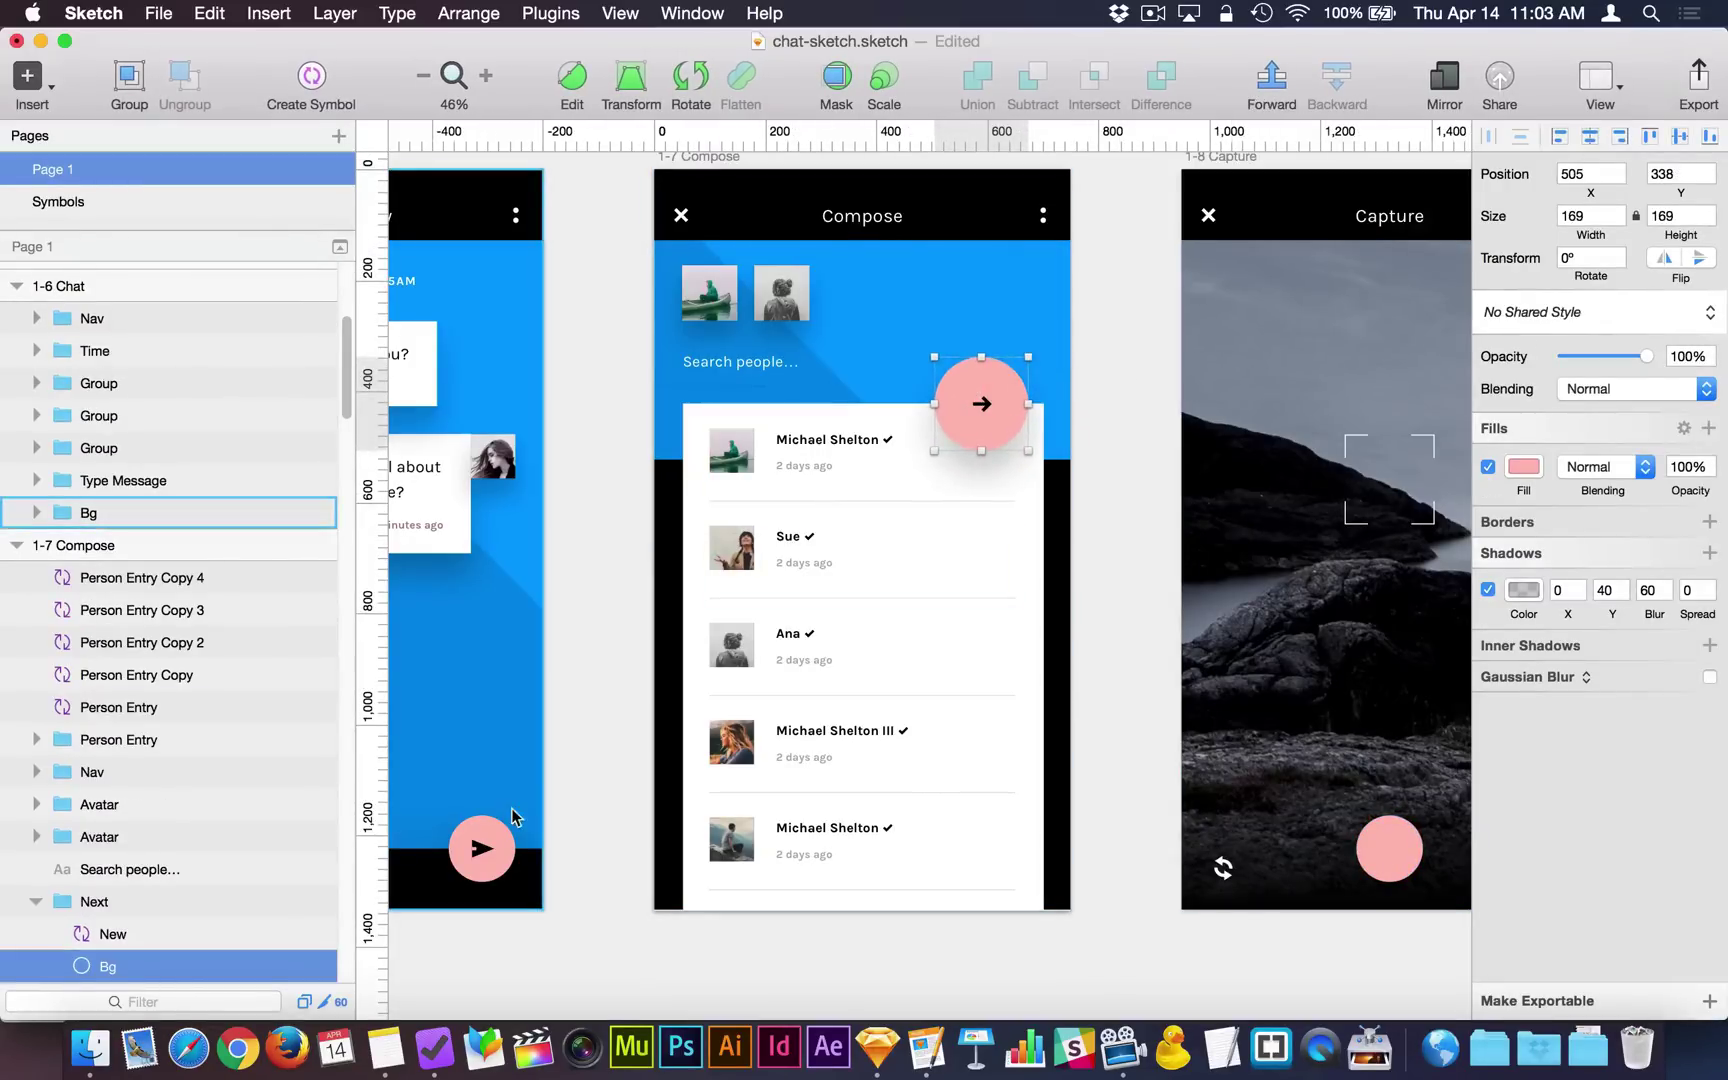
click(507, 827)
super+click(507, 827)
key(alt)
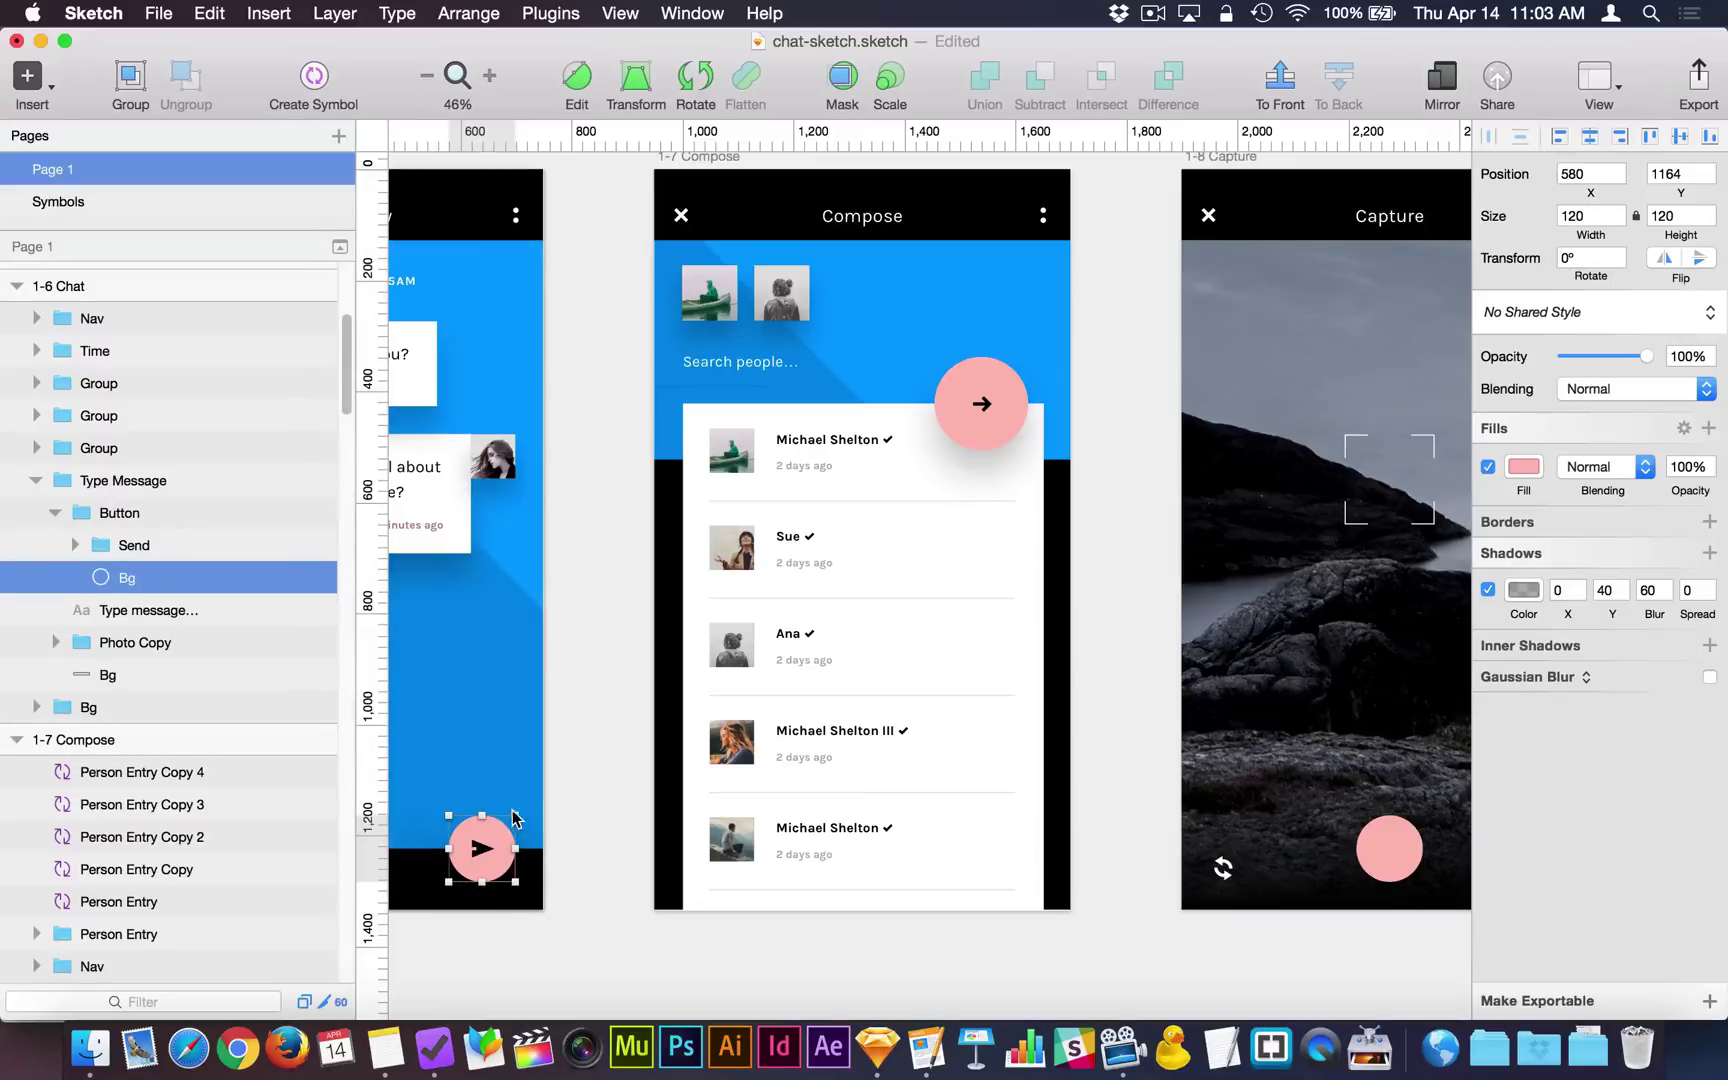
drag(503, 822, 501, 824)
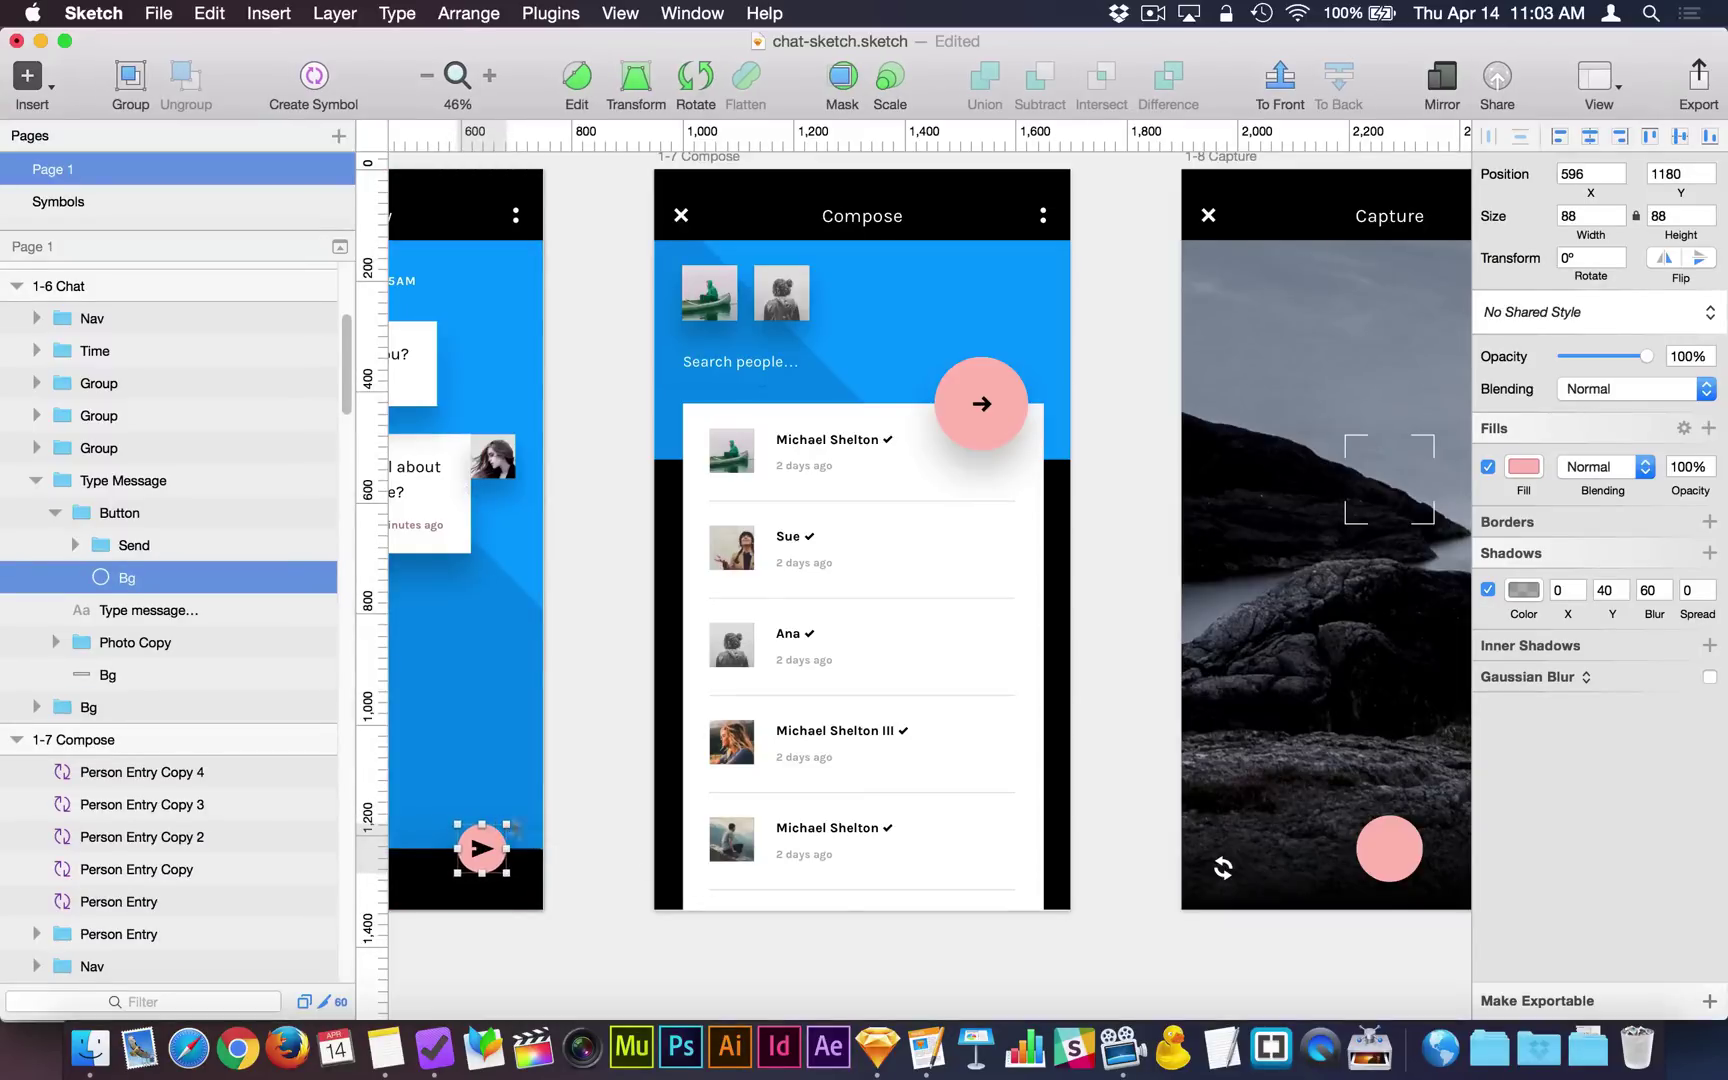
click(1123, 844)
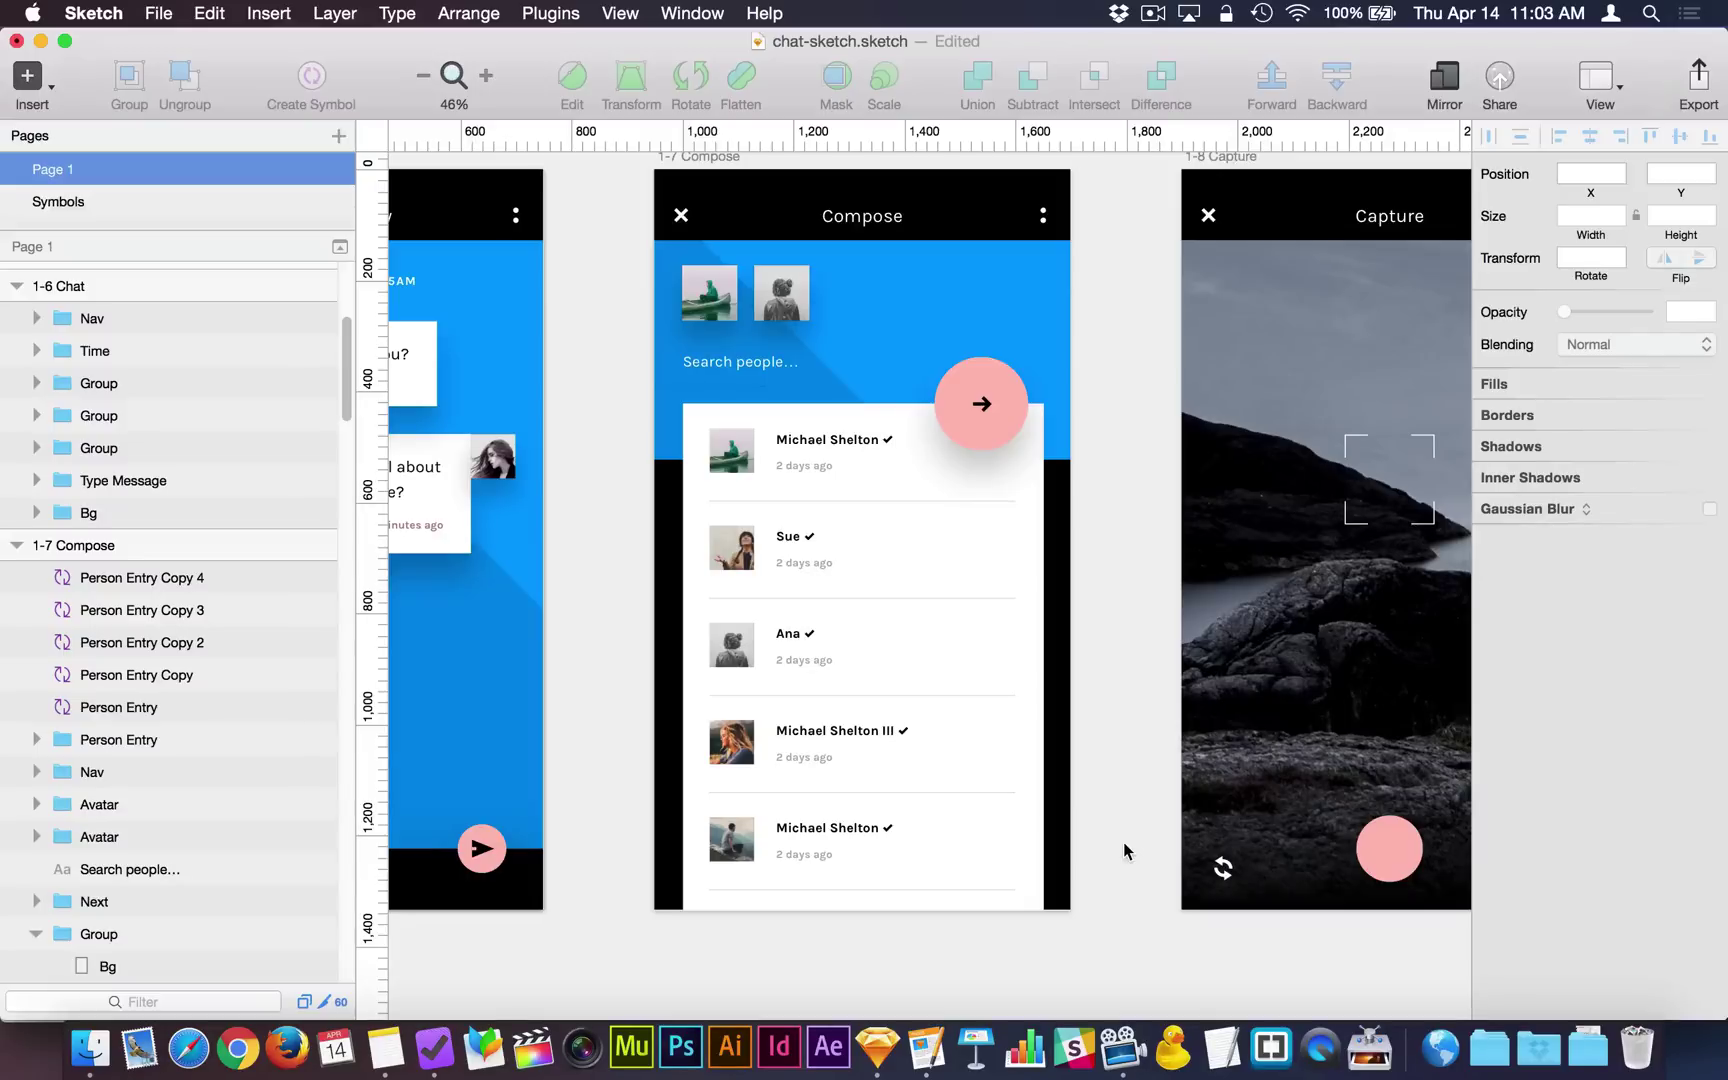
Create a shared style named 'Colored Round Buttons' from the pink Capture circle.
click(1404, 848)
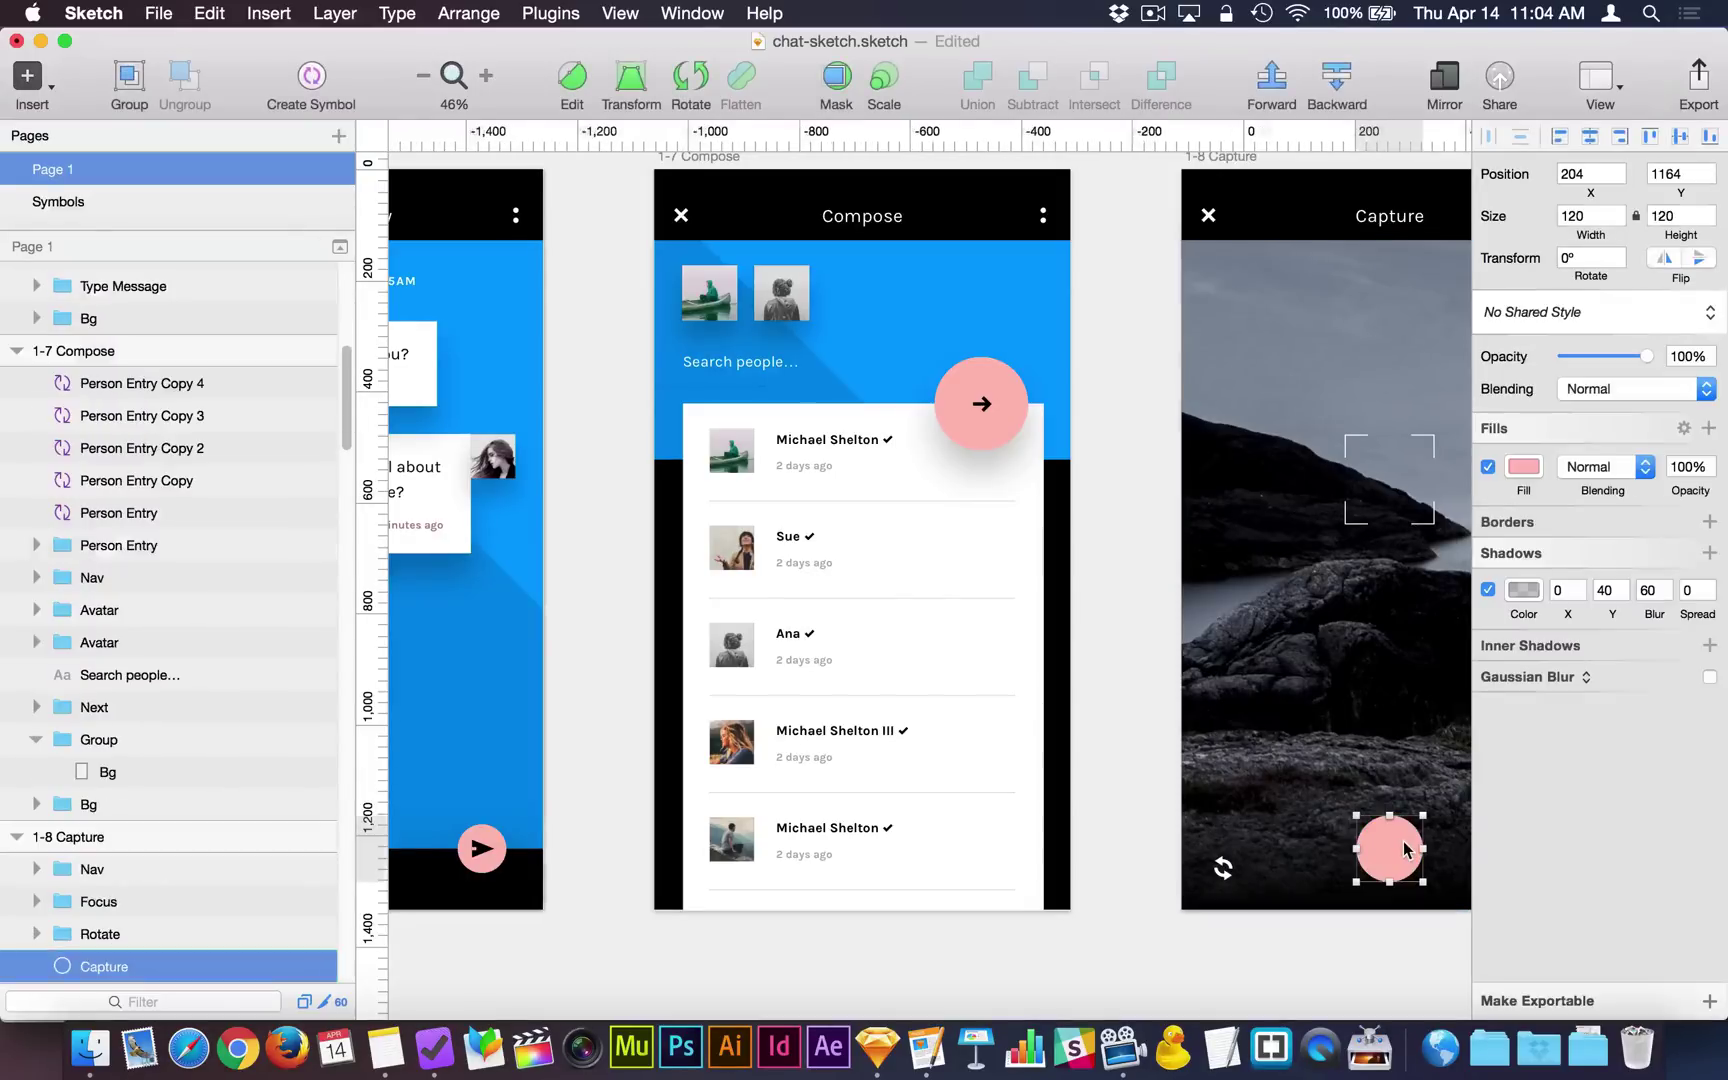
click(1567, 312)
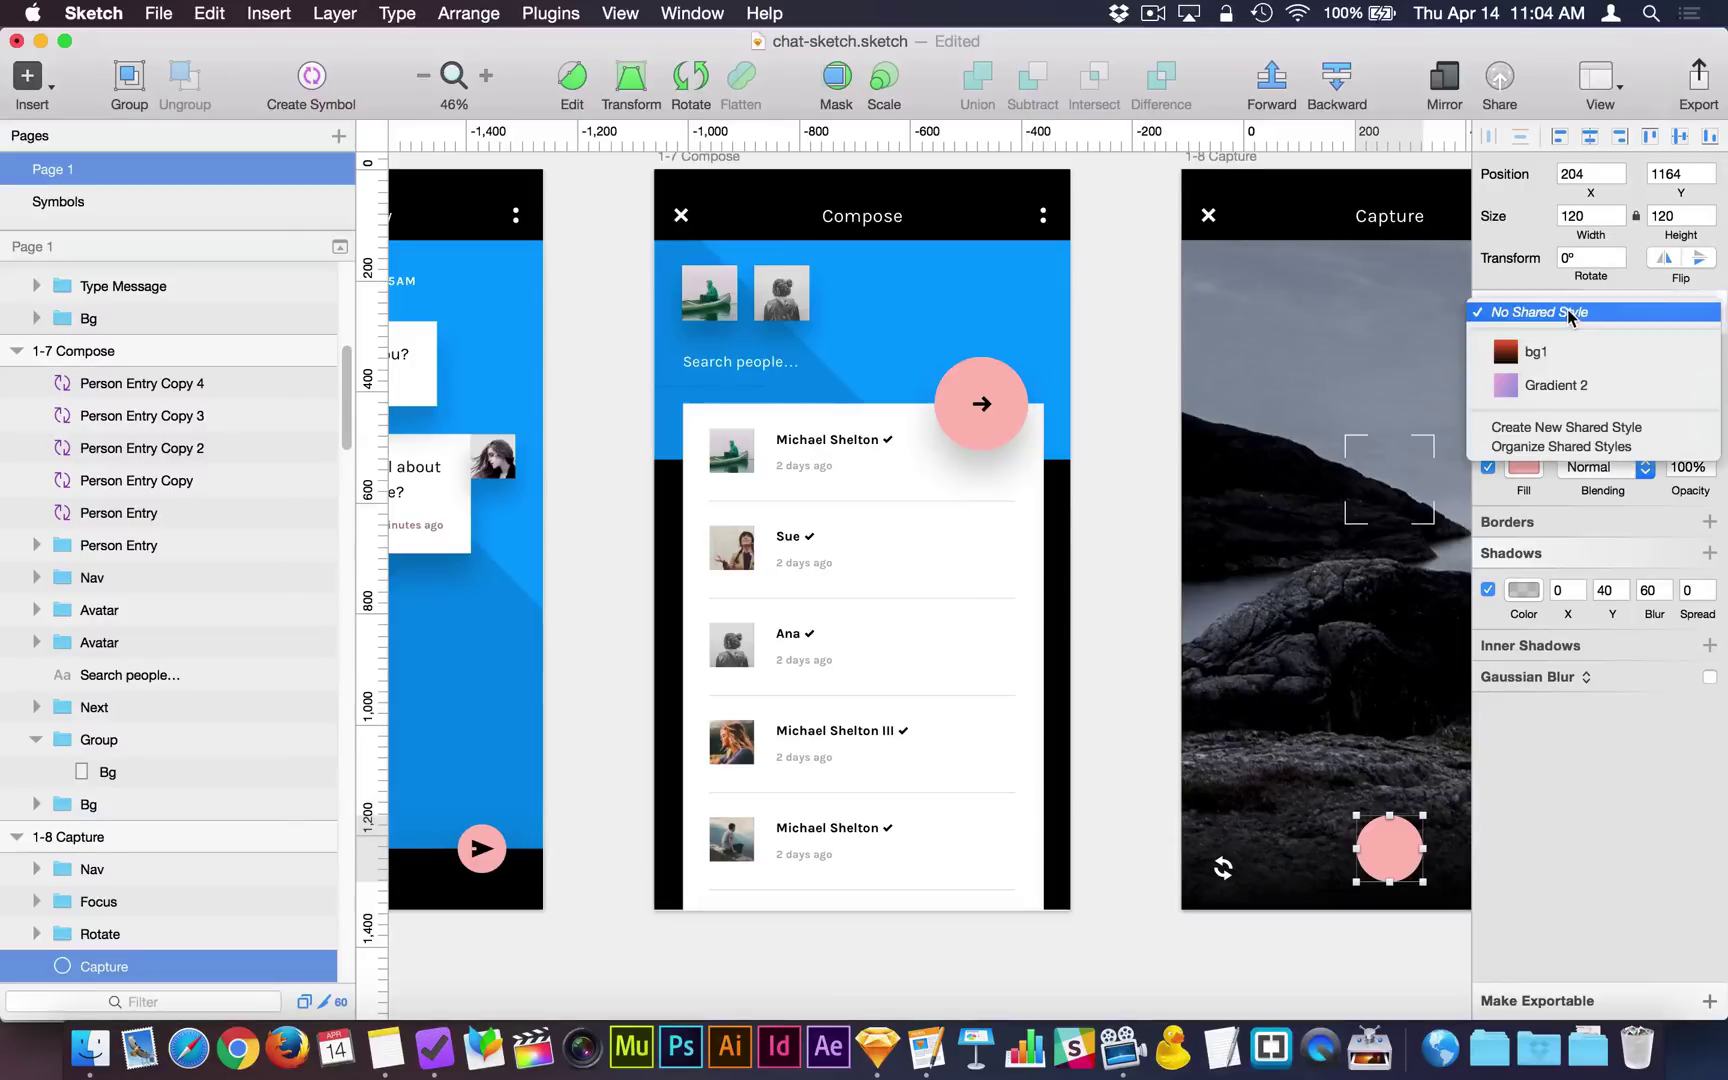
click(1567, 427)
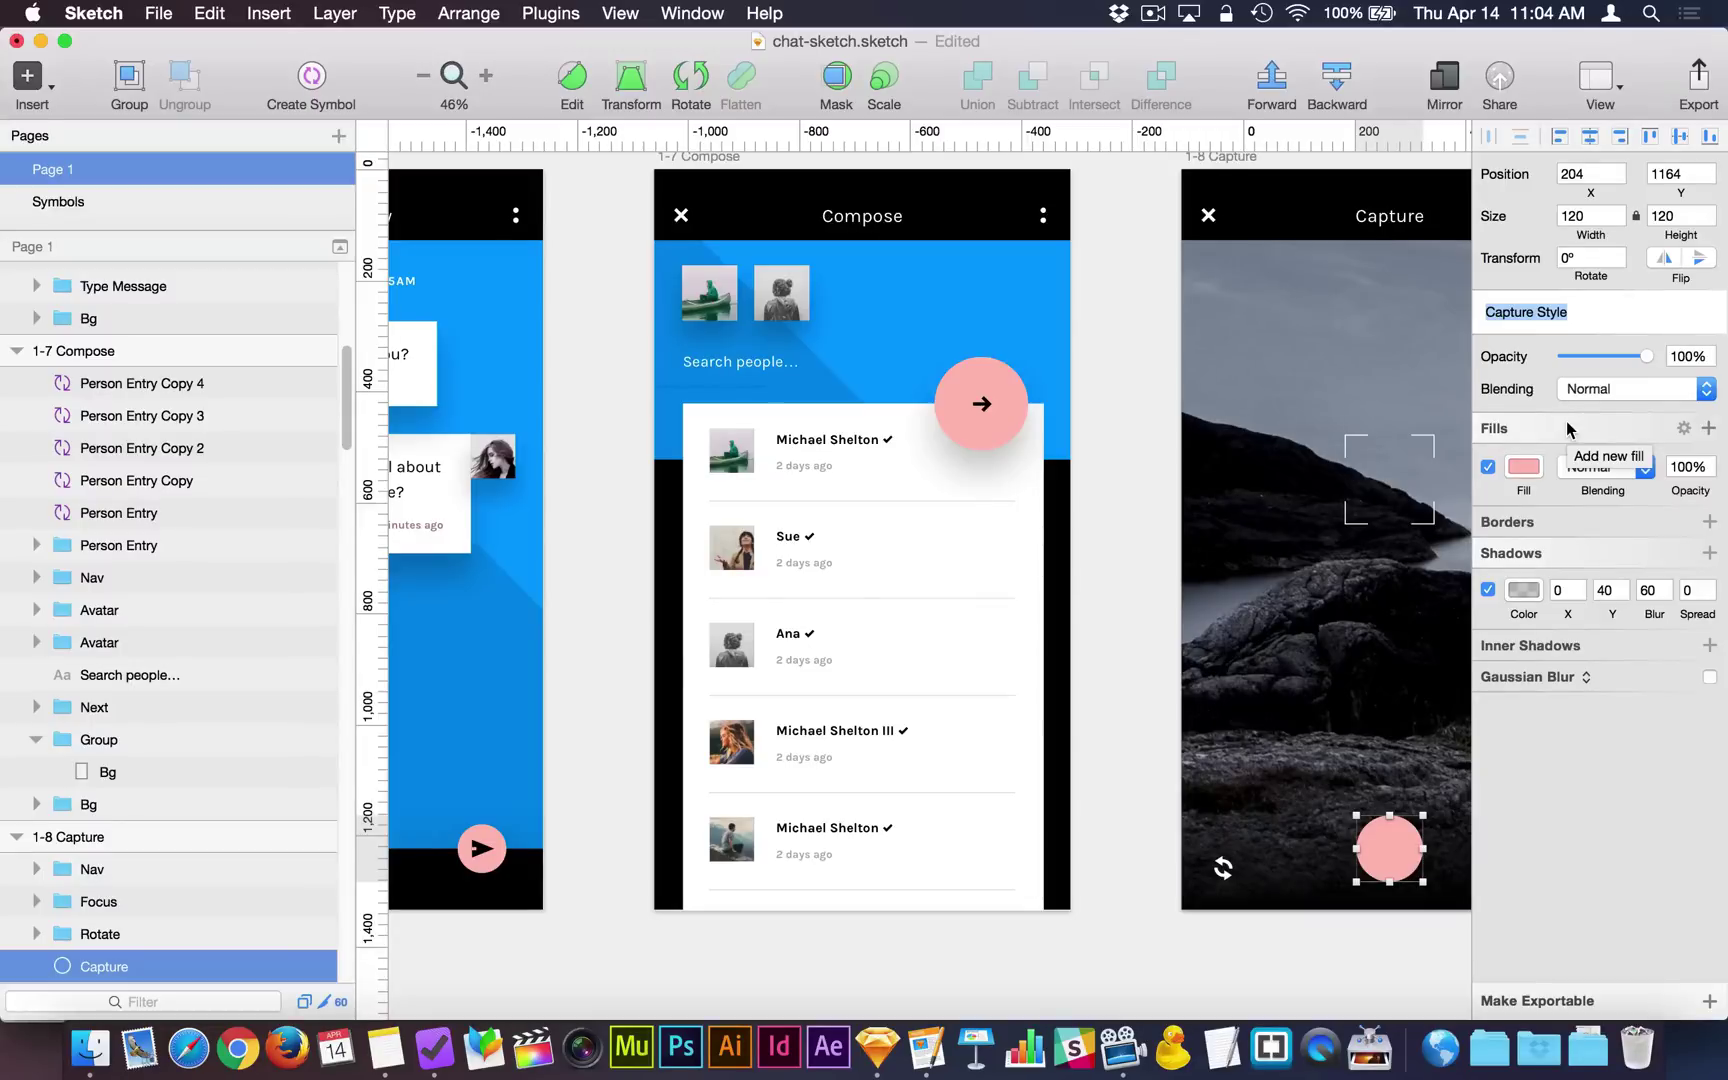
text(Colored Buttons)
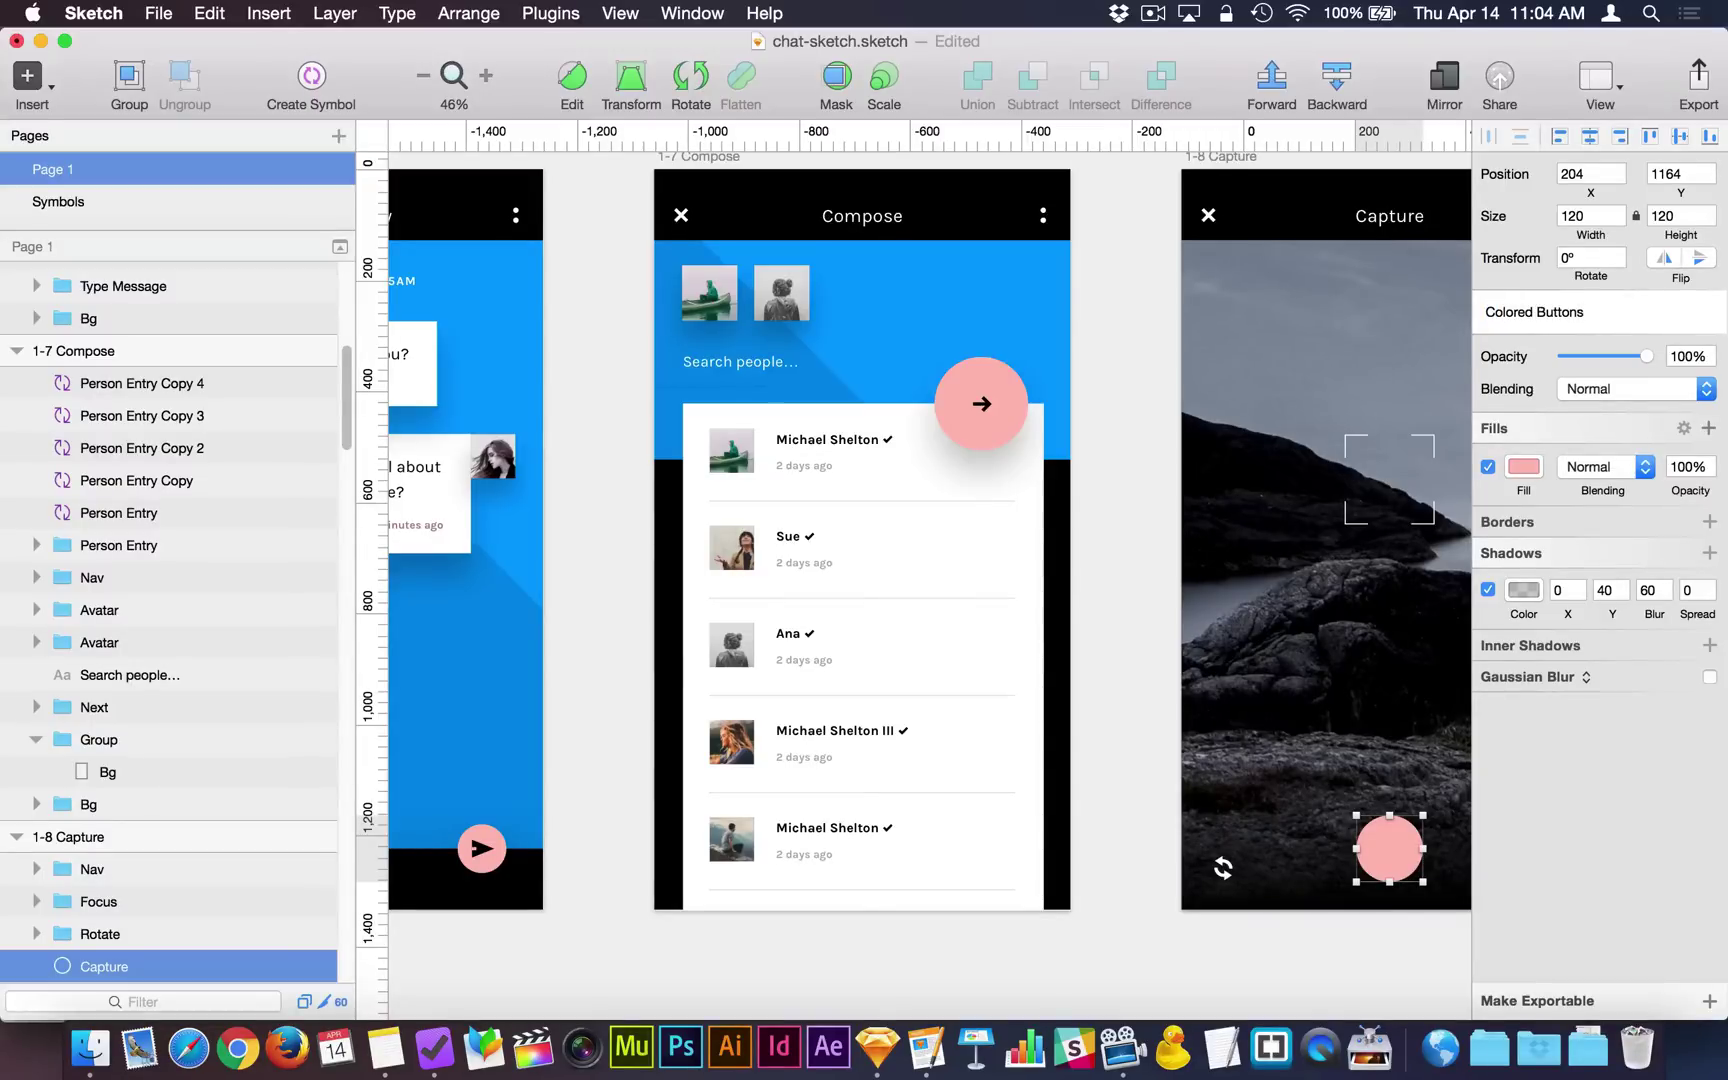
click(1536, 312)
text(Round)
key(Return)
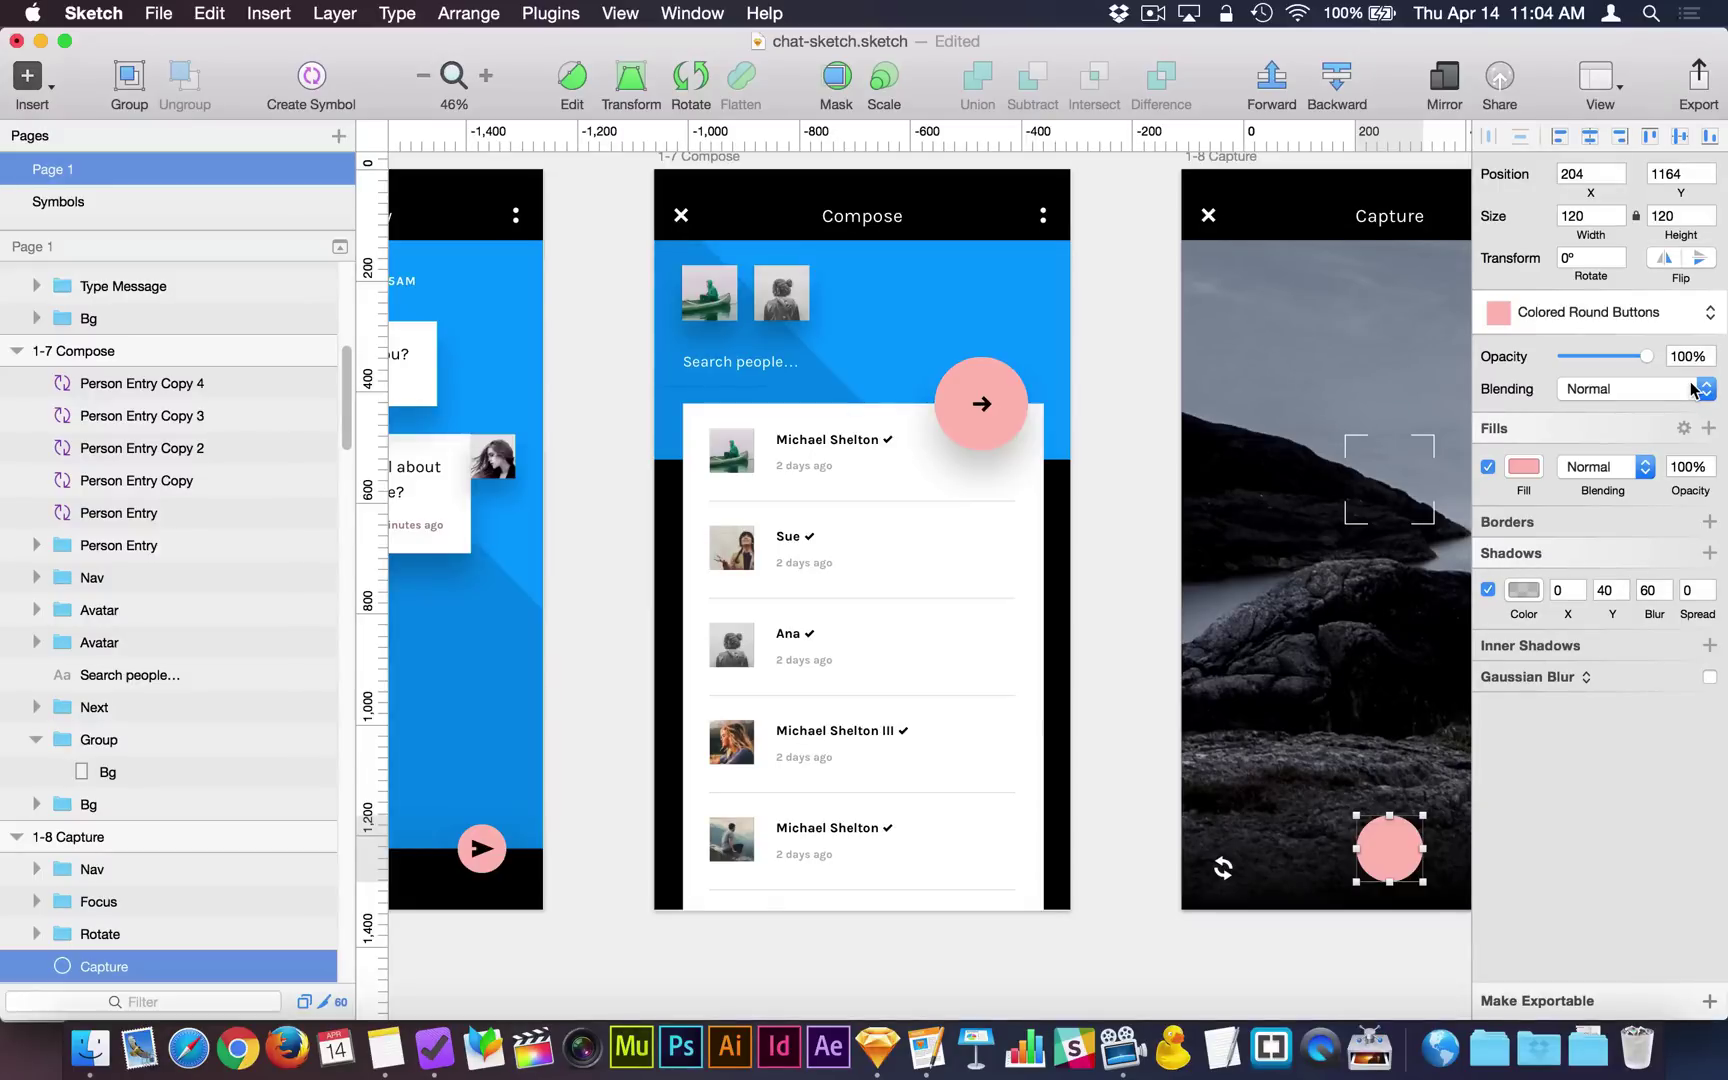
Apply the Colored Round Buttons shared style to the Compose arrow and chat send button backgrounds.
double_click(1018, 404)
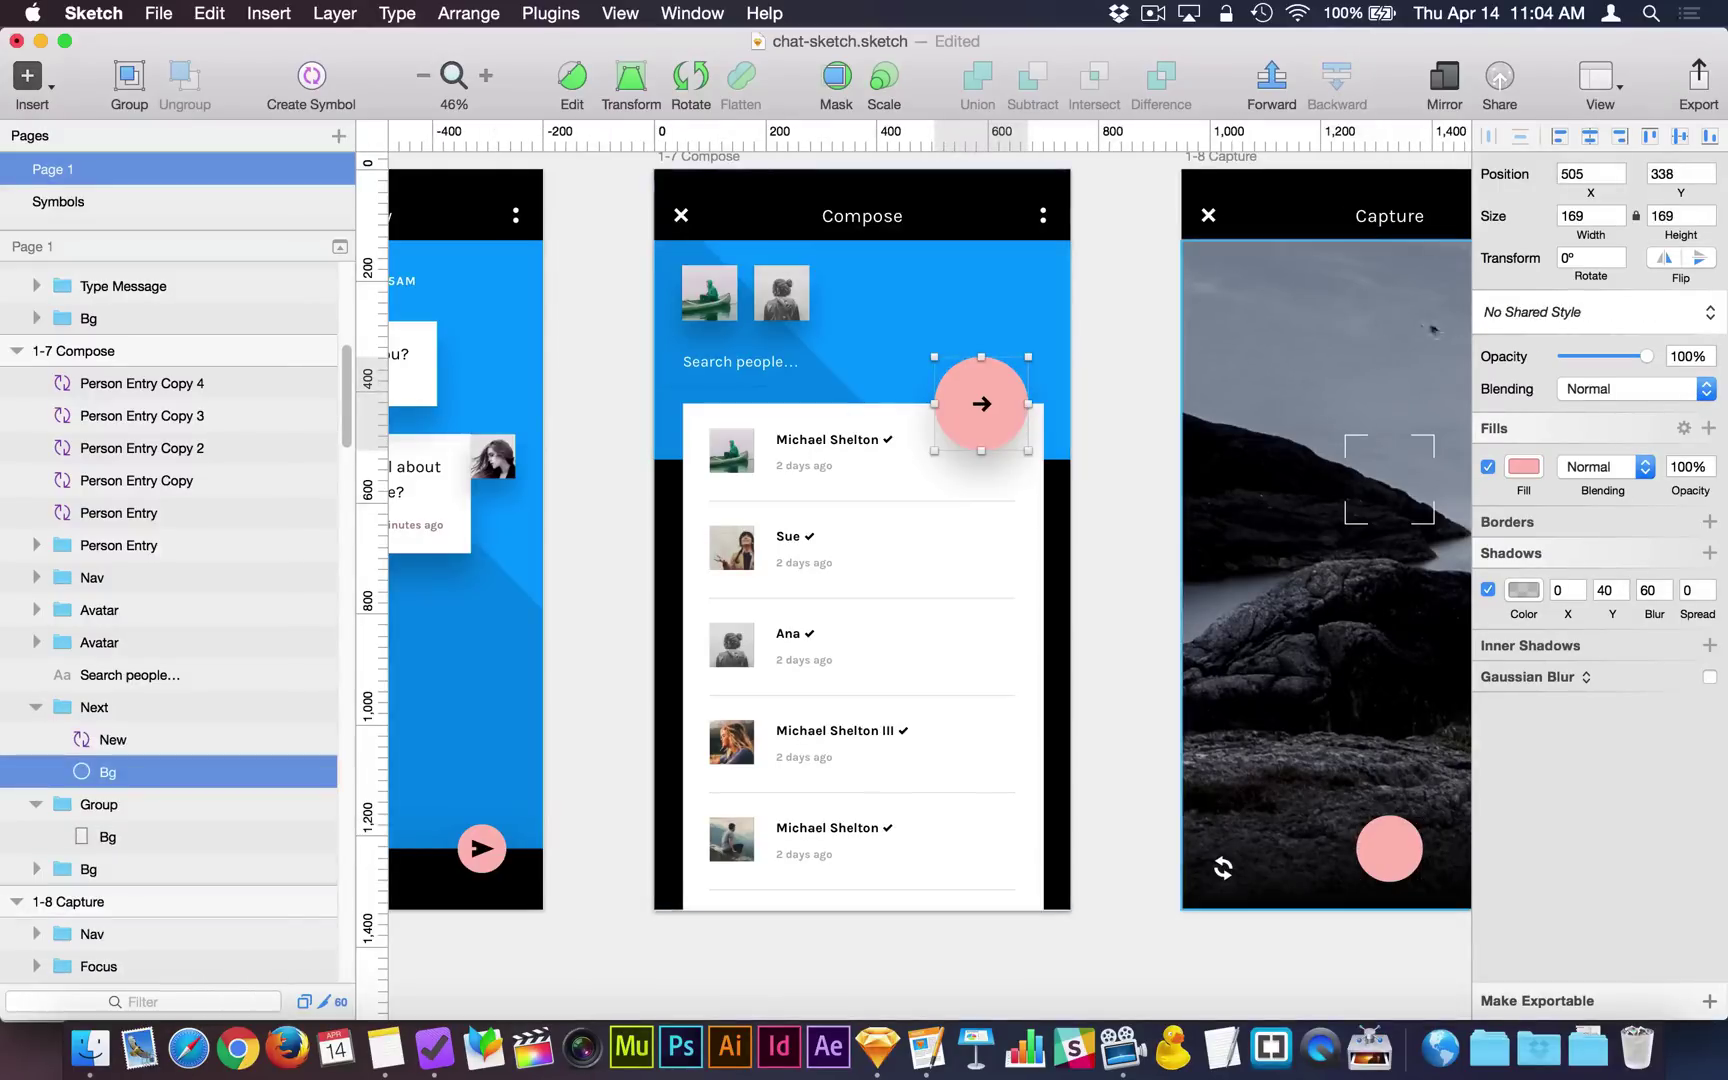
click(1546, 310)
click(1560, 378)
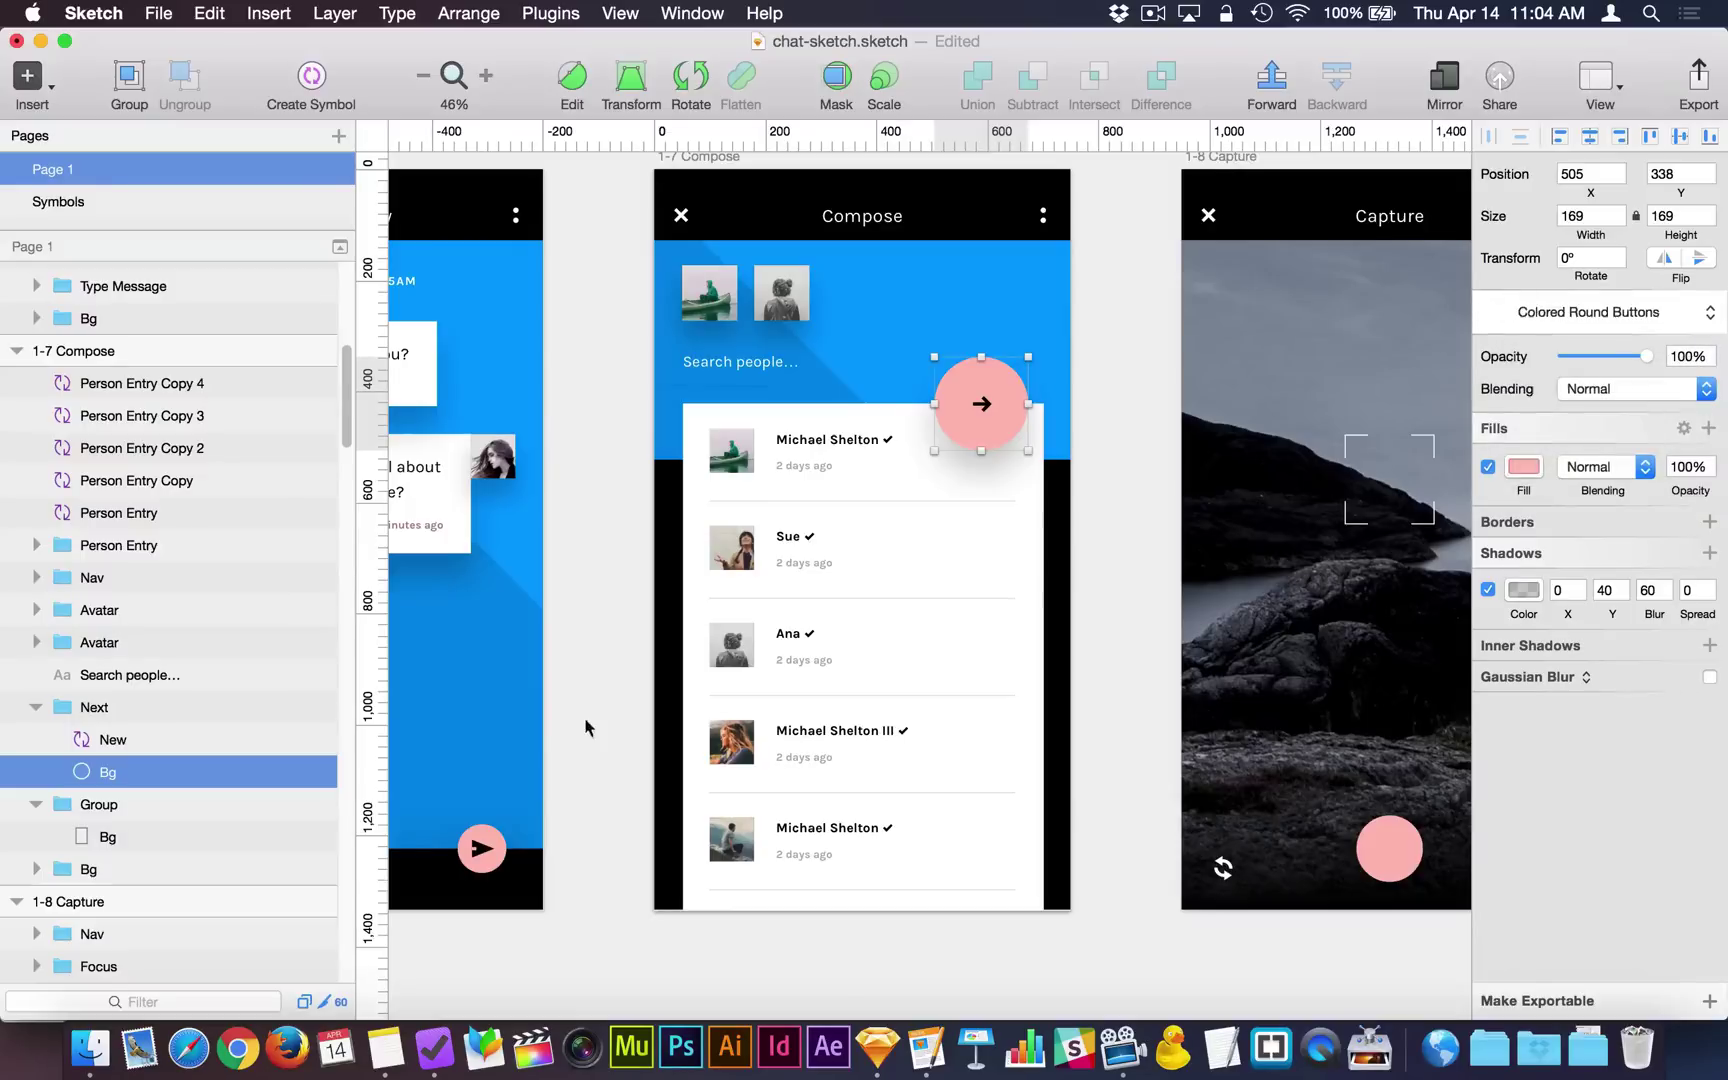
double_click(495, 855)
click(1556, 312)
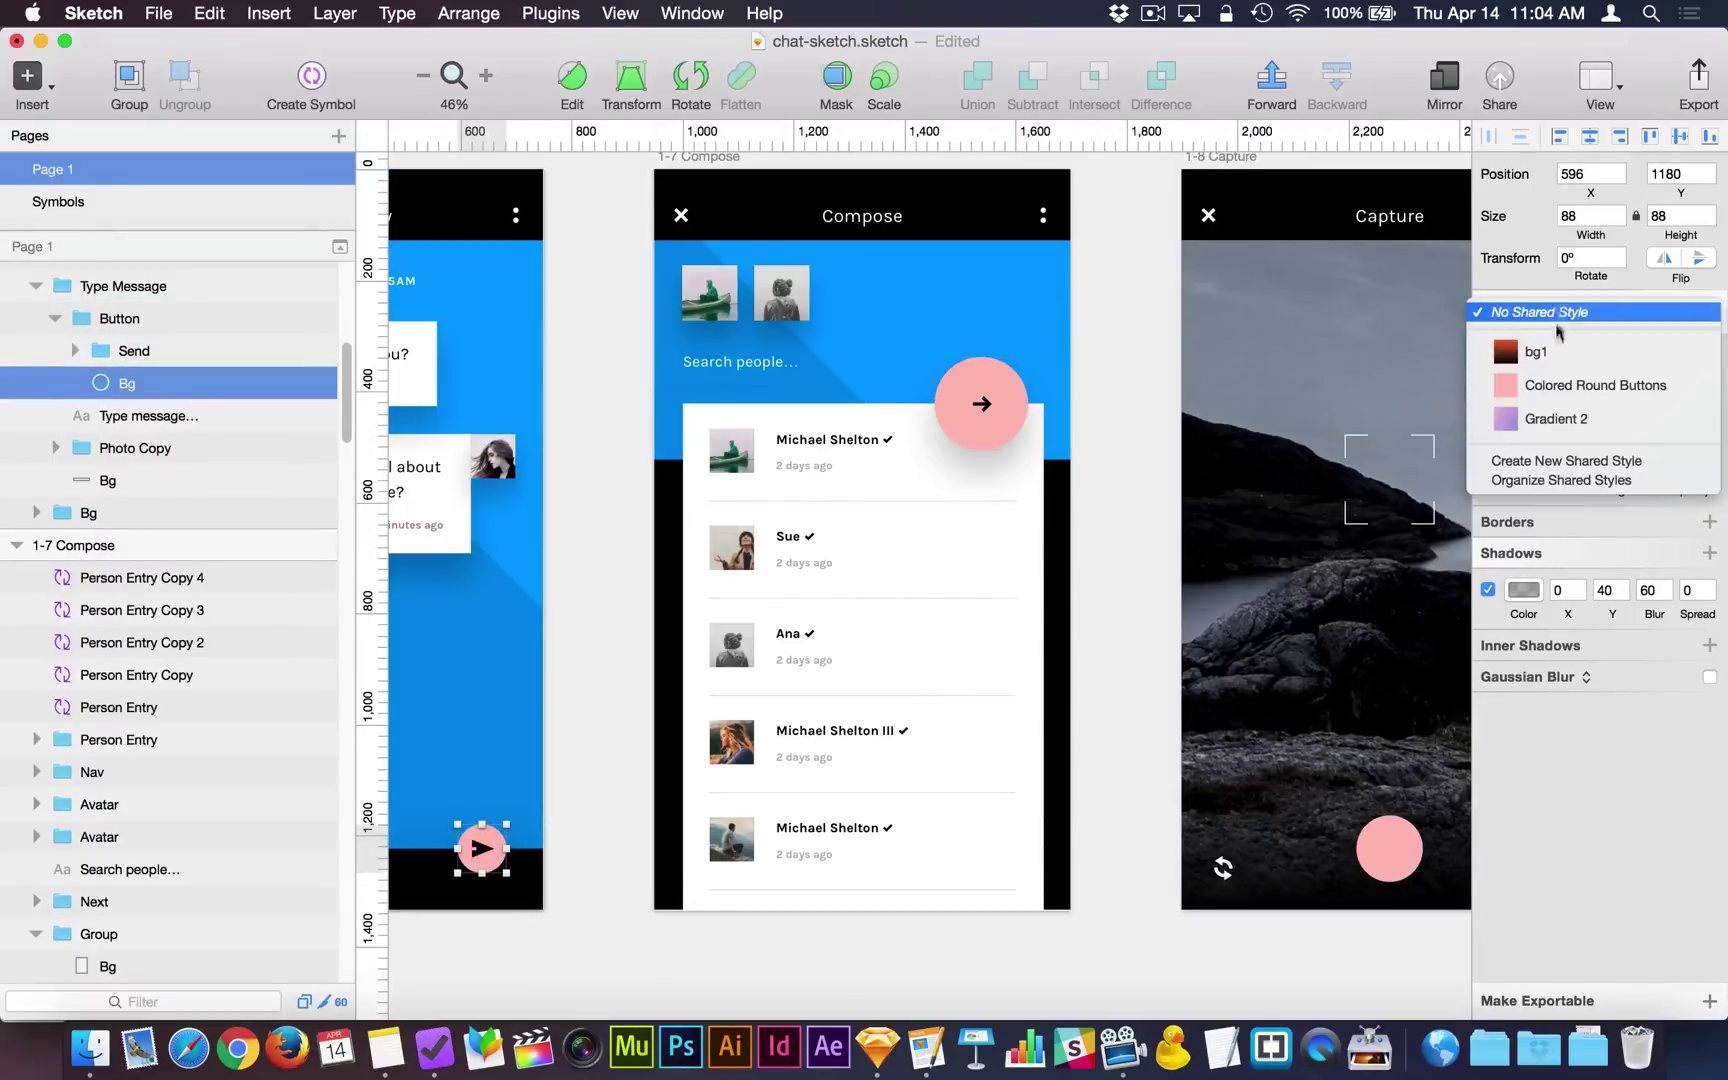
click(1550, 386)
click(1102, 549)
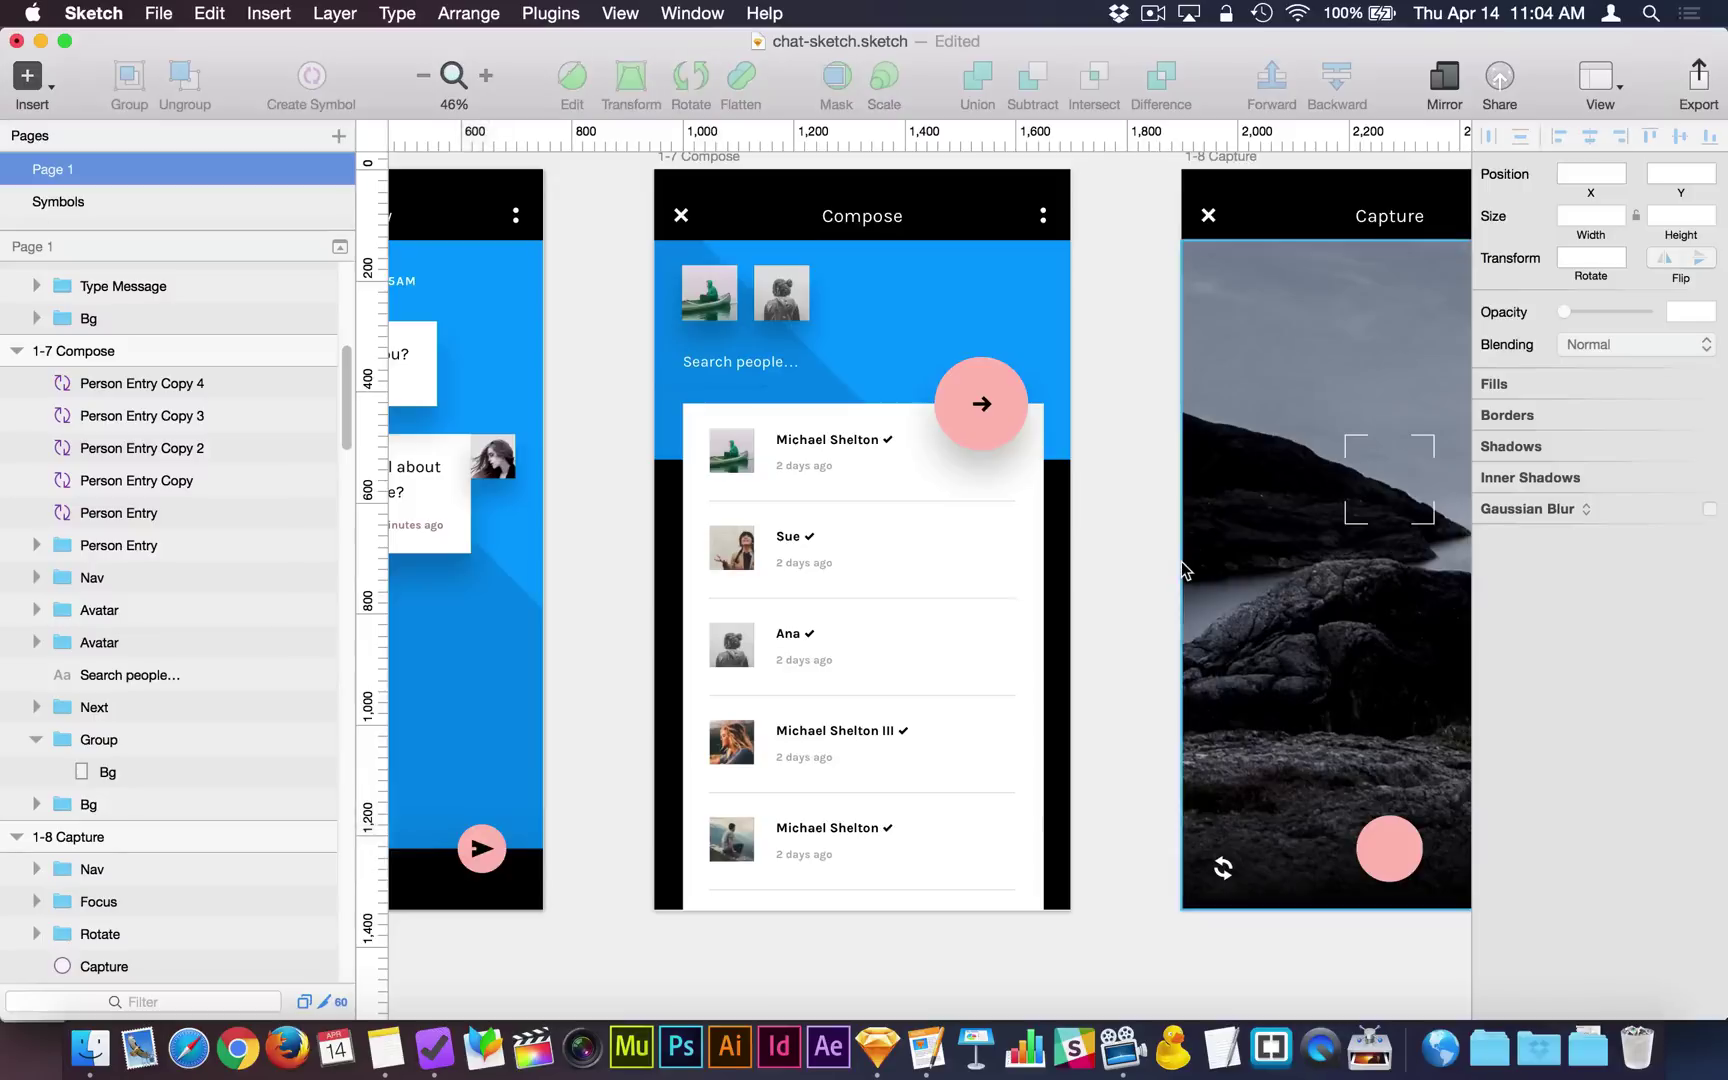
Select the pink Capture circle.
click(1390, 858)
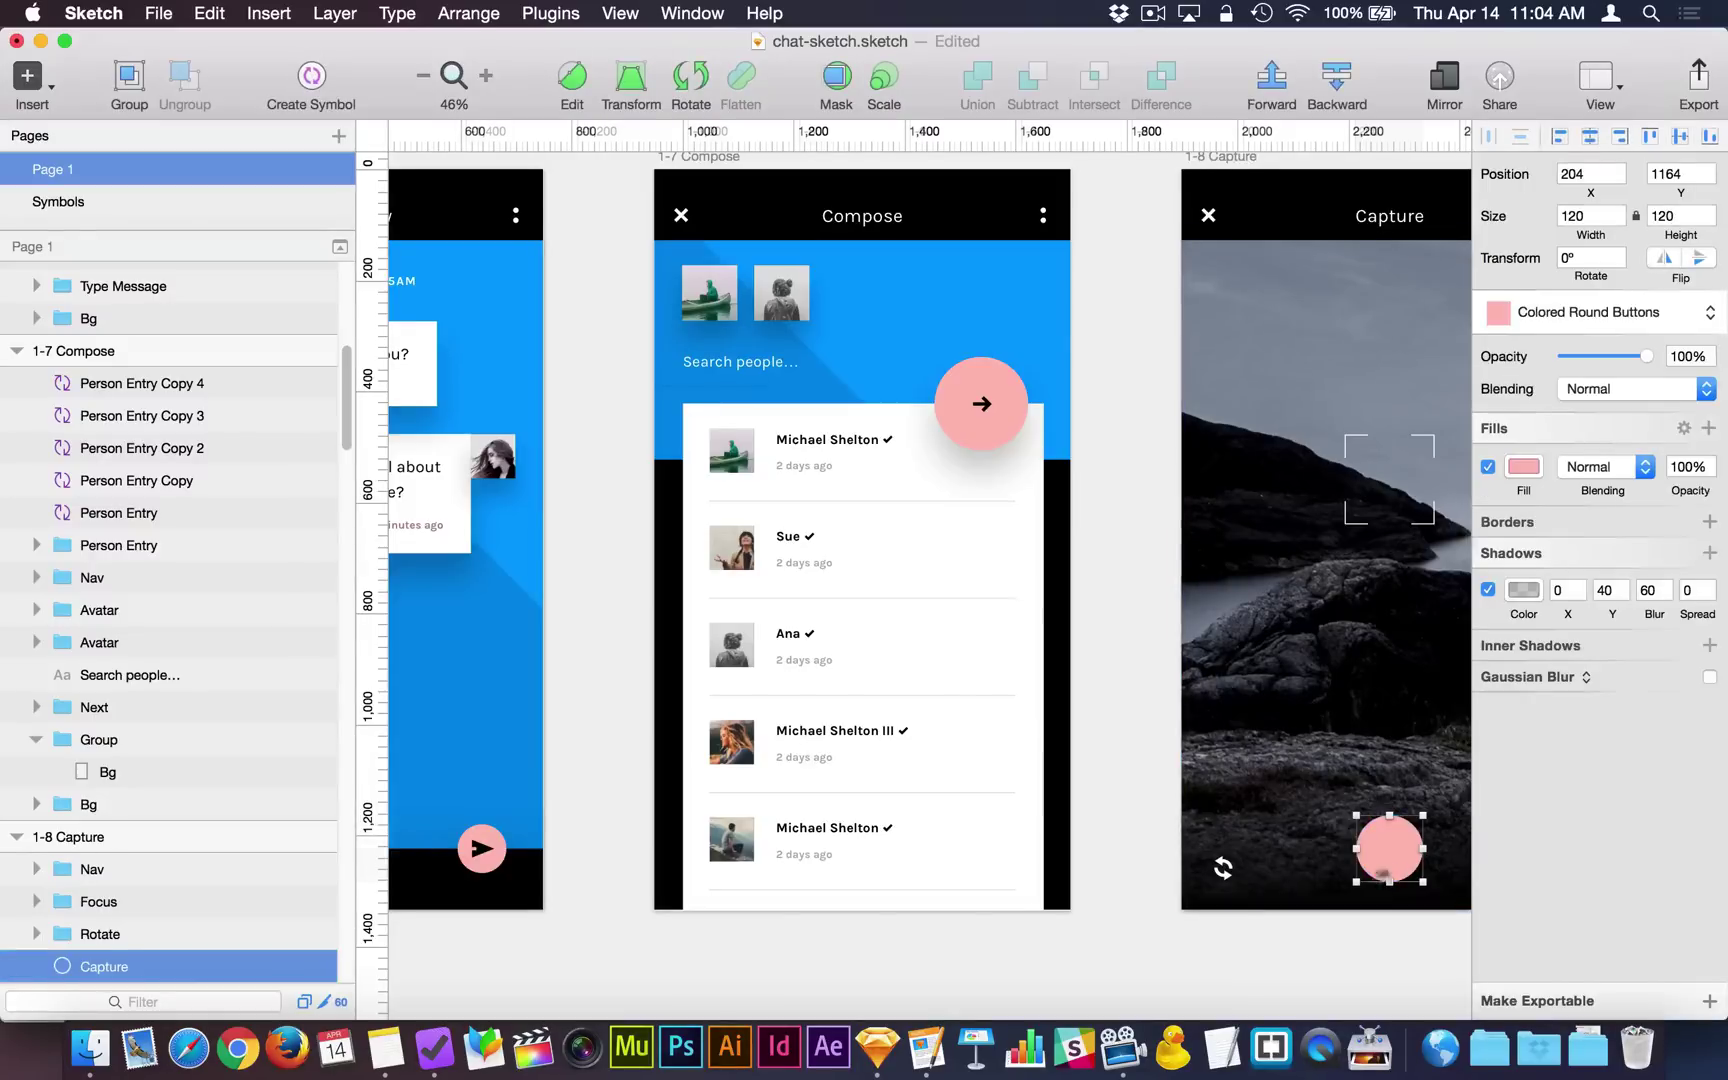
scroll(1375, 870, right, 1)
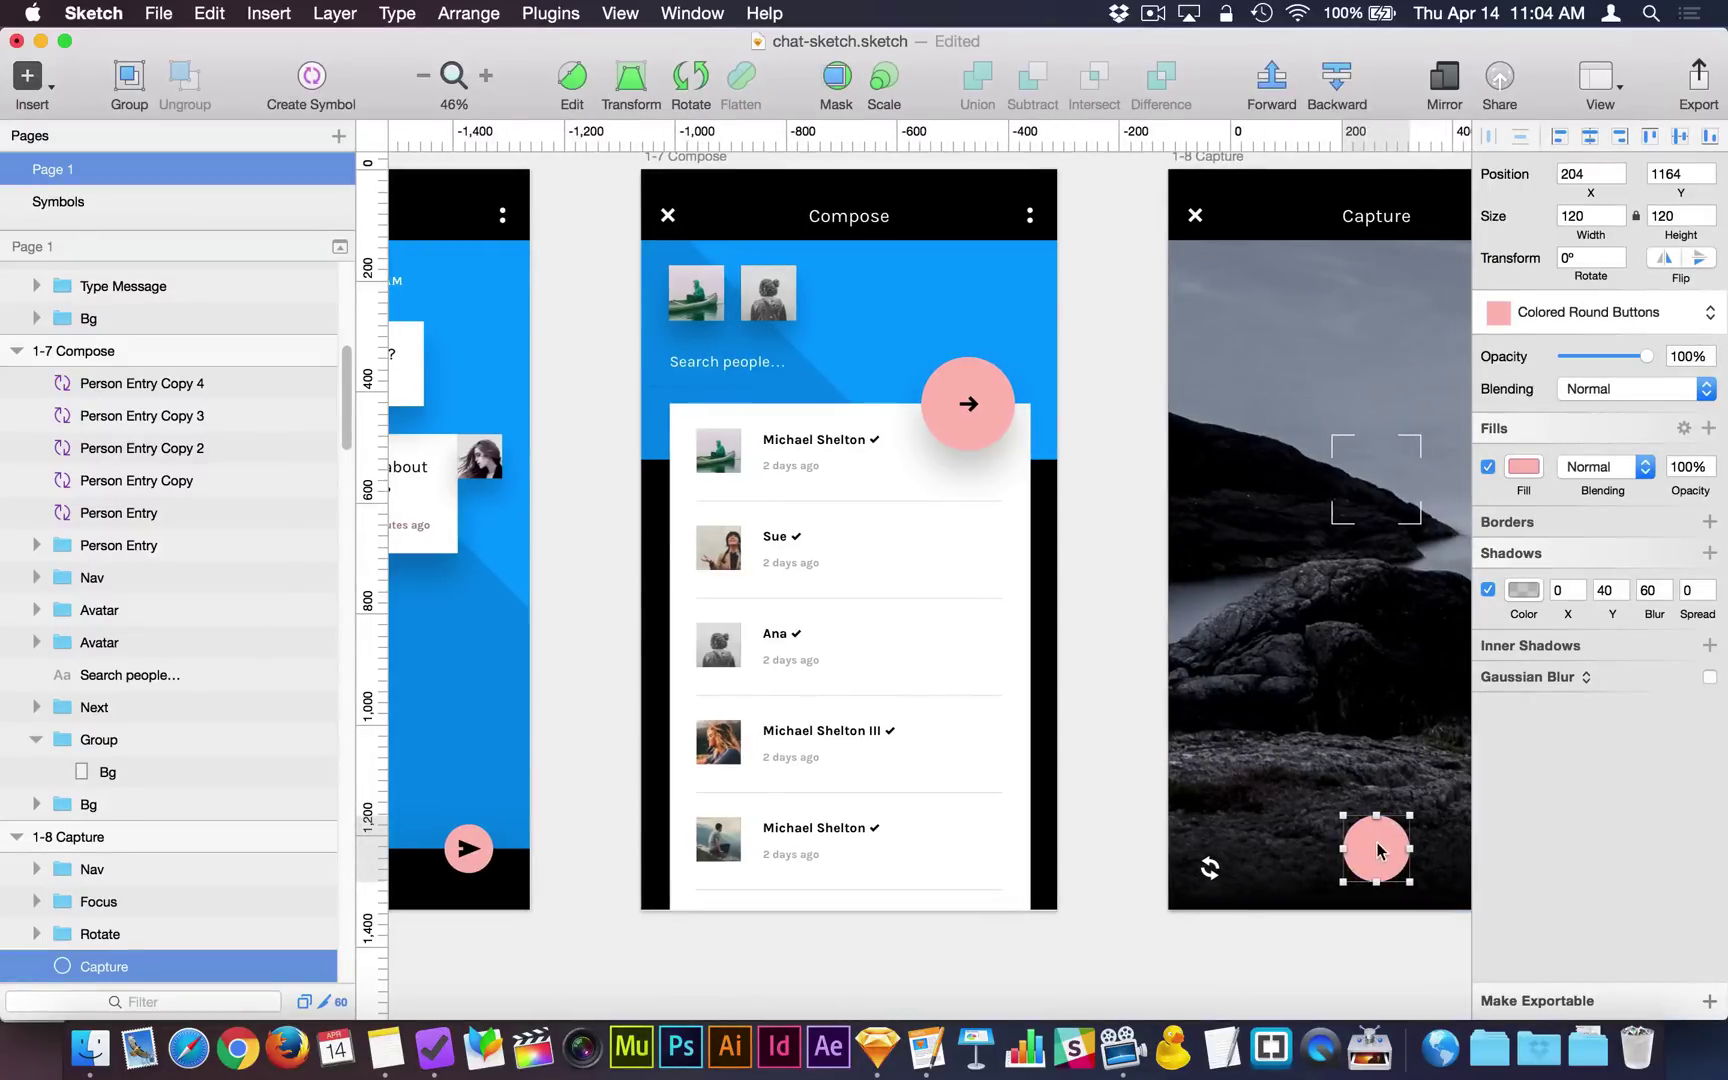
scroll(1380, 851, right, 1)
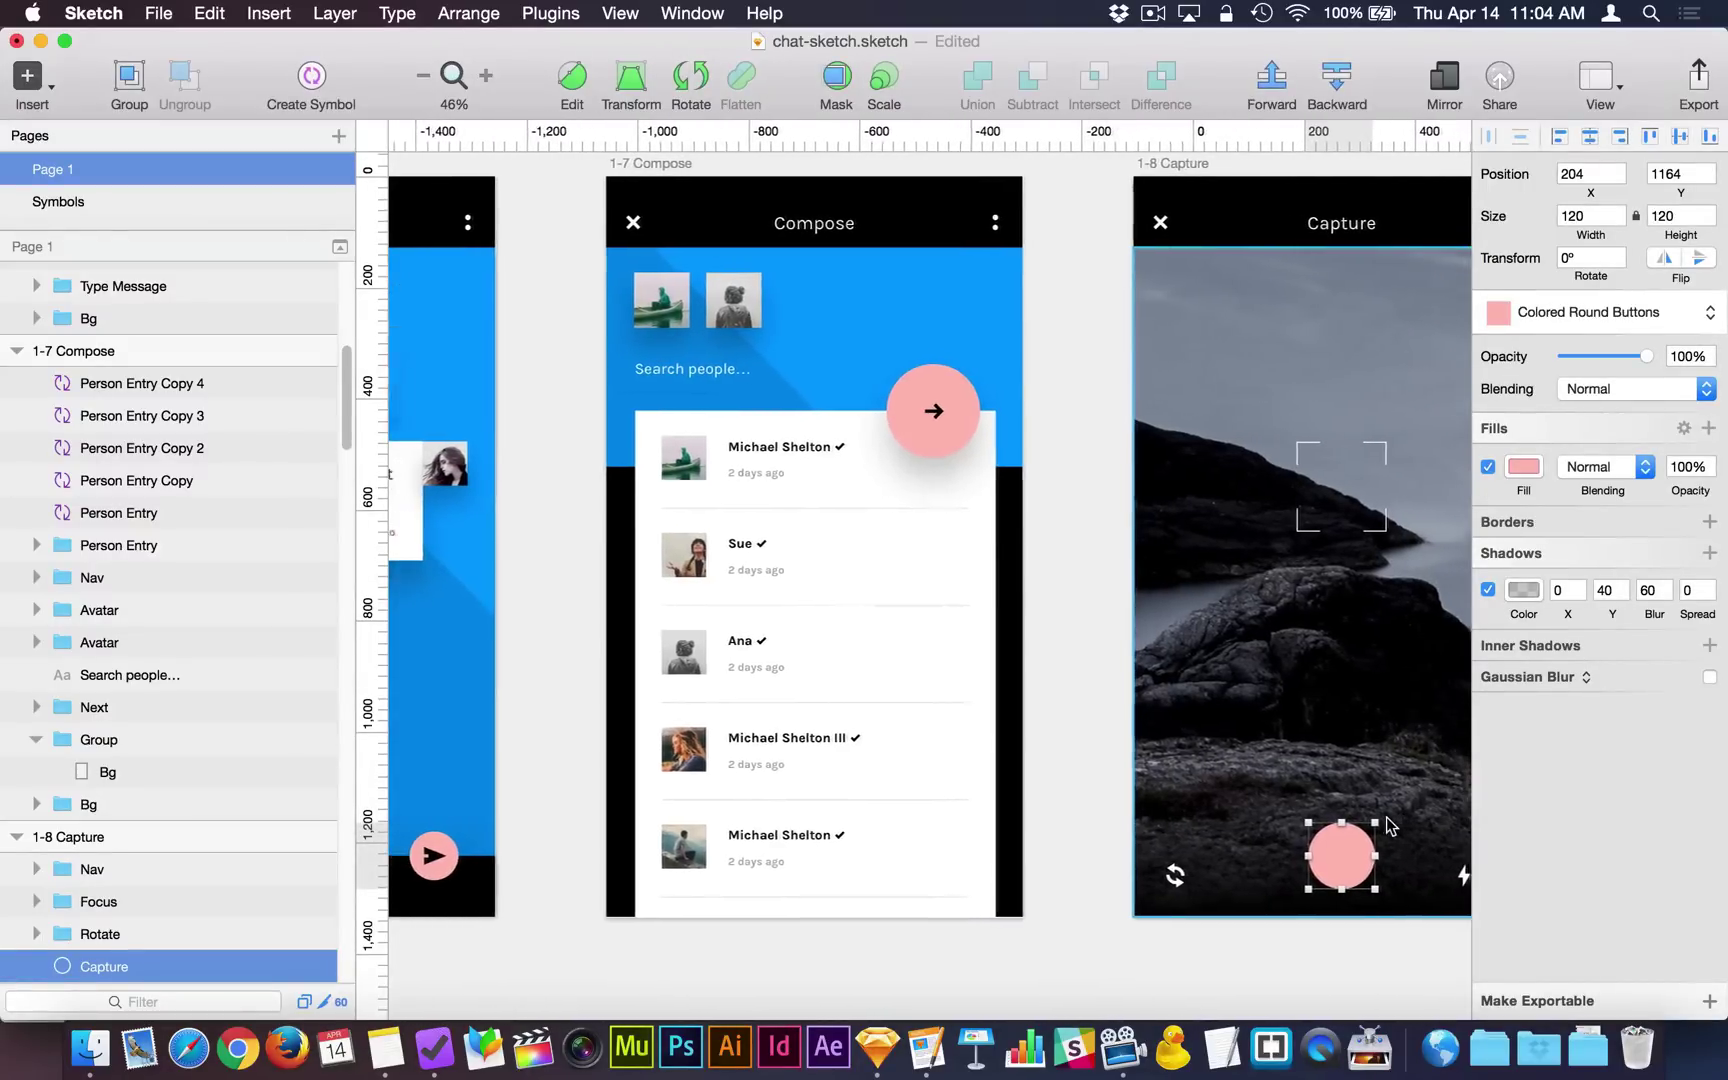
scroll(1388, 824, right, 1)
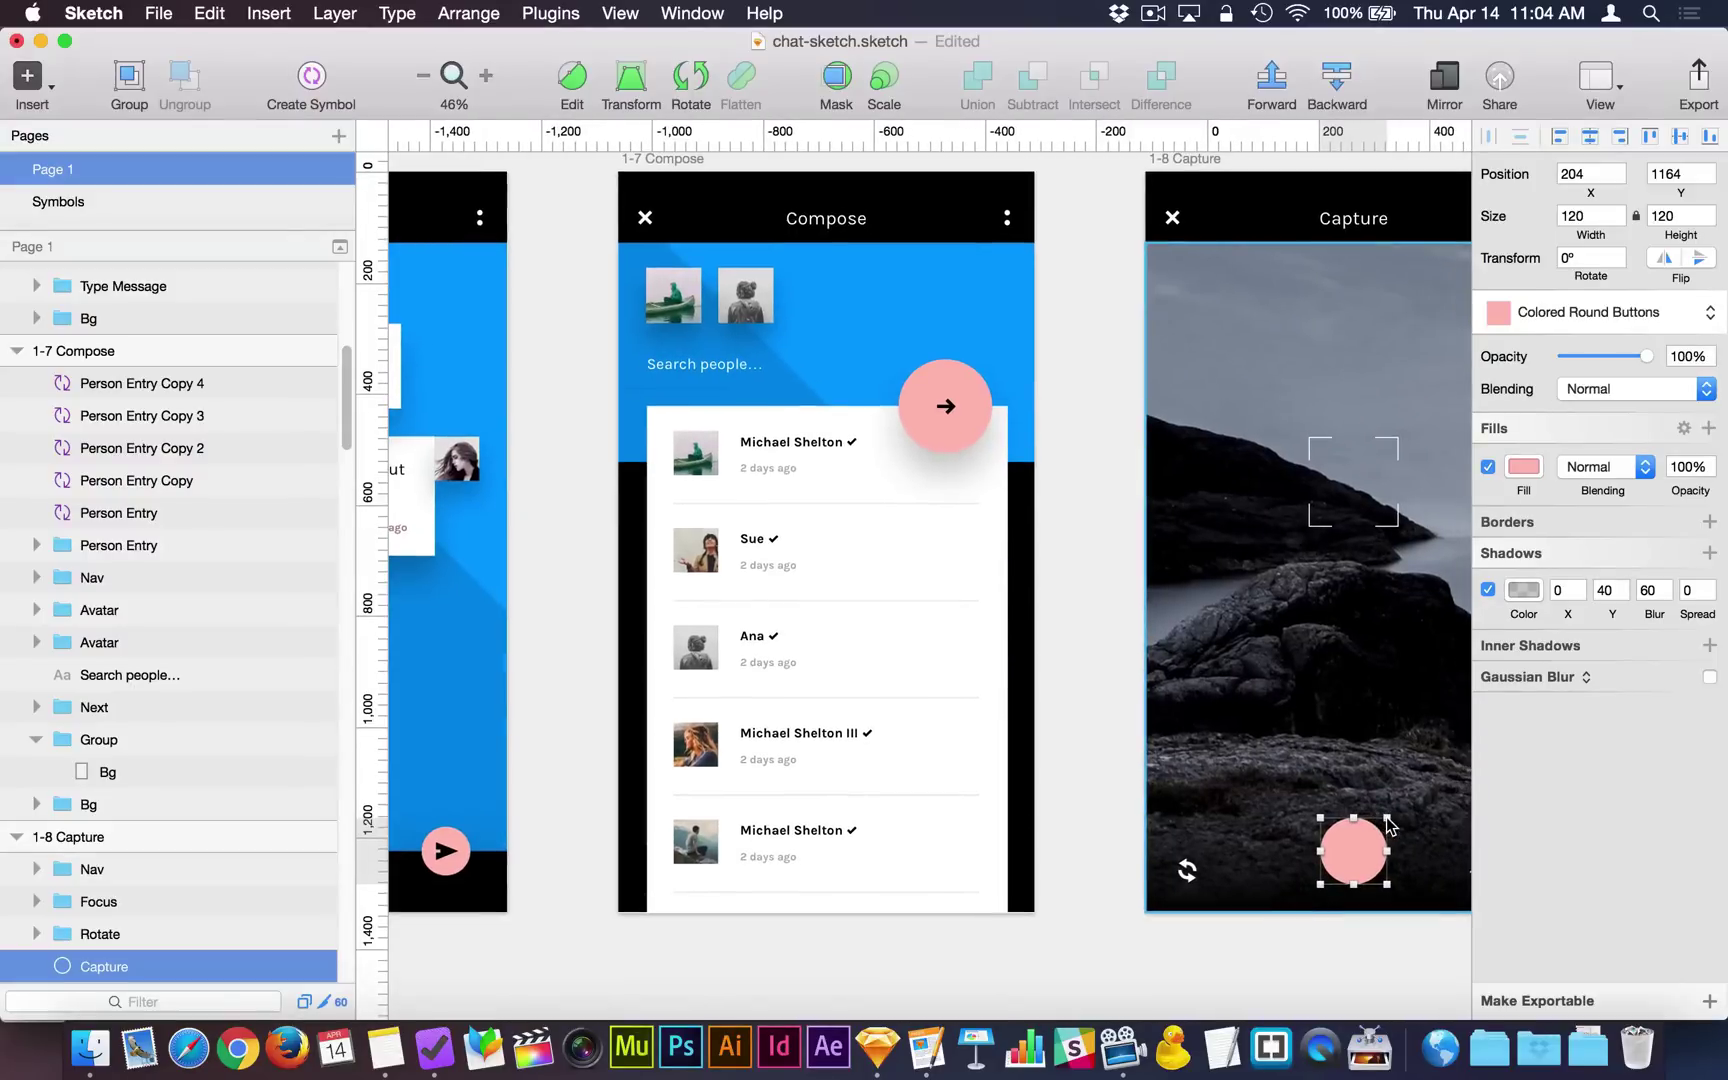
Change the Capture circle's fill from pale pink to red E26258.
click(1522, 467)
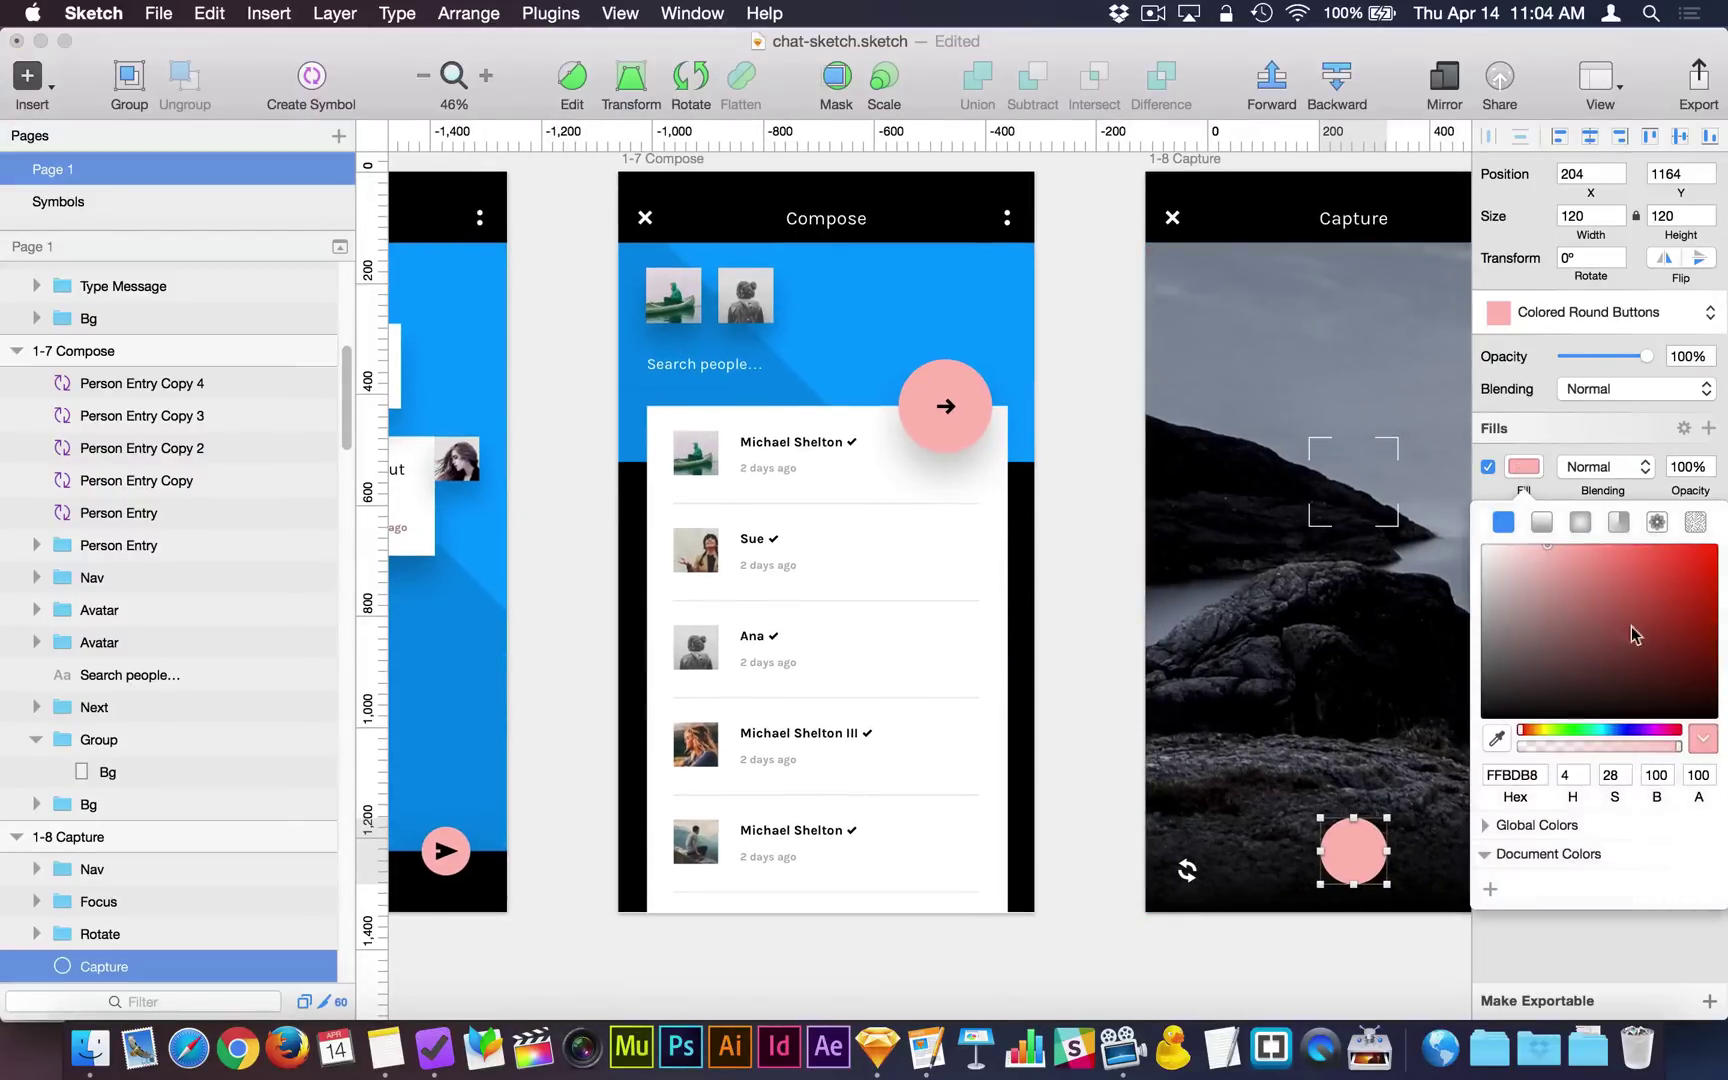
drag(1631, 626, 1624, 564)
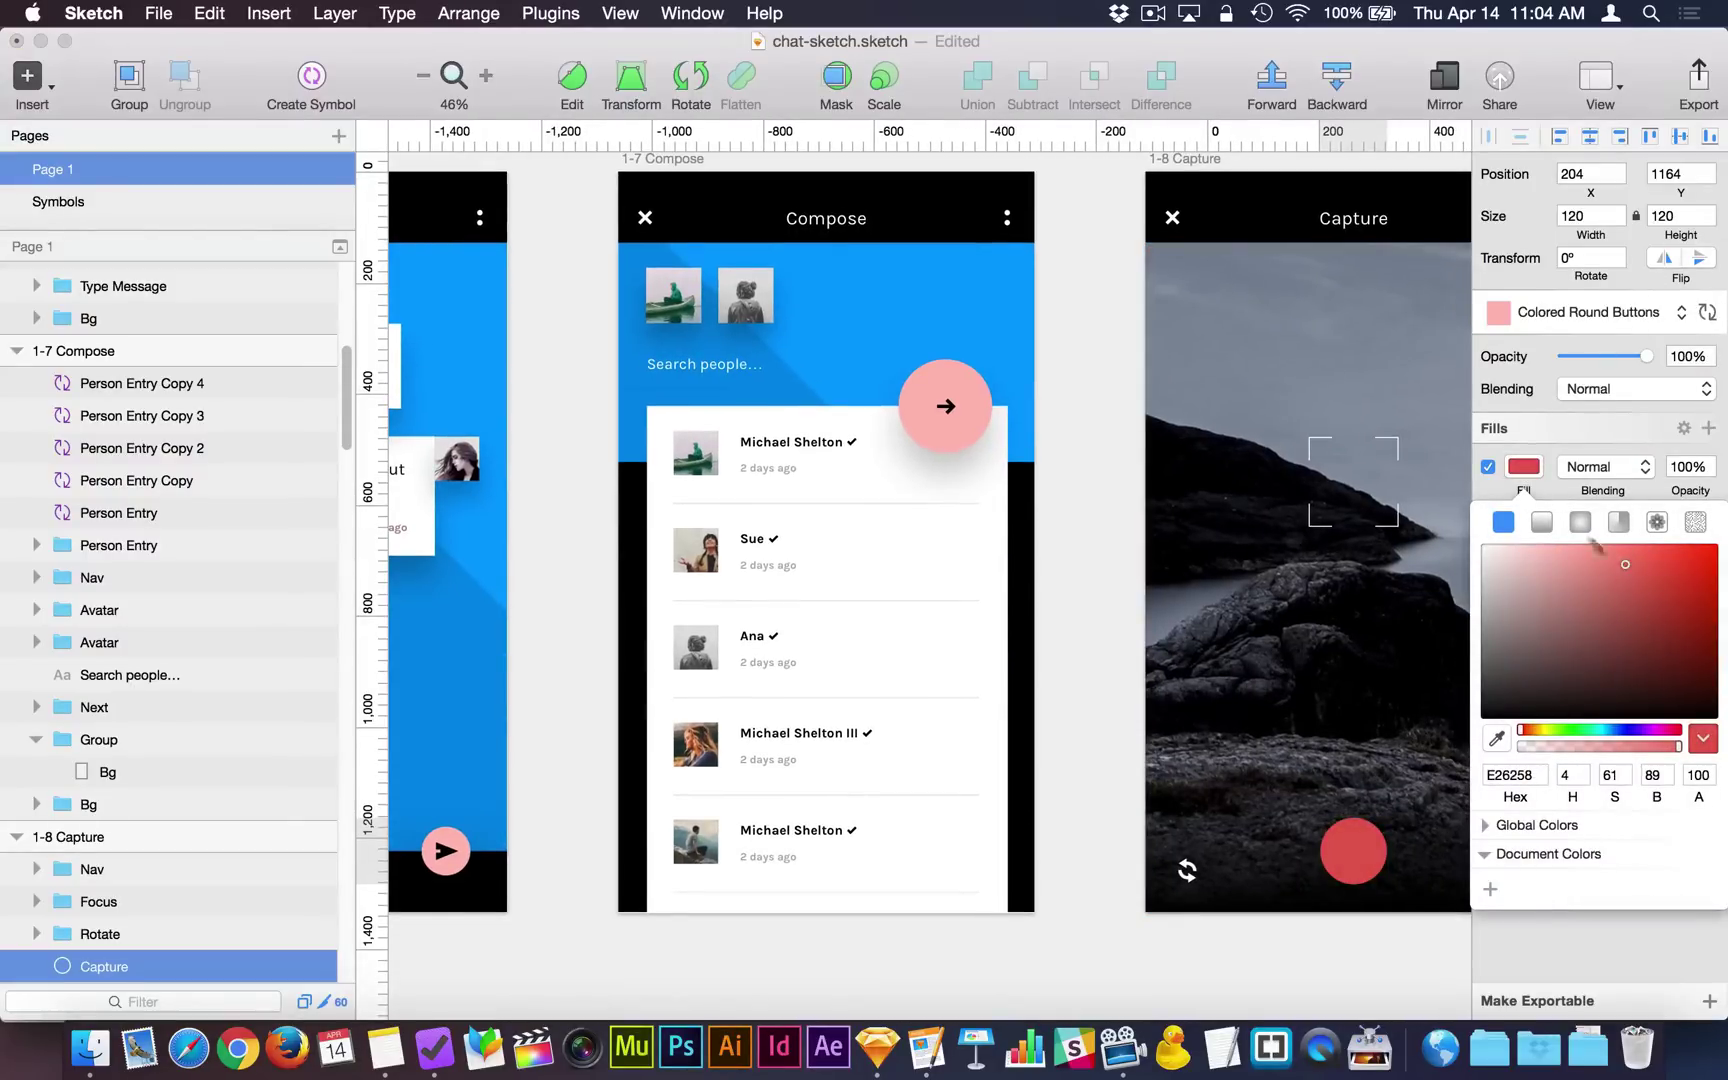
key(Escape)
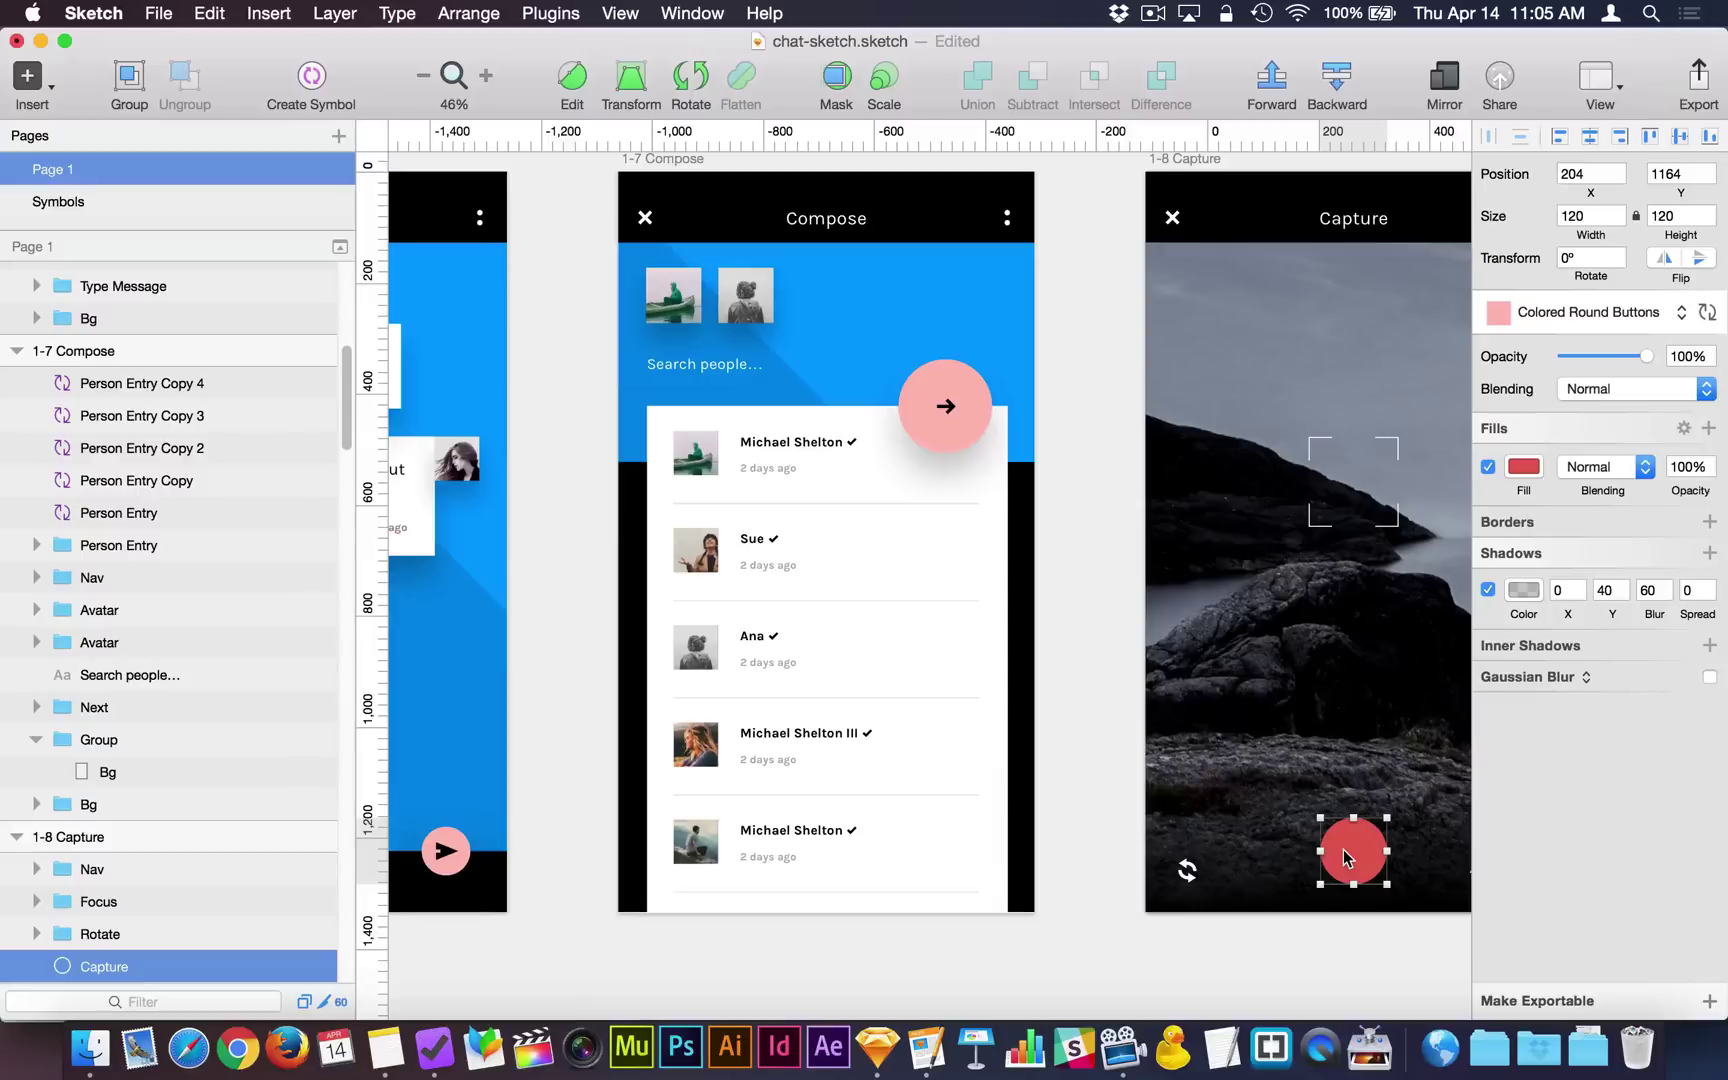
scroll(1347, 857, left, 2)
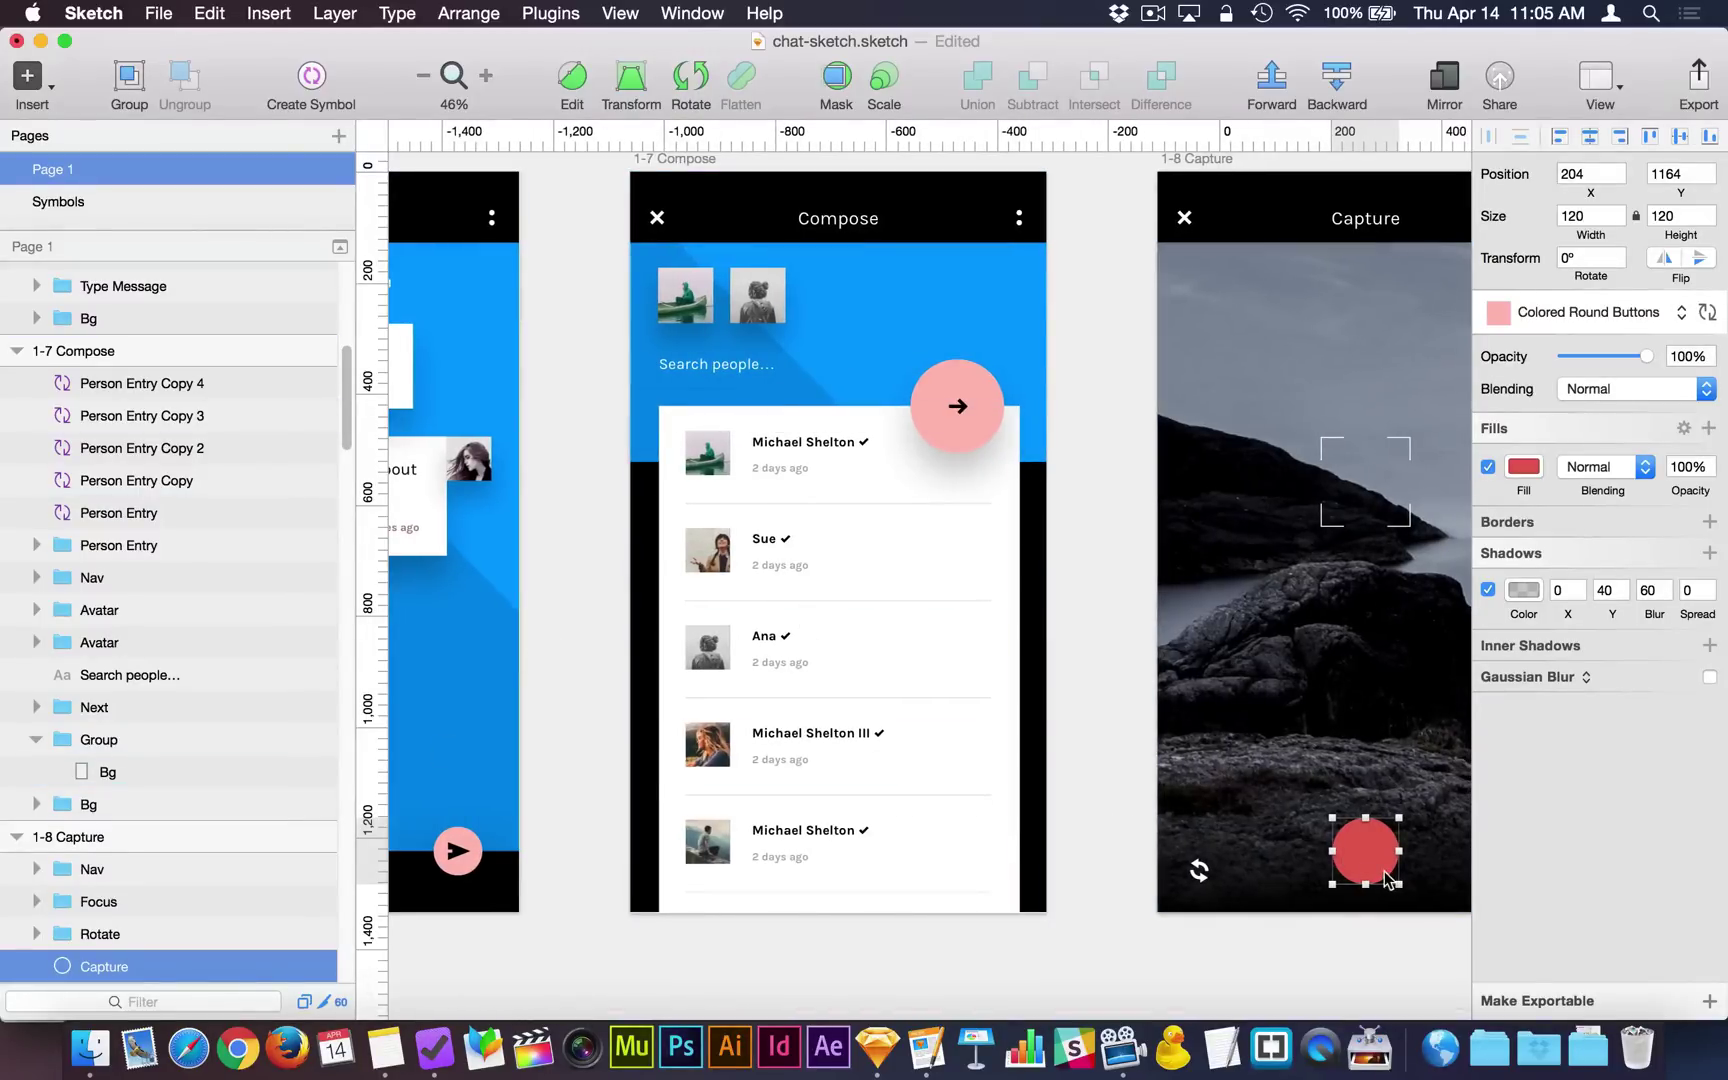
Sync the red fill into the Colored Round Buttons style so all round buttons turn red.
click(1707, 313)
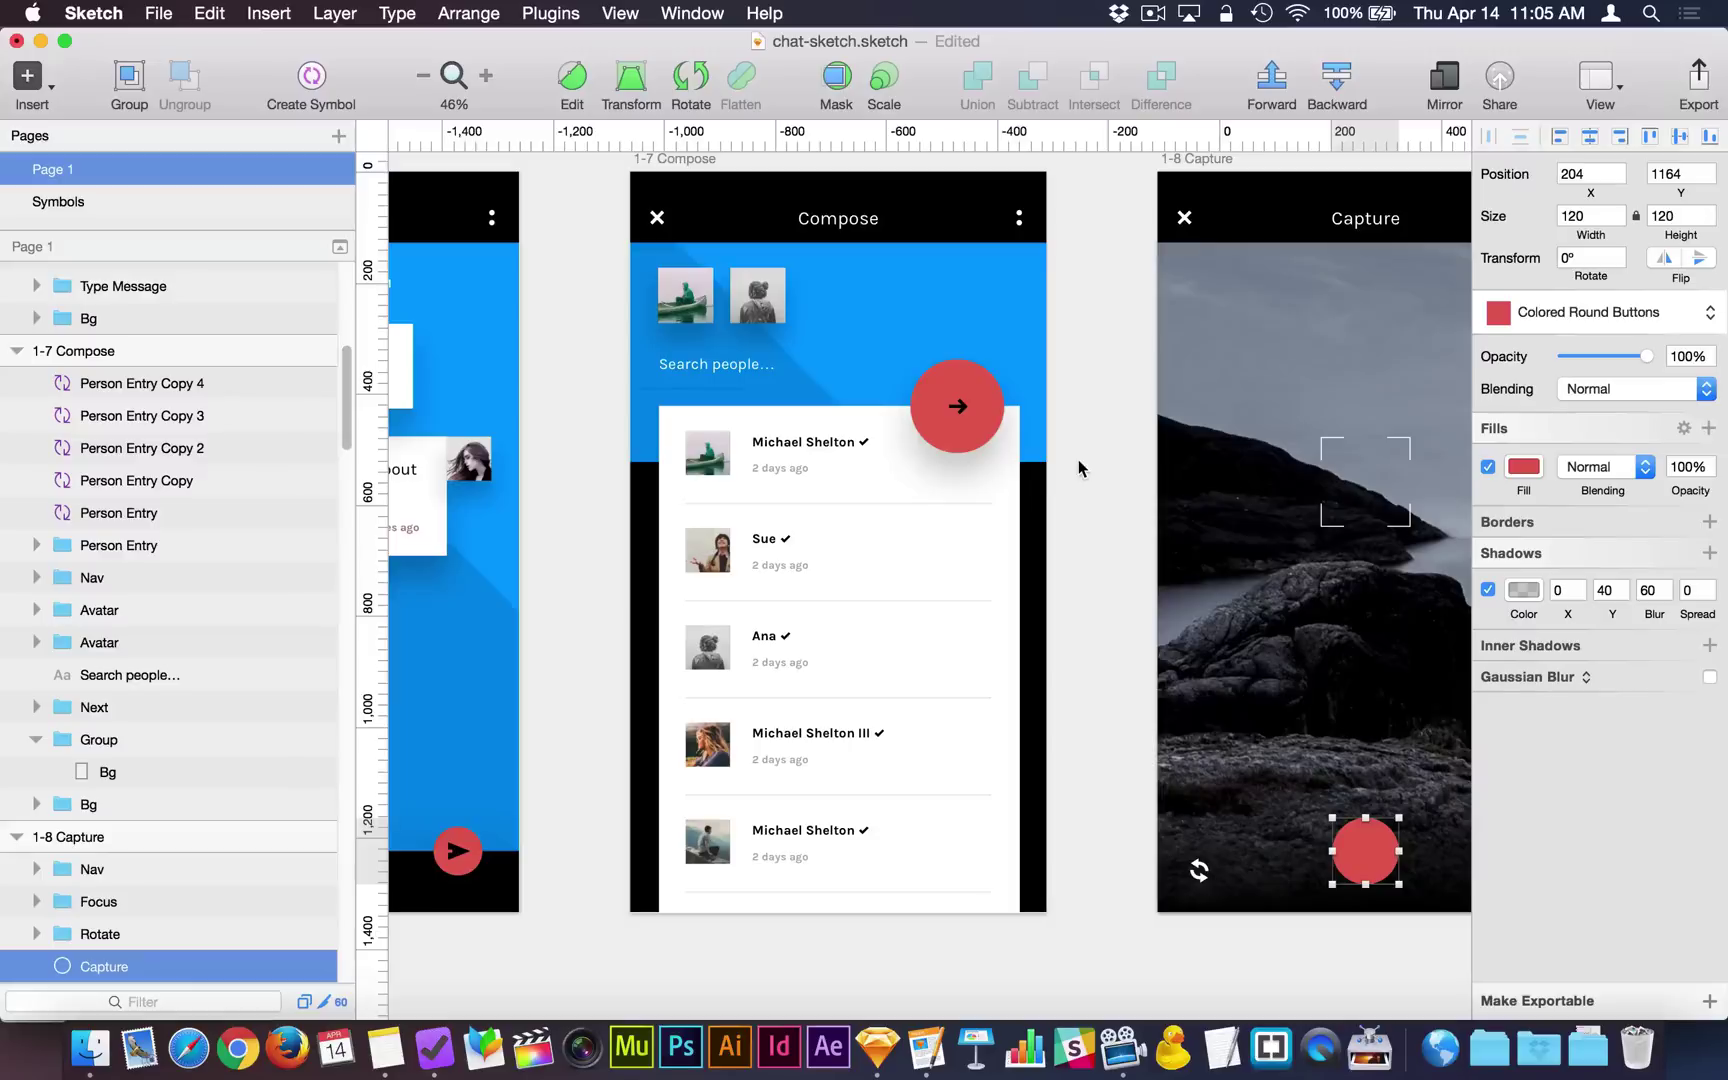
click(1078, 494)
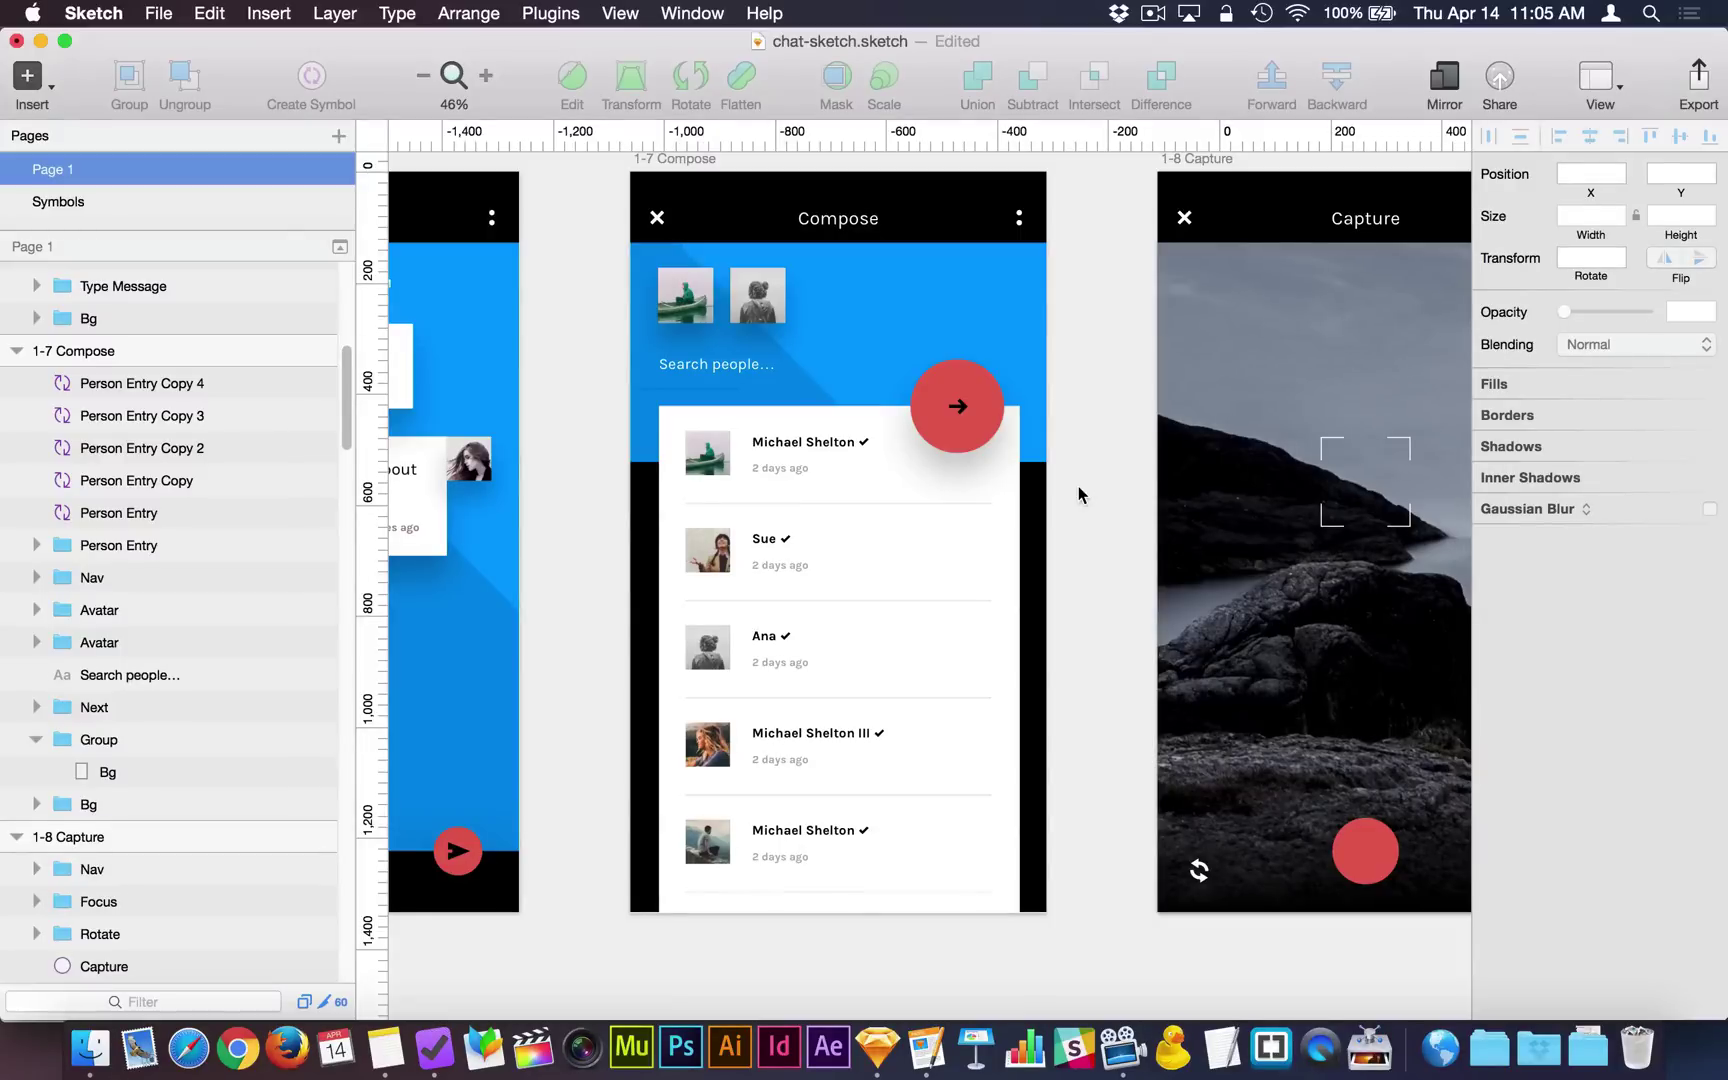
scroll(1078, 494, up, 1)
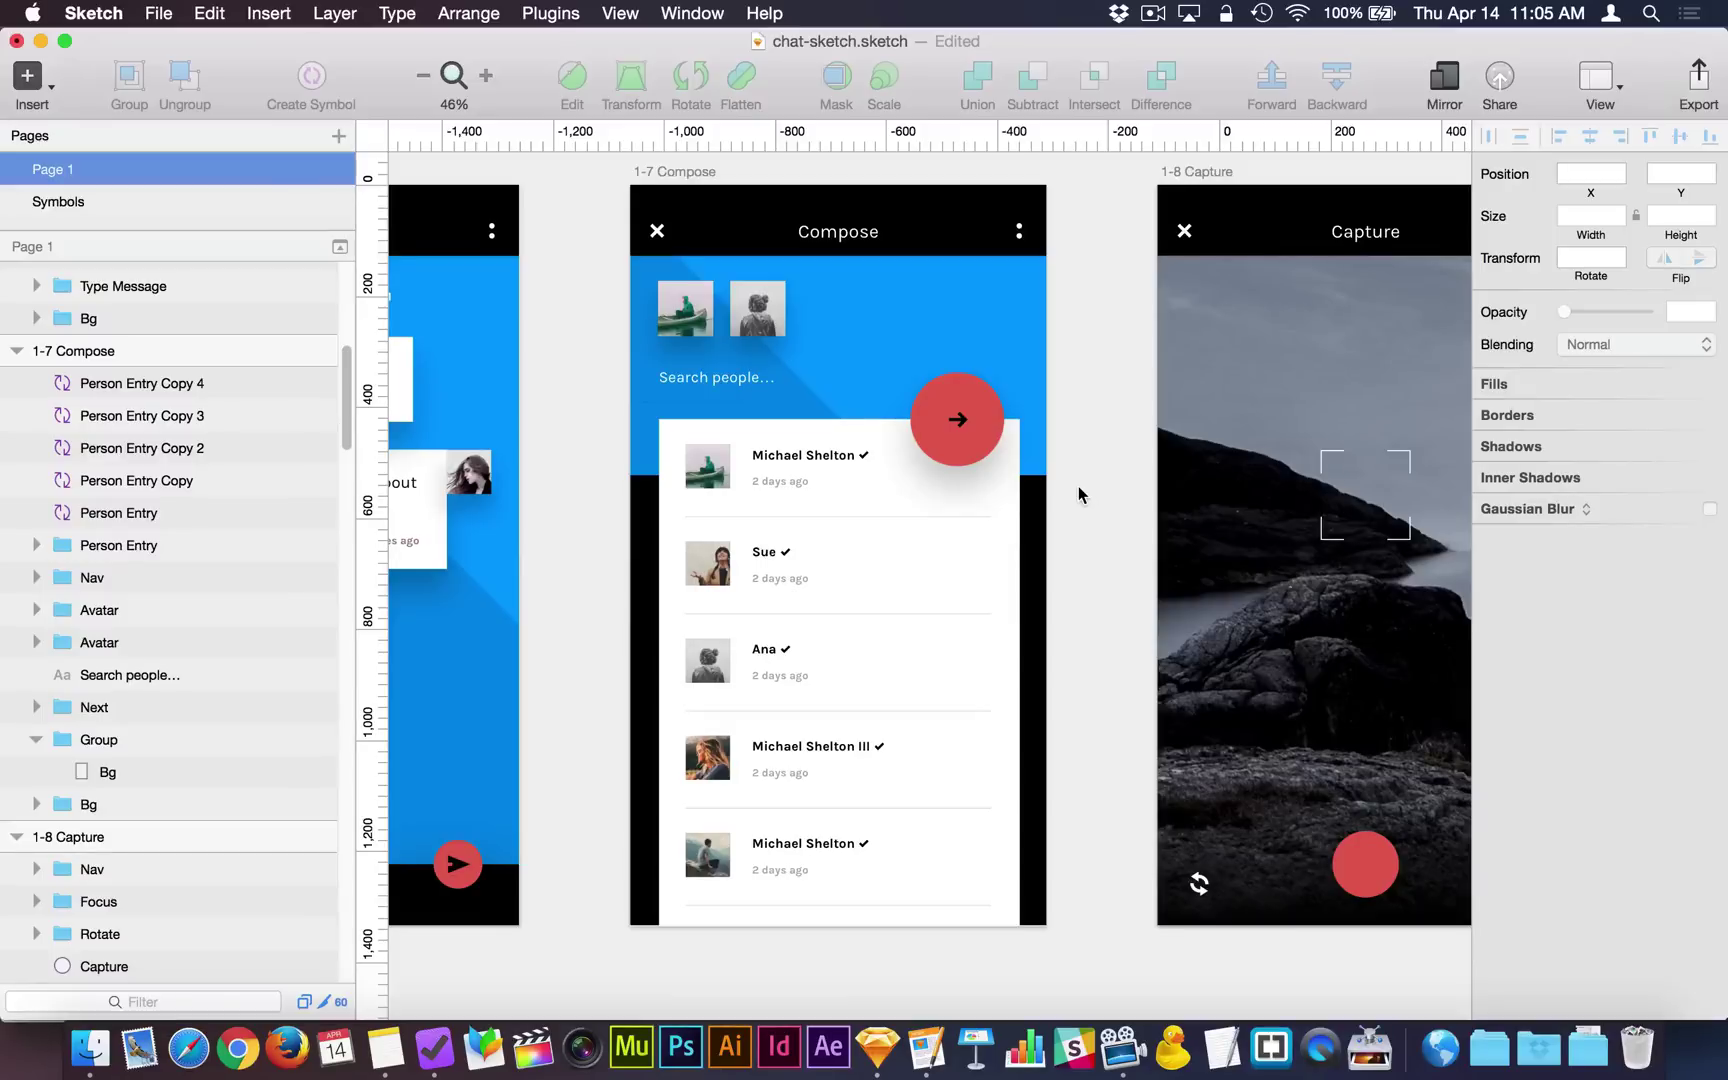
click(688, 174)
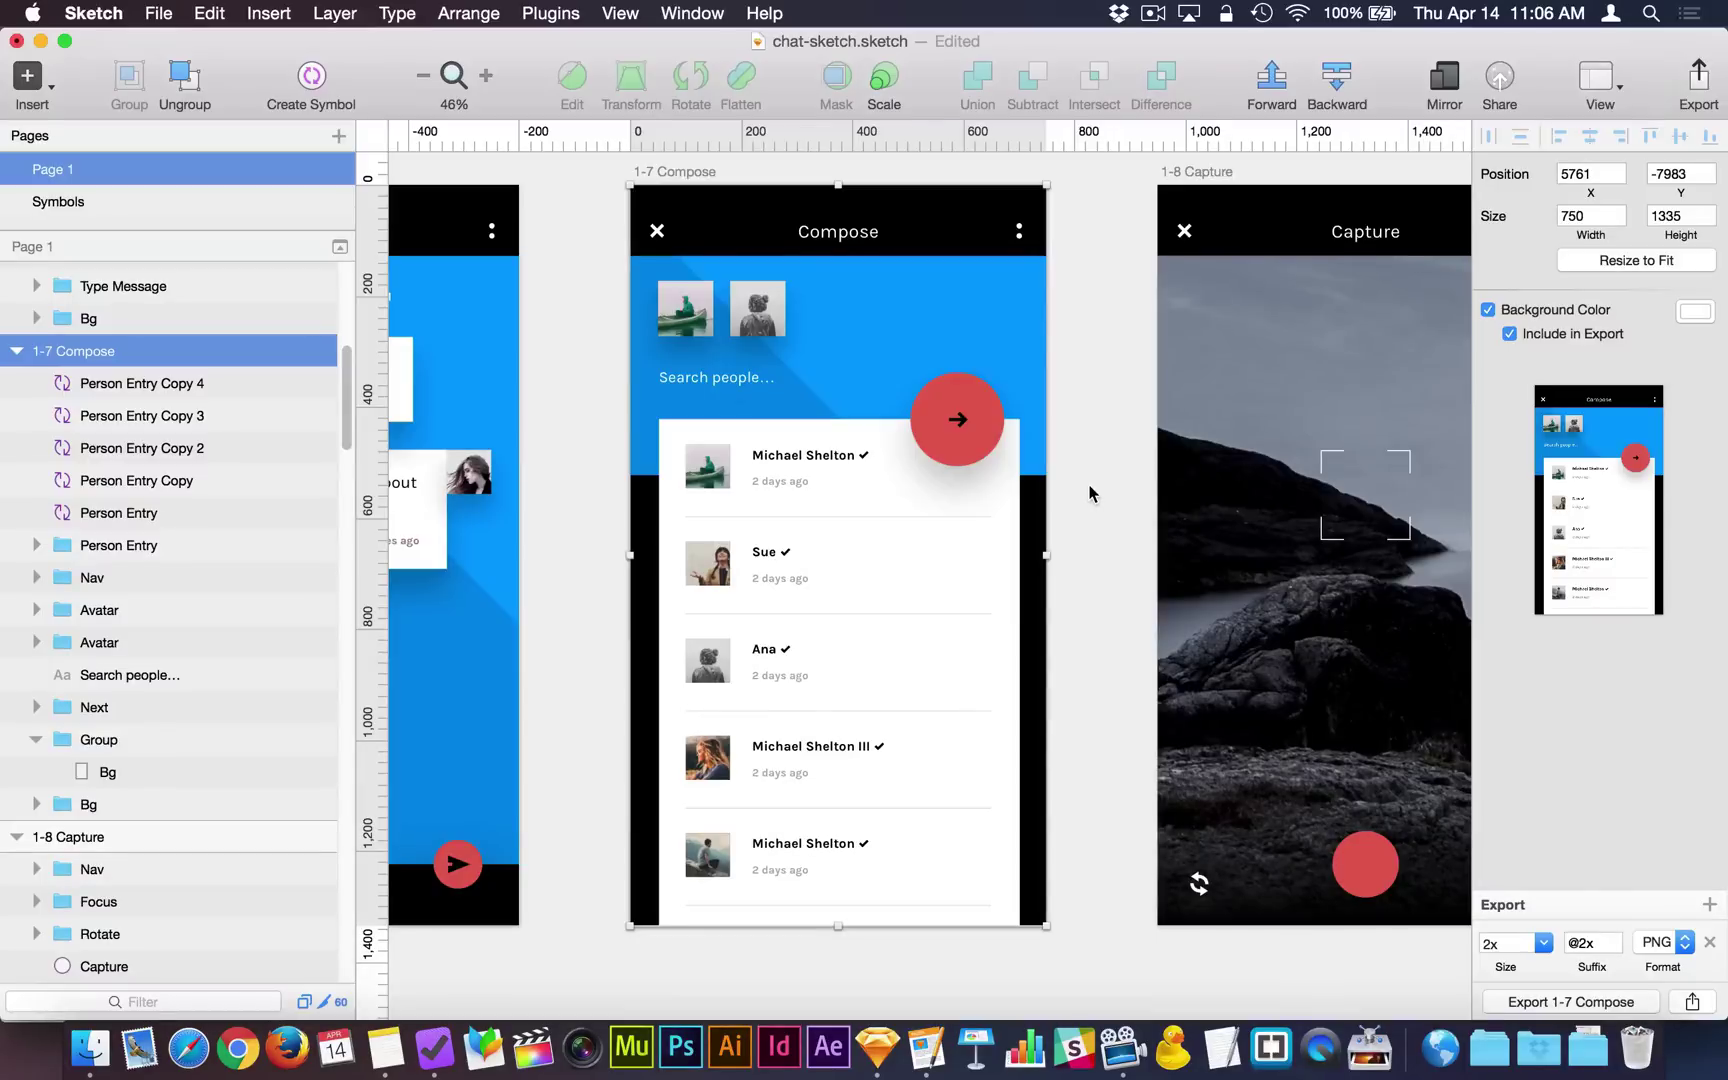
key(super+shift+g)
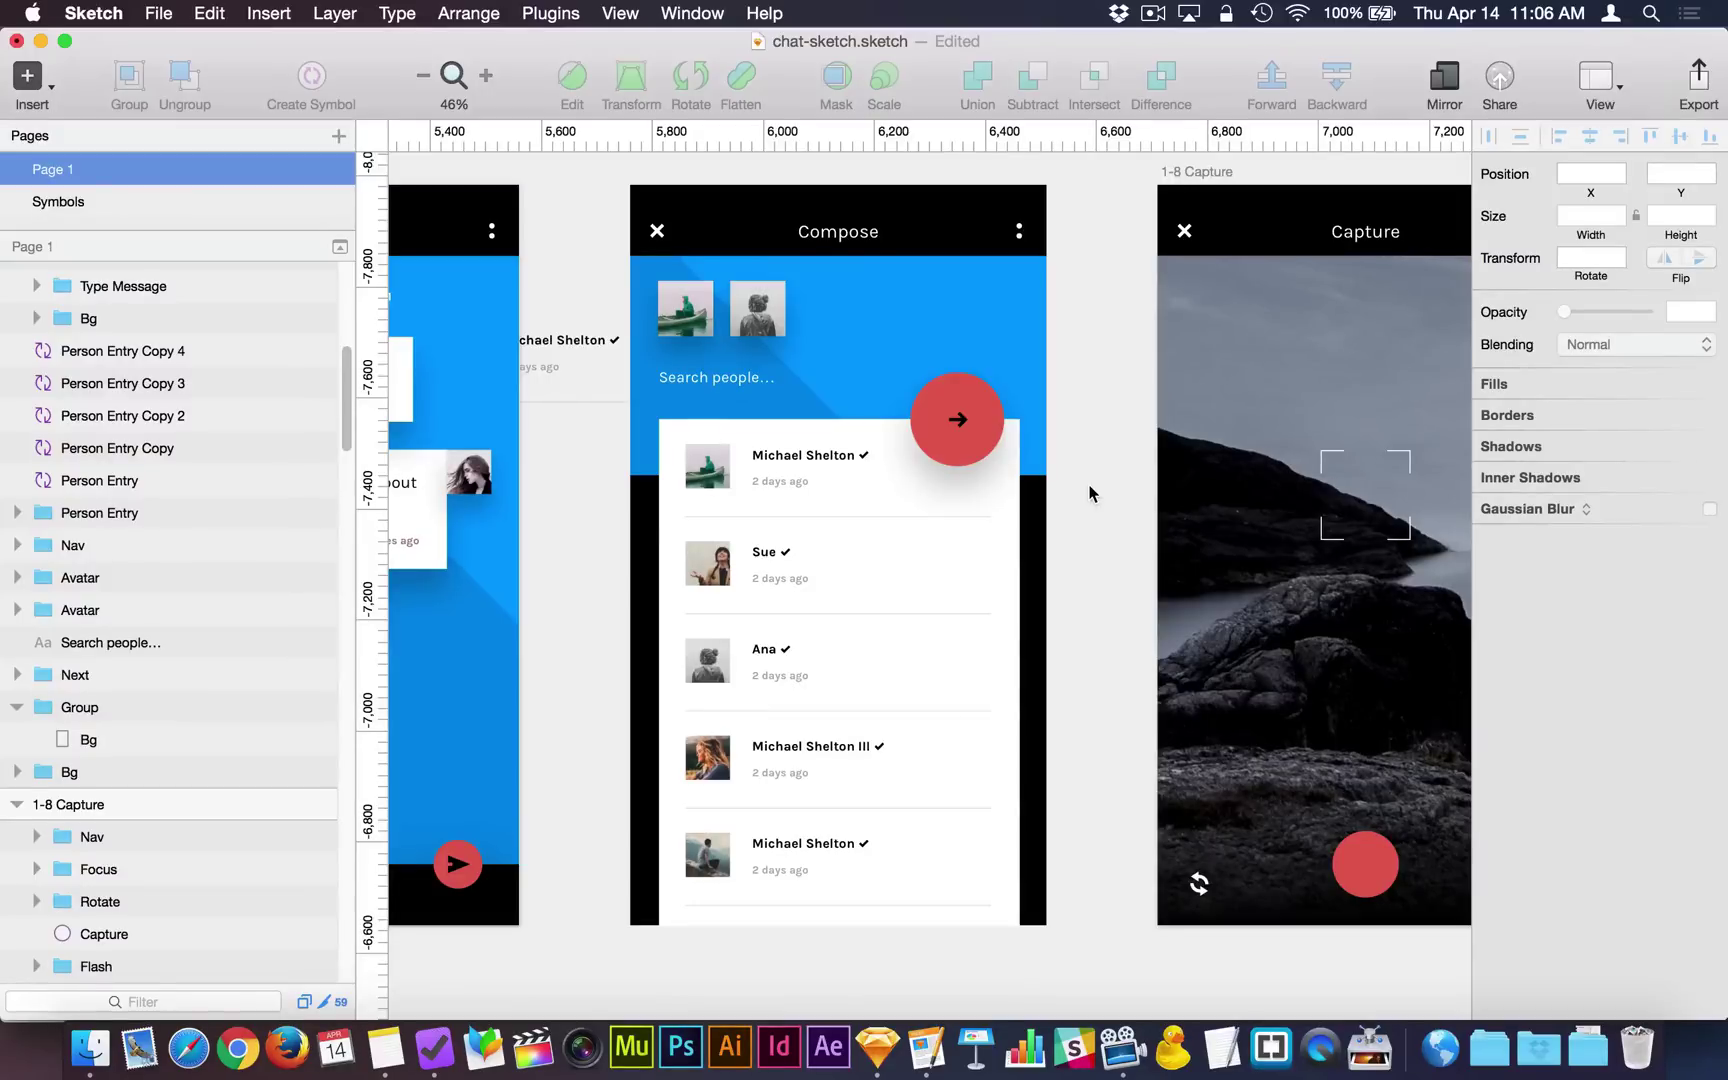
key(super+z)
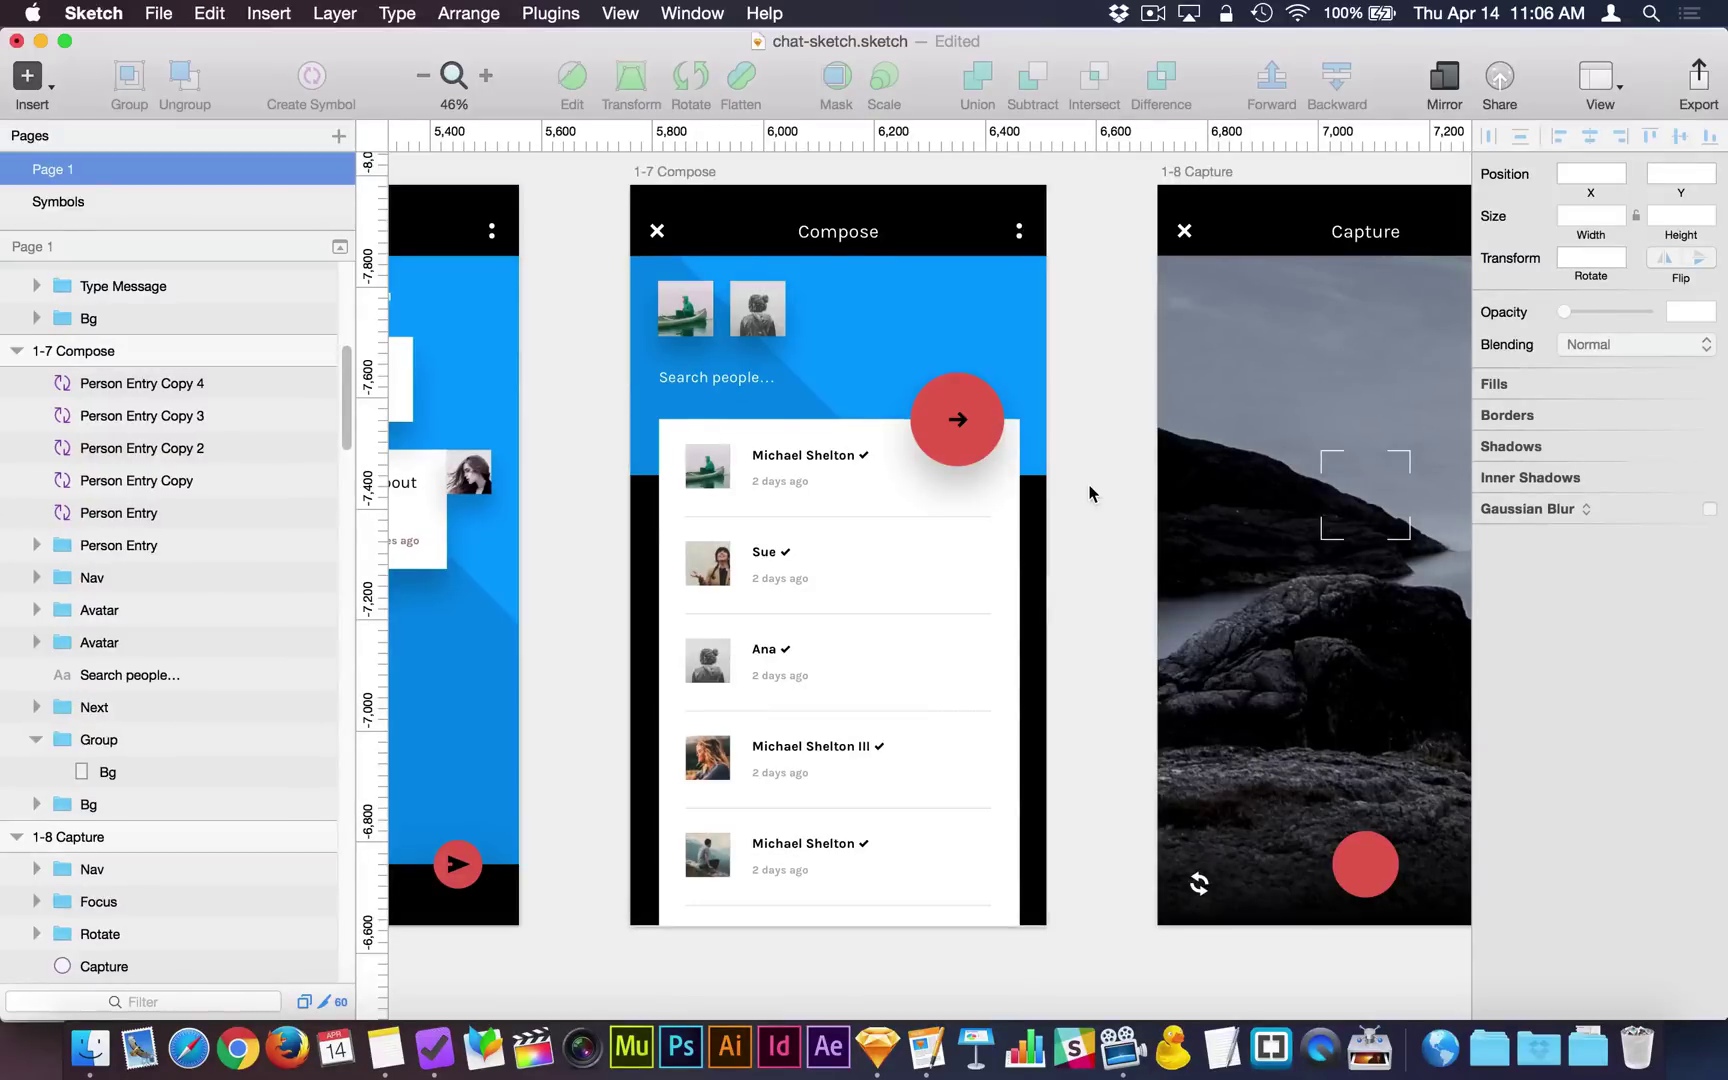
scroll(1090, 493, down, 5)
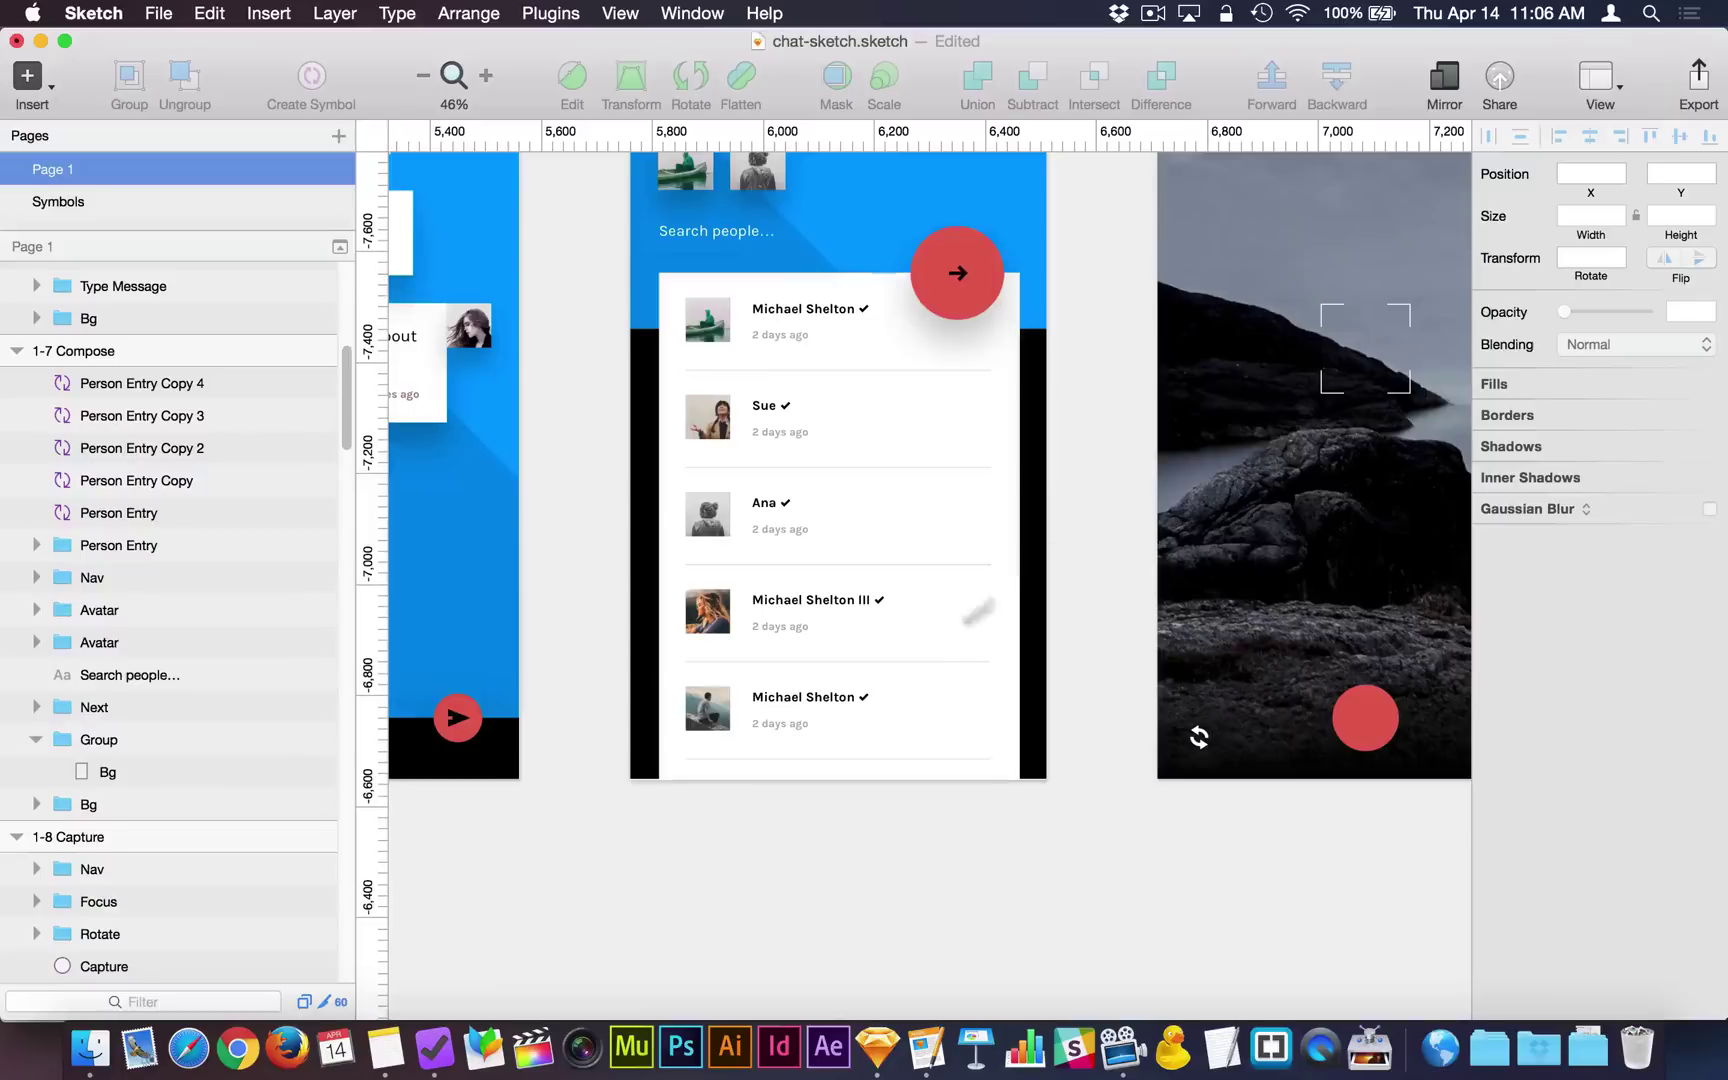
click(870, 702)
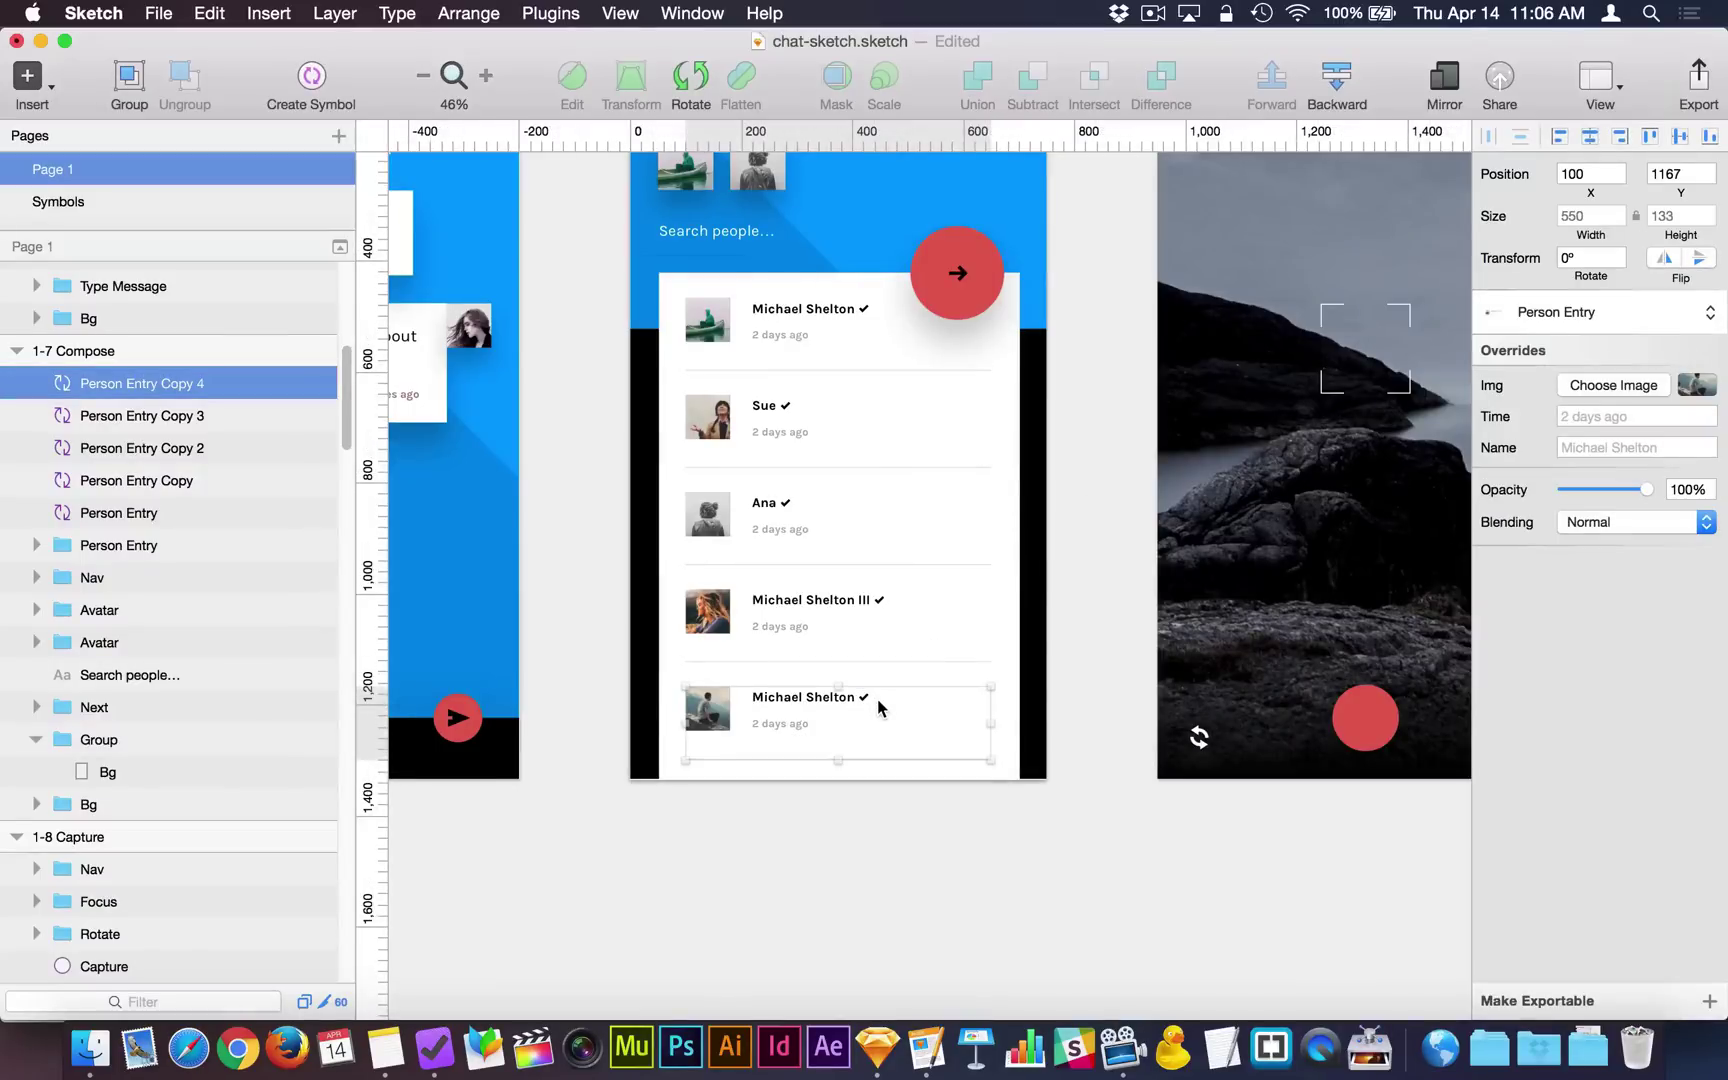
drag(878, 698, 882, 896)
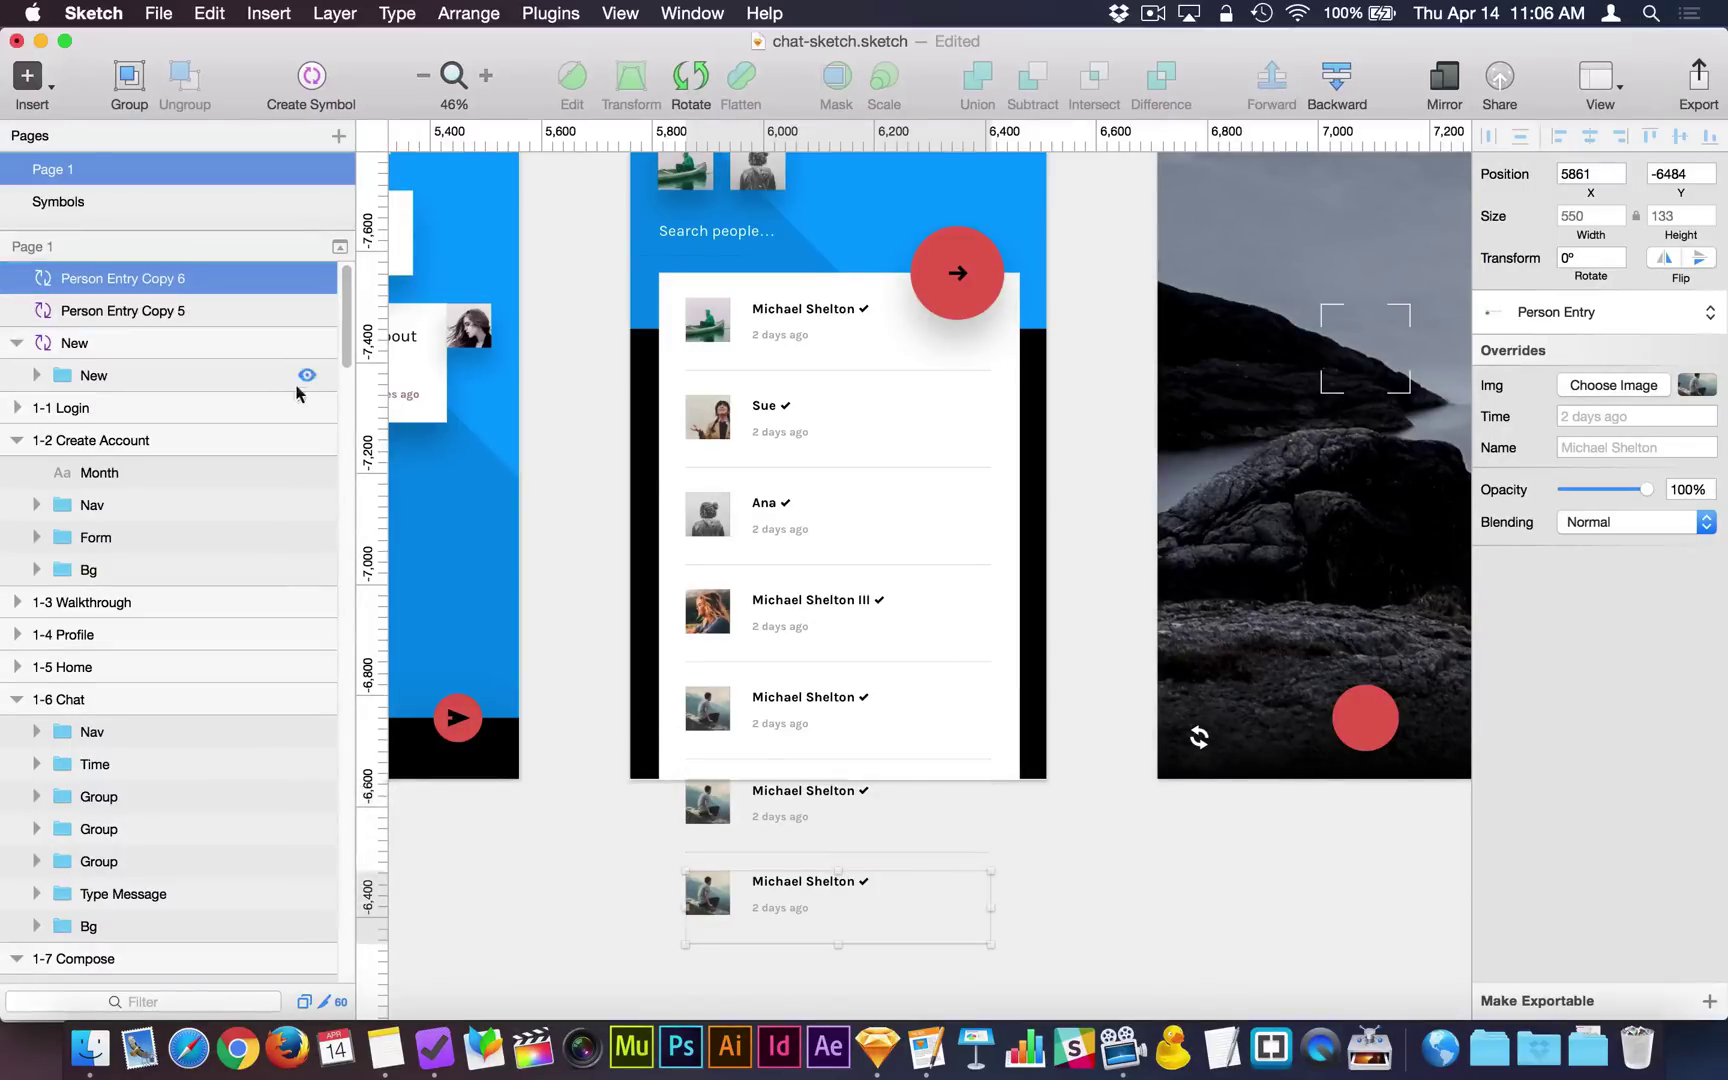
Try stretching the Compose background group to 1578 tall, then undo it.
click(636, 754)
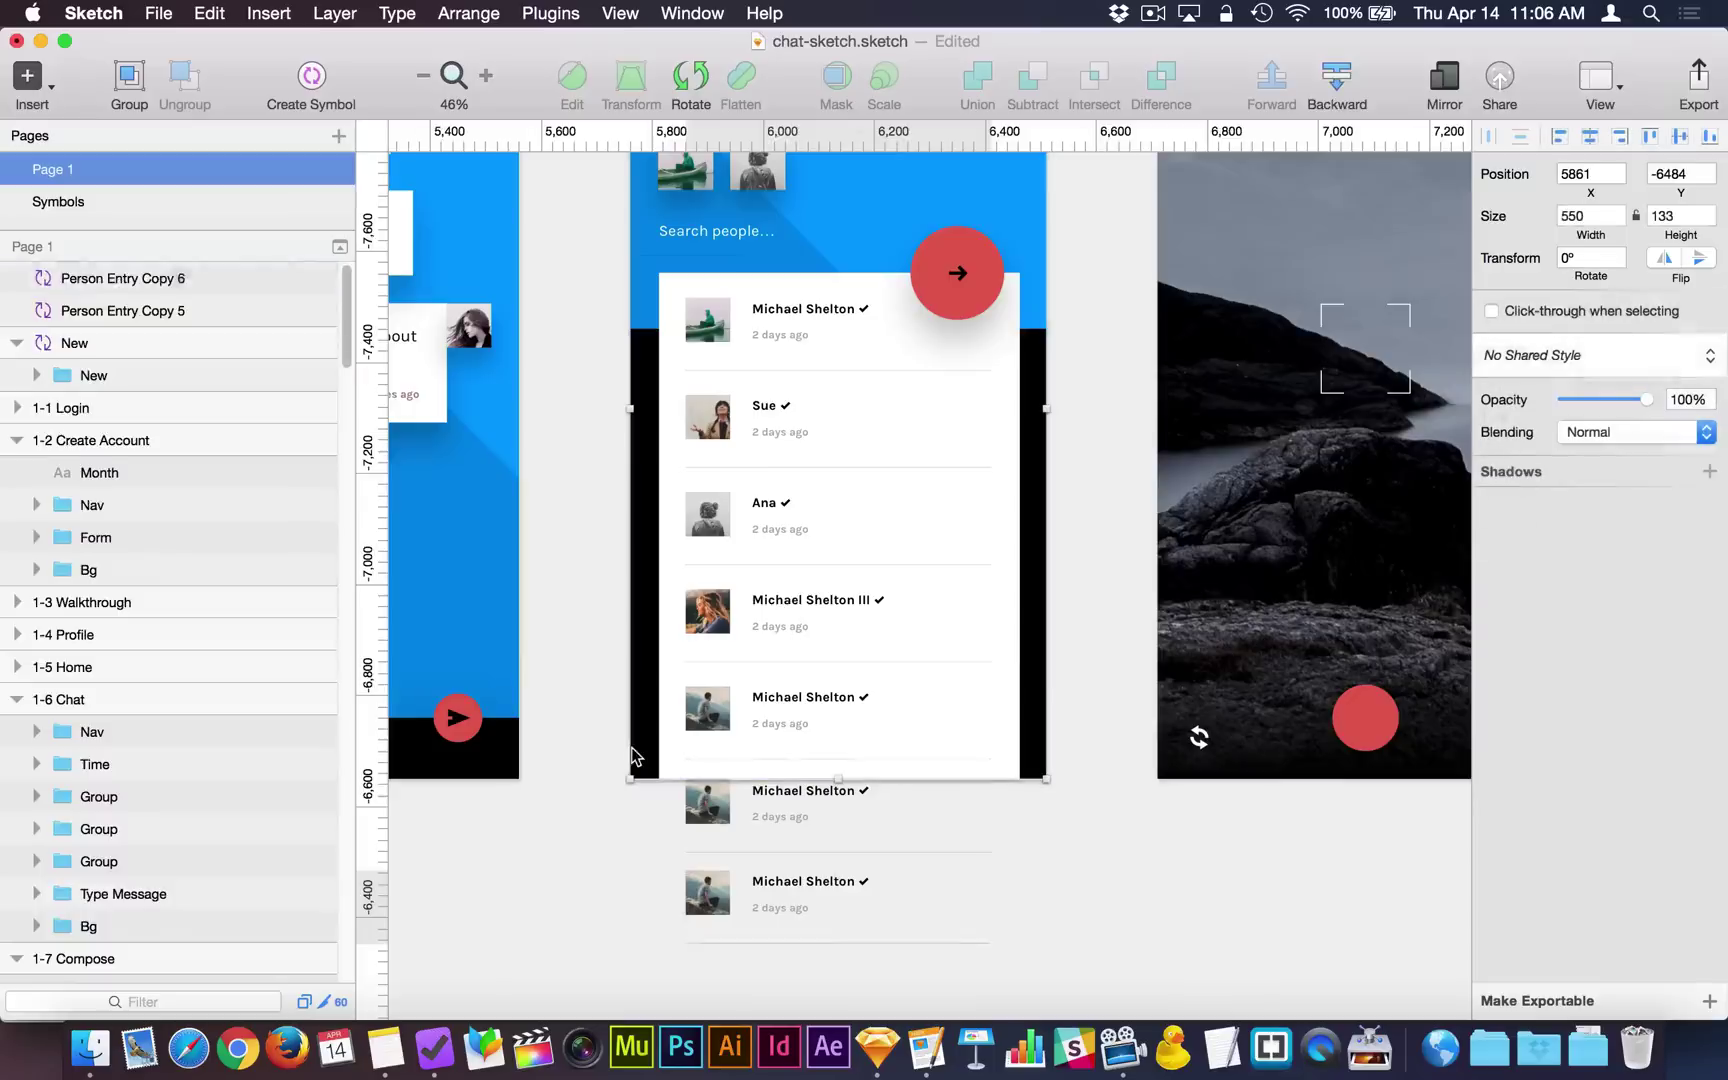
drag(838, 781, 838, 912)
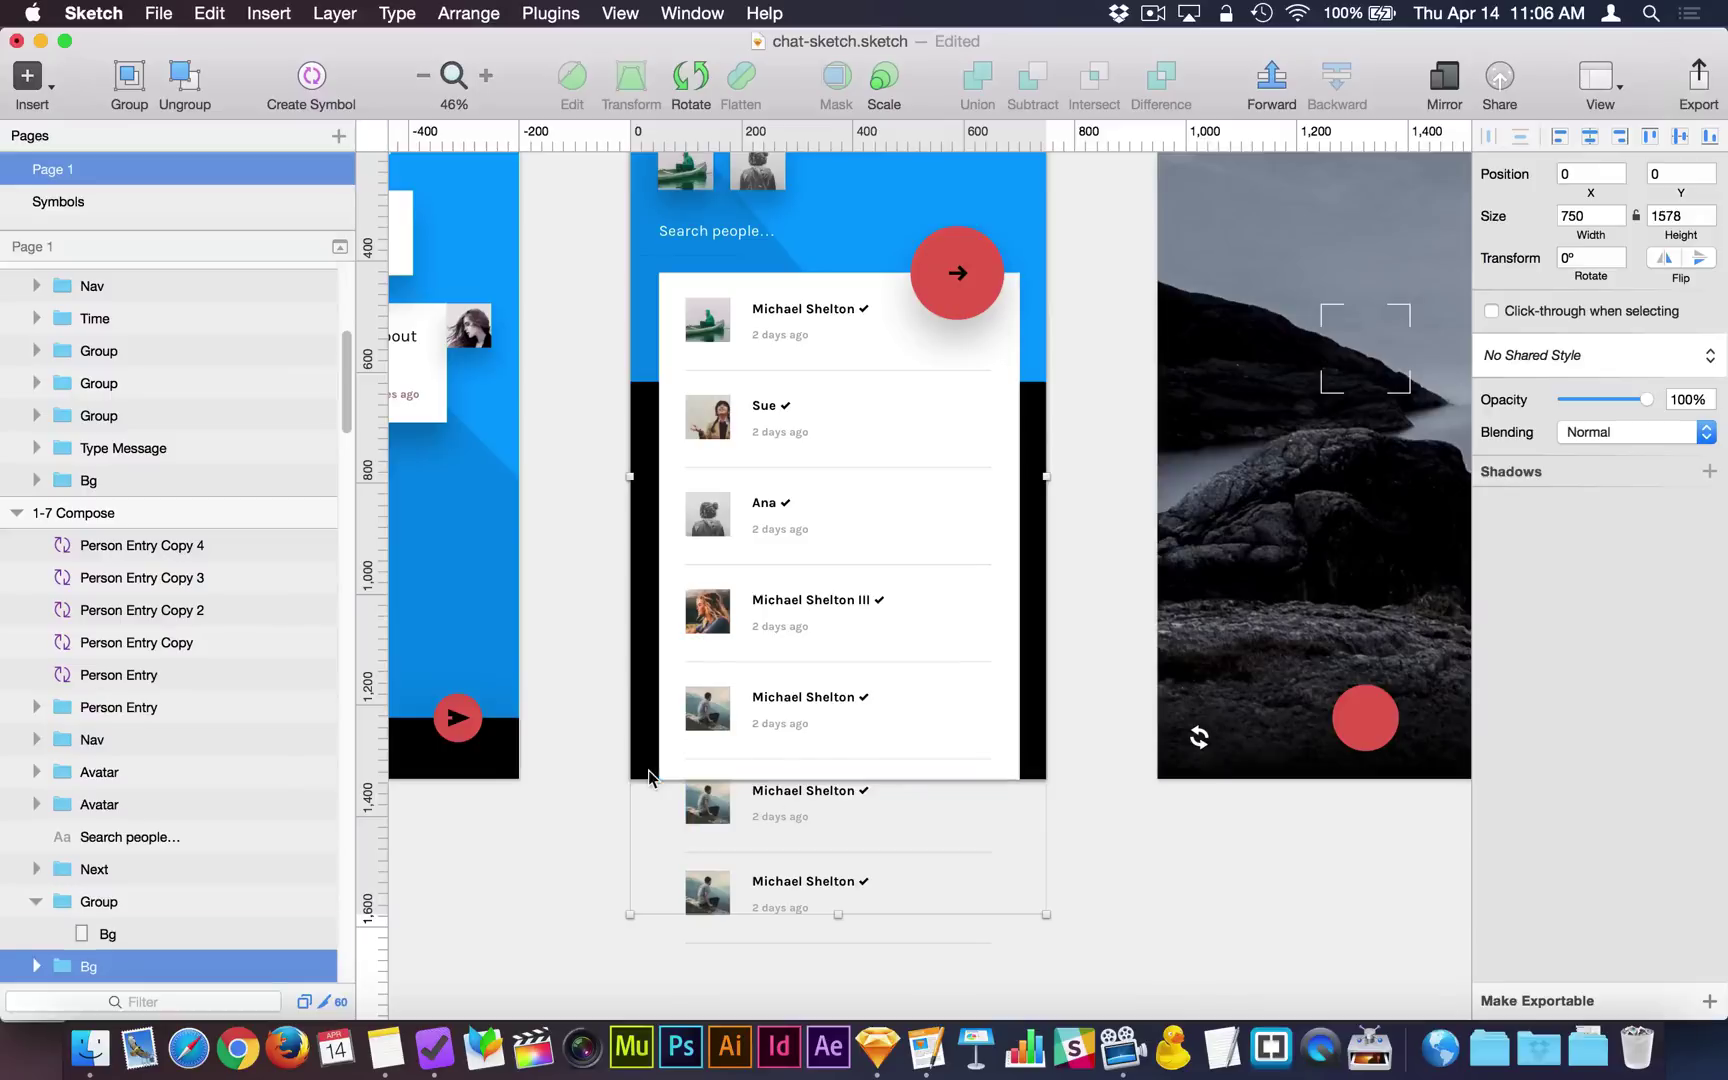
key(super+z)
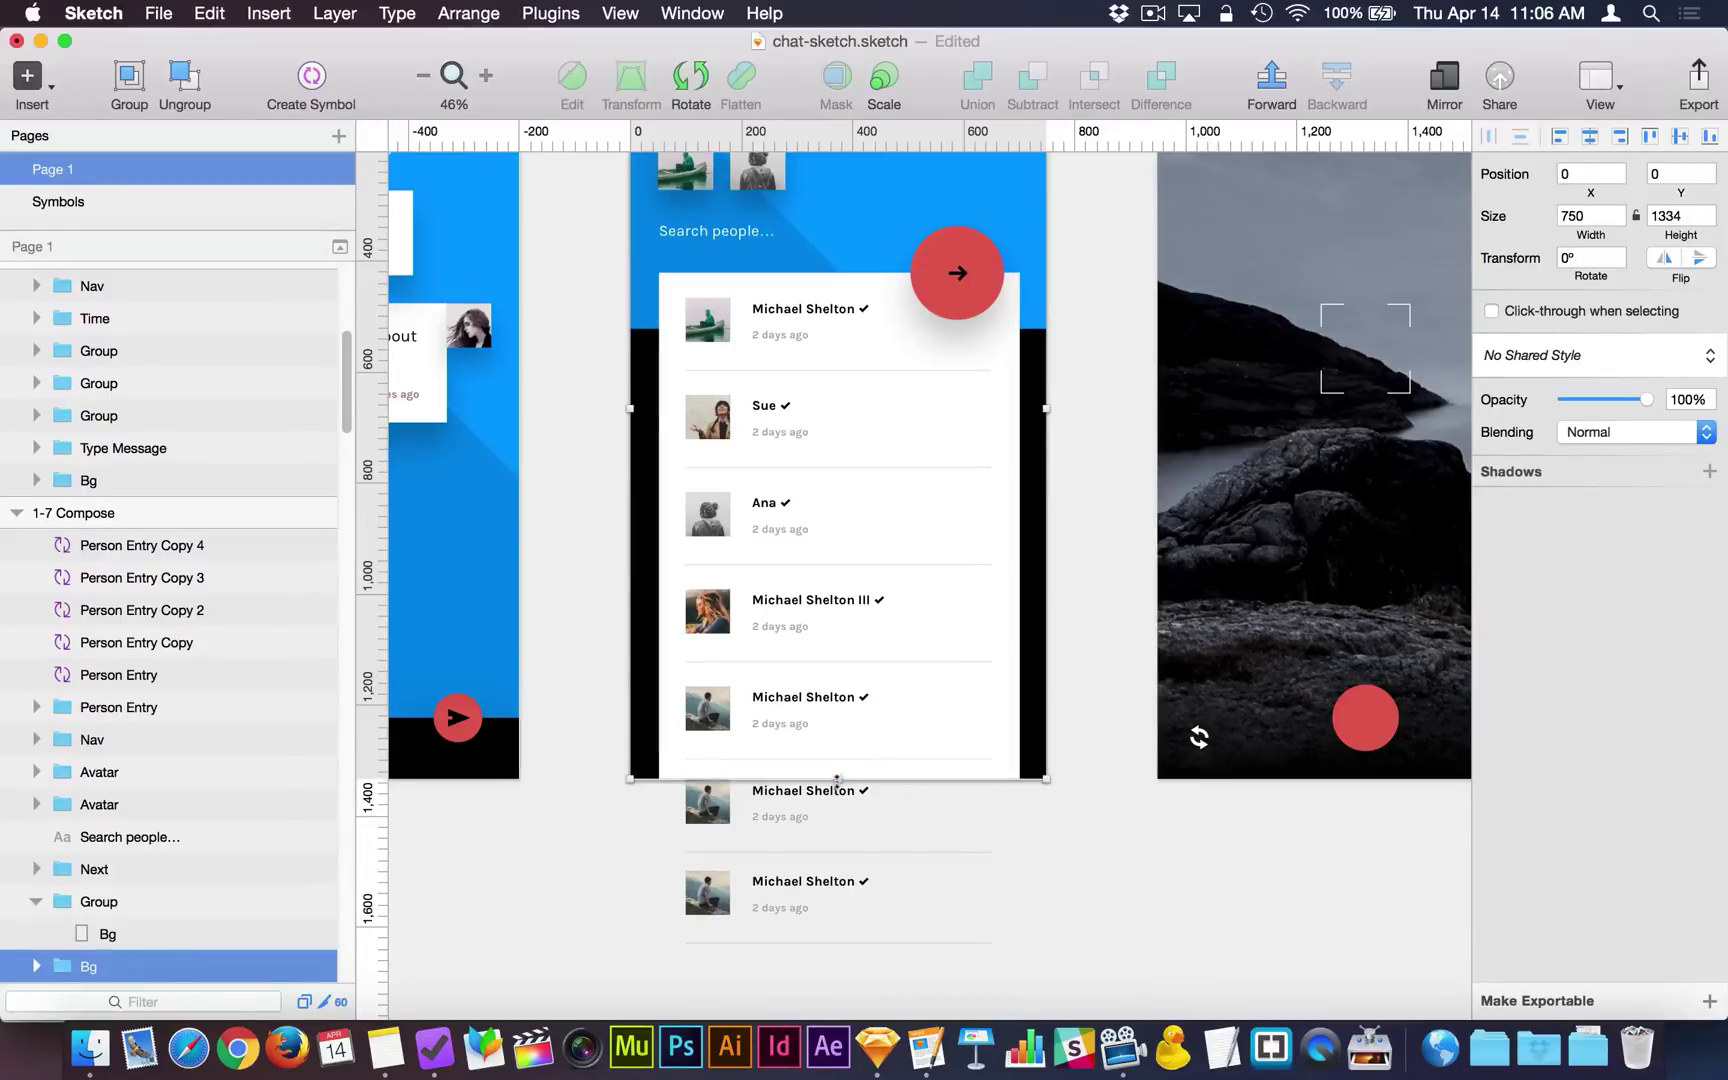
Stretch the background group past the new entries and resize the 1-7 Compose artboard to fit.
drag(838, 779, 845, 985)
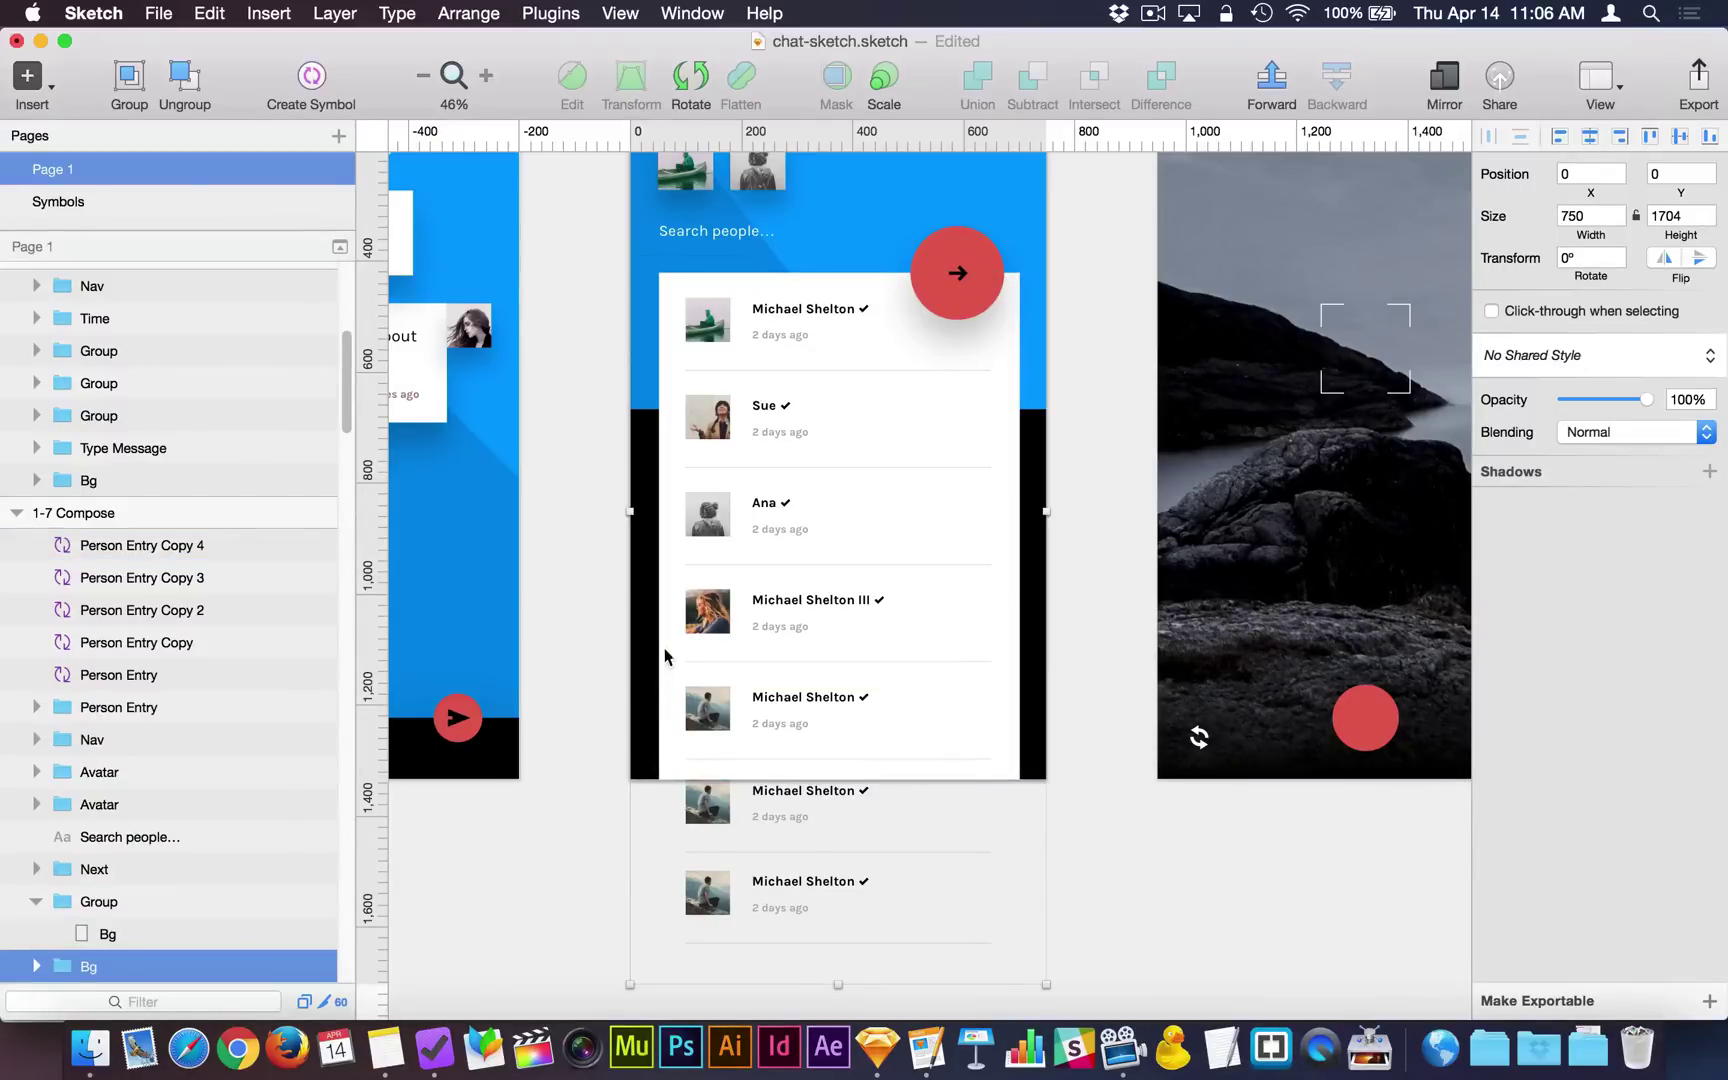
scroll(664, 645, up, 5)
click(663, 172)
scroll(663, 172, down, 4)
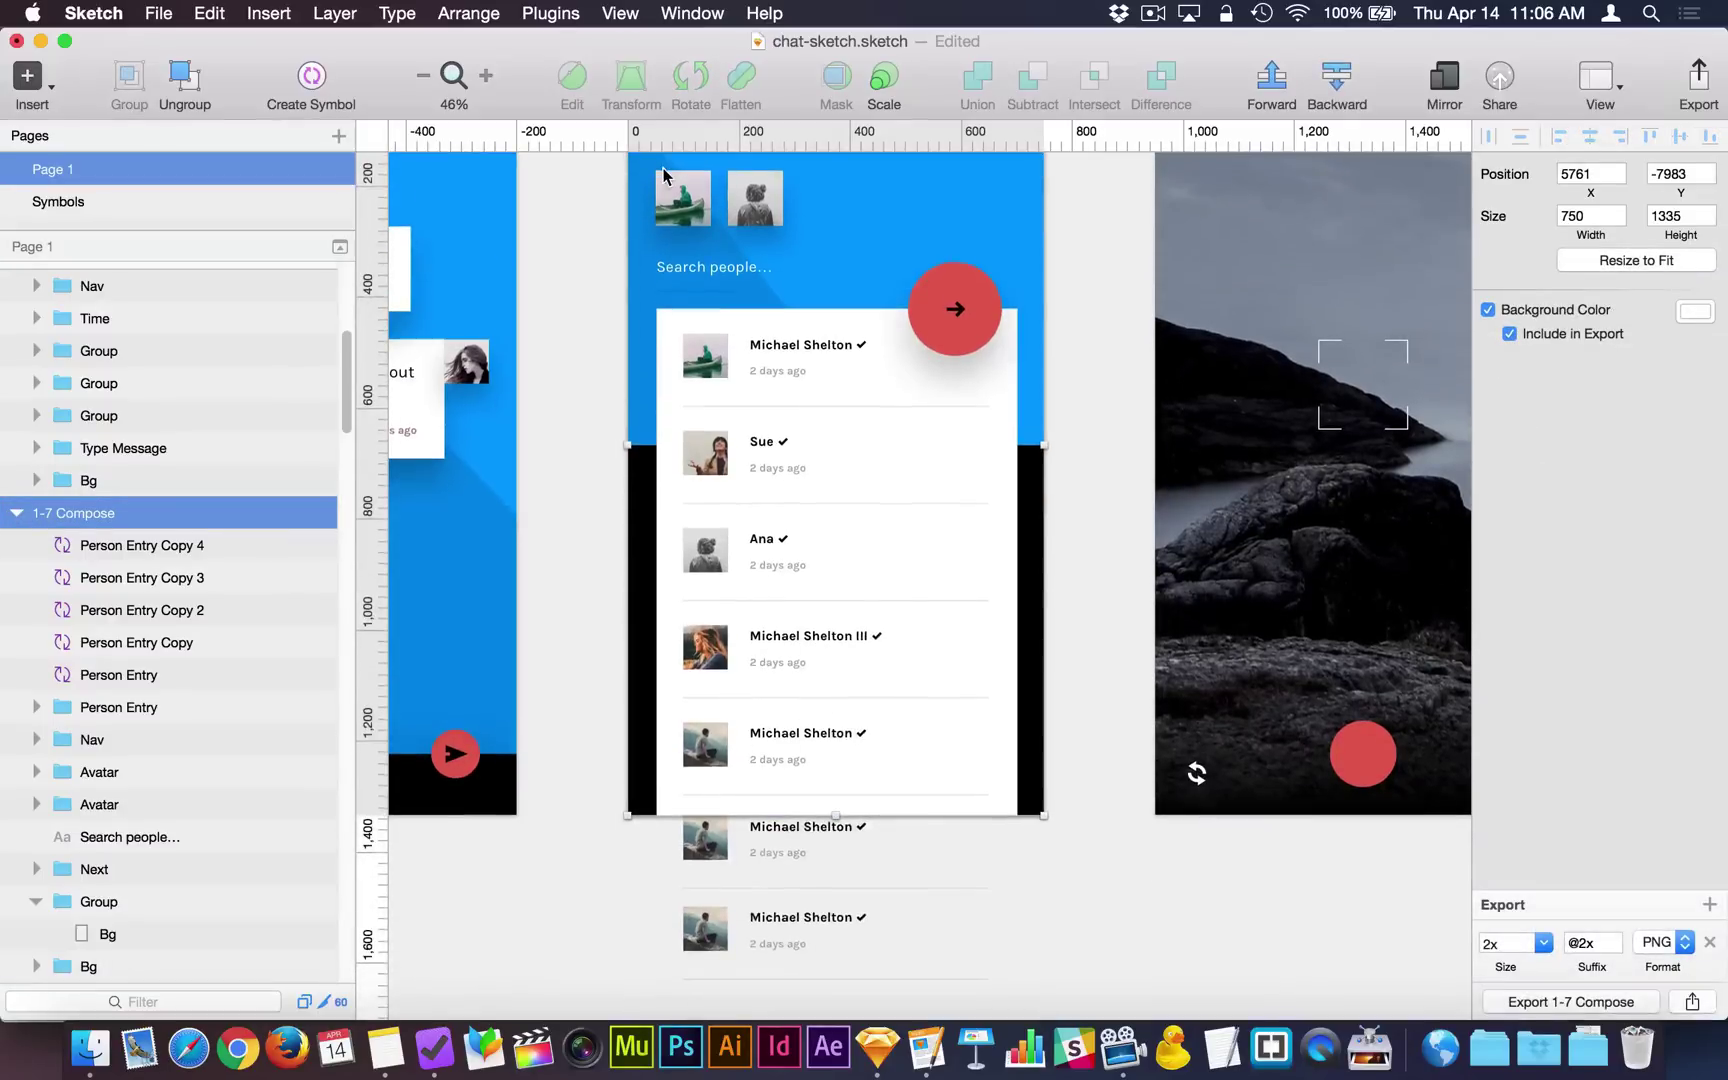
click(1640, 260)
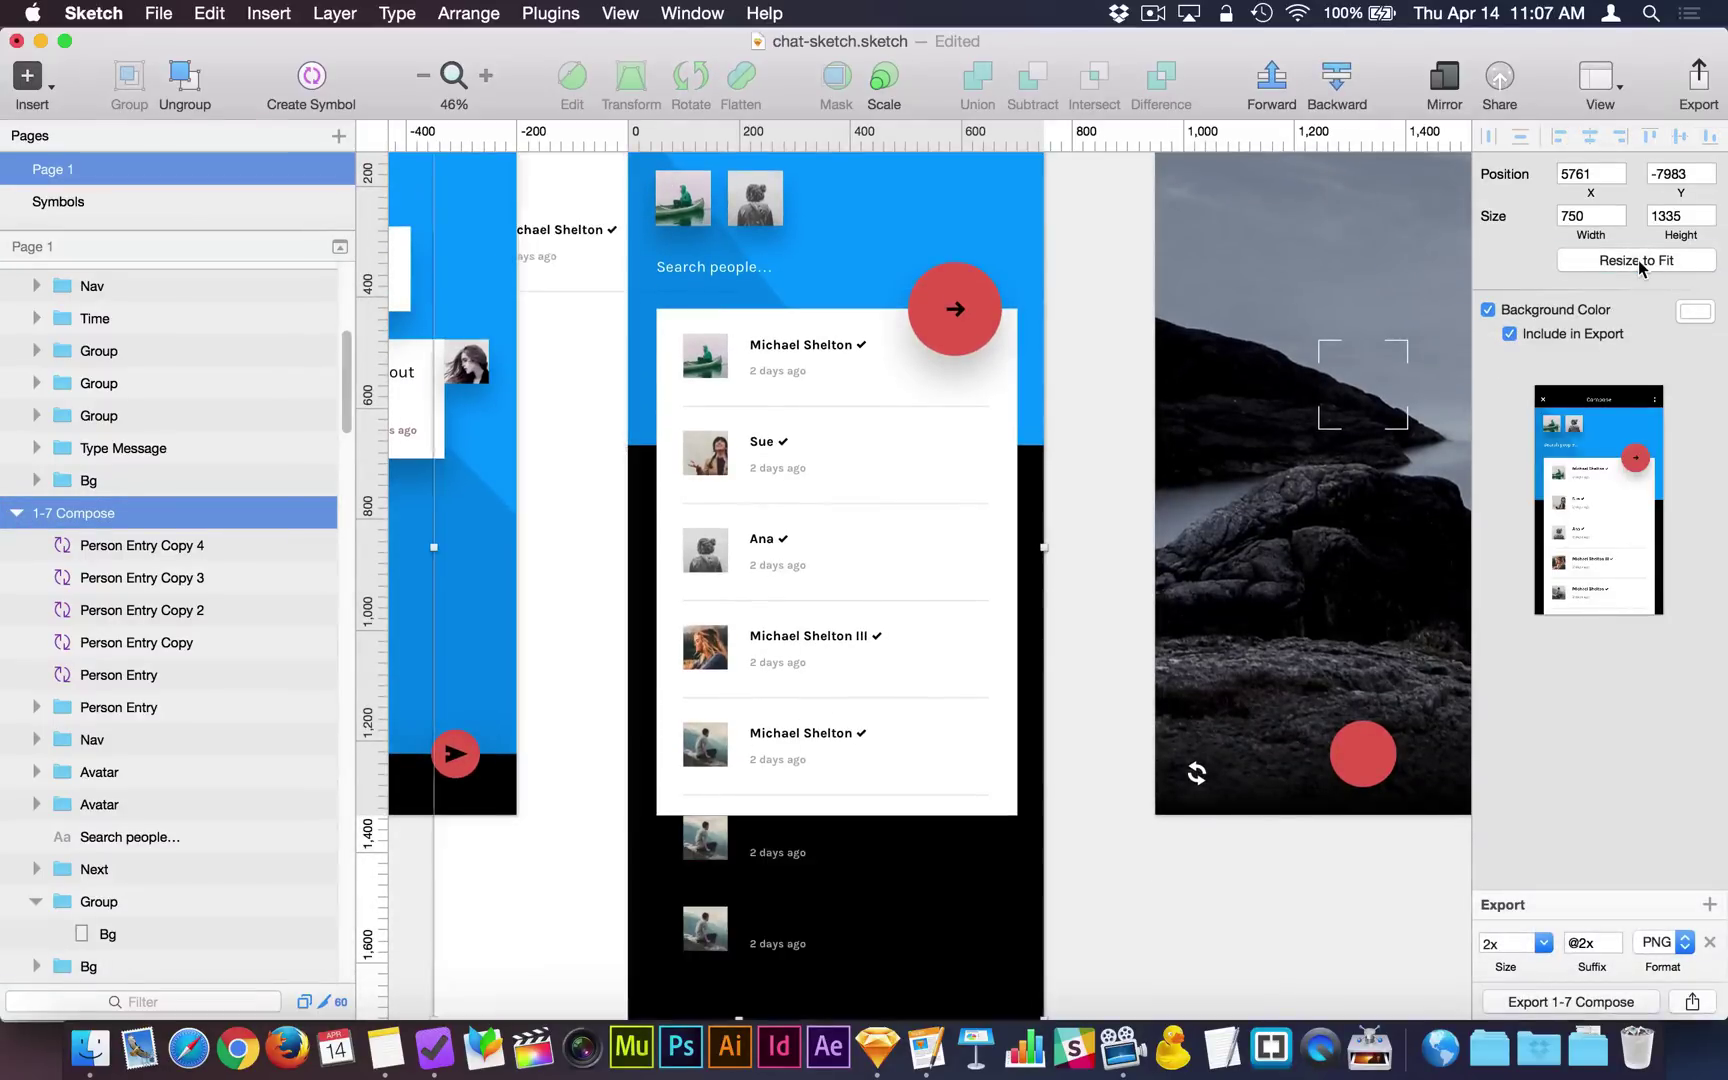
Extend the white card's background down to 1289 high over the new entries.
scroll(950, 735, down, 5)
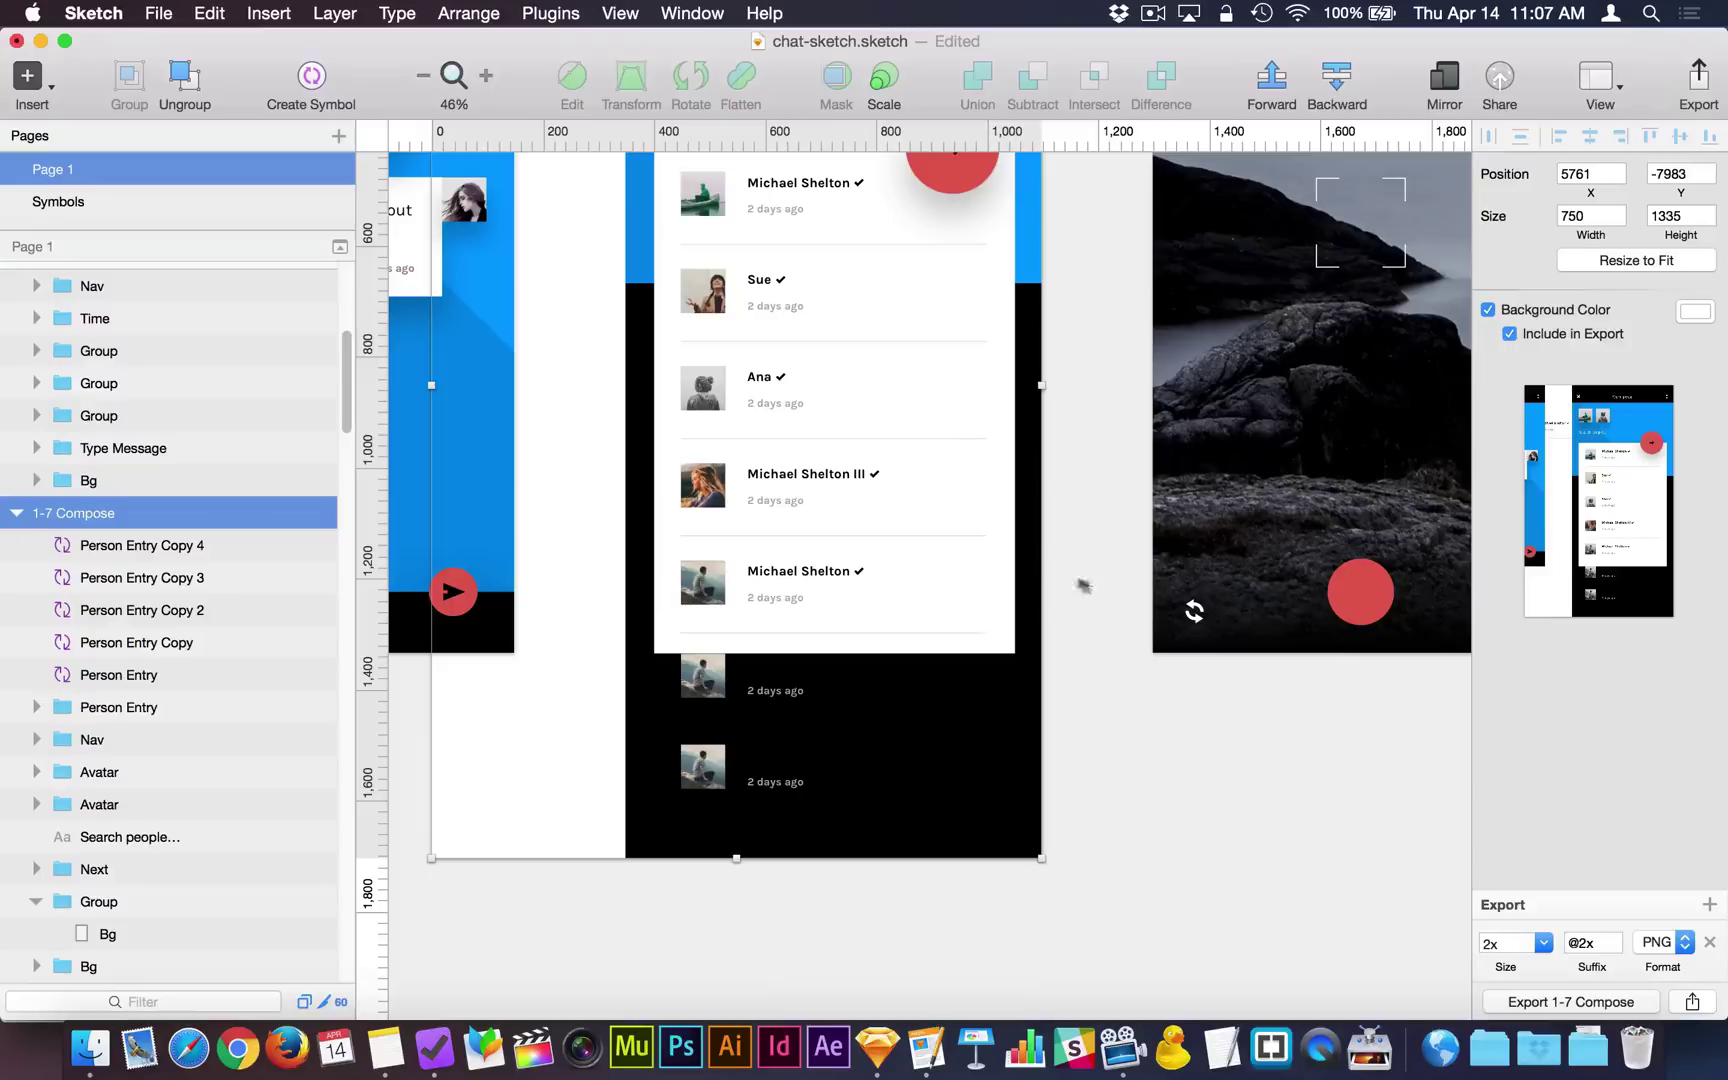
click(990, 560)
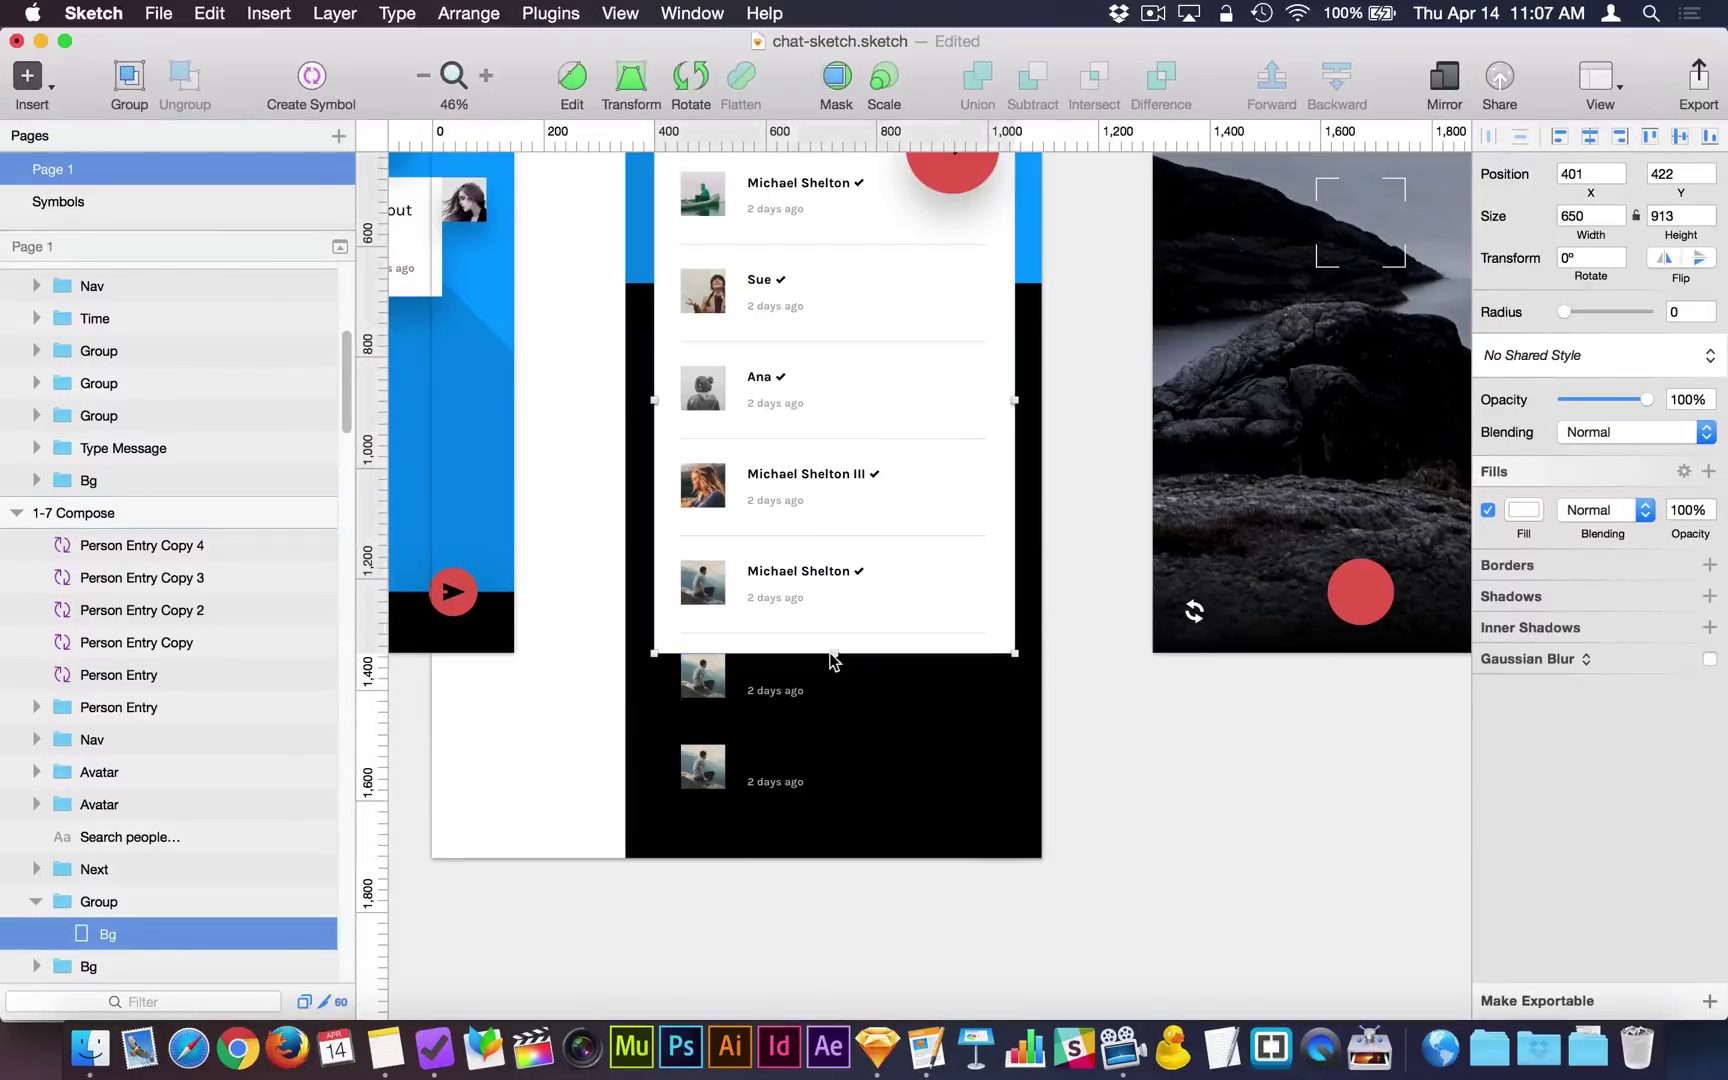
drag(834, 655, 836, 862)
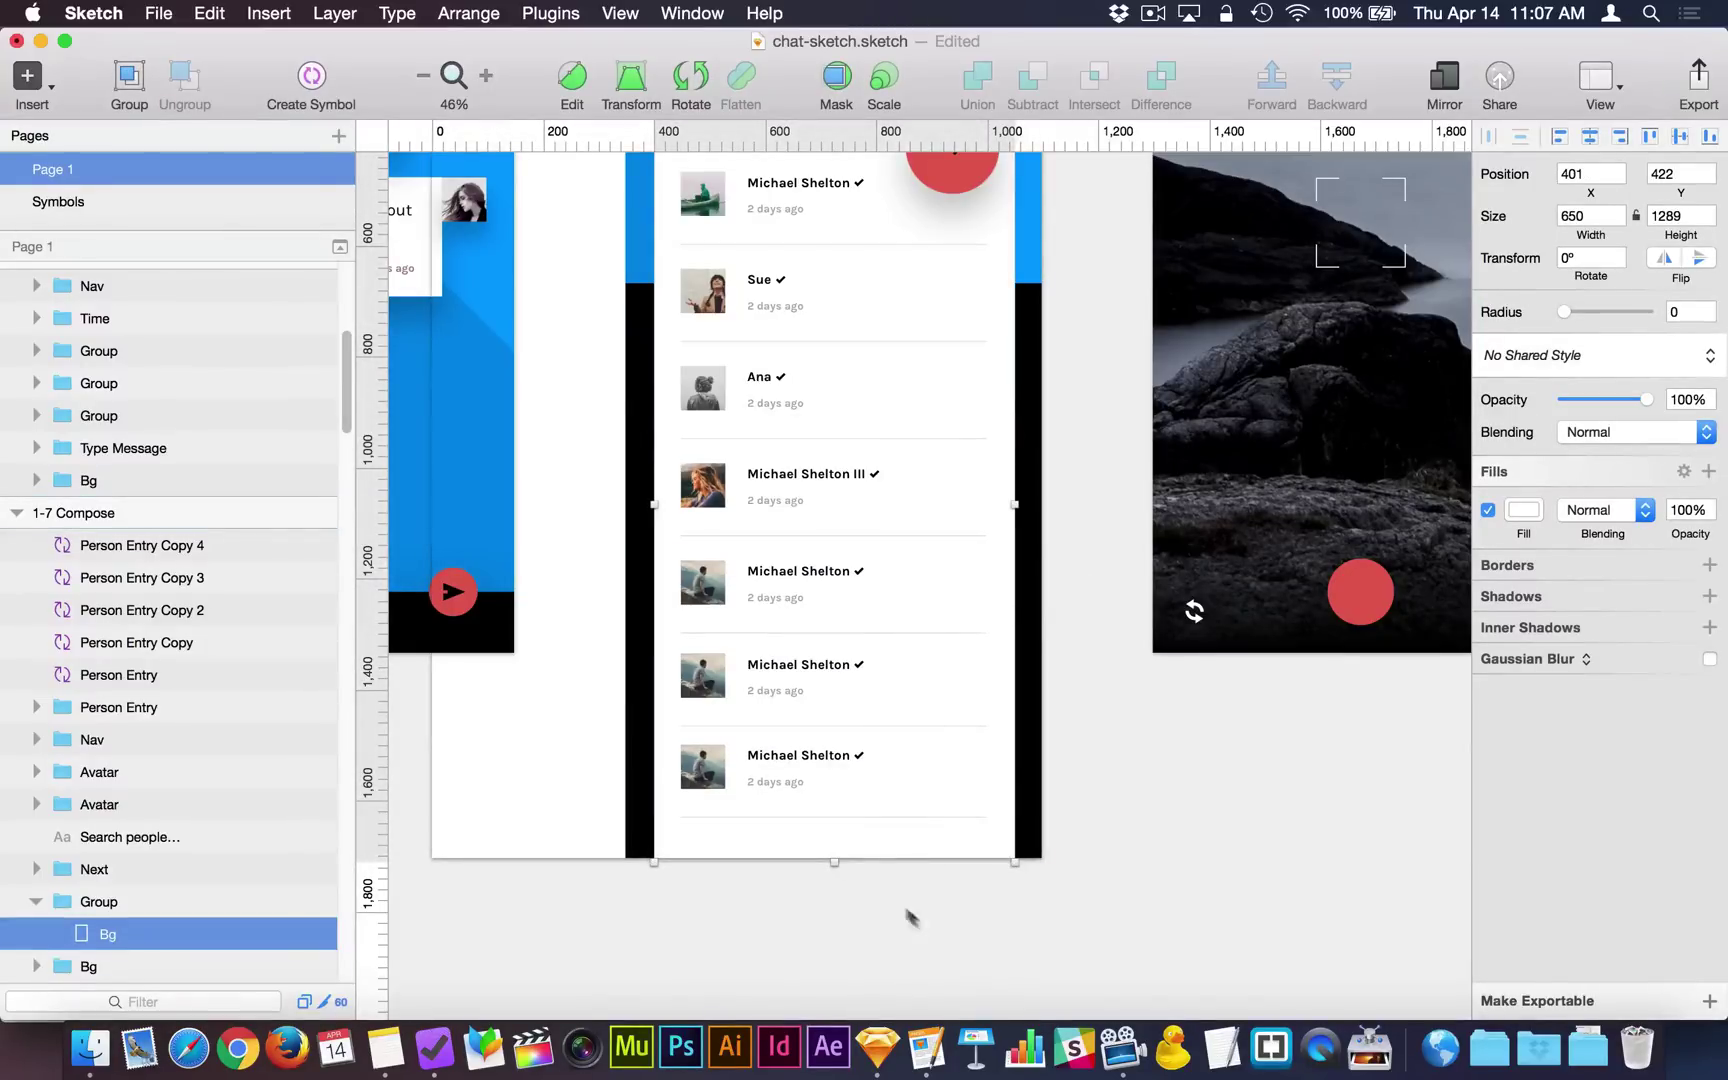
click(930, 922)
Widen the outer background layer from 750 to 863 past the artboard's right edge.
click(1037, 697)
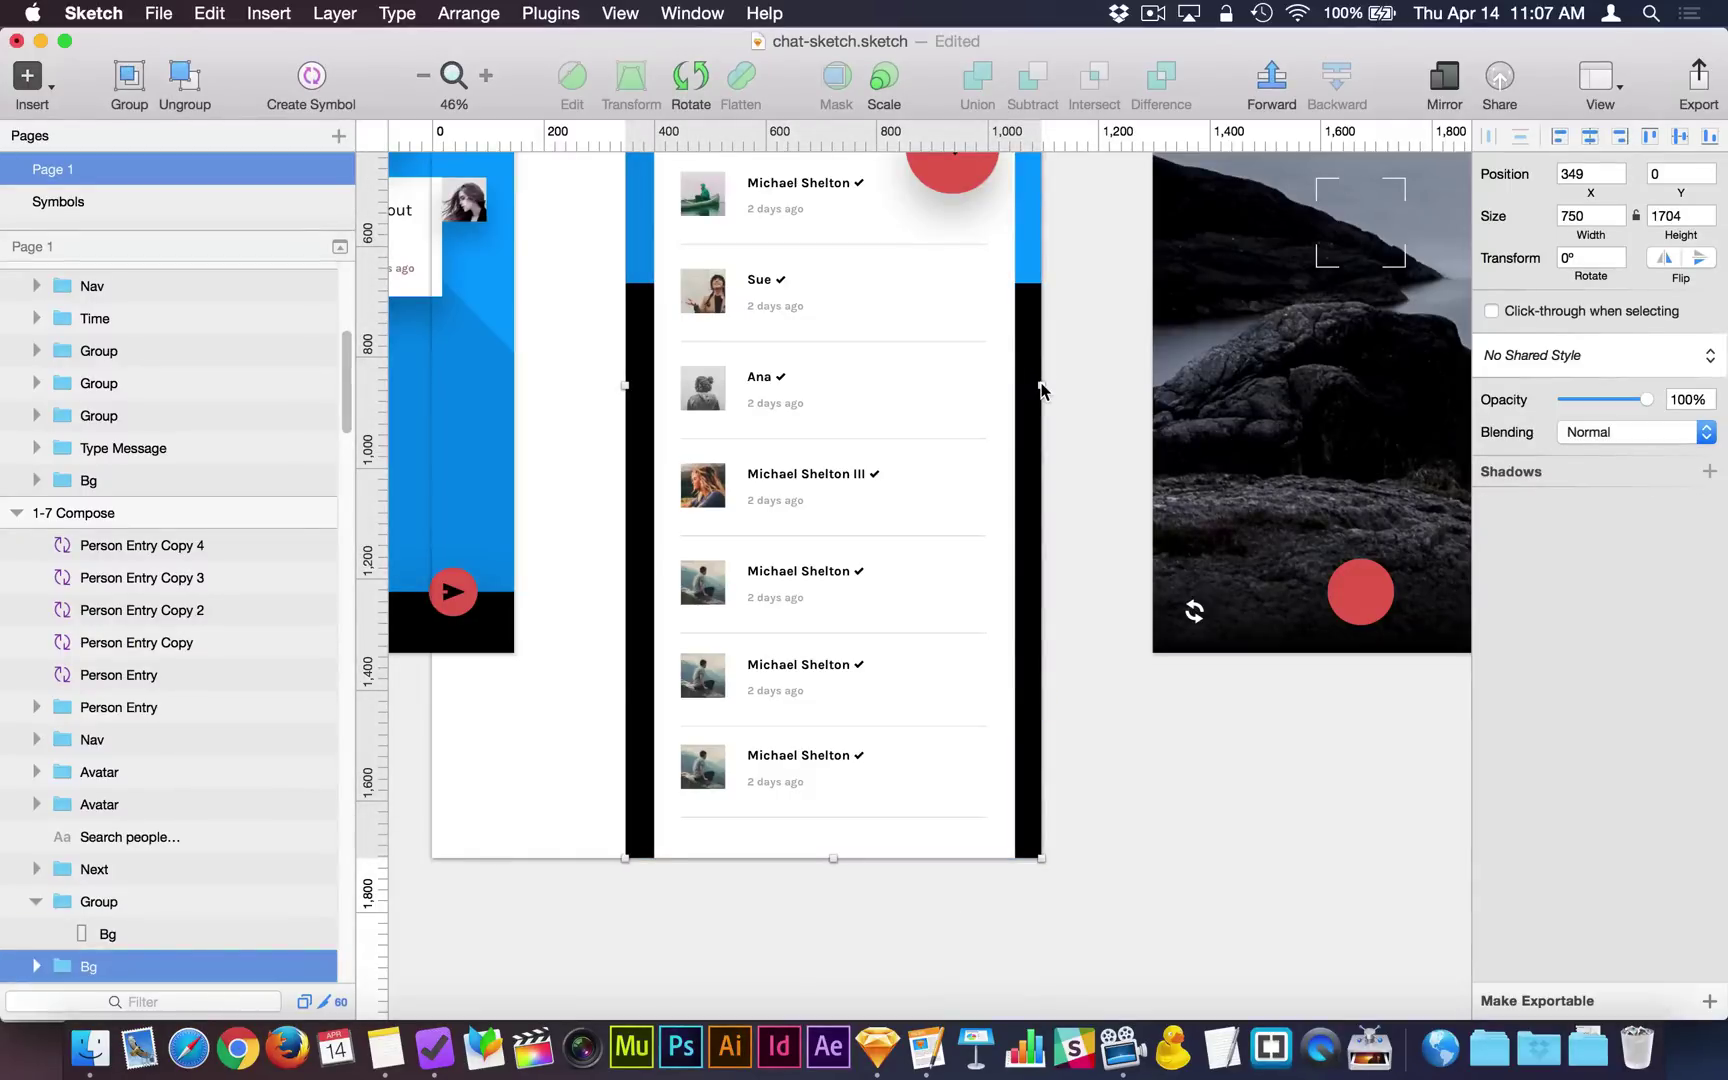
drag(1040, 389, 1104, 389)
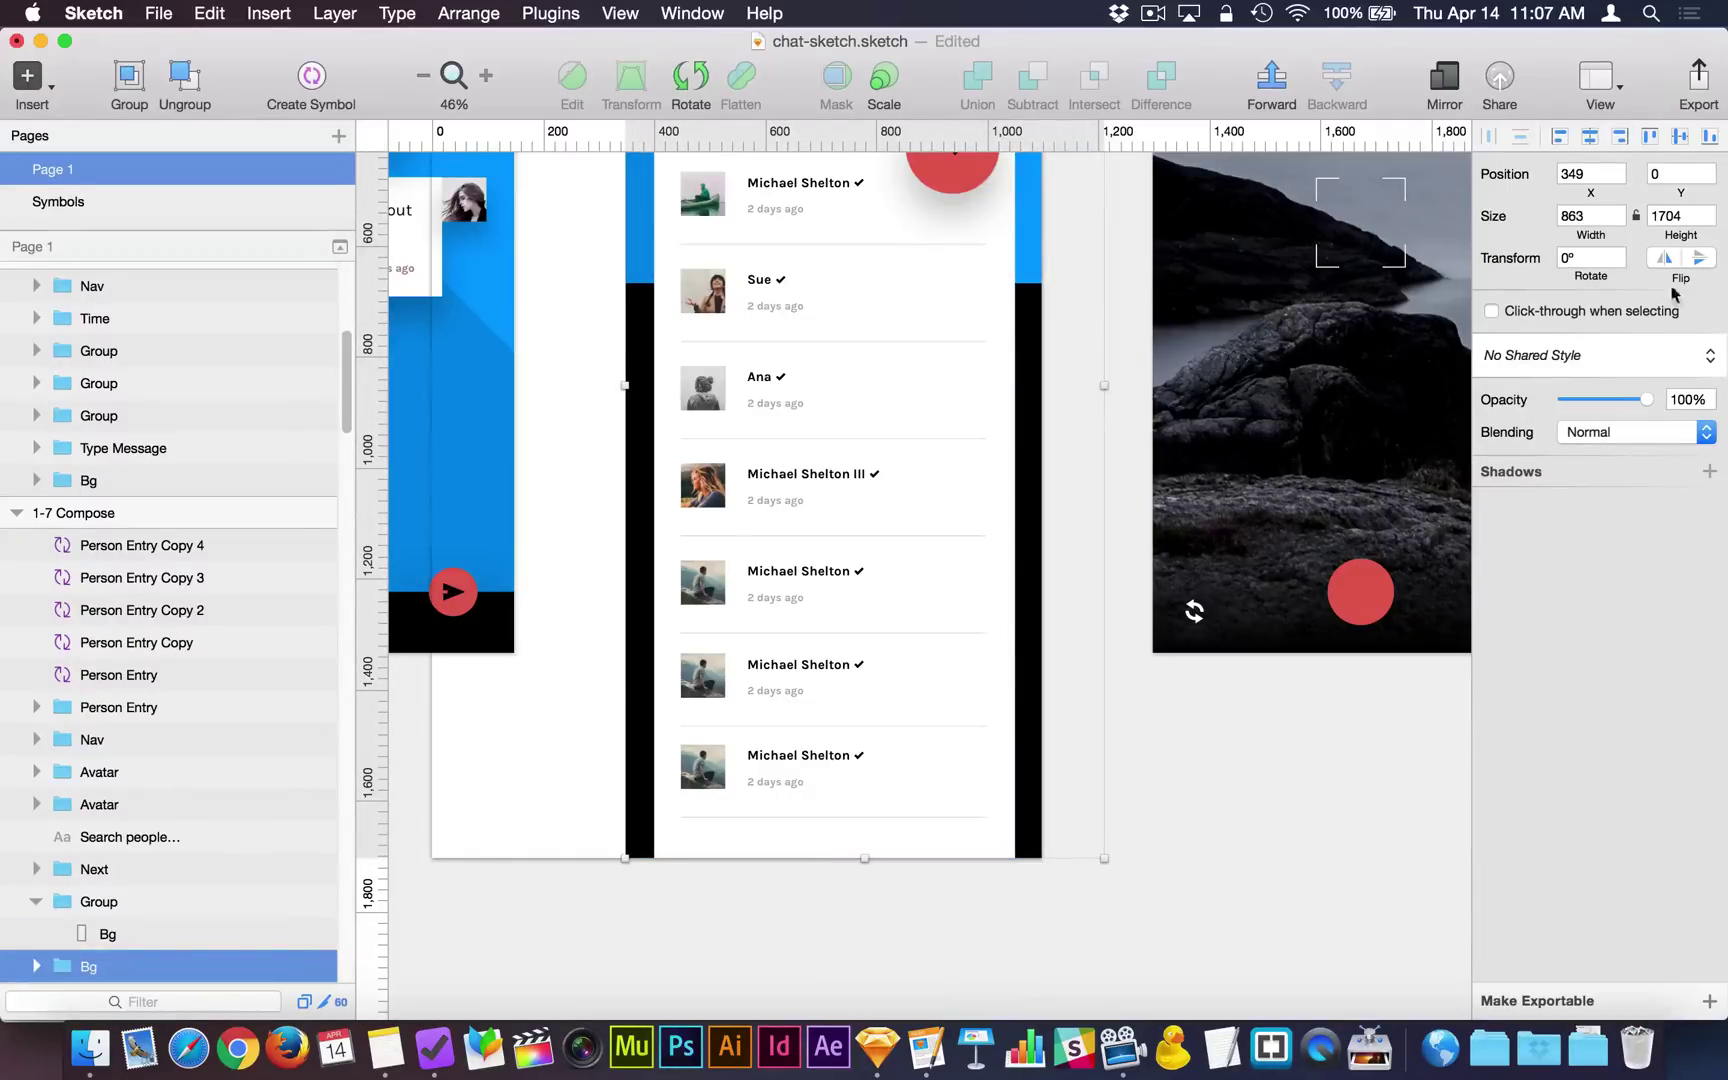
scroll(915, 409, up, 5)
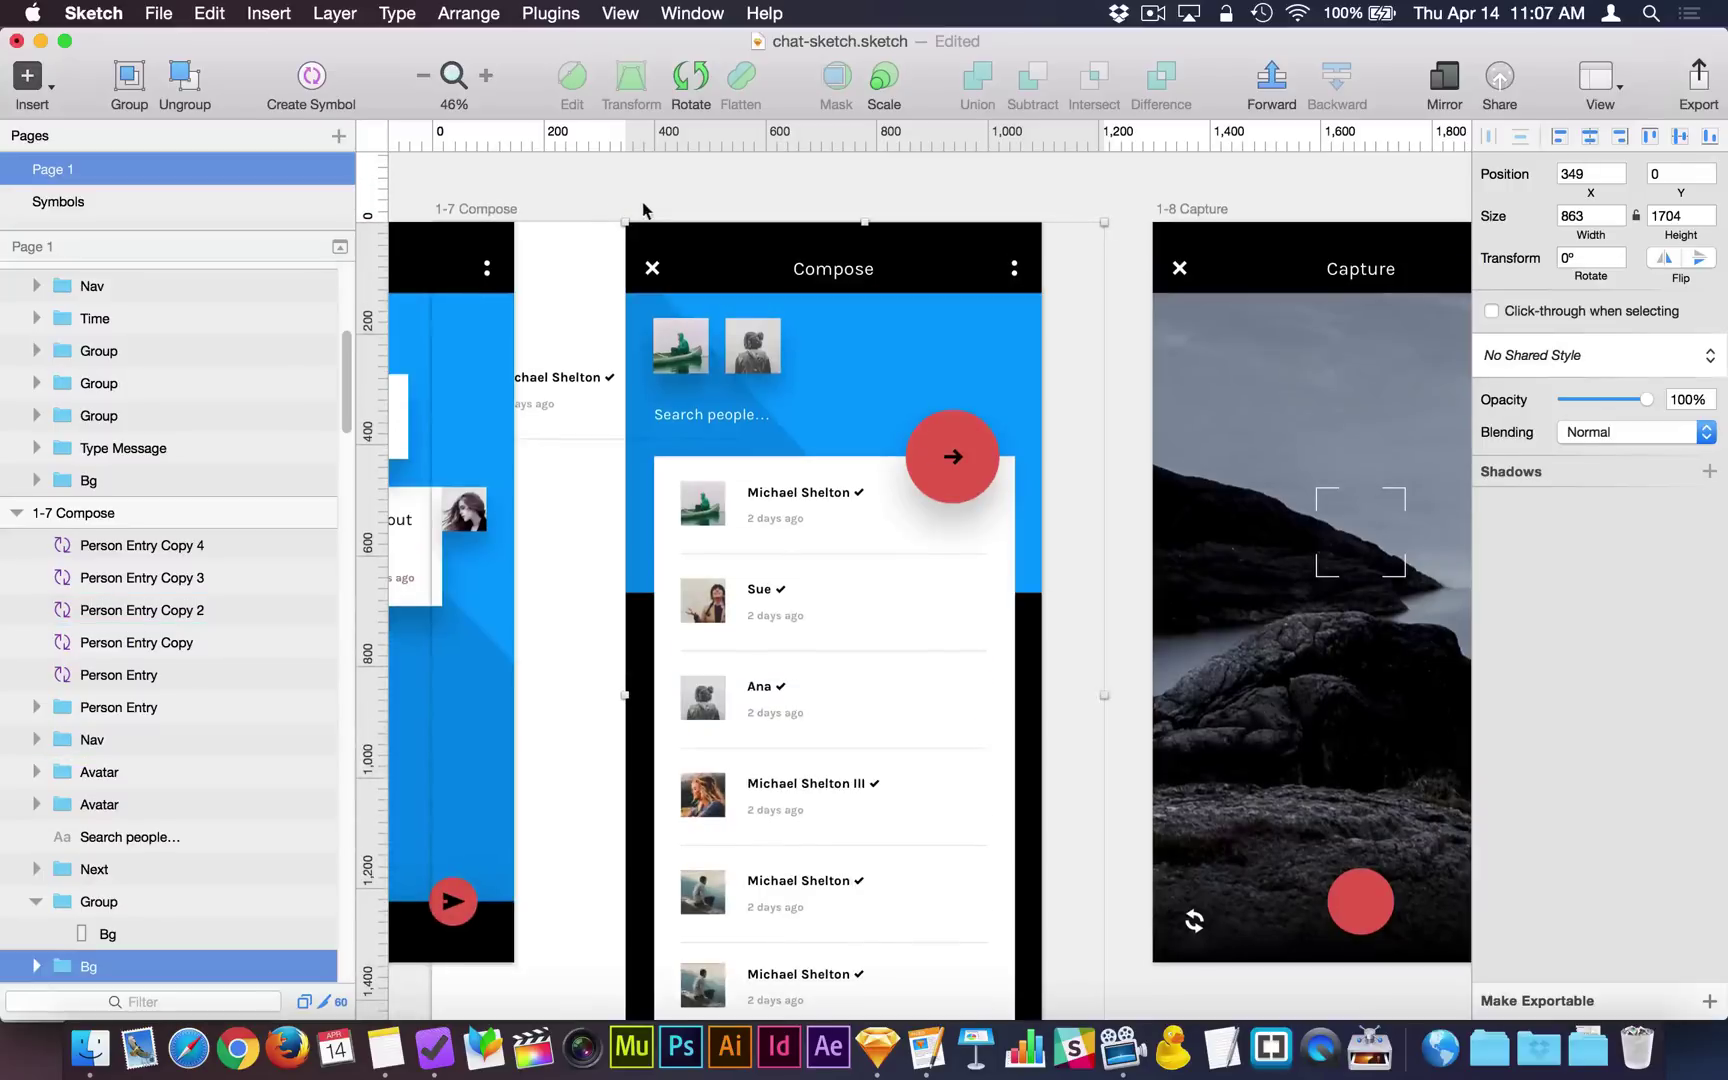
Try Resize to Fit on the Compose artboard and nudging the stray Person Entry group, then undo.
click(497, 210)
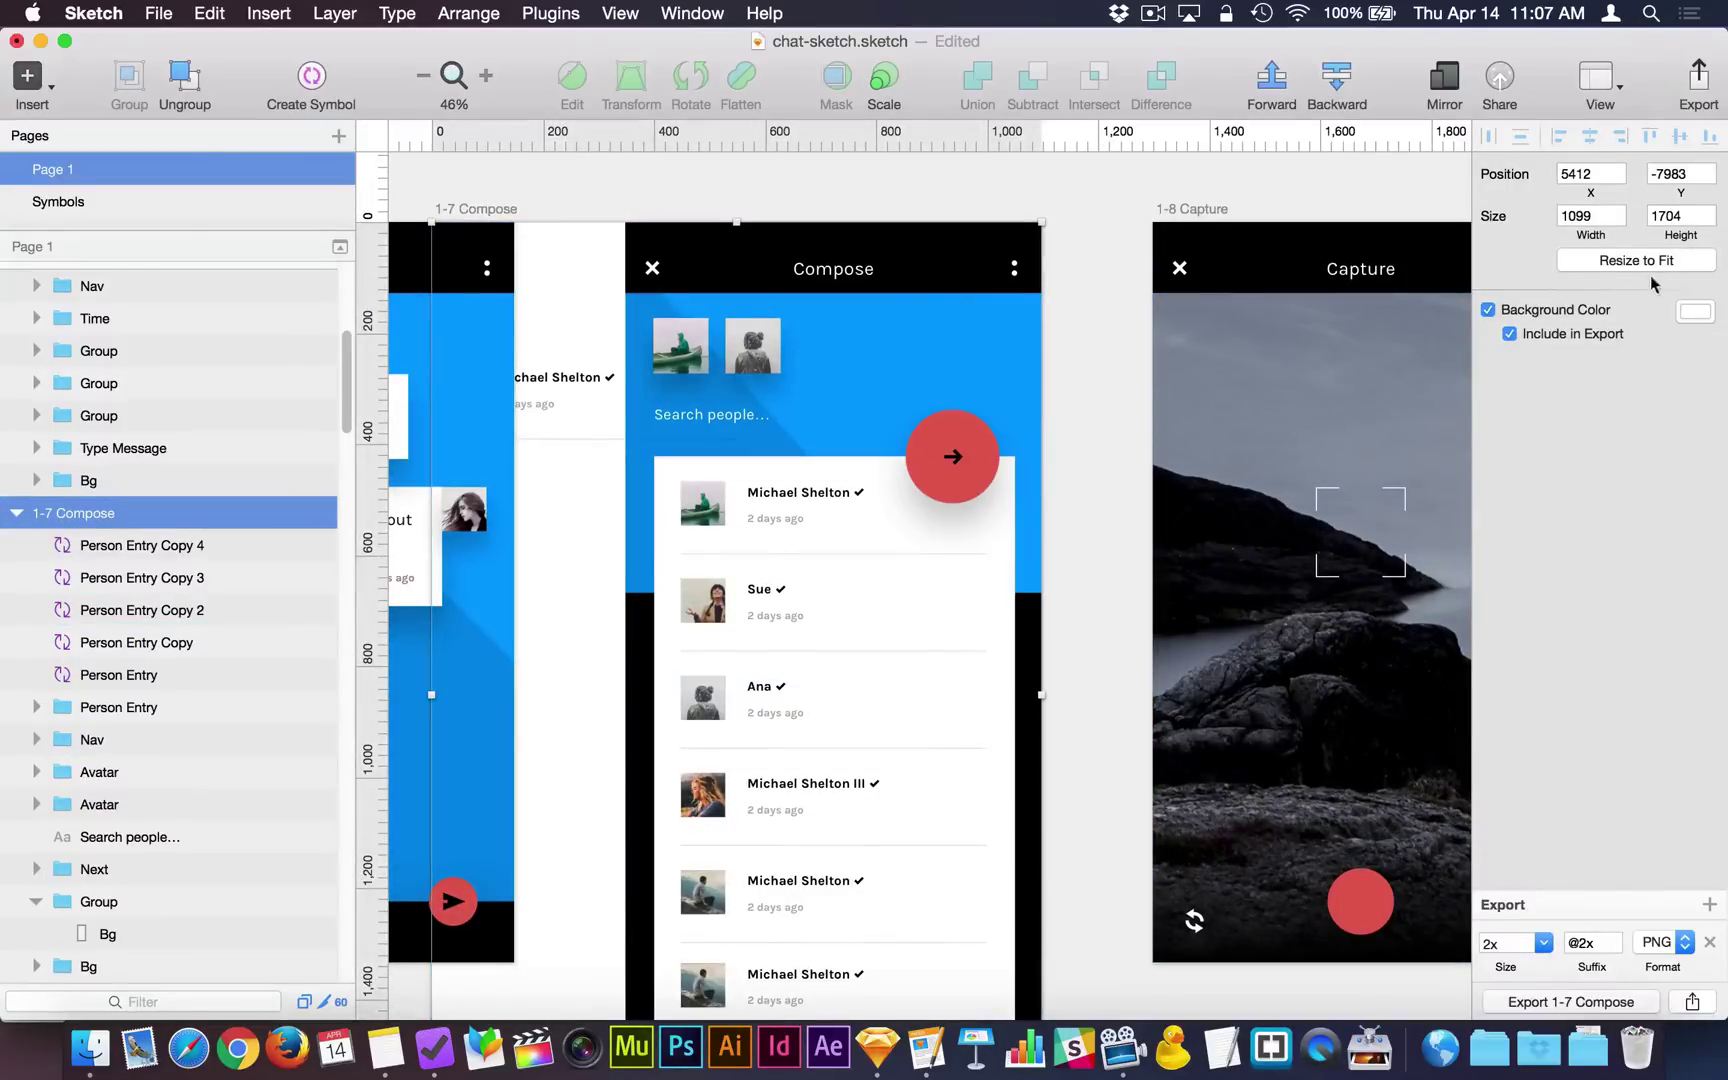
click(1650, 262)
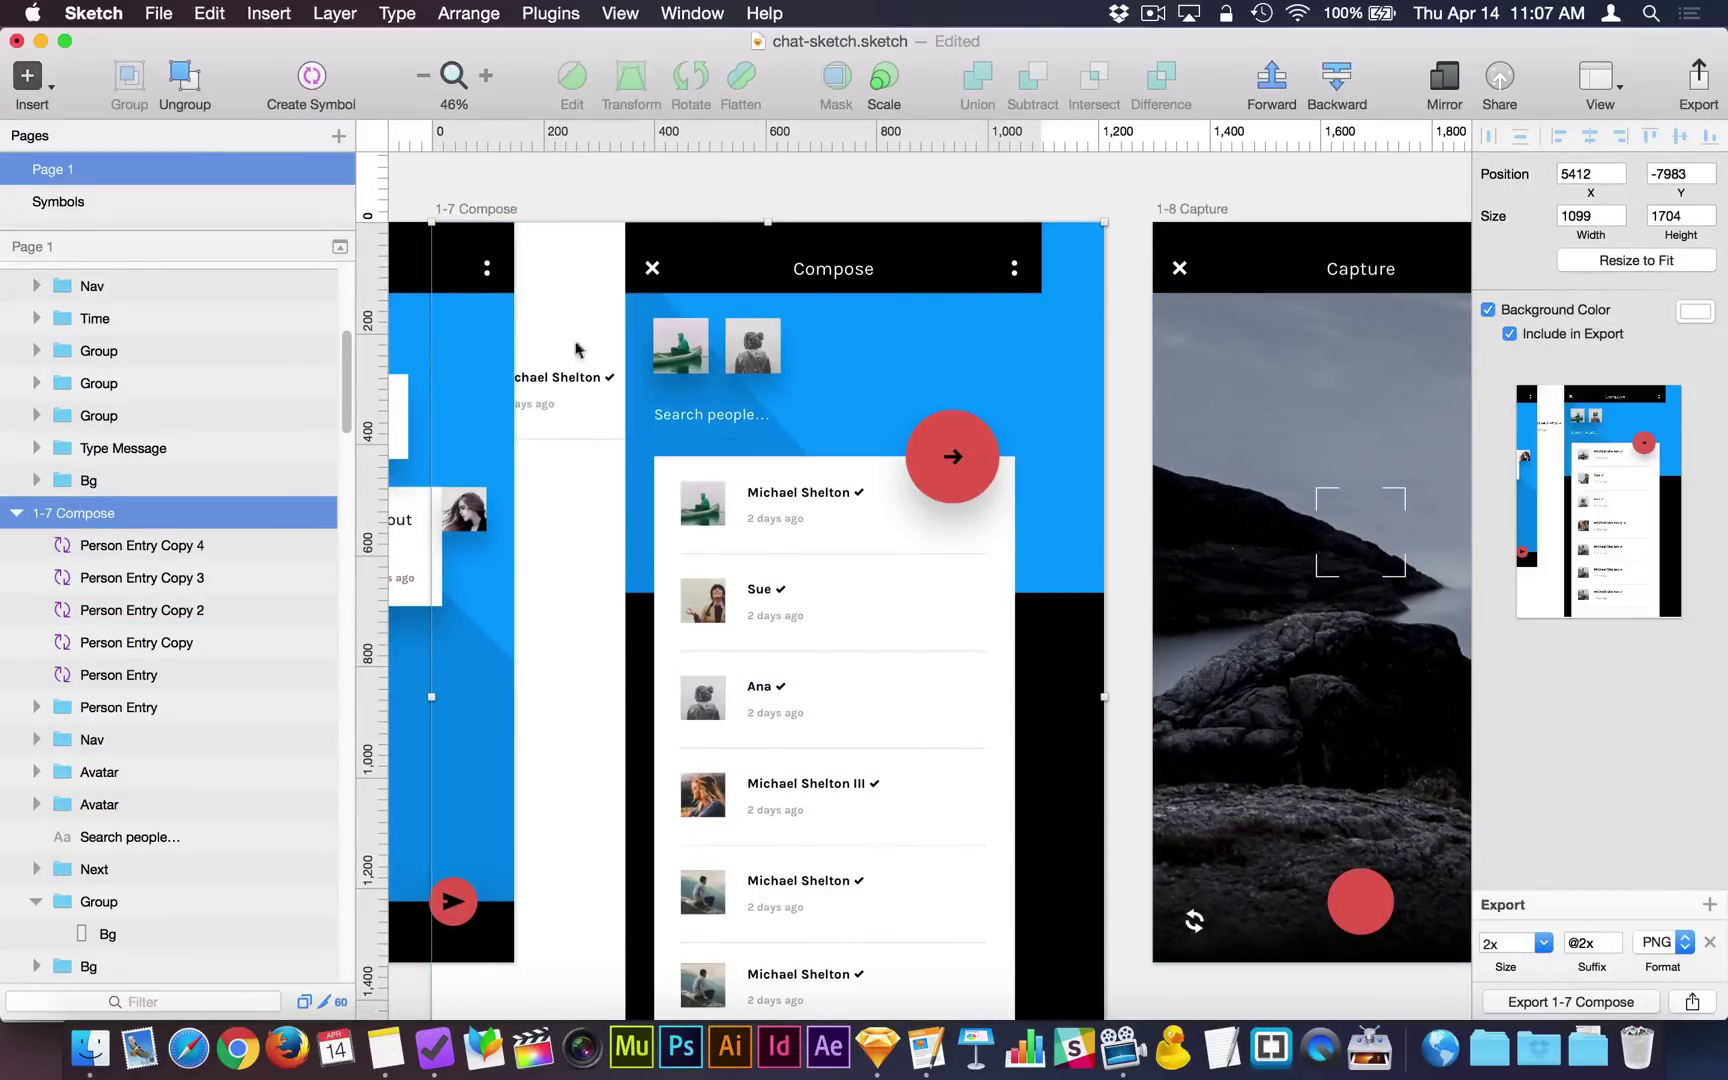
click(563, 384)
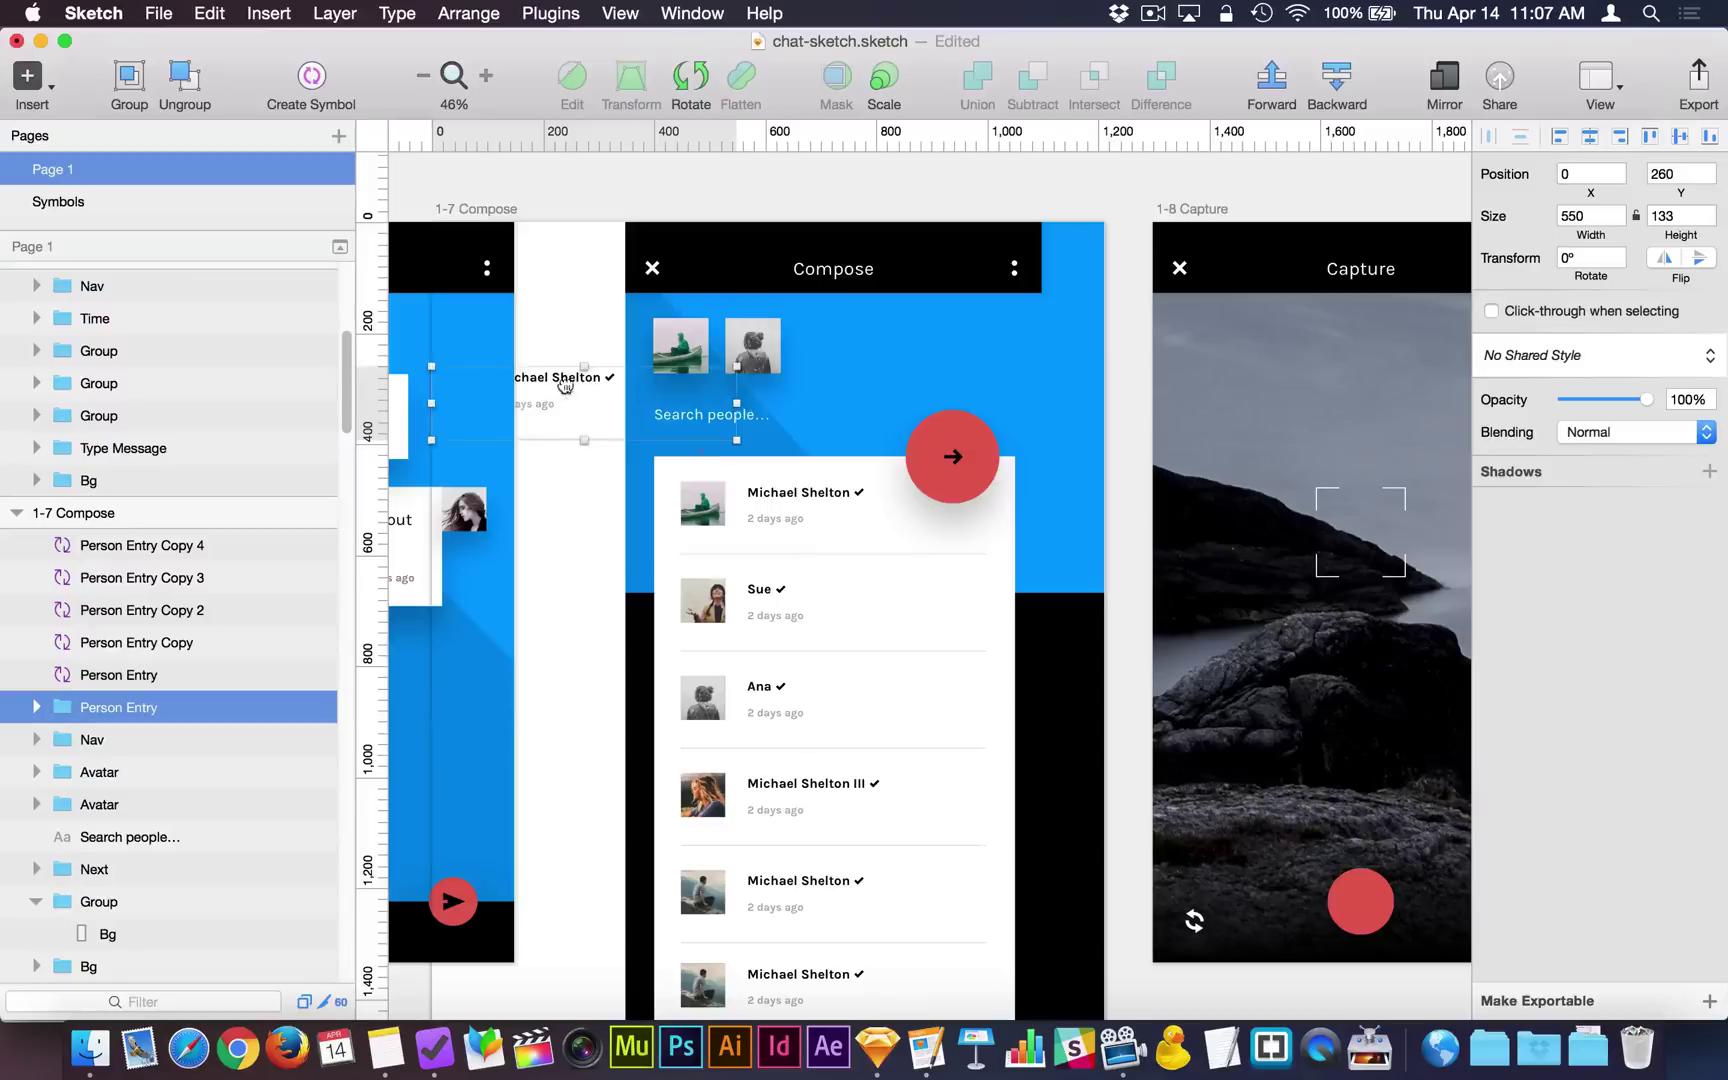
drag(565, 387, 581, 388)
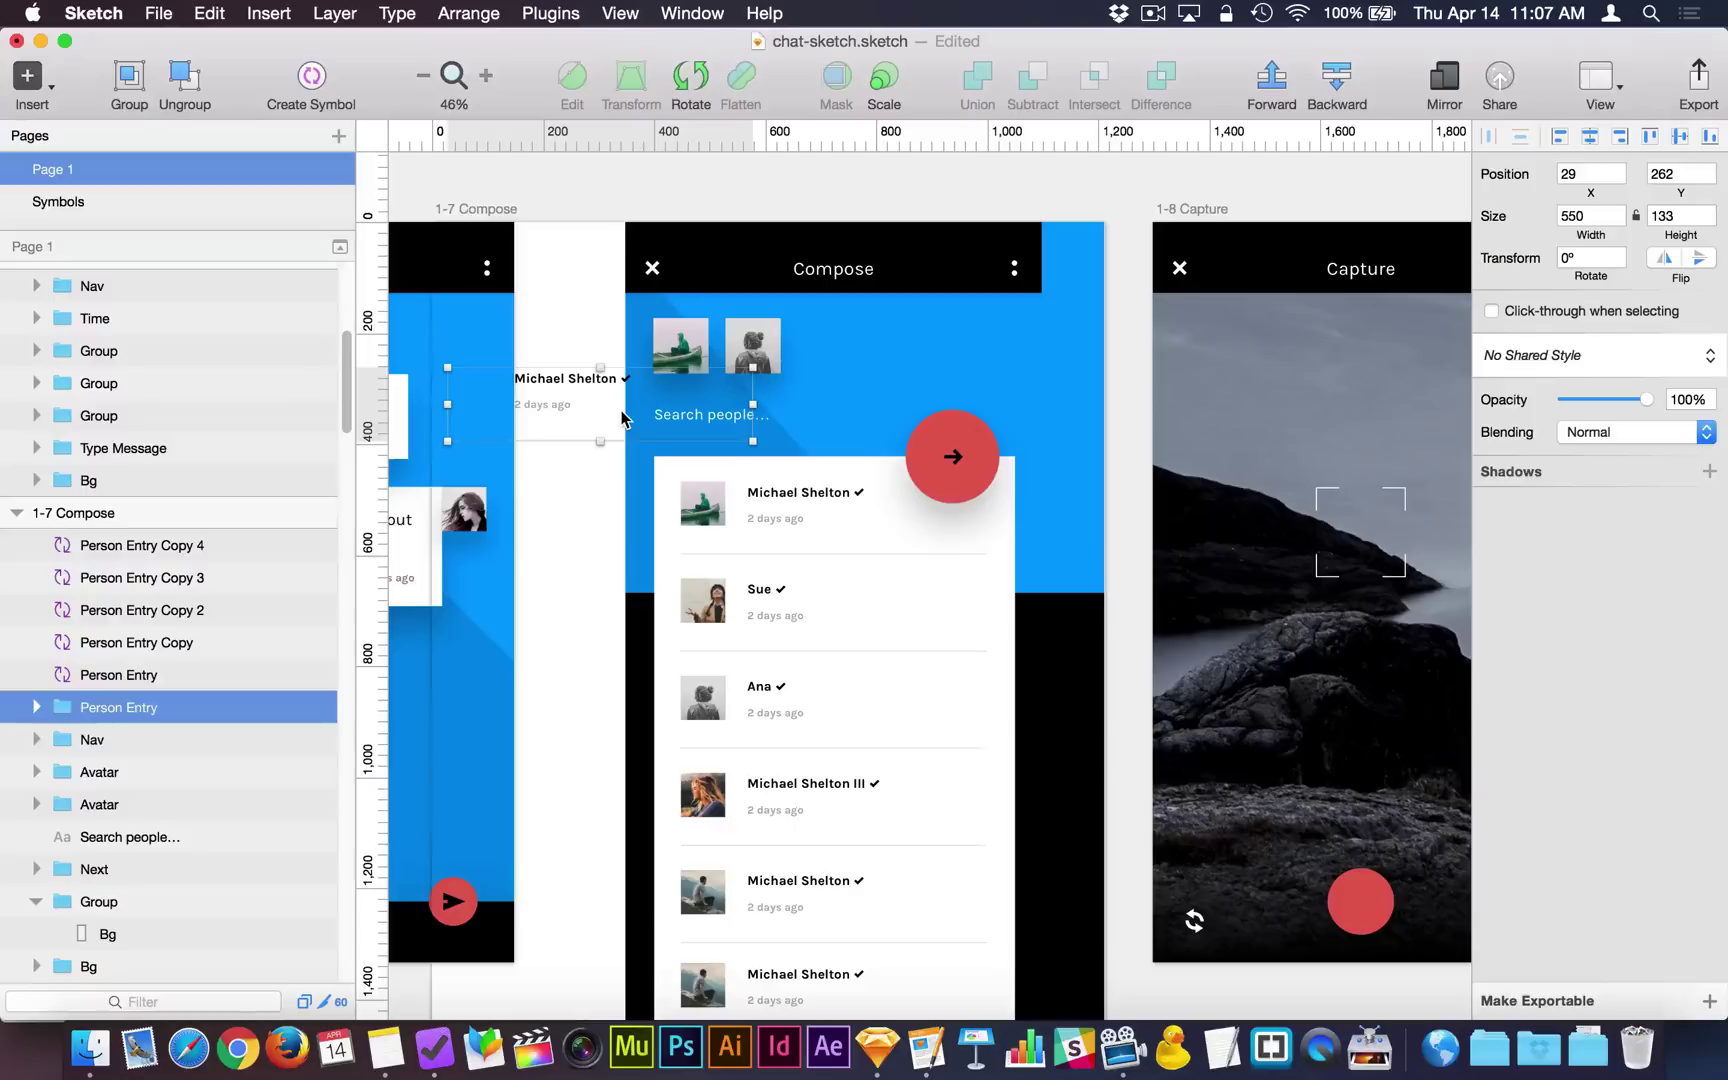
key(super+z)
key(super+z)
key(super+z)
key(super+z)
key(super+z)
key(super+z)
key(super+z)
key(super+z)
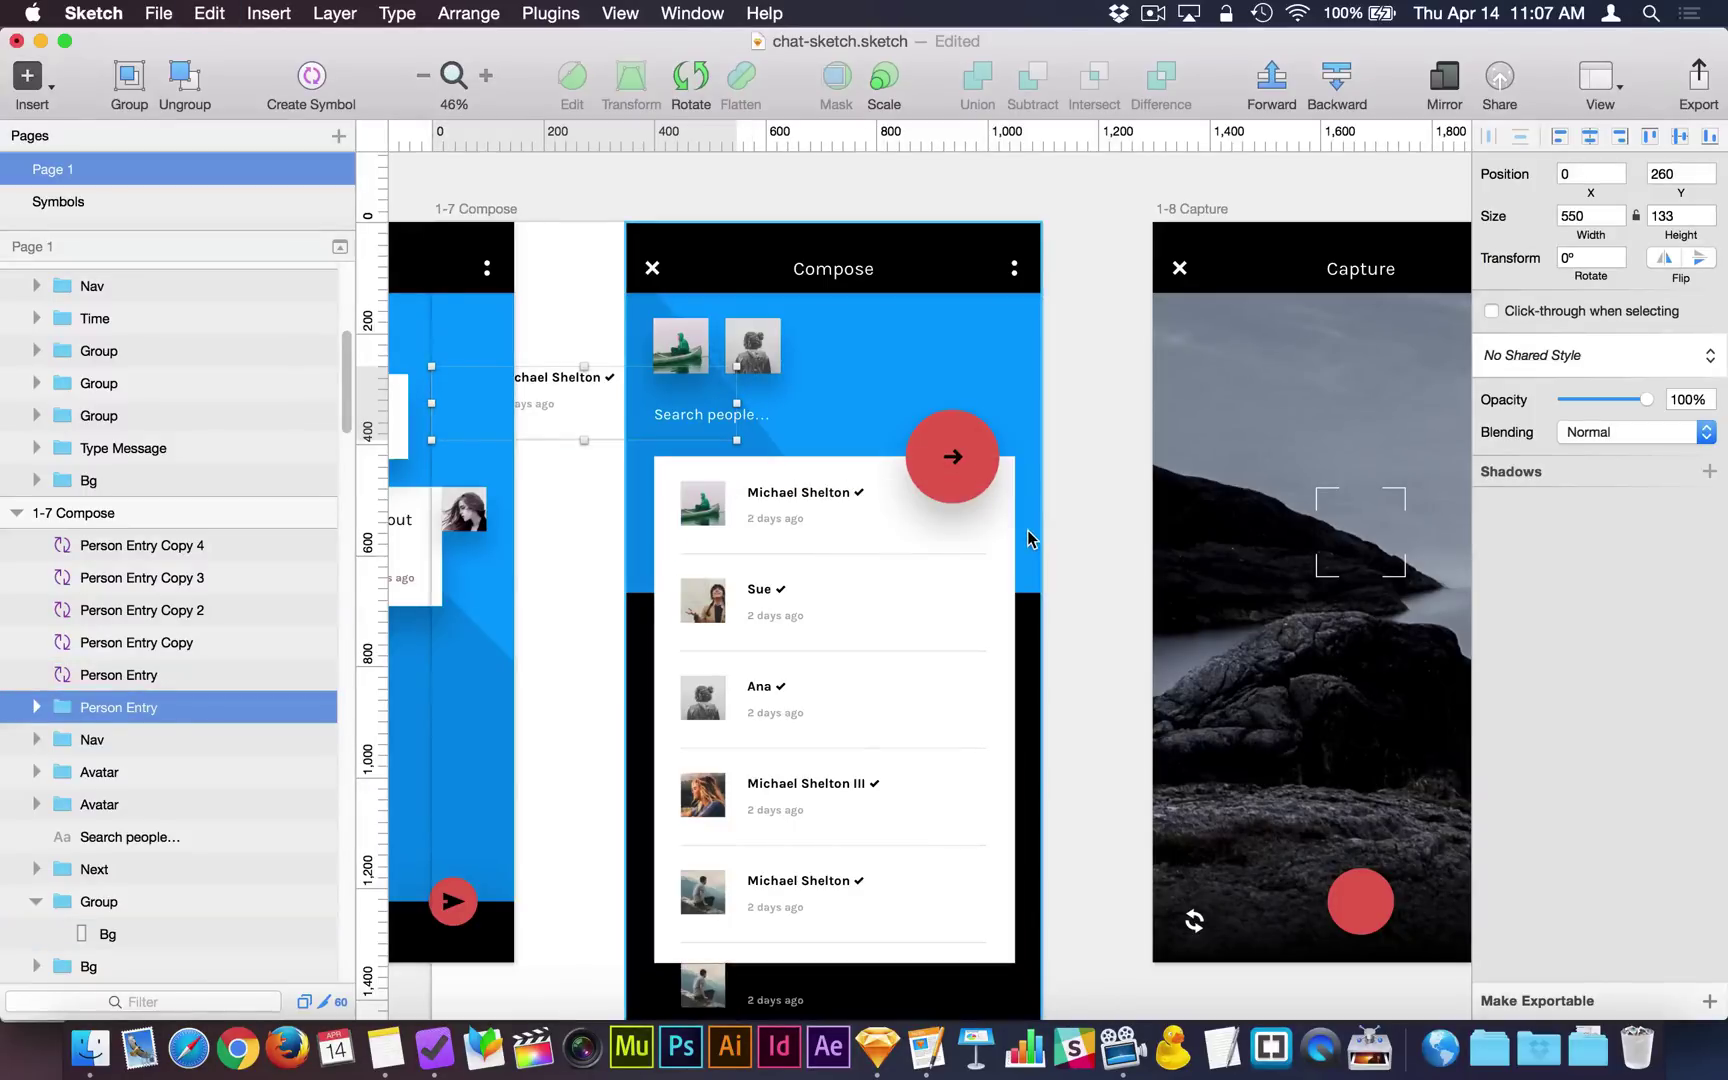
click(1056, 489)
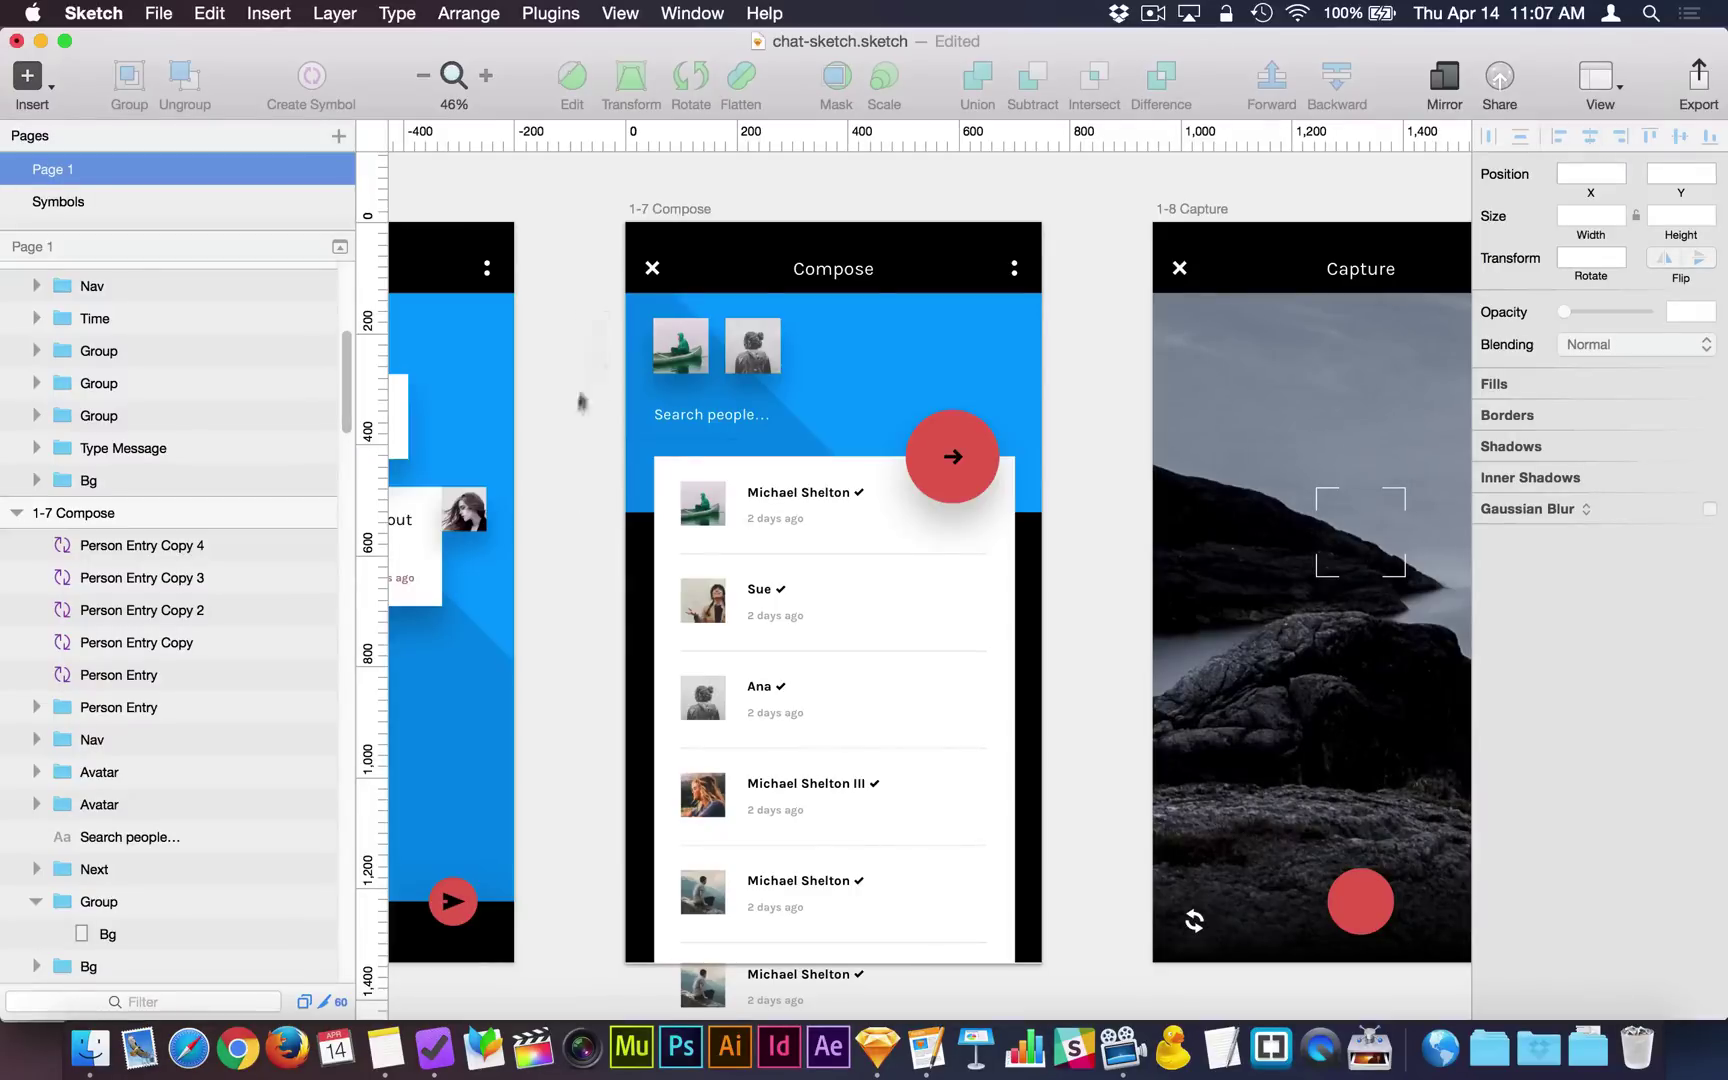
Undo another Resize to Fit on the Compose artboard and delete the stray Person Entry group.
click(662, 208)
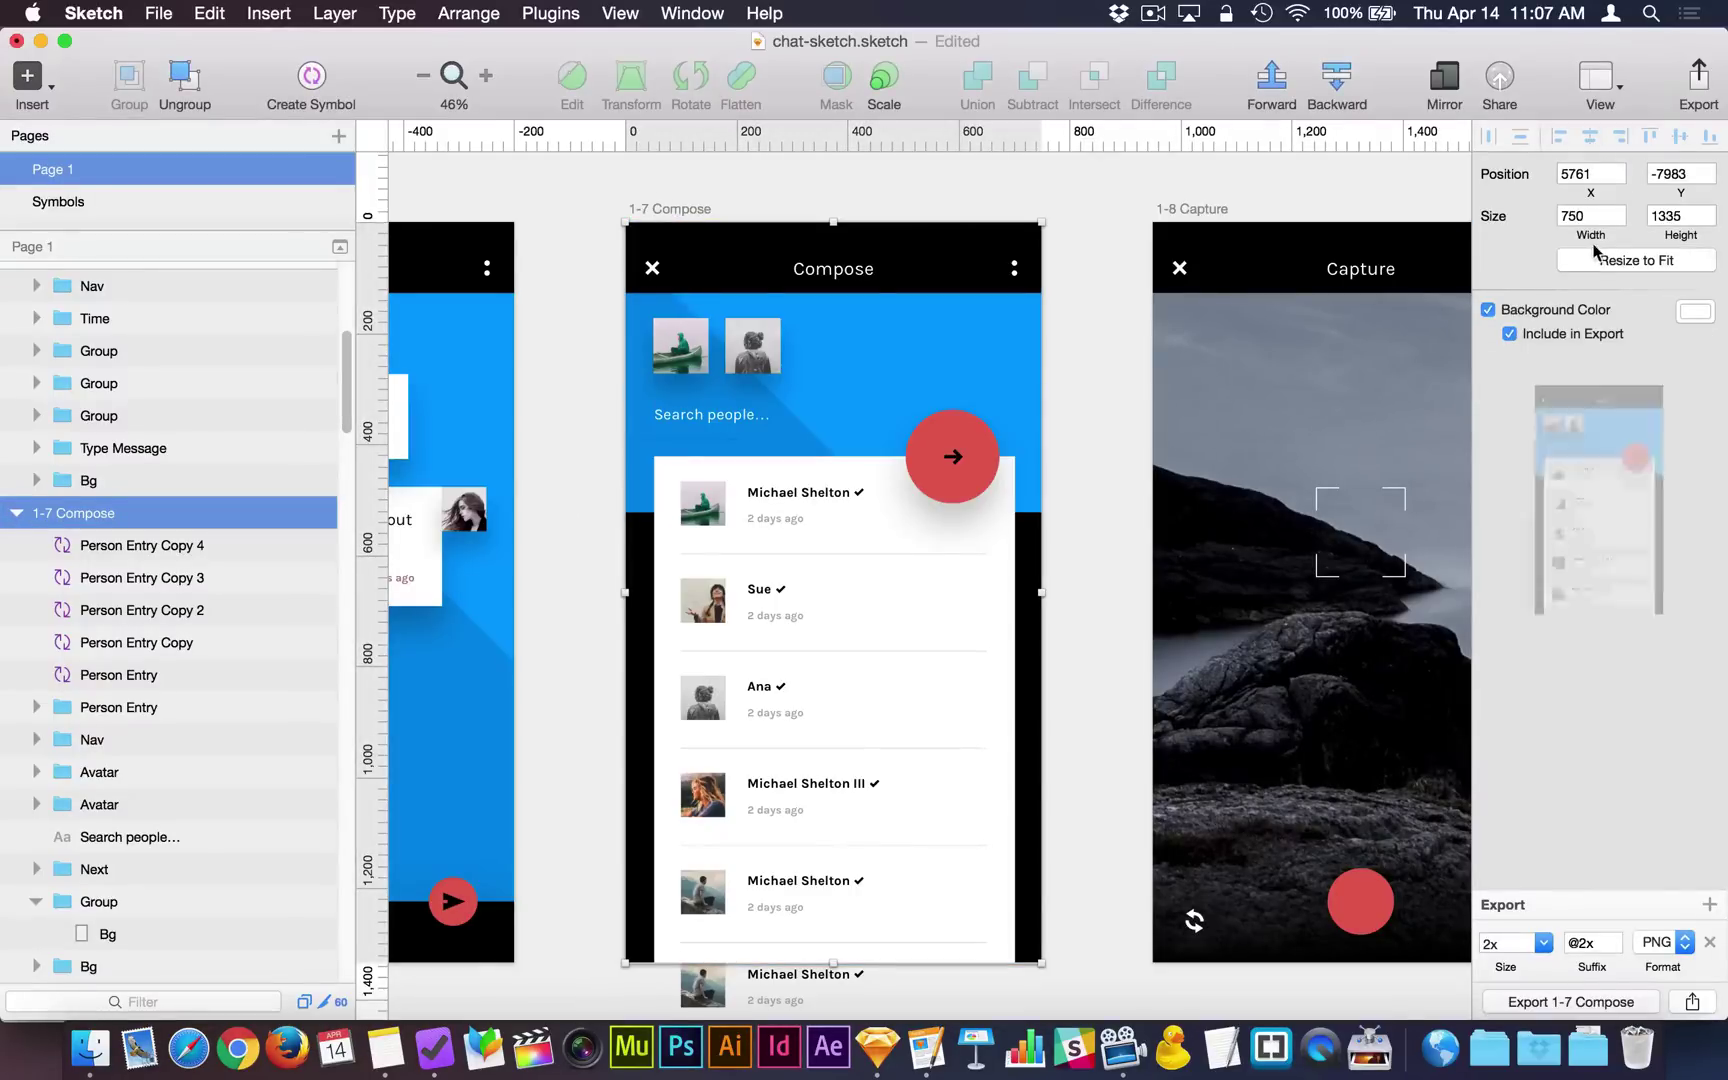
click(1630, 260)
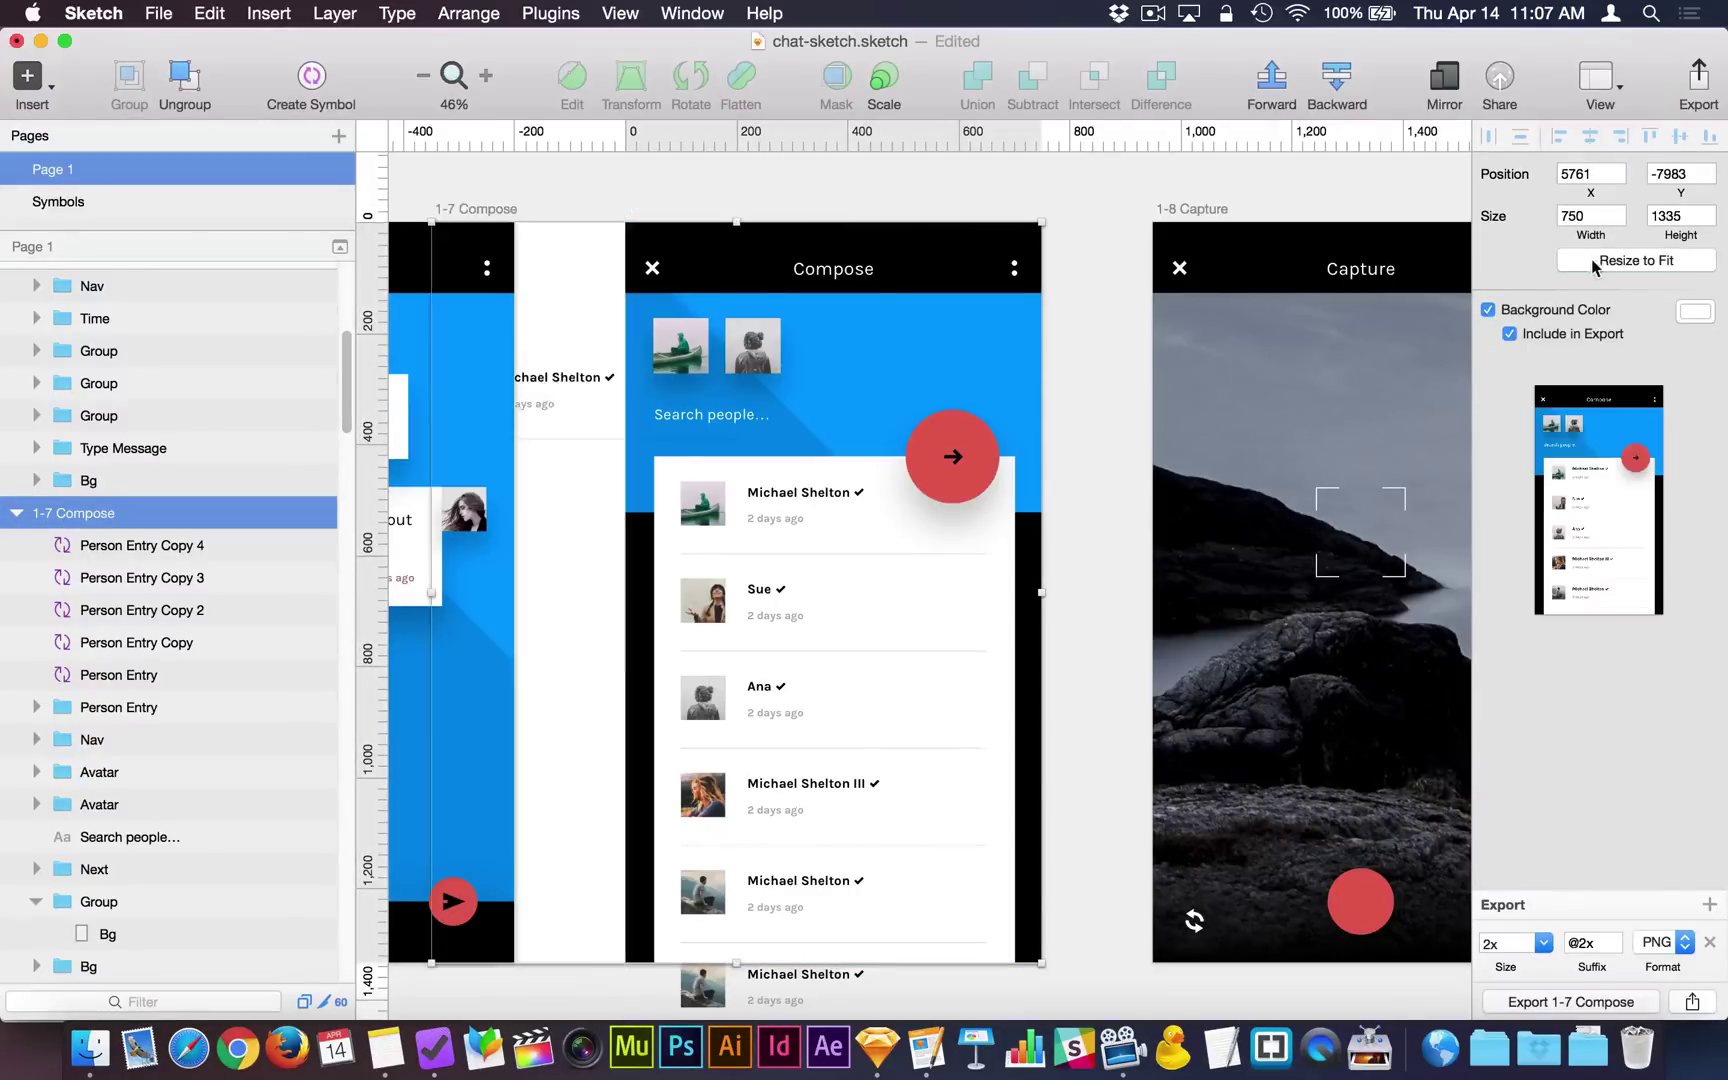
click(551, 395)
key(super+z)
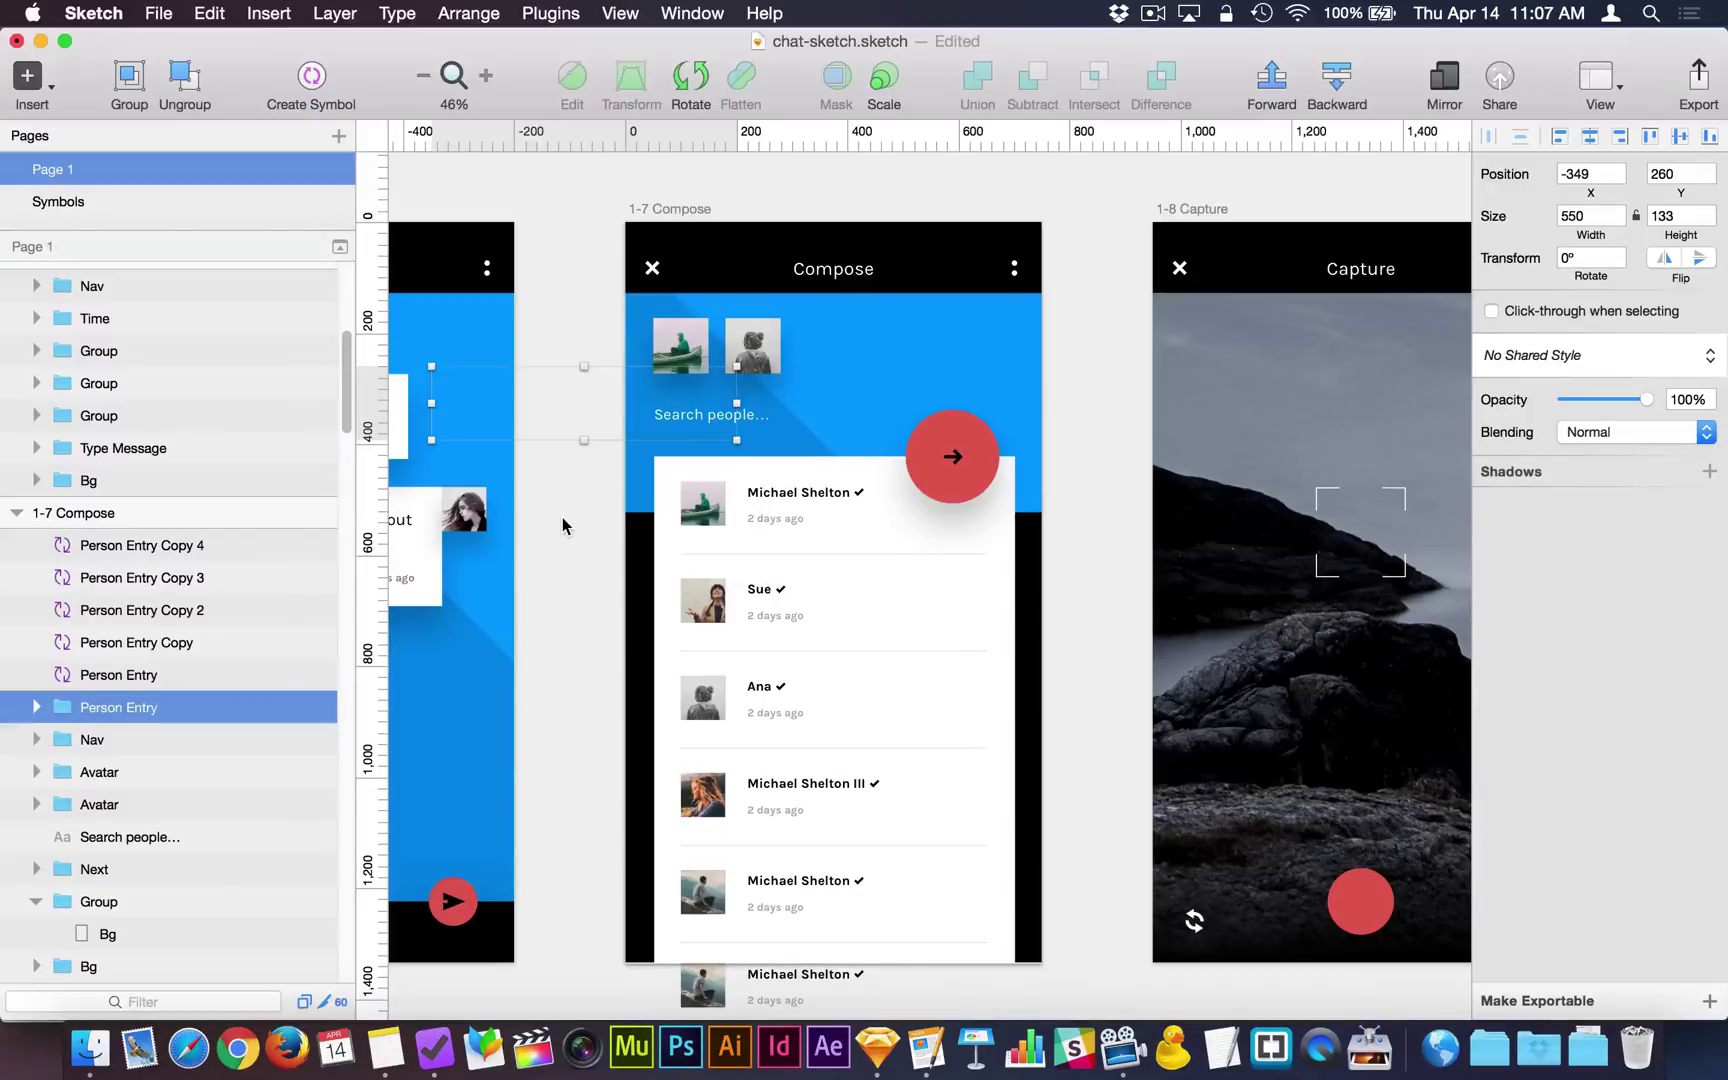
key(Delete)
scroll(1092, 617, down, 5)
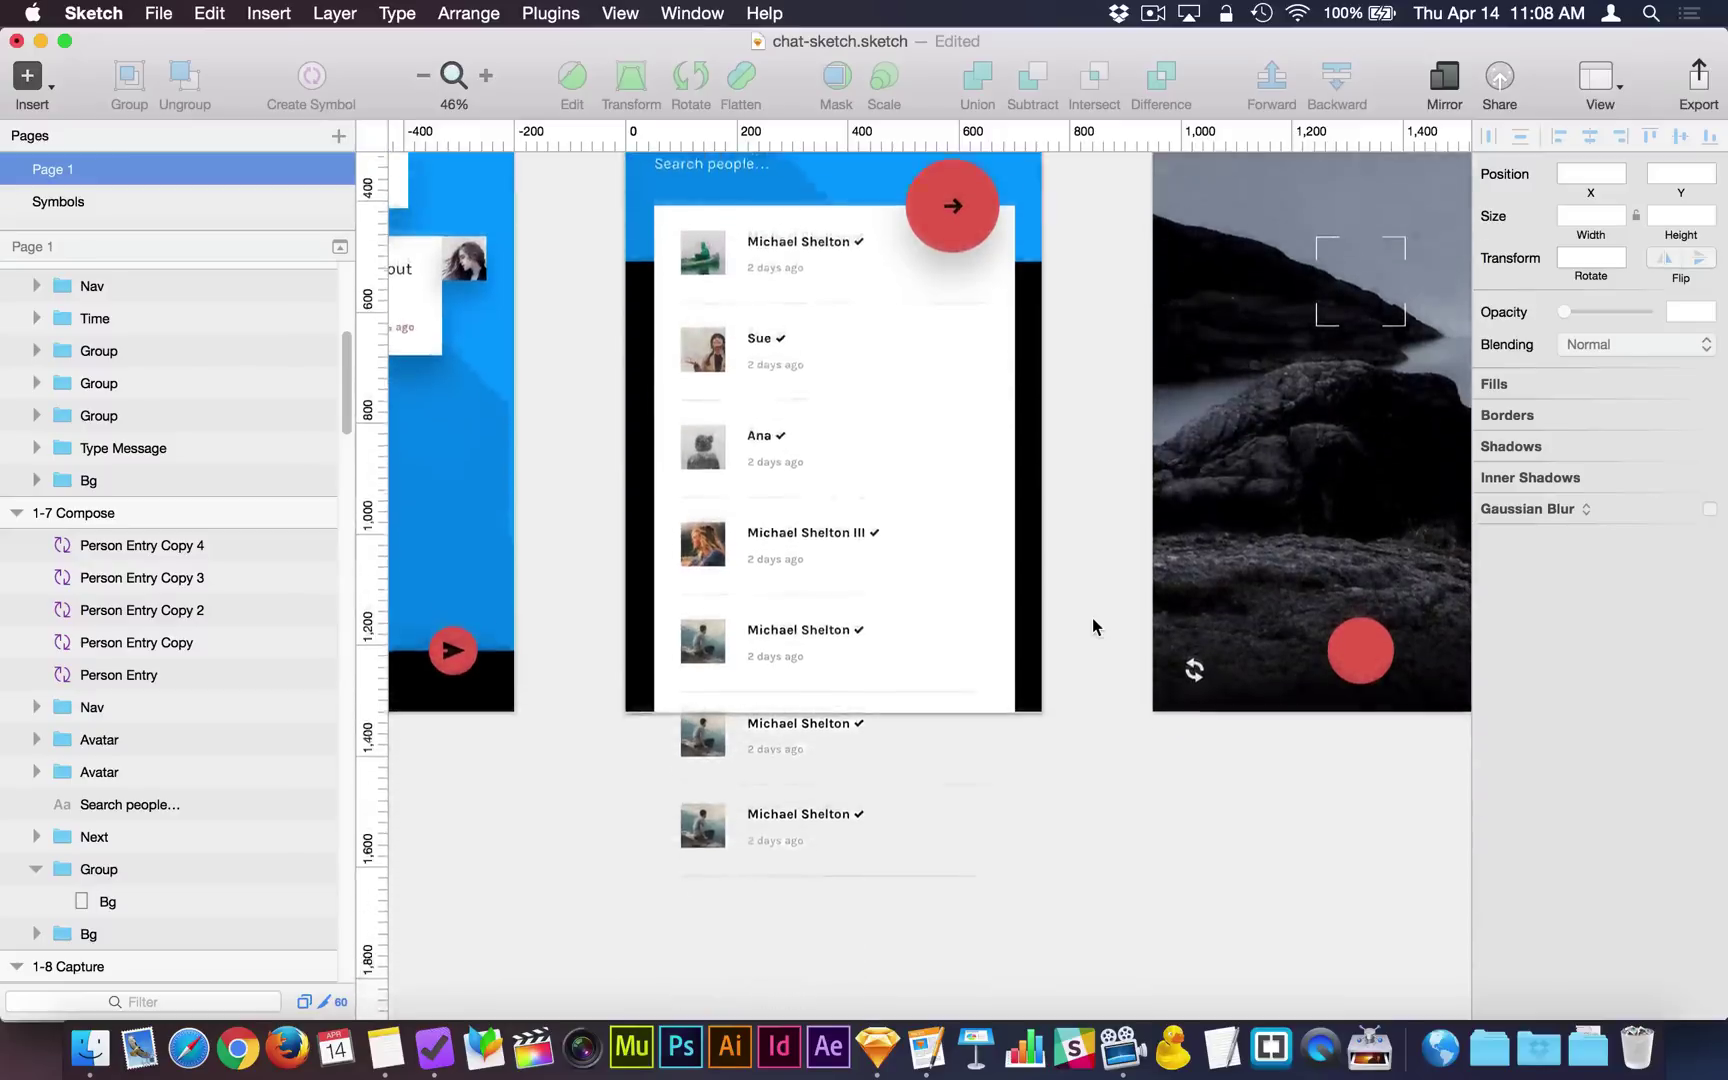
click(805, 662)
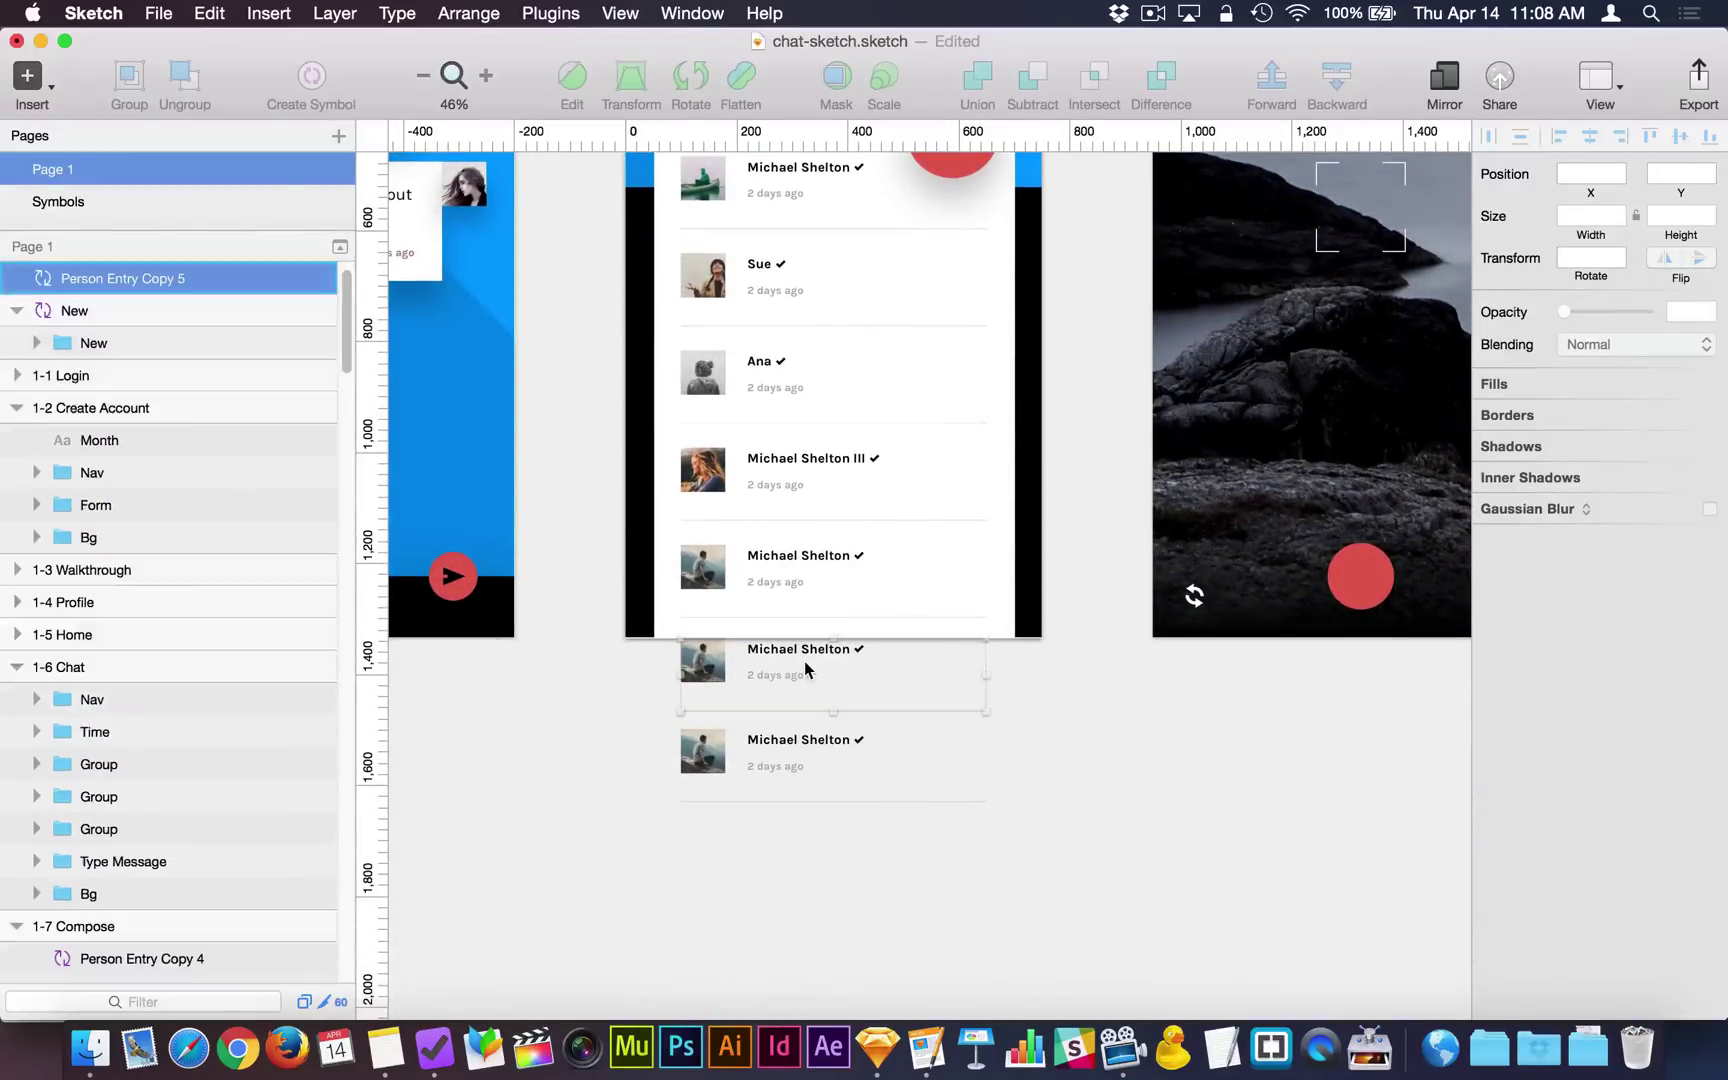
shift+click(798, 756)
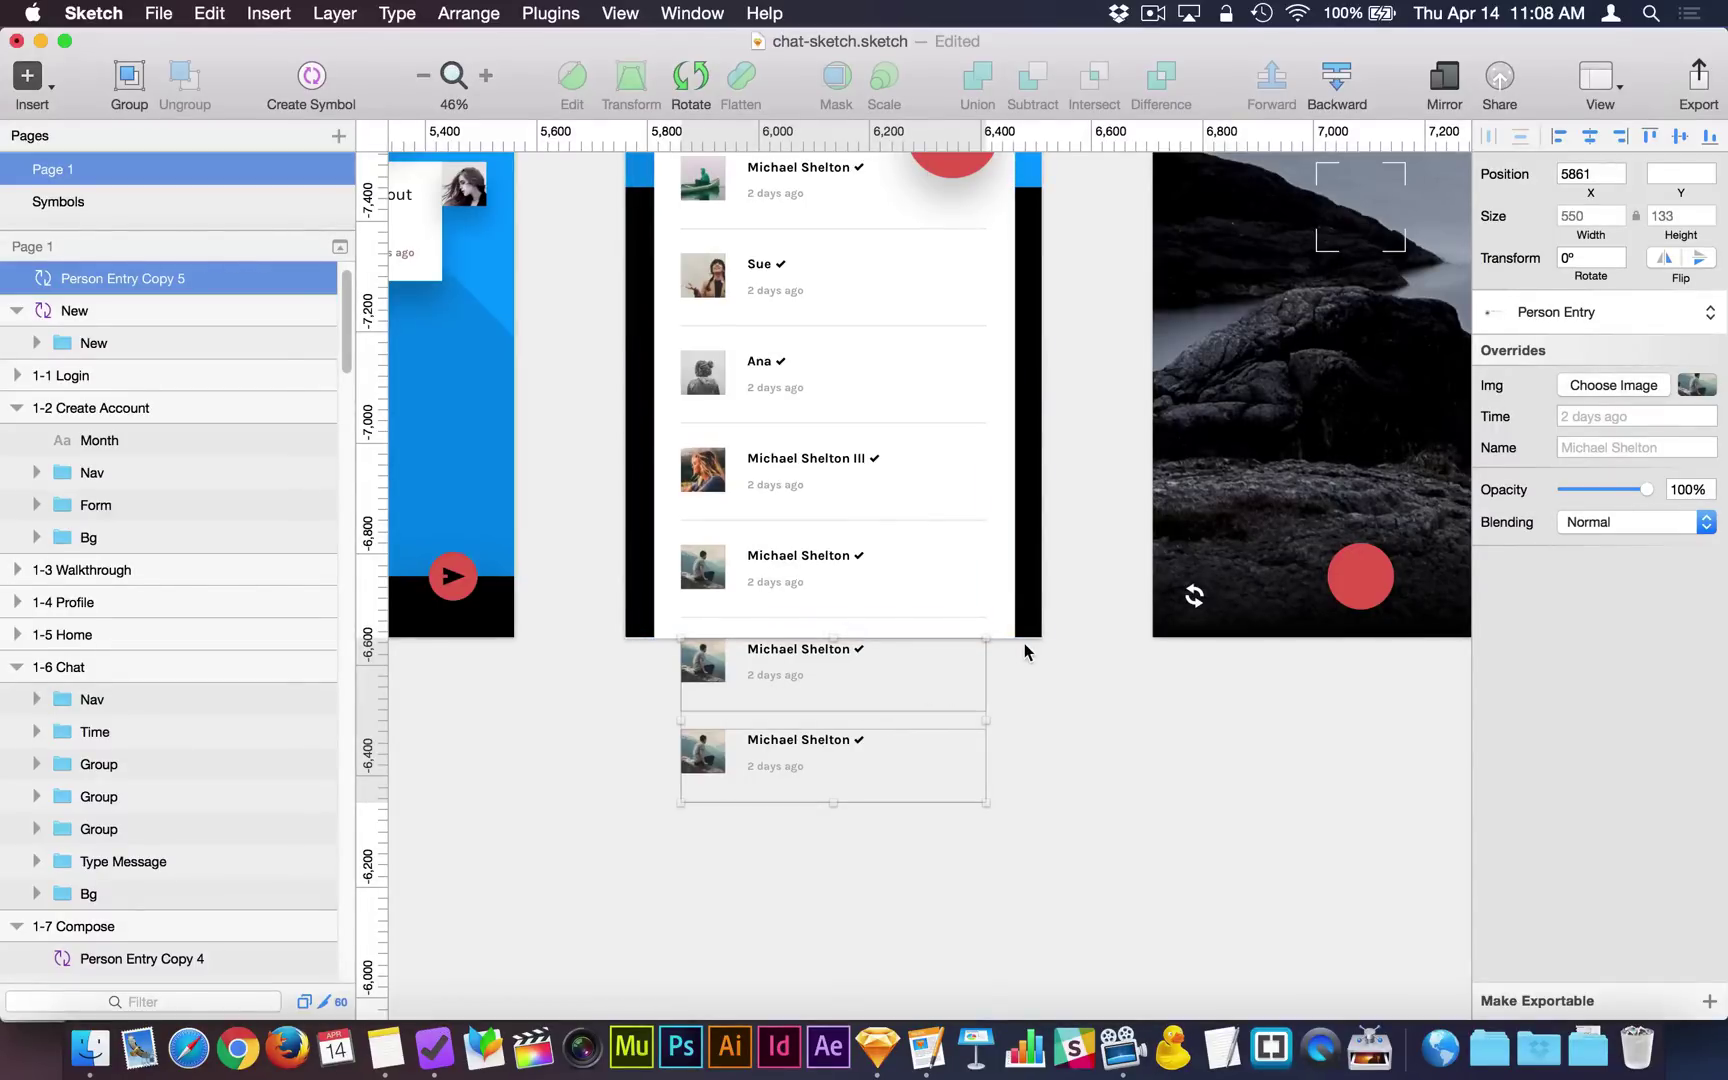
scroll(1025, 645, up, 3)
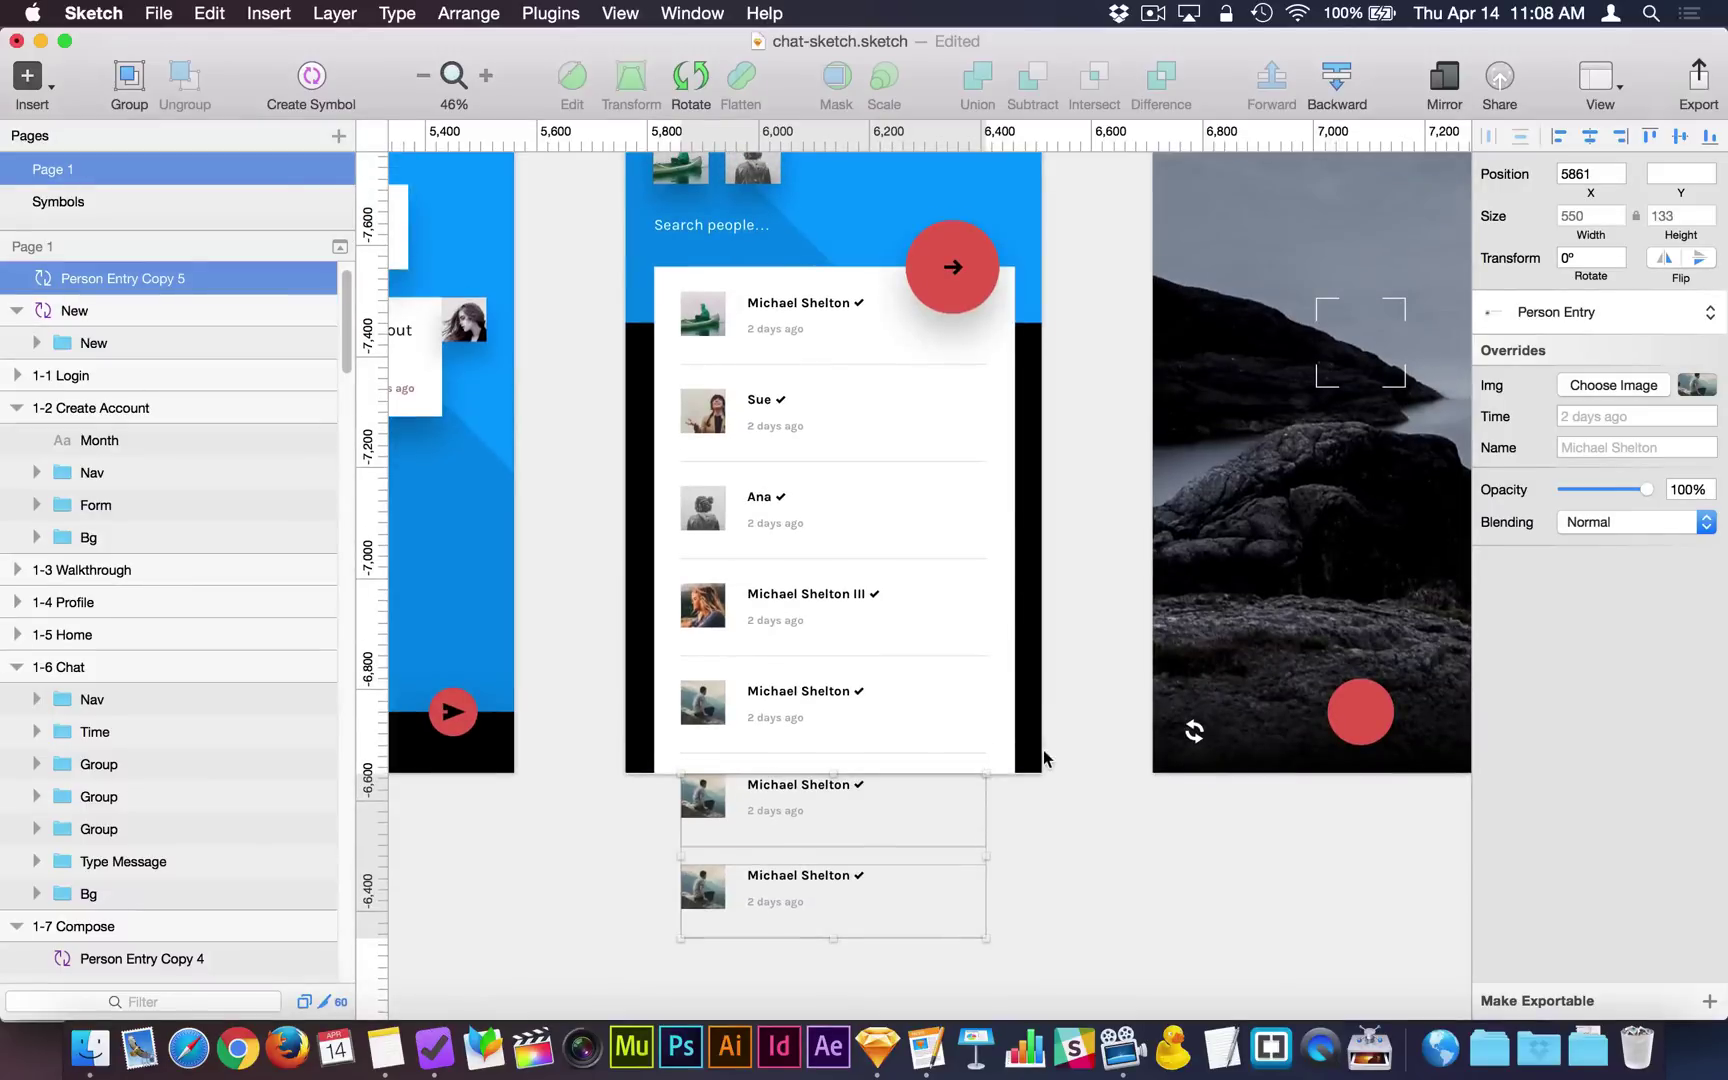
key(Delete)
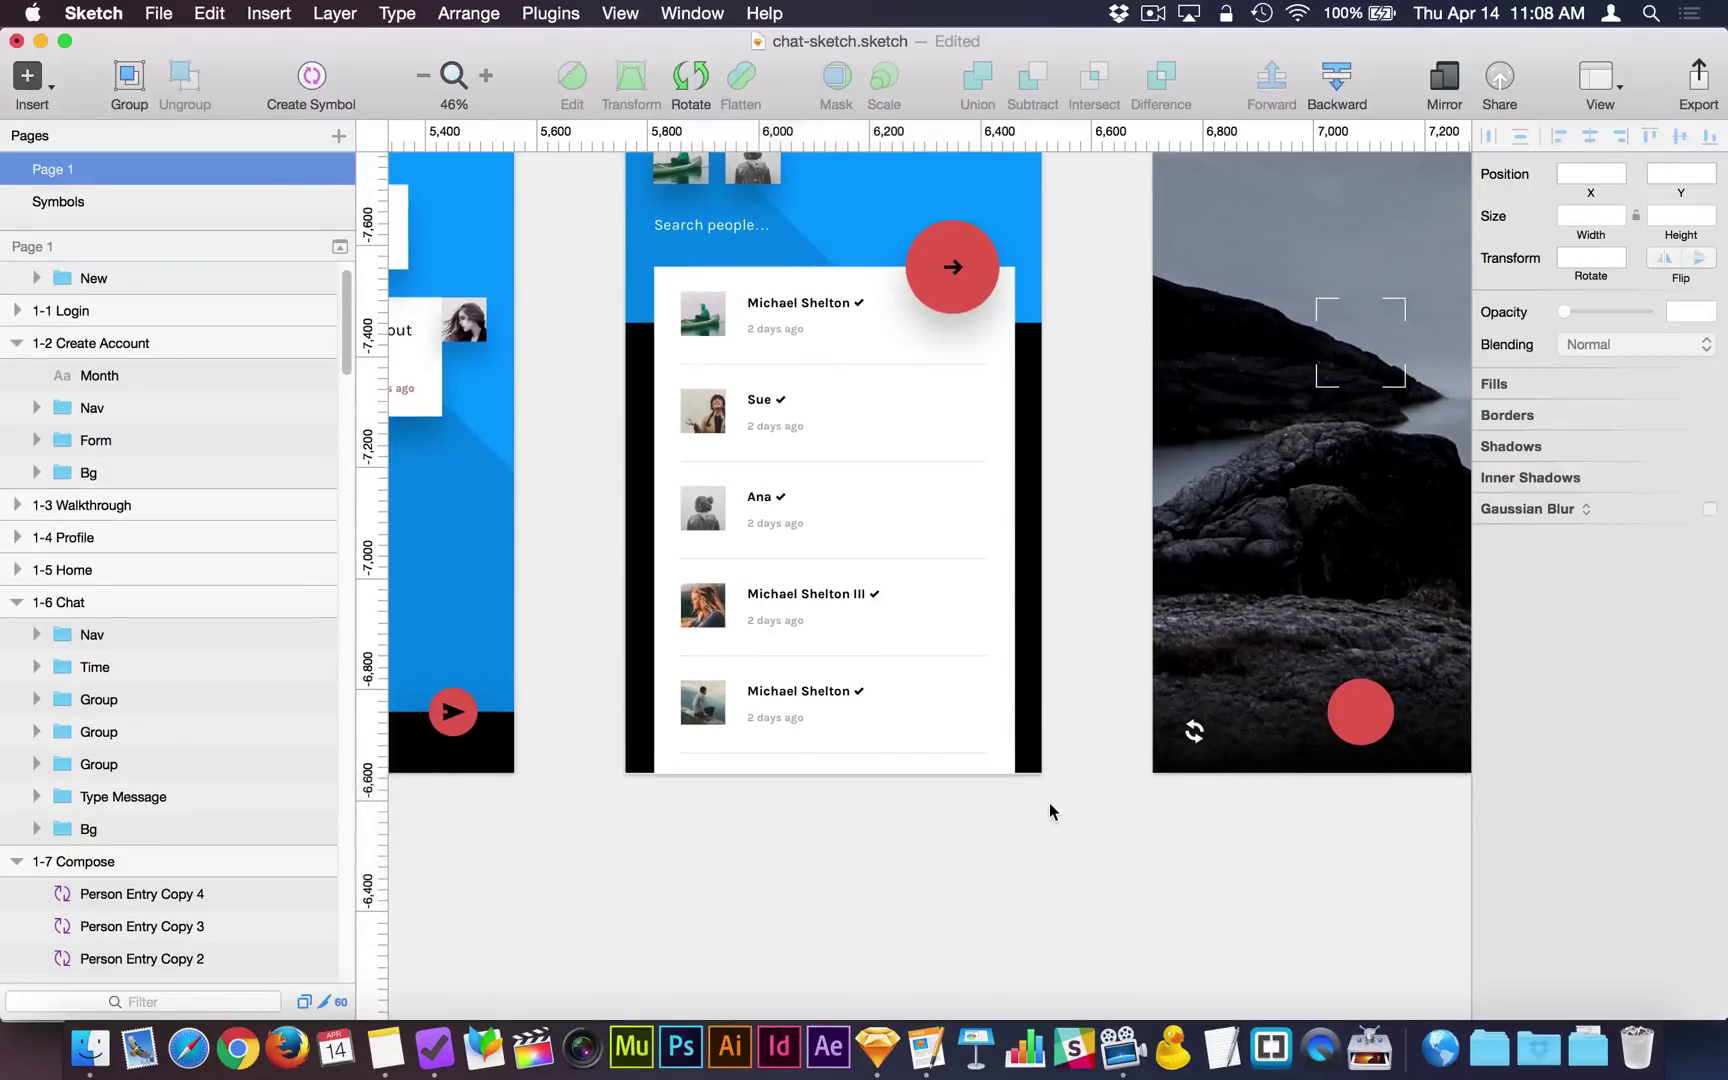
Nudge the bottom entry down and the fourth and third entries up with Shift+arrow keys.
scroll(1049, 802, up, 4)
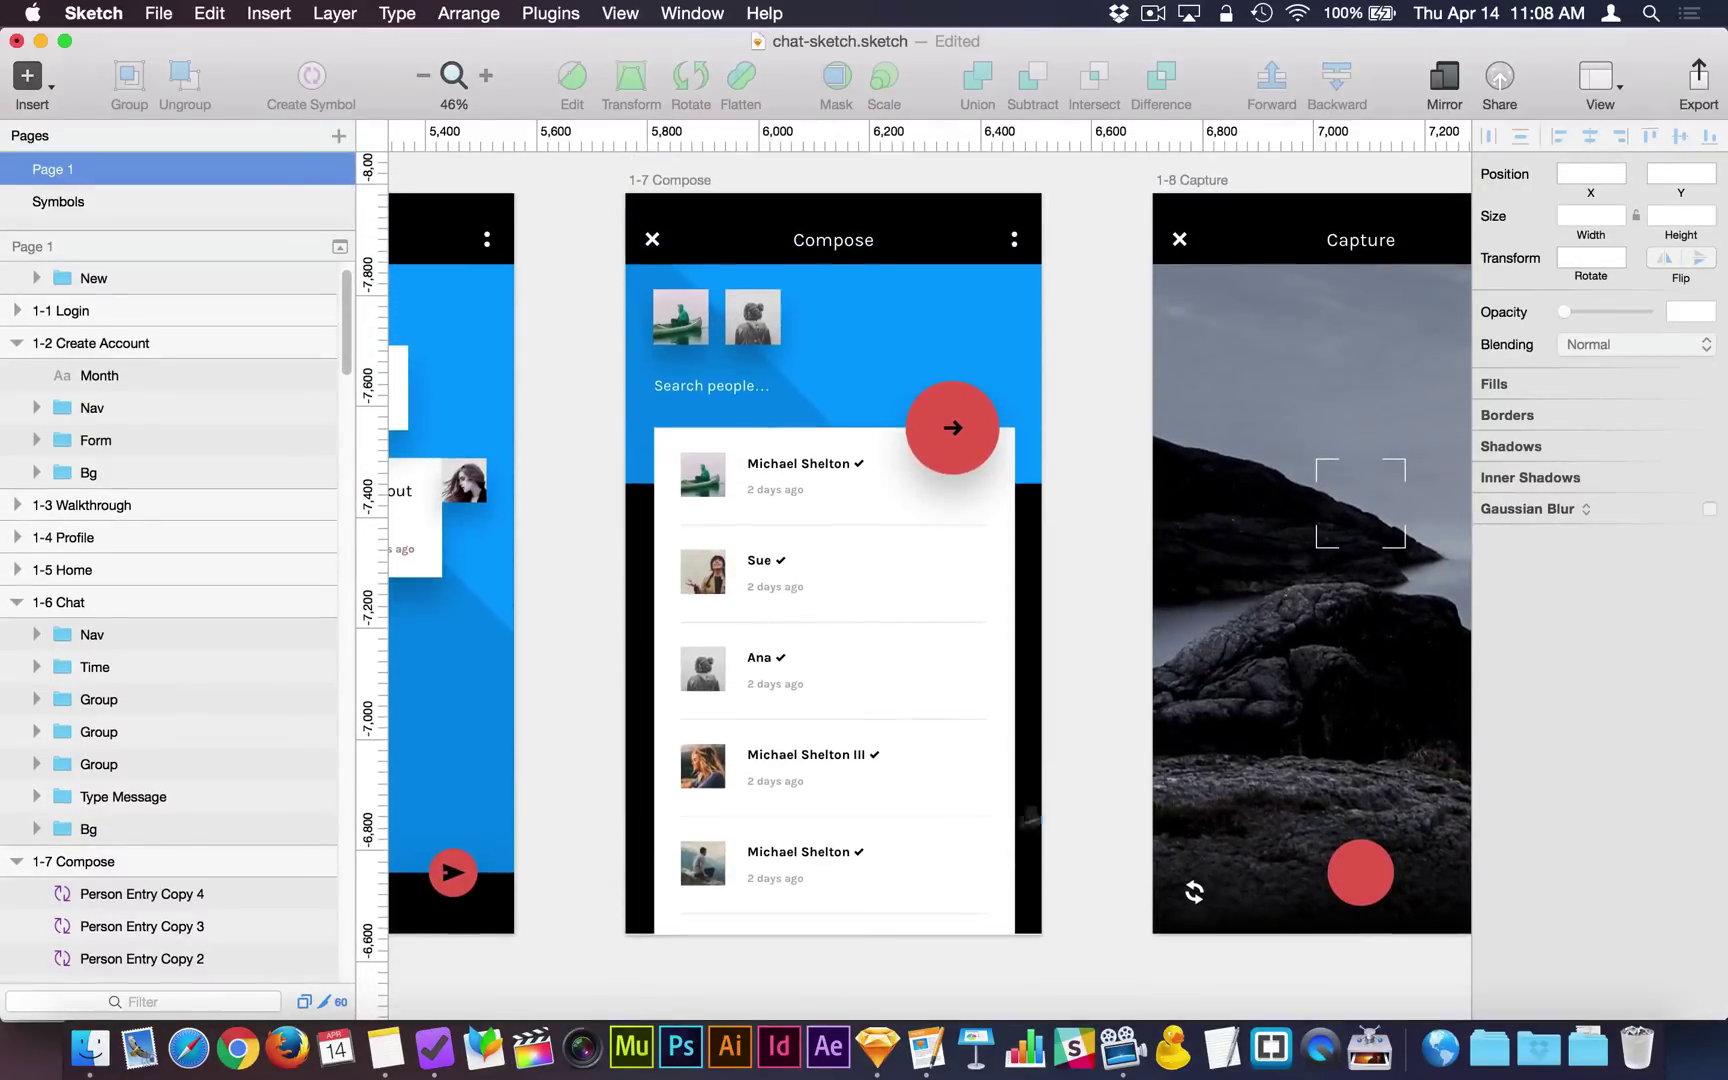
click(840, 870)
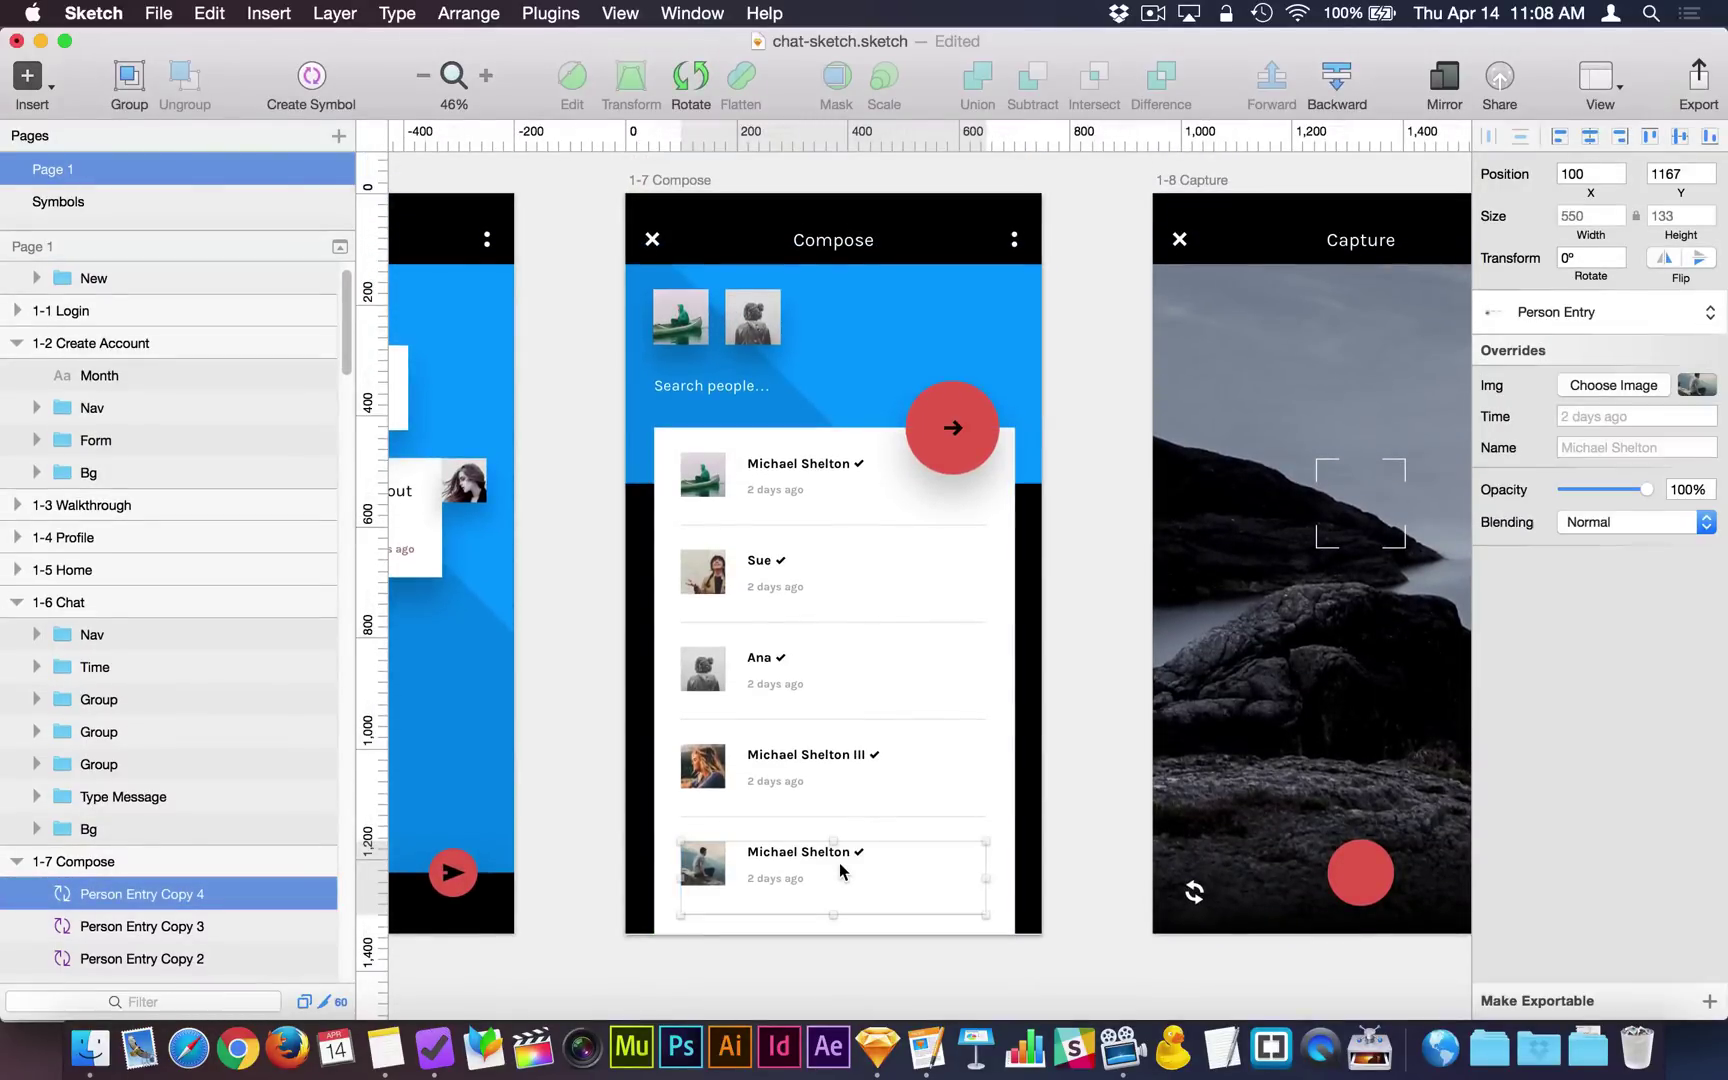
key(shift+Down)
click(802, 768)
key(shift+Up)
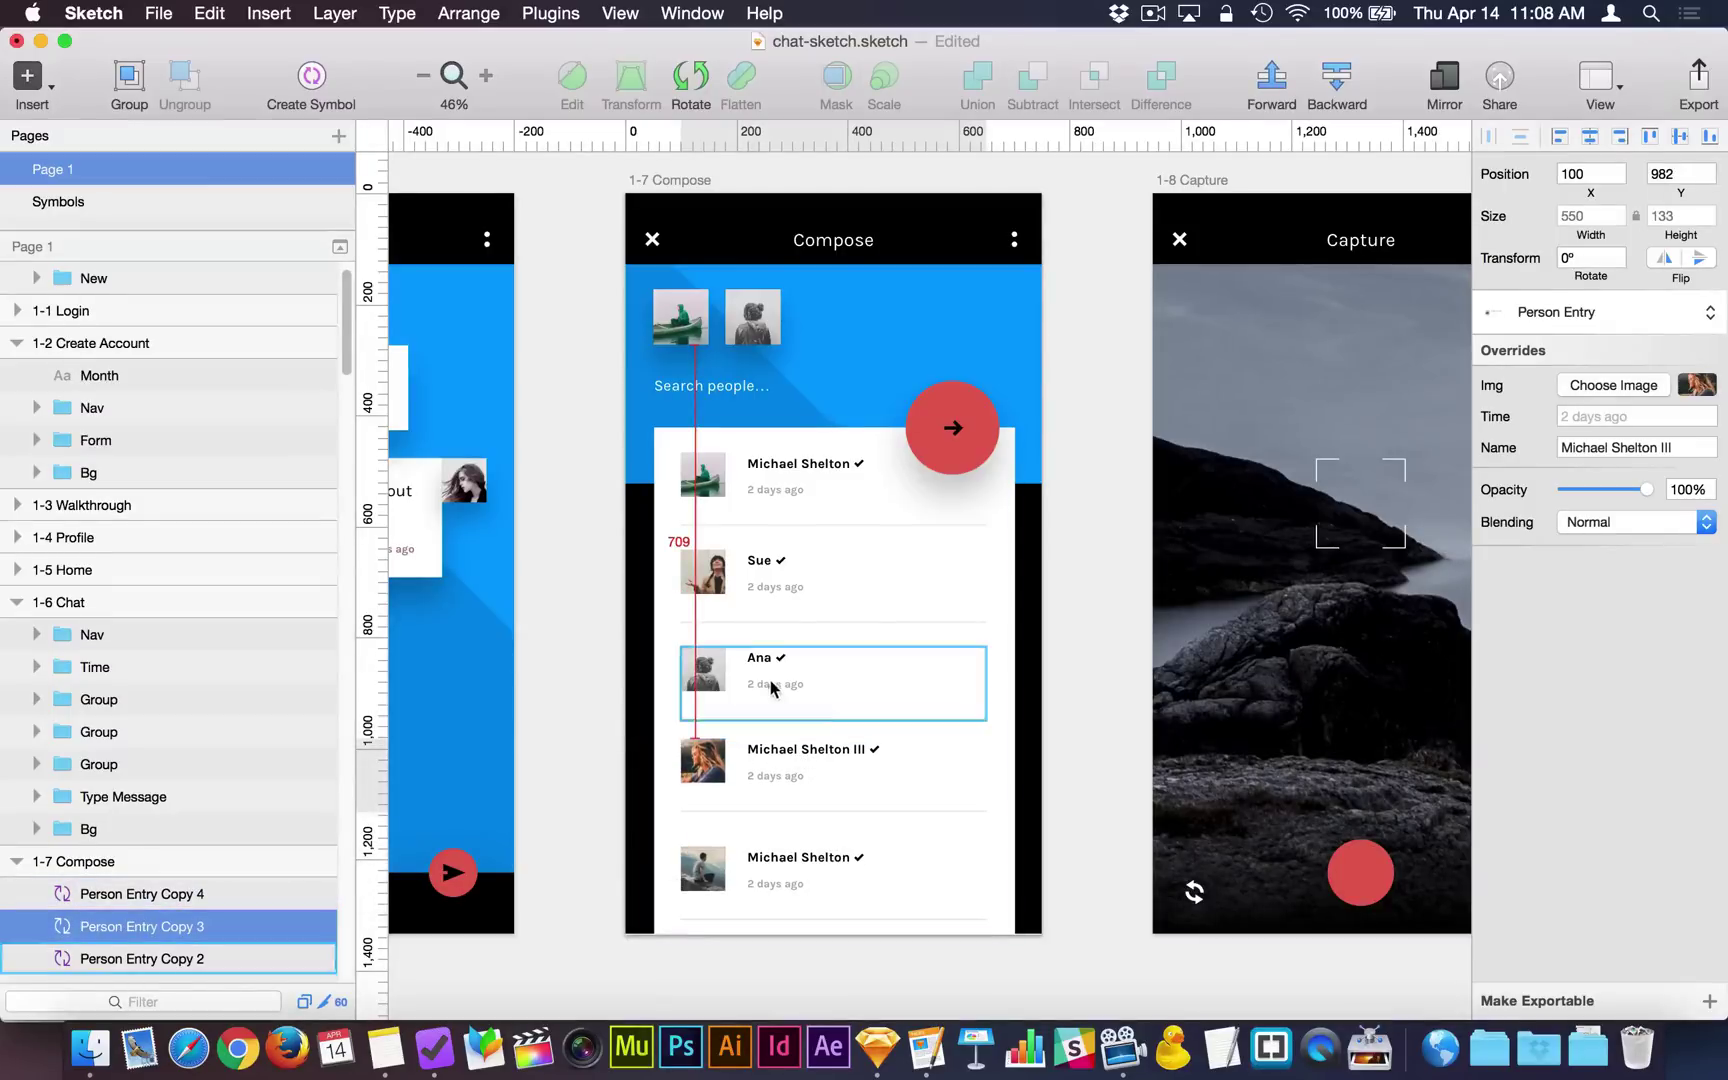
click(770, 678)
key(shift+Up)
key(shift+Up)
Select all five Person Entry rows in the Compose card.
click(790, 490)
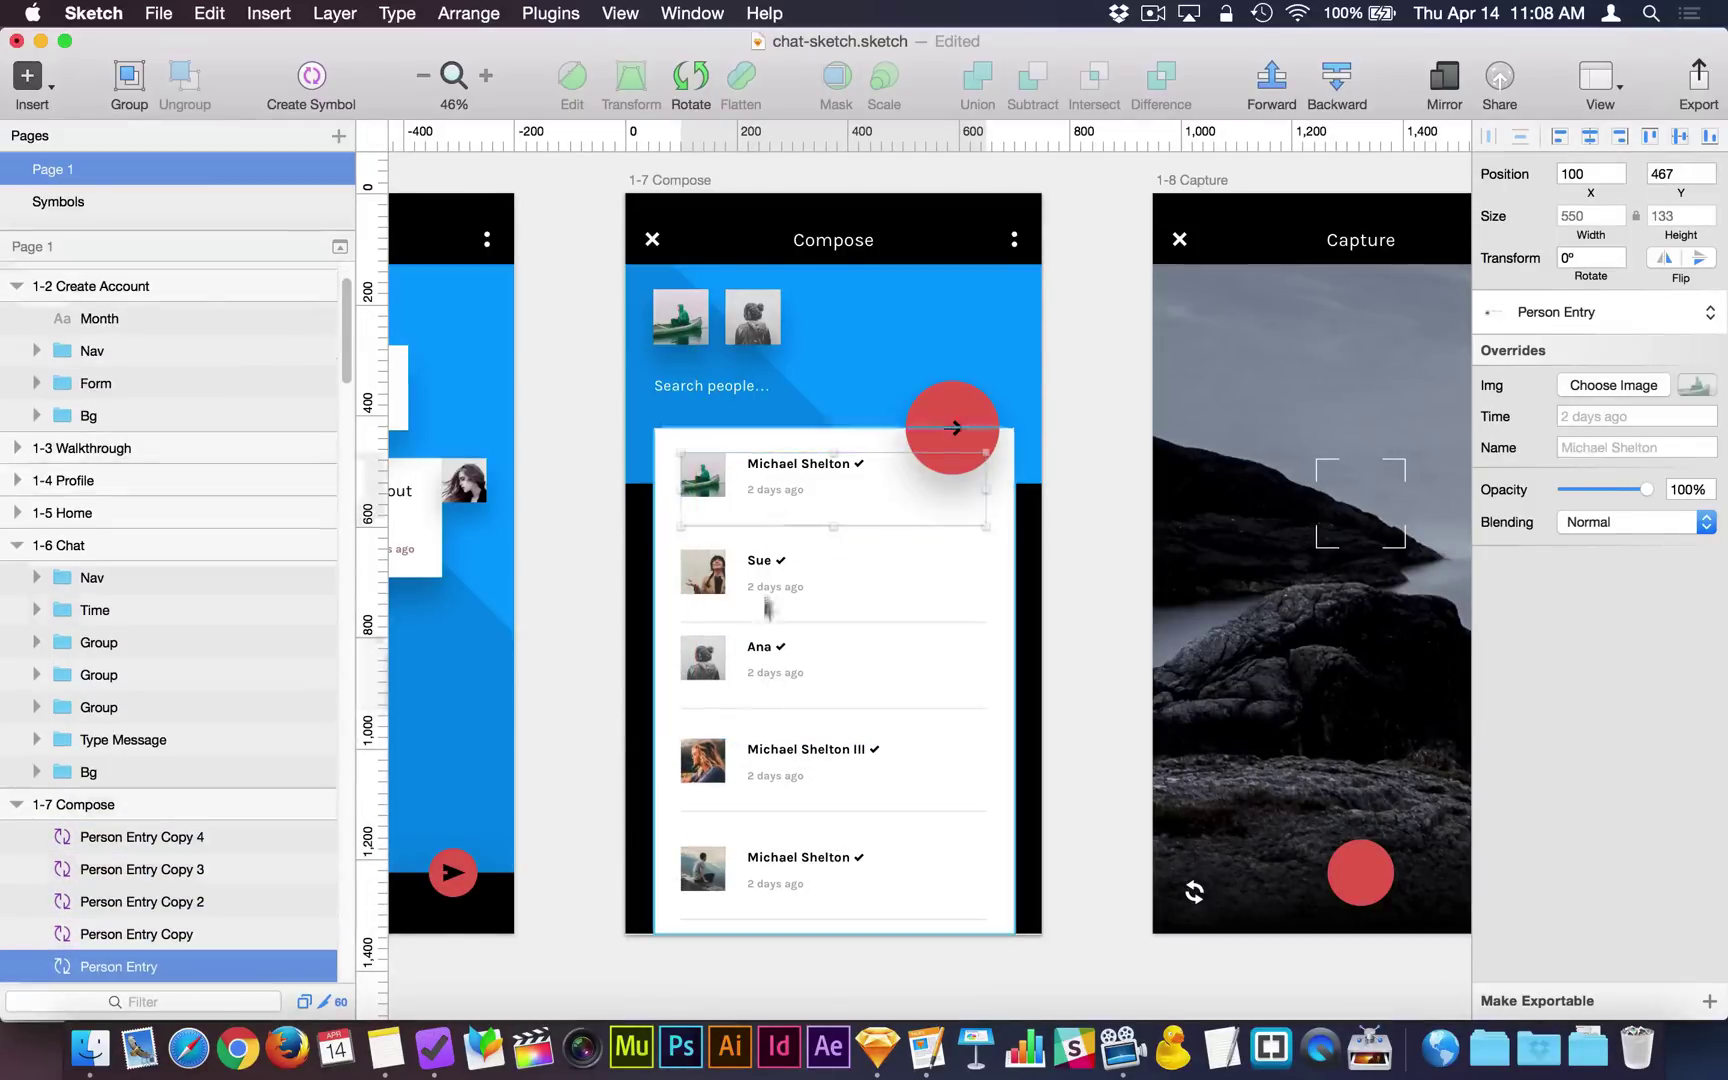
shift+click(767, 607)
shift+click(770, 657)
shift+click(770, 767)
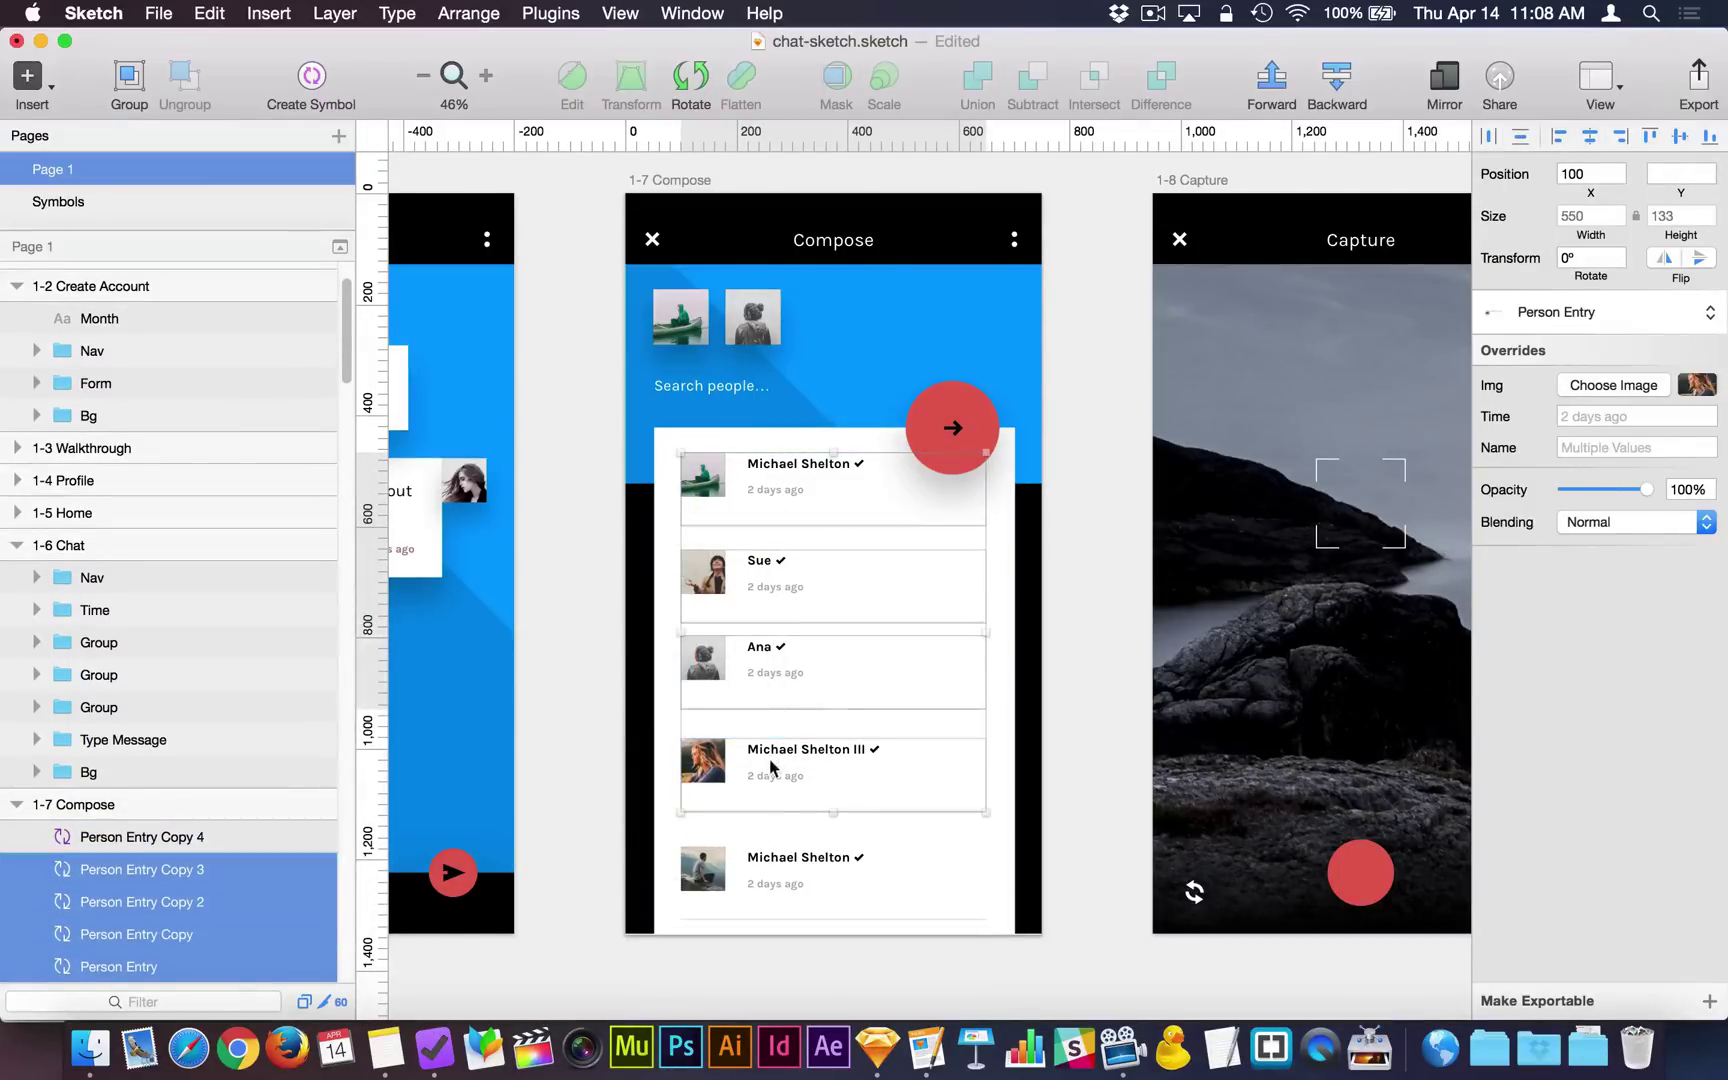
shift+click(770, 868)
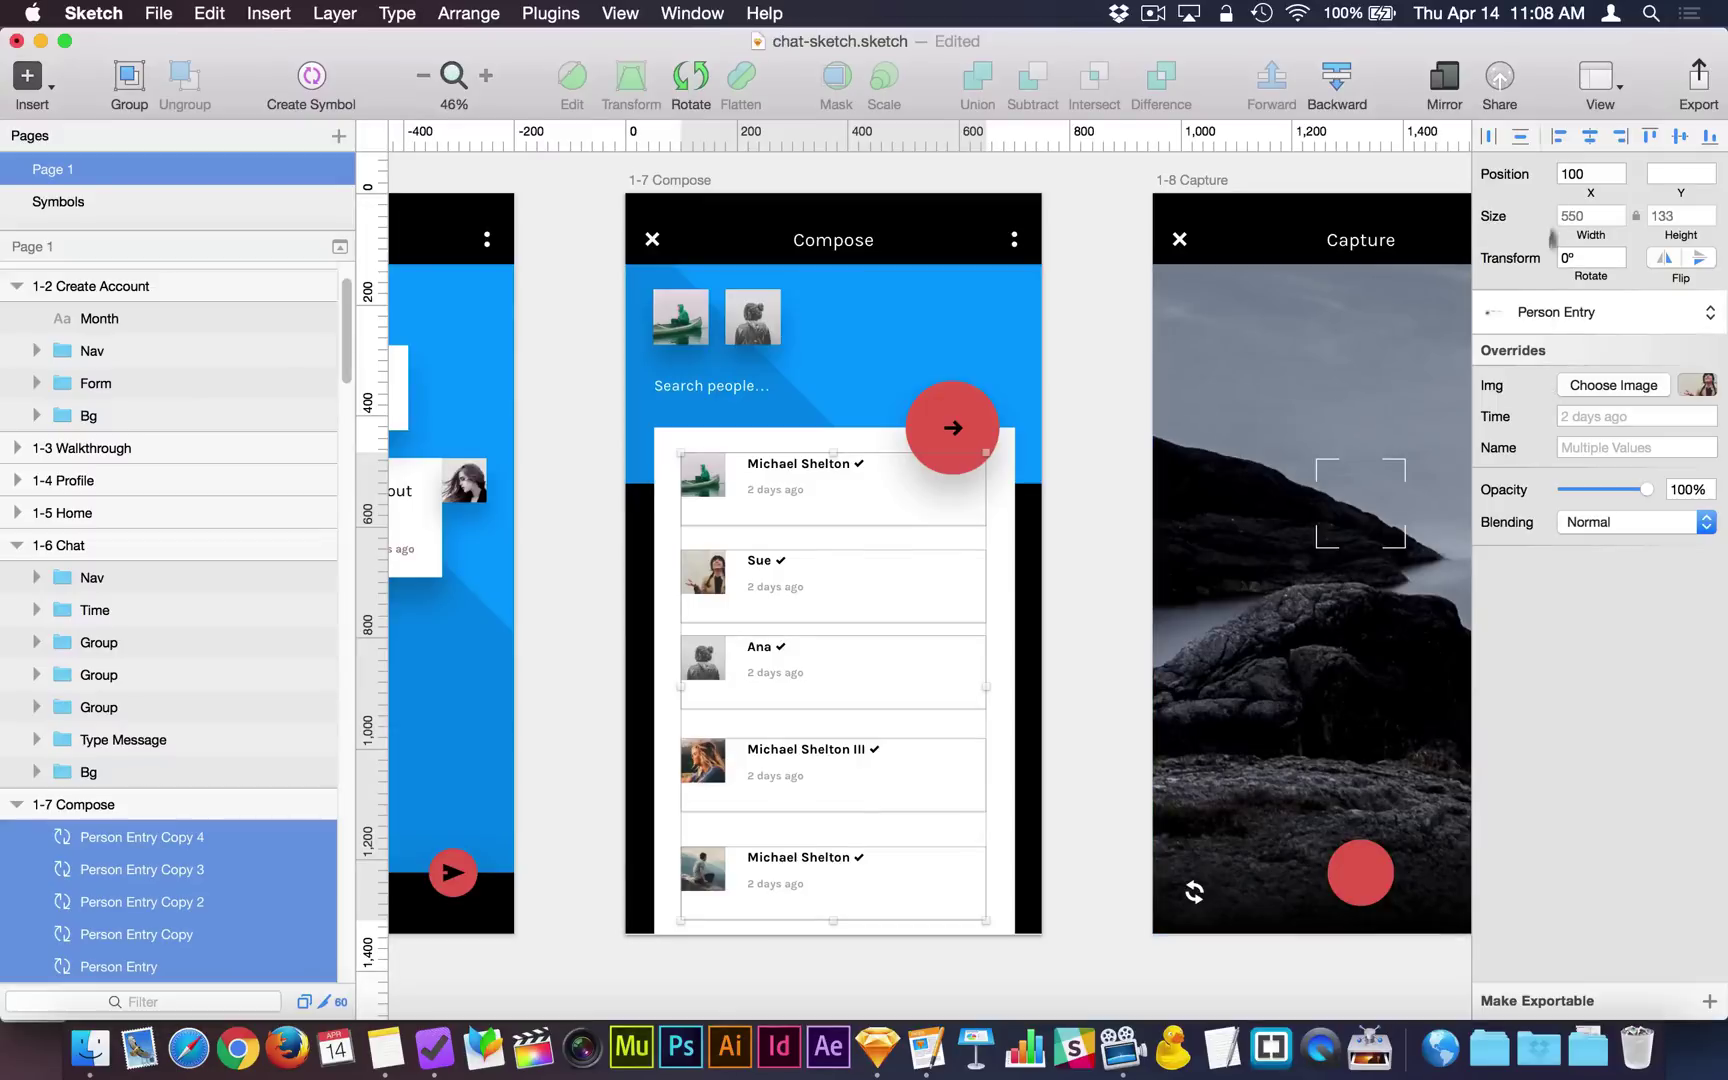
Distribute the five entries vertically, choosing Distribute unevenly for whole-pixel gaps.
click(1521, 140)
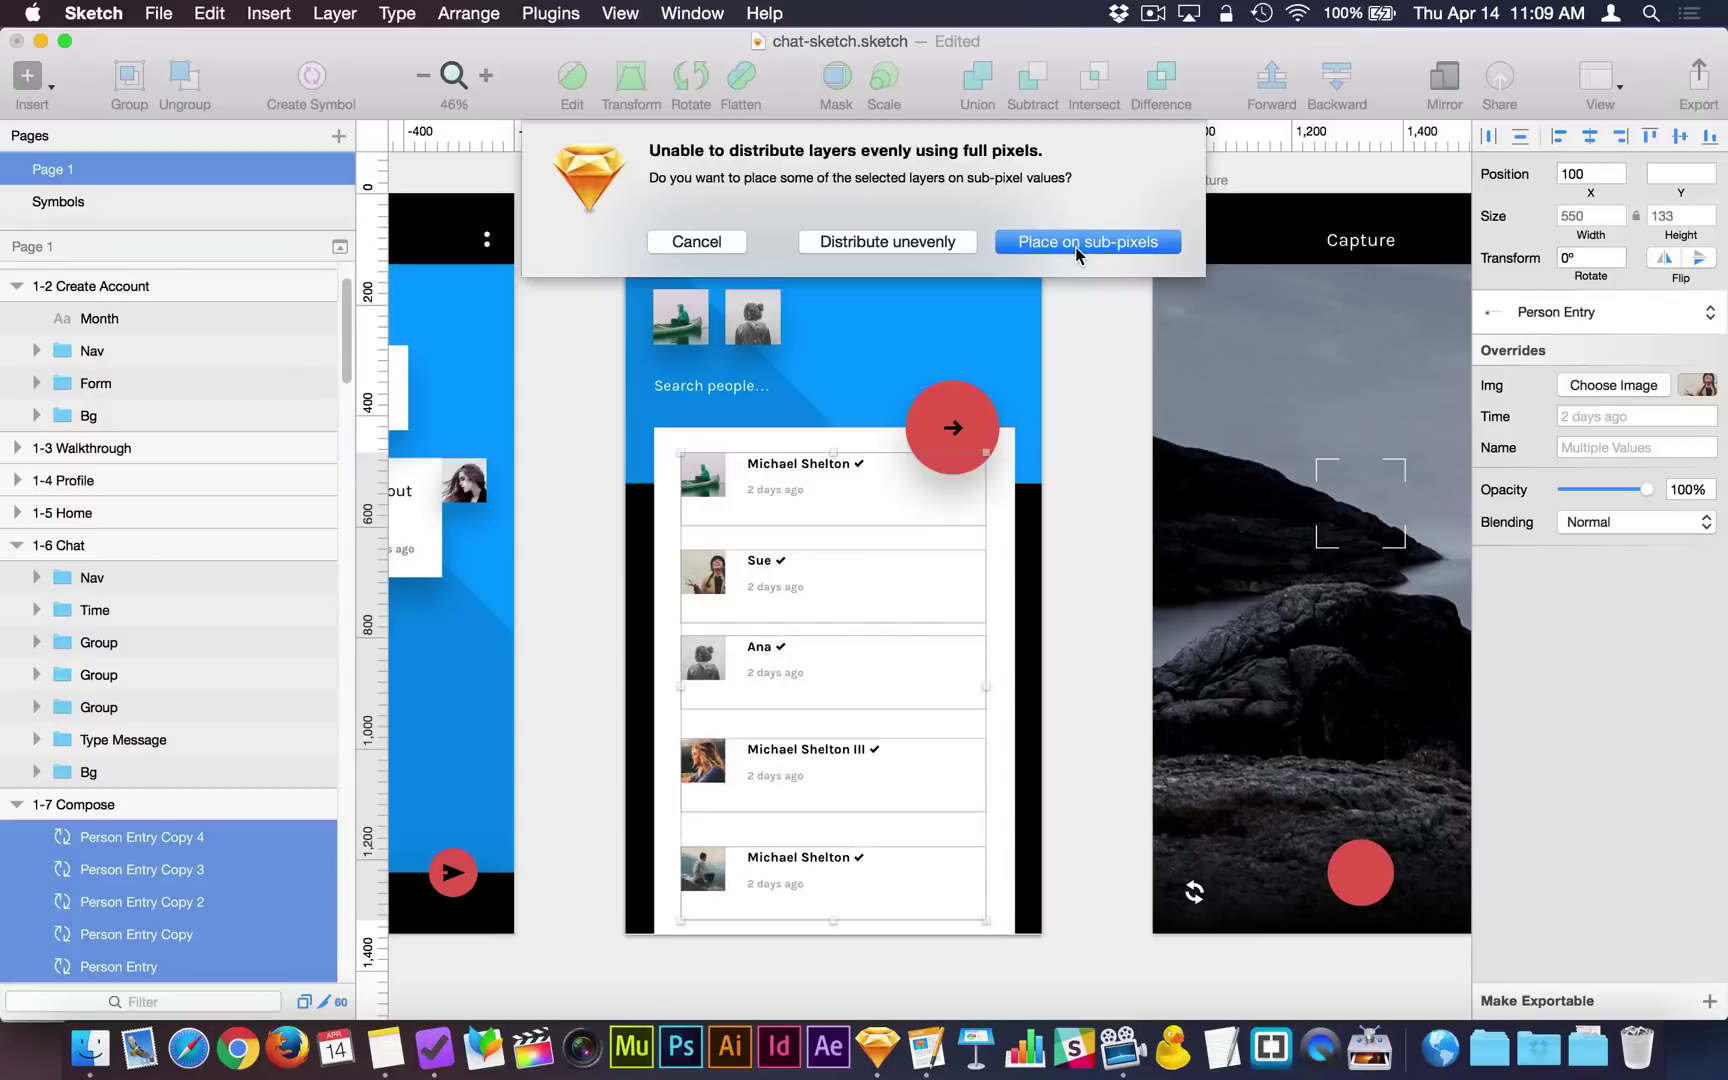
click(913, 244)
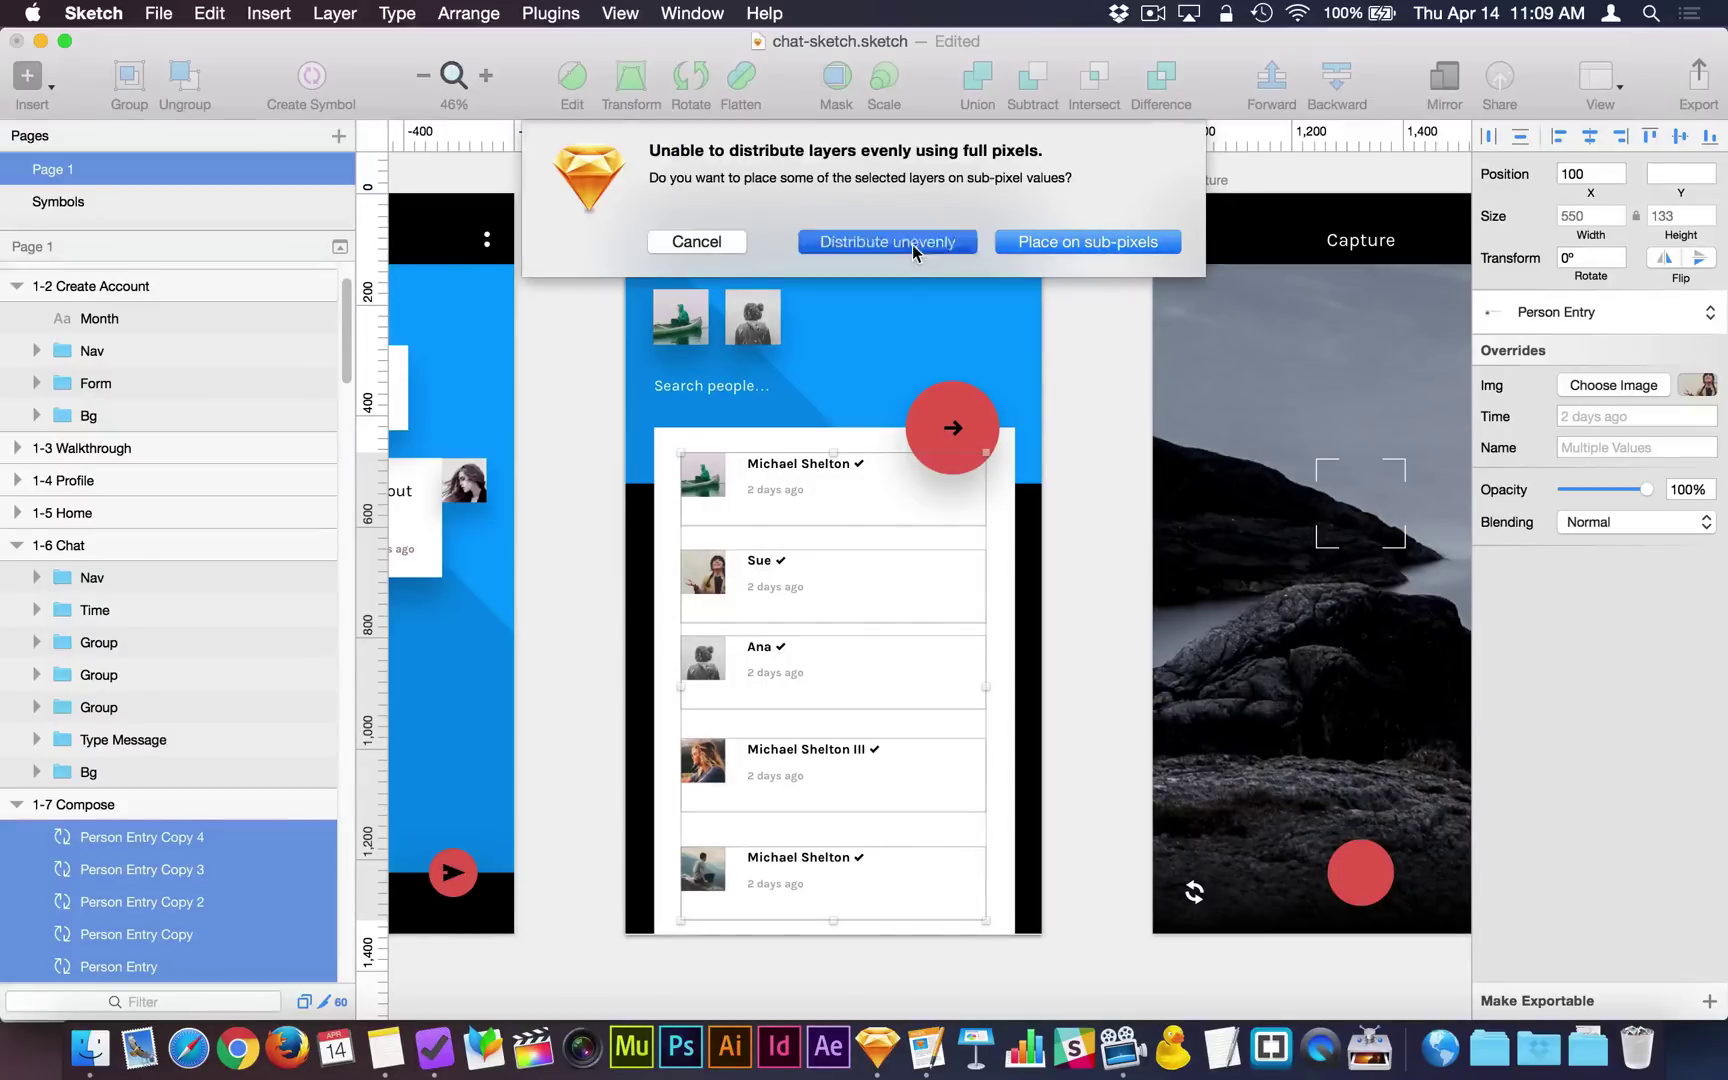
click(1066, 612)
click(866, 505)
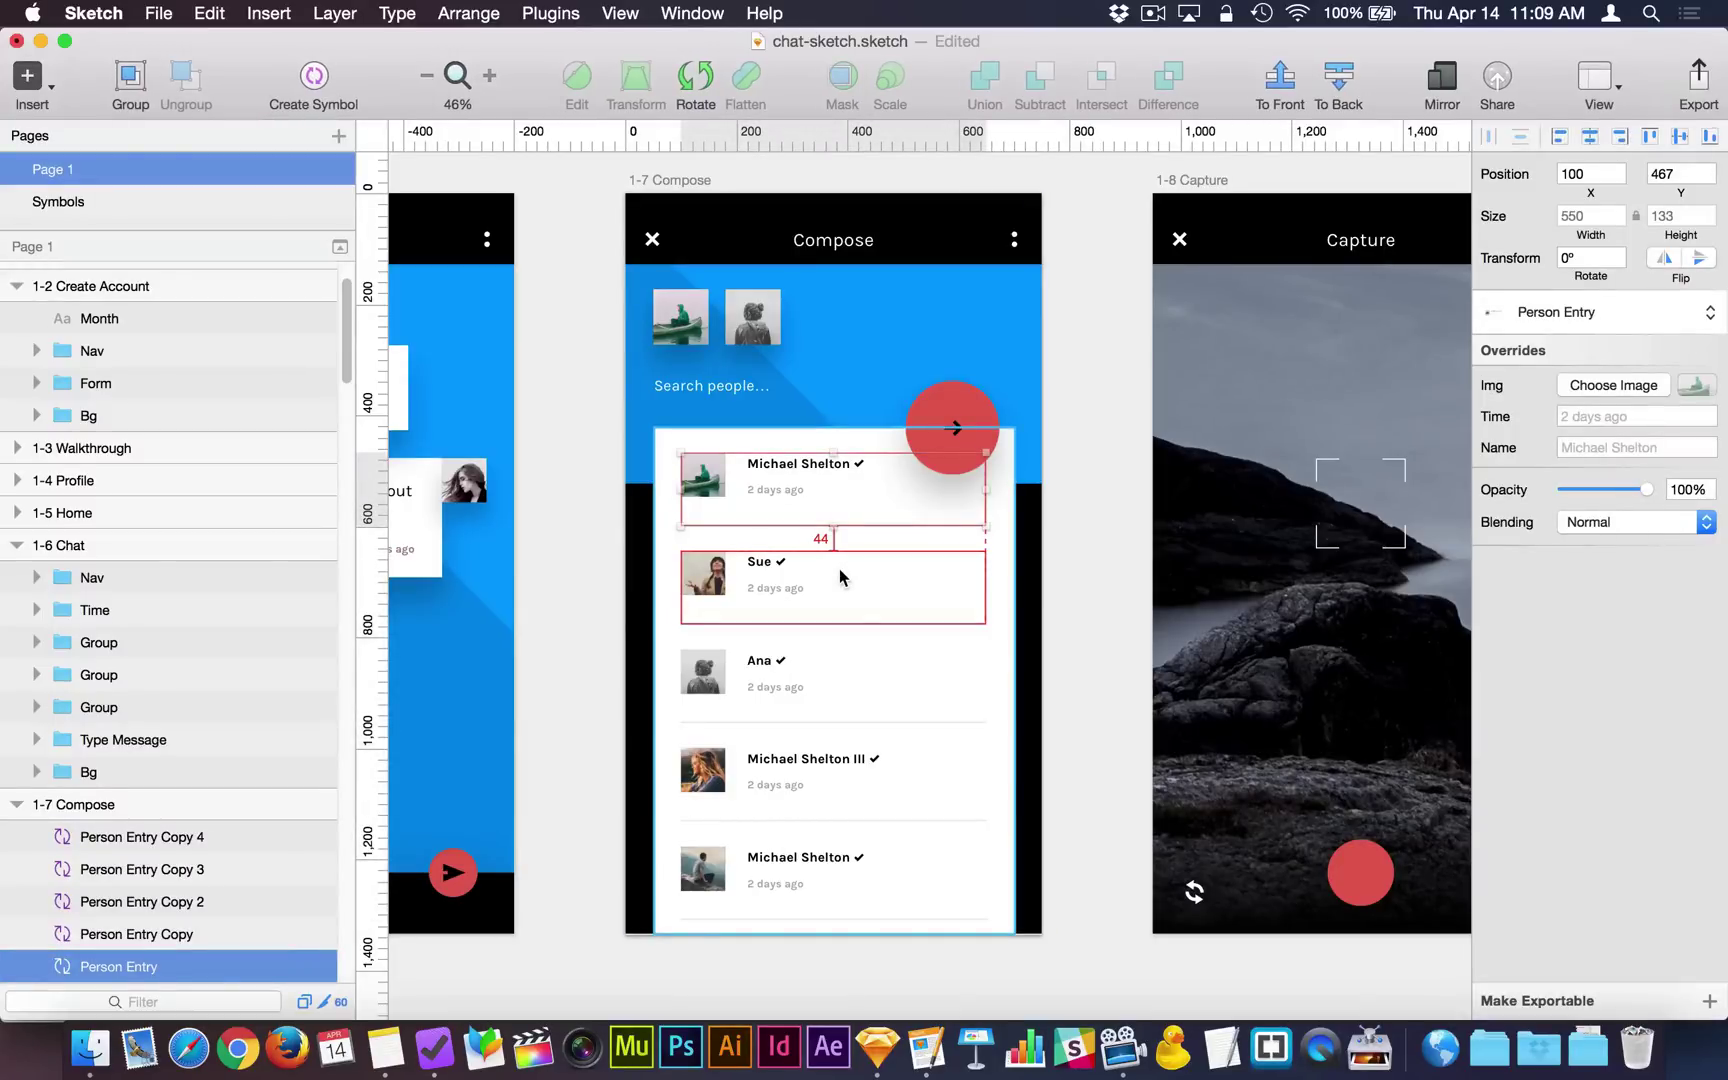
click(839, 572)
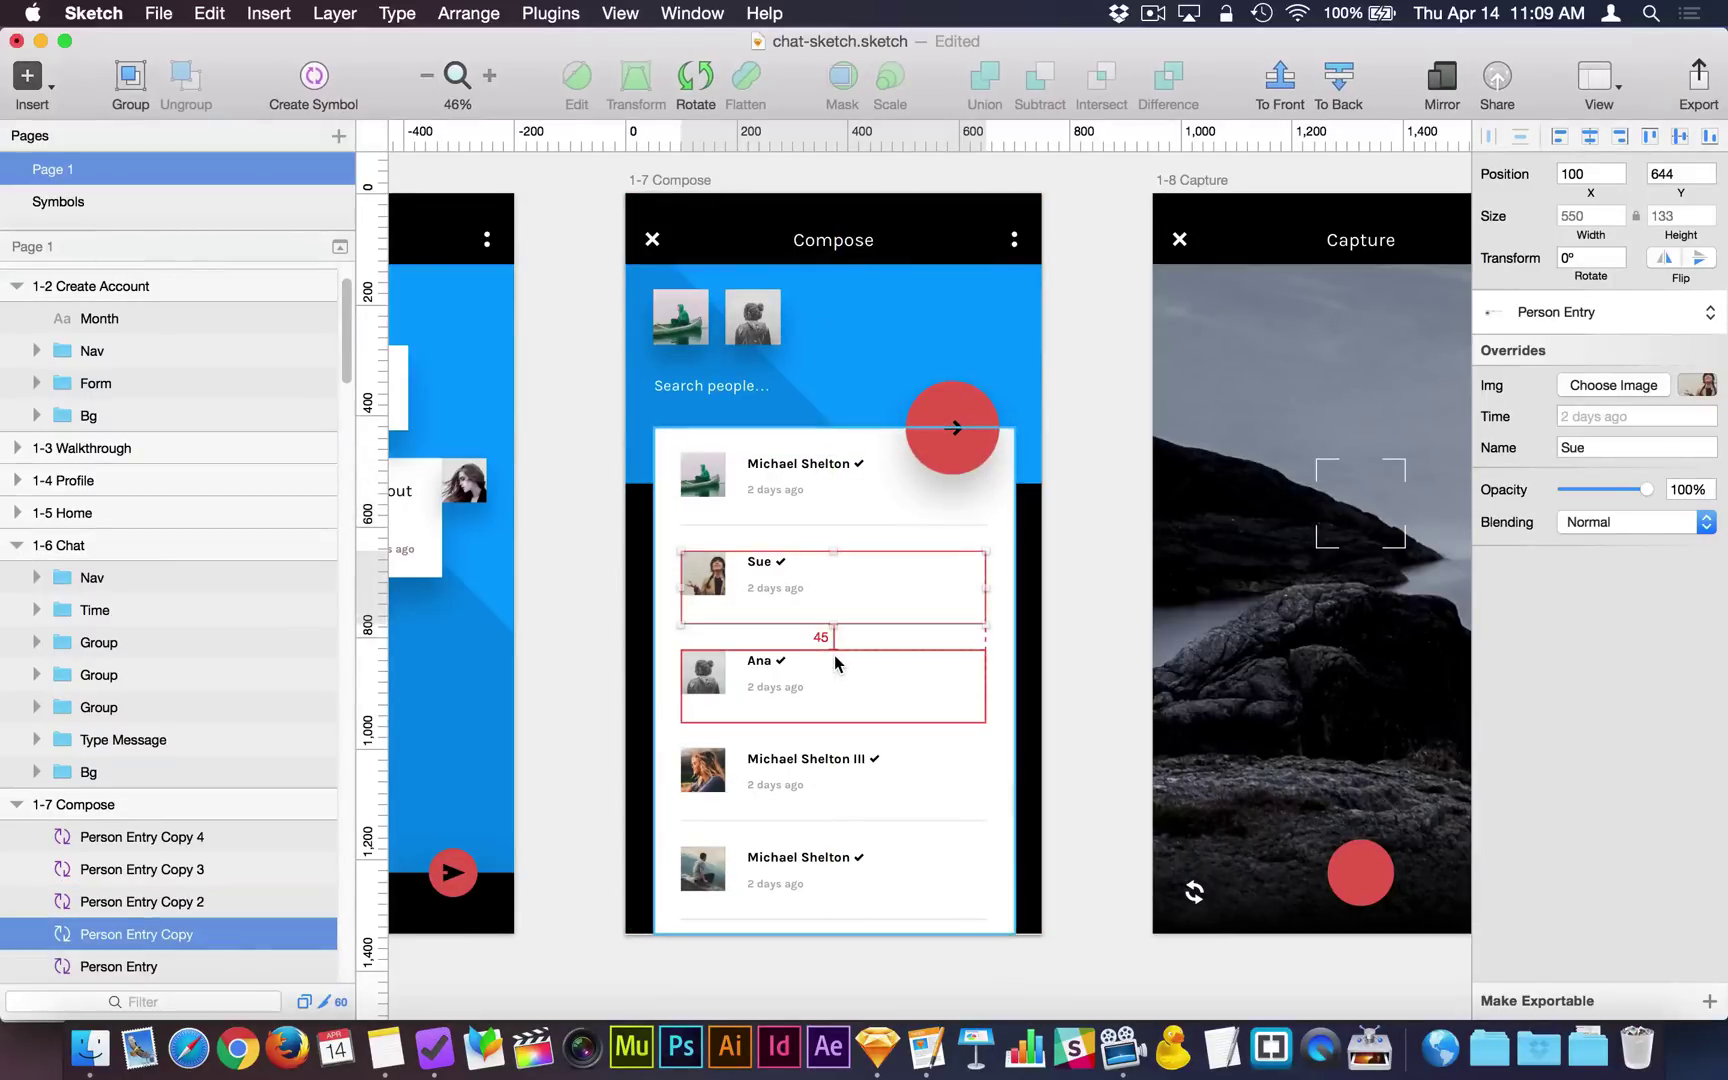
click(828, 688)
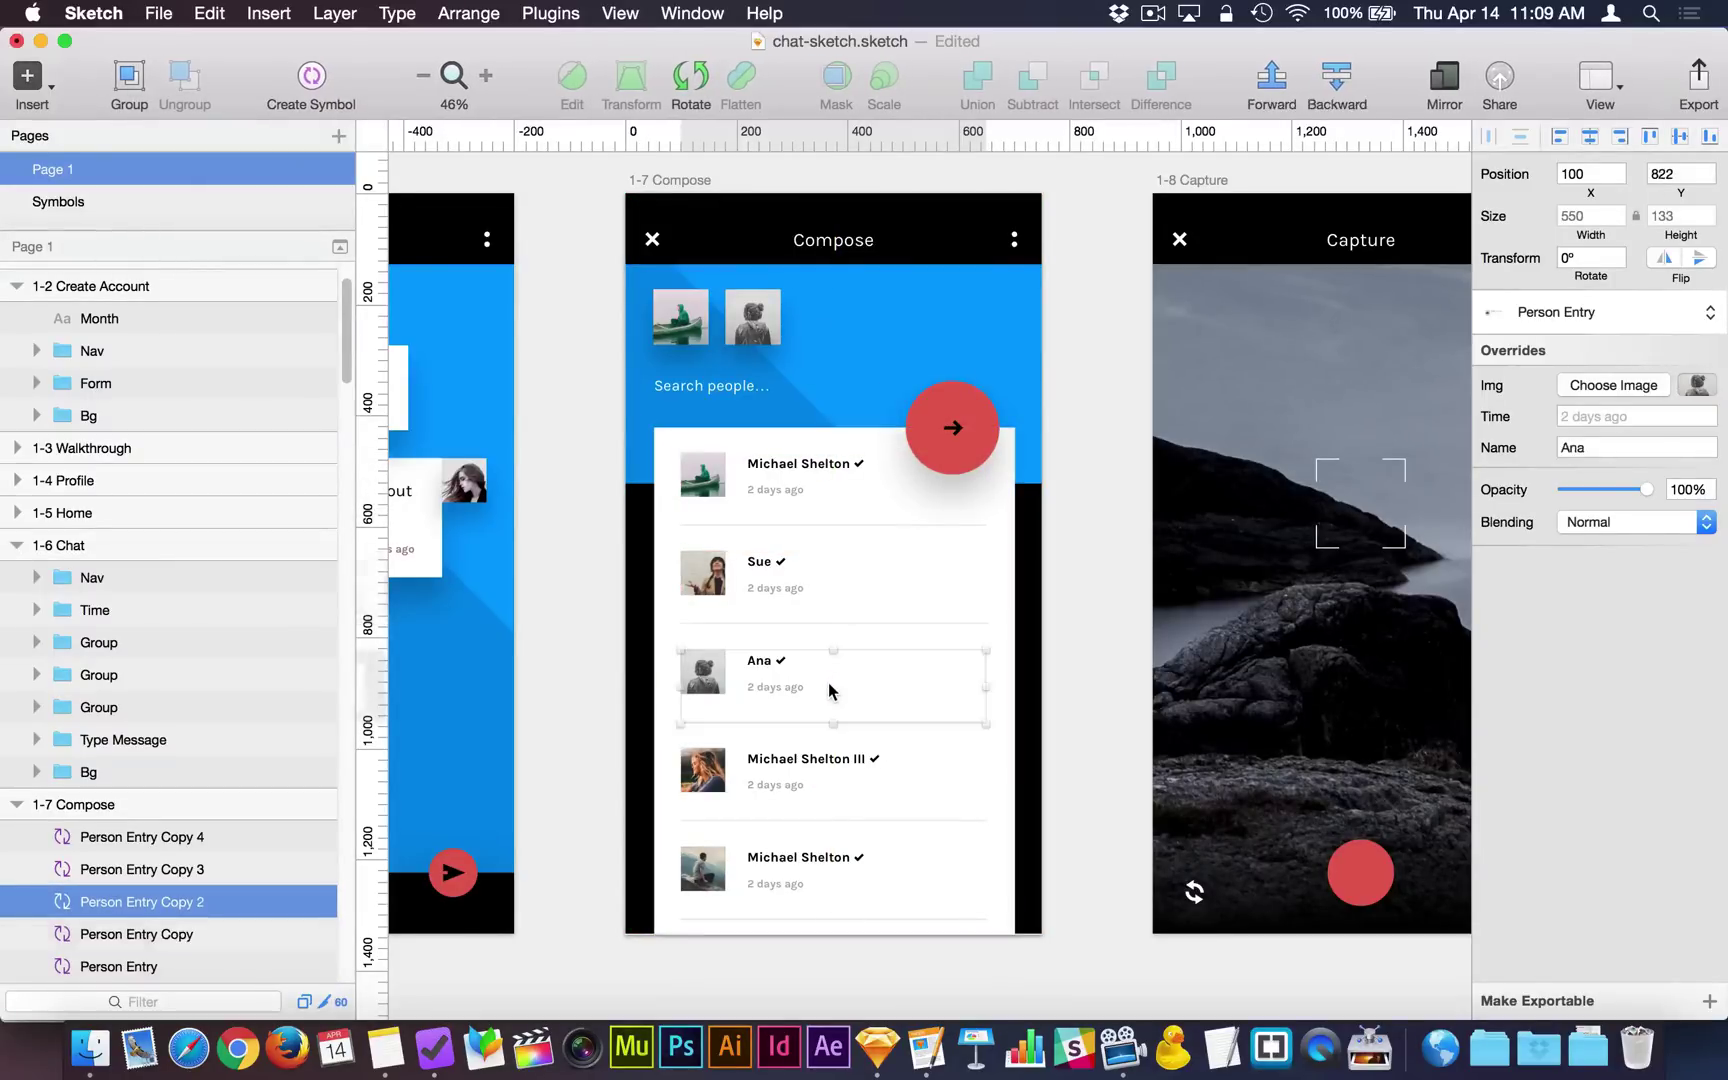
click(864, 778)
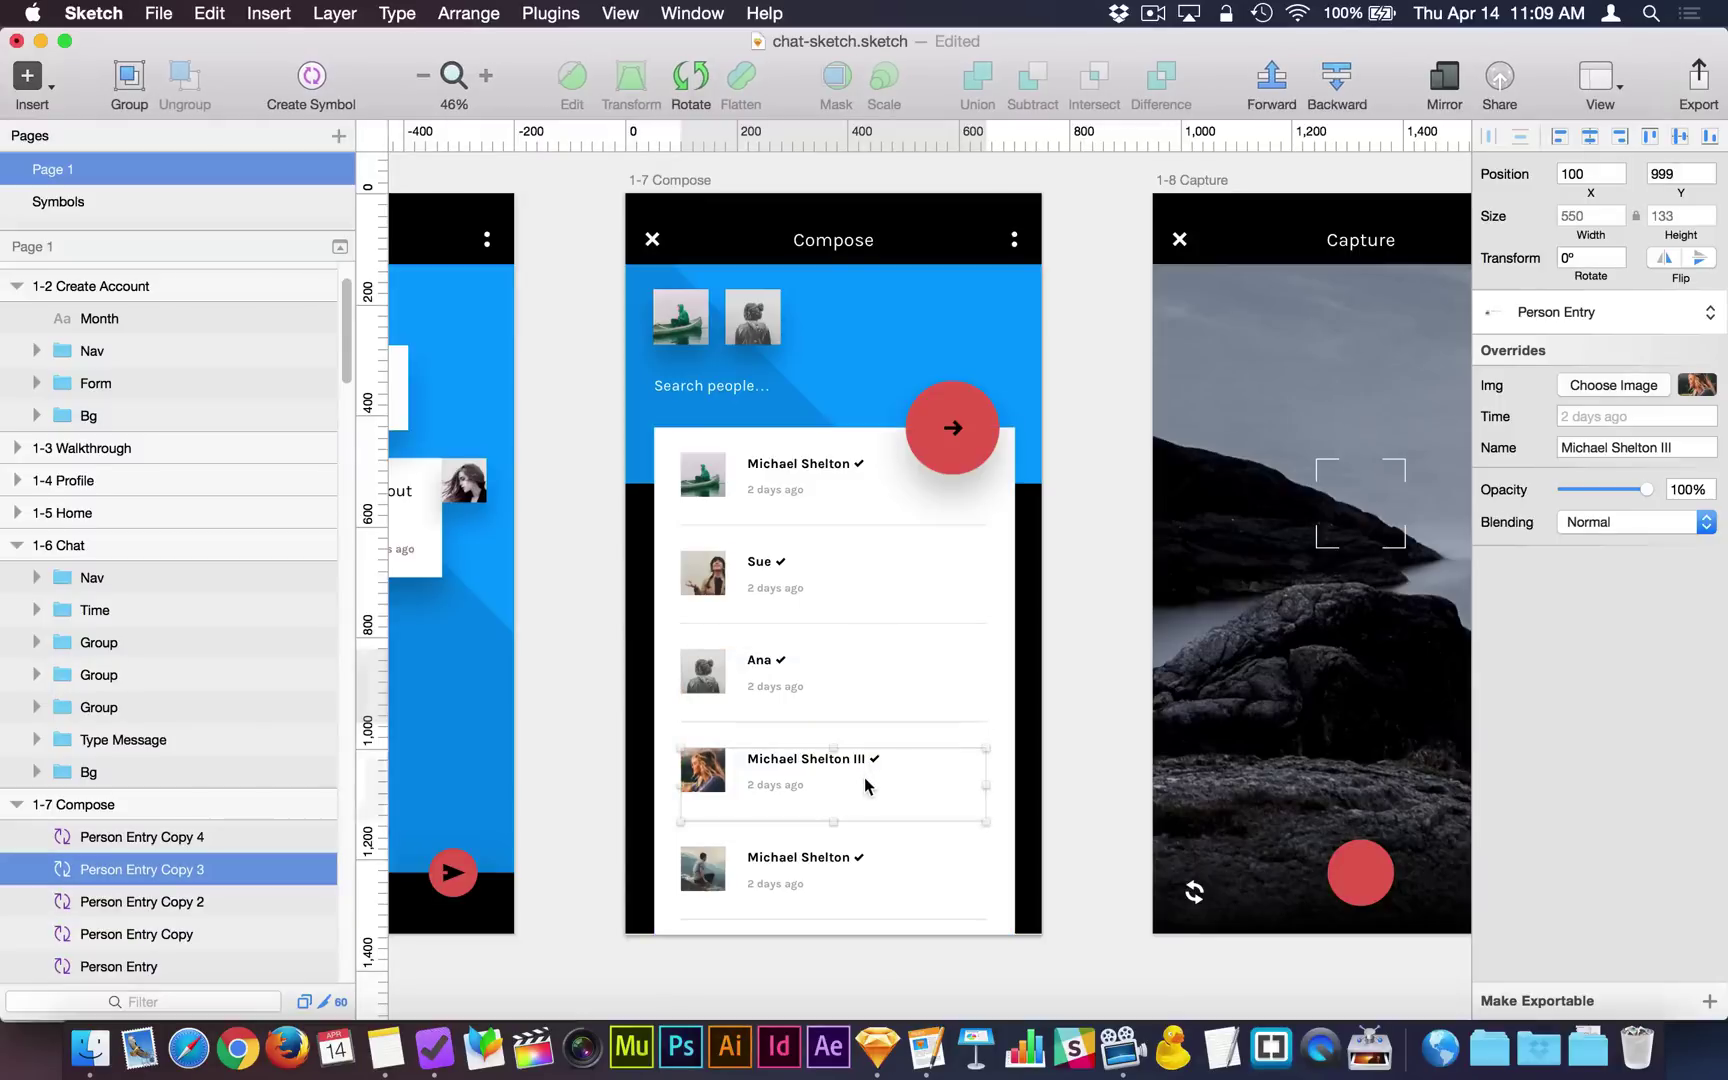
click(863, 862)
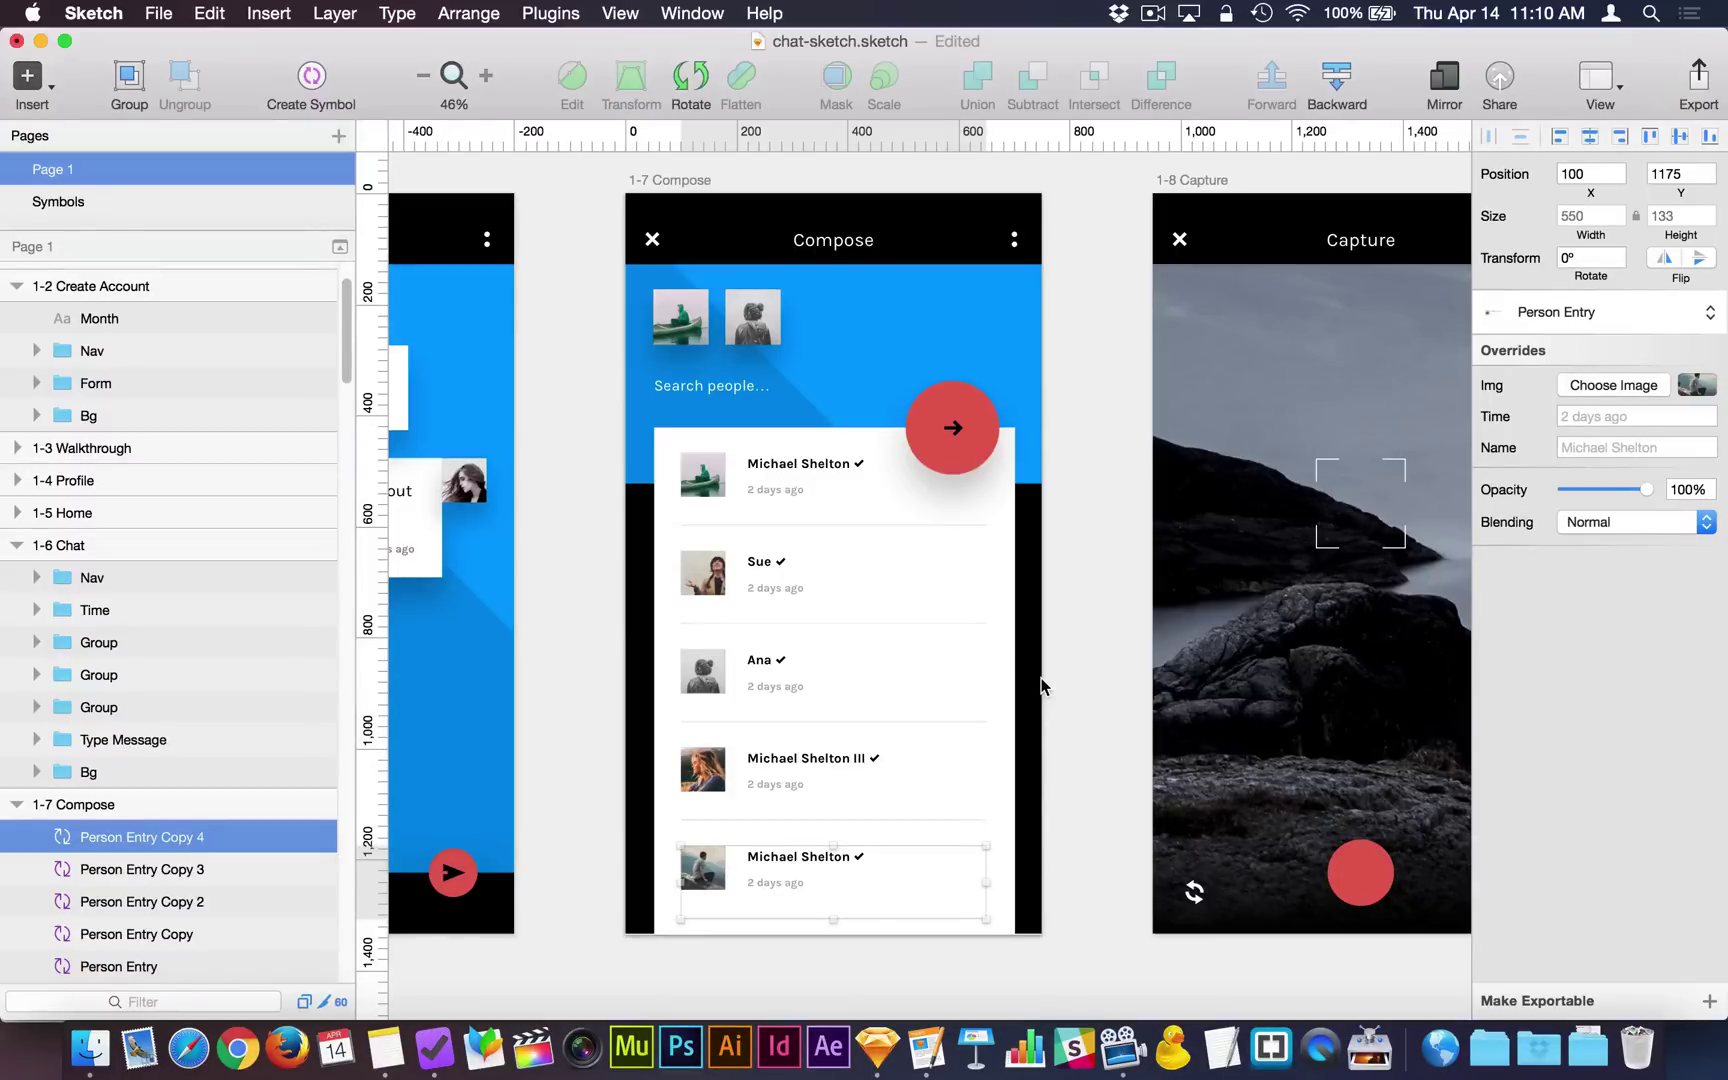
click(836, 503)
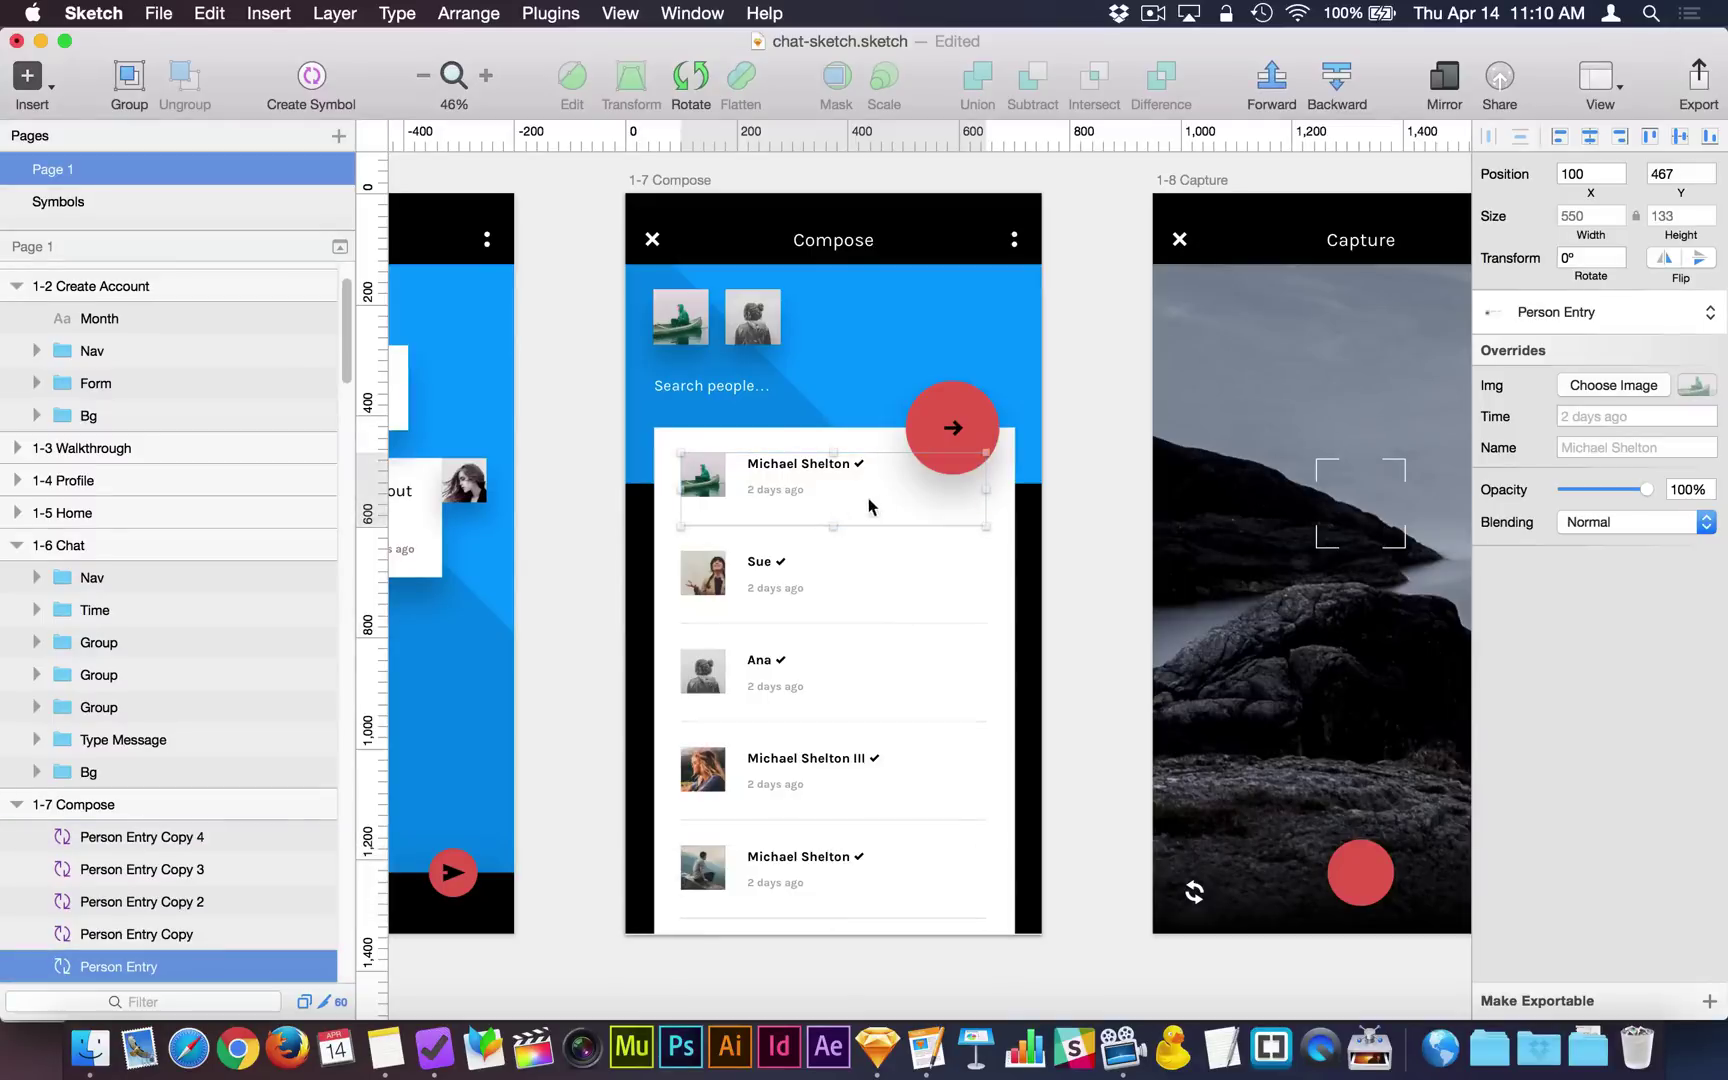